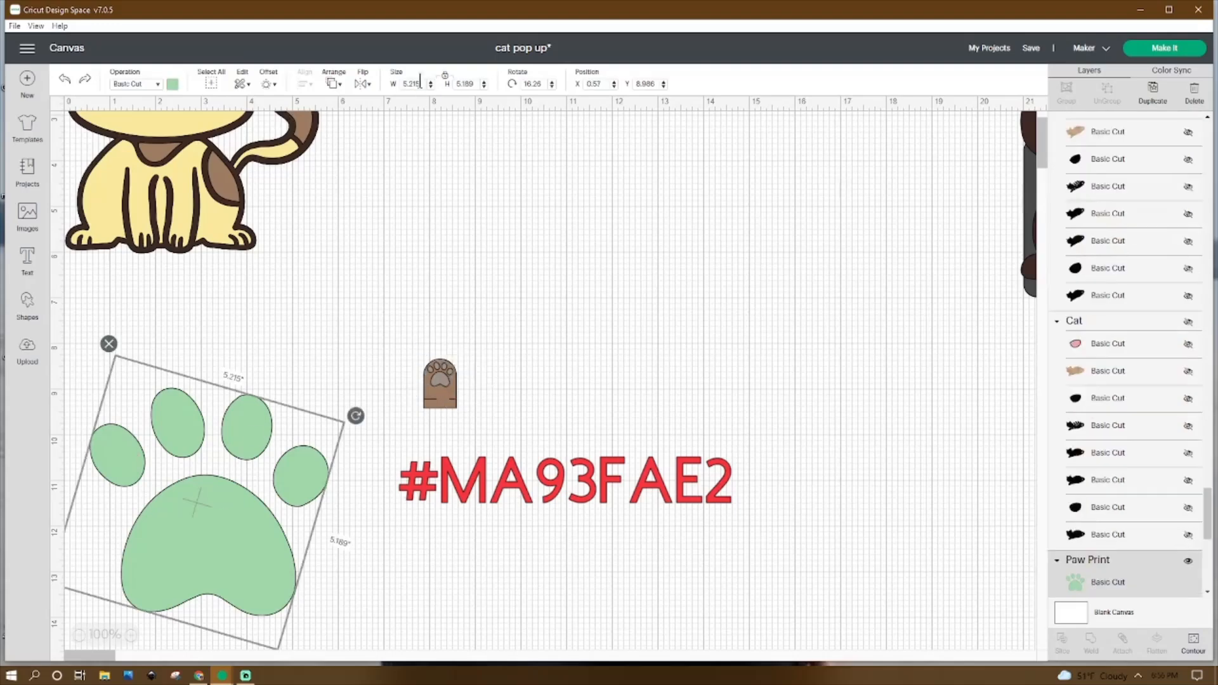
# Step: Set the green paw print's width to 0.577 inches with the proportions locked
pyautogui.moveTo(422, 83); pyautogui.dragTo(246, 89)
pyautogui.write('0.577')
pyautogui.press('Return')
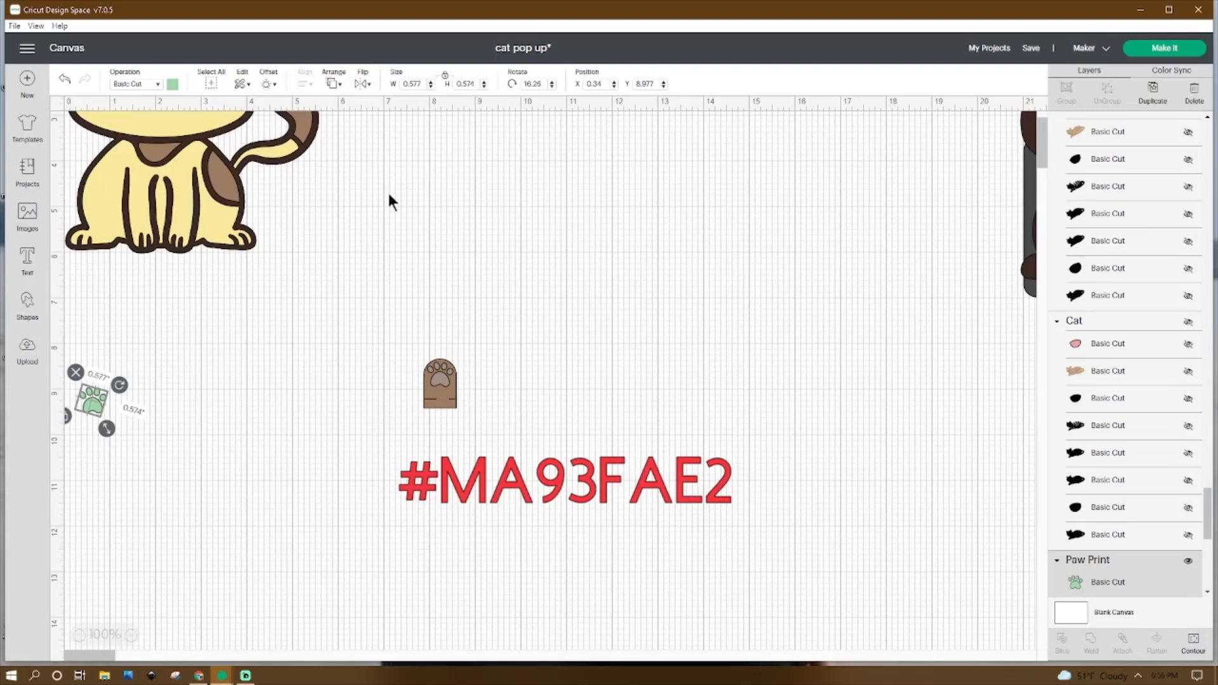
# Step: Duplicate the small green paw print and place the copy just right of the original
pyautogui.rightClick(91, 407)
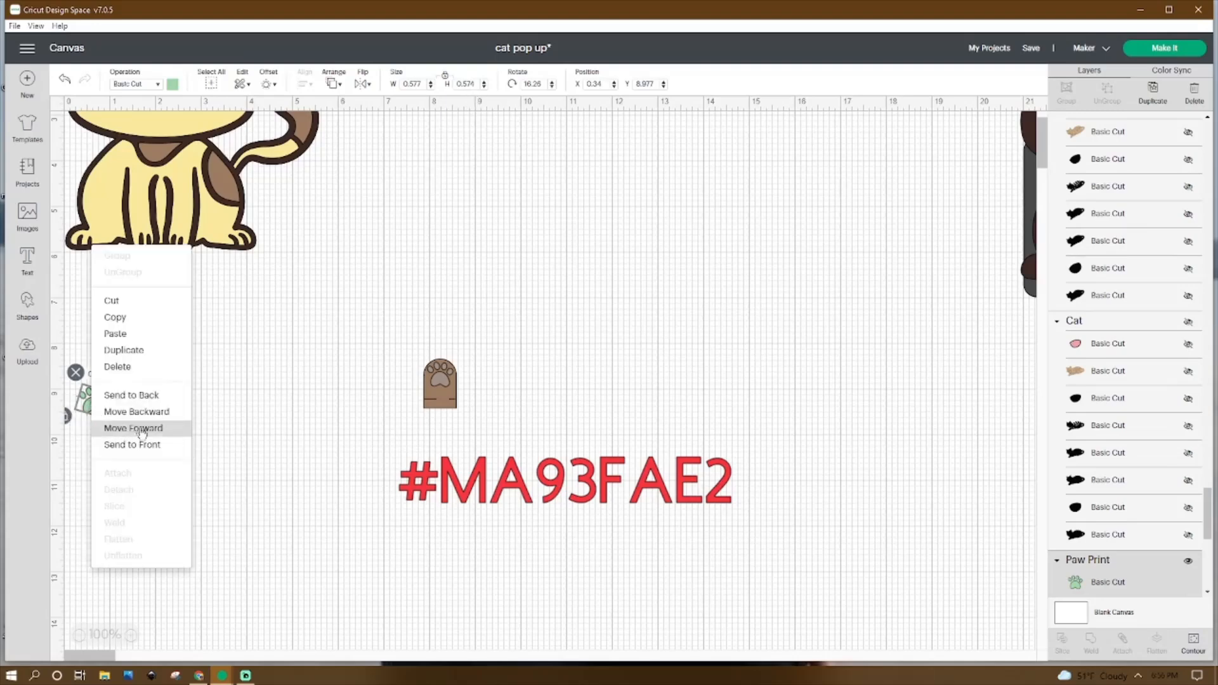
pyautogui.click(177, 359)
pyautogui.moveTo(102, 416); pyautogui.dragTo(133, 406)
pyautogui.click(82, 367)
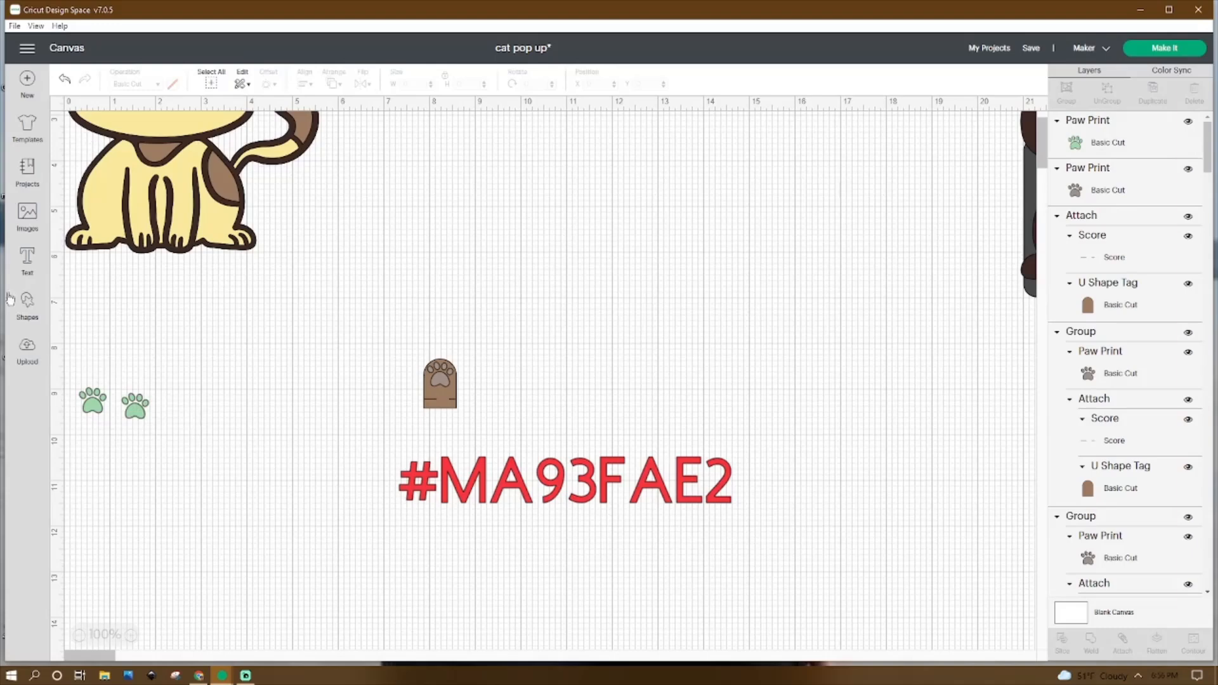
# Step: Insert a U-shaped tag to the right of the green paw prints and rotate it to 180 degrees
pyautogui.click(45, 304)
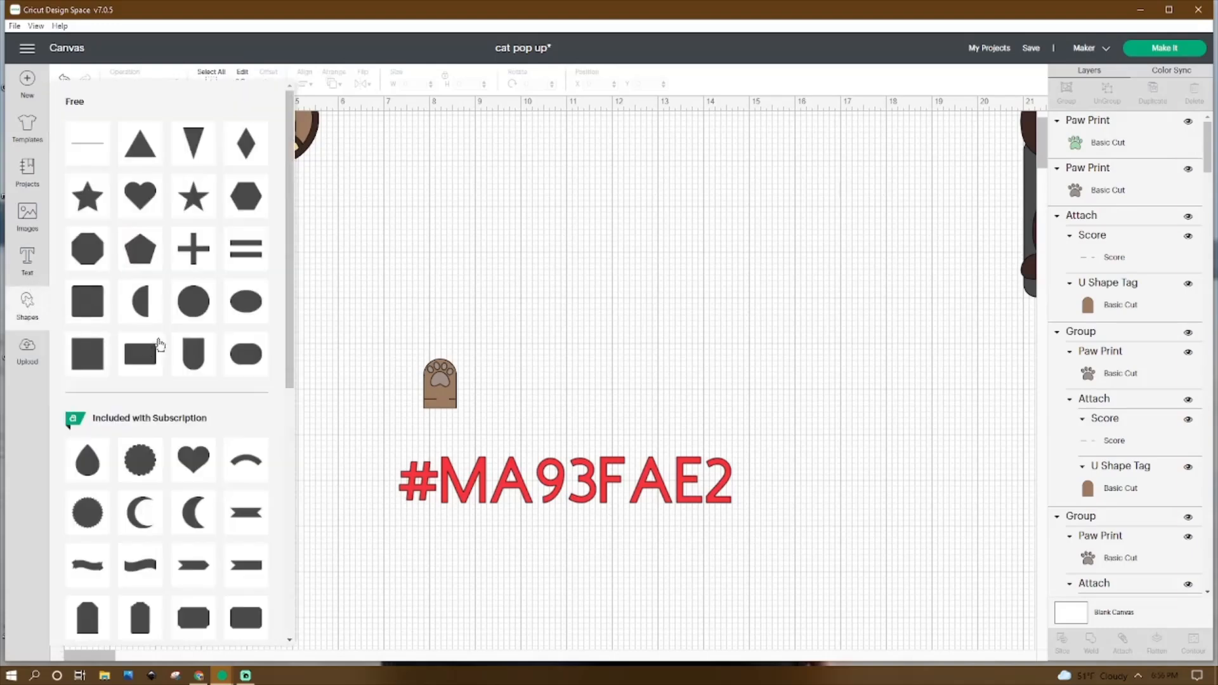
pyautogui.click(190, 359)
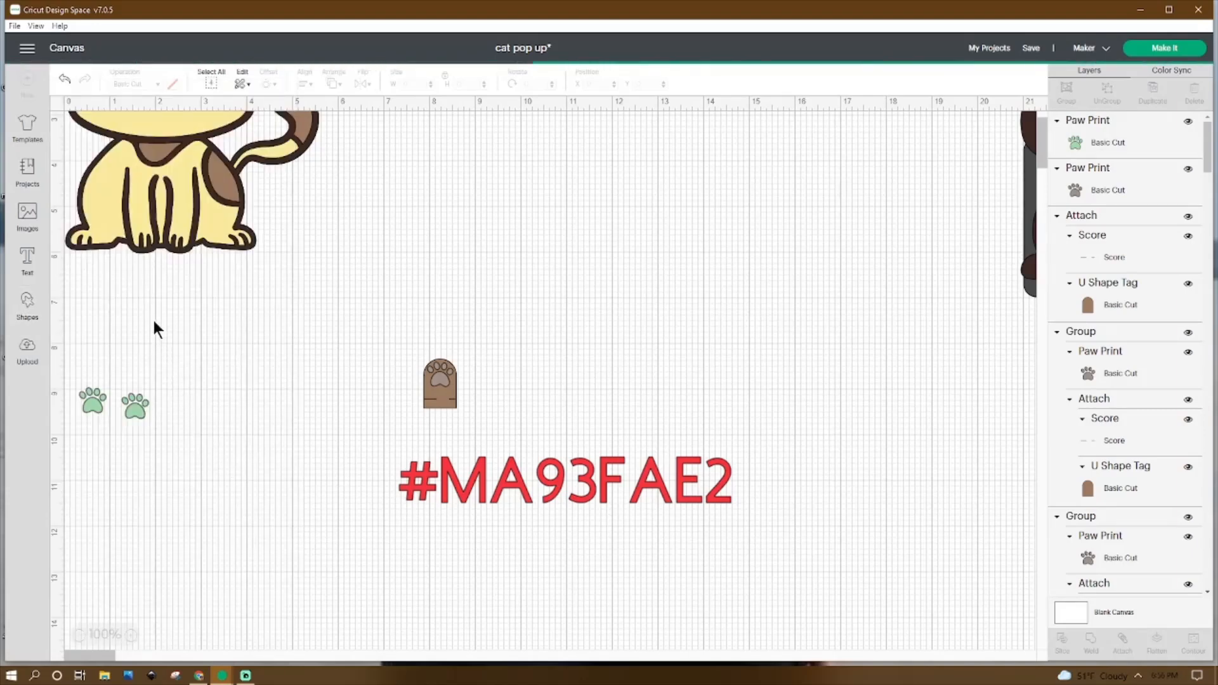
pyautogui.moveTo(113, 246); pyautogui.dragTo(256, 495)
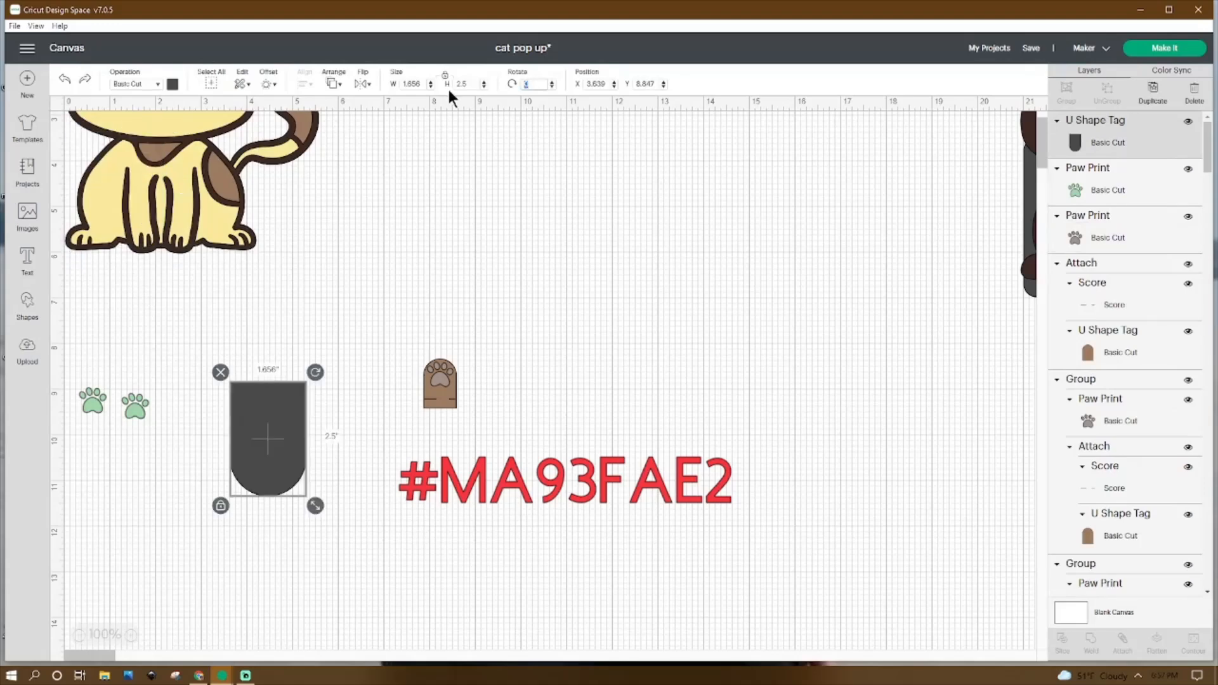
pyautogui.write('180')
pyautogui.press('Return')
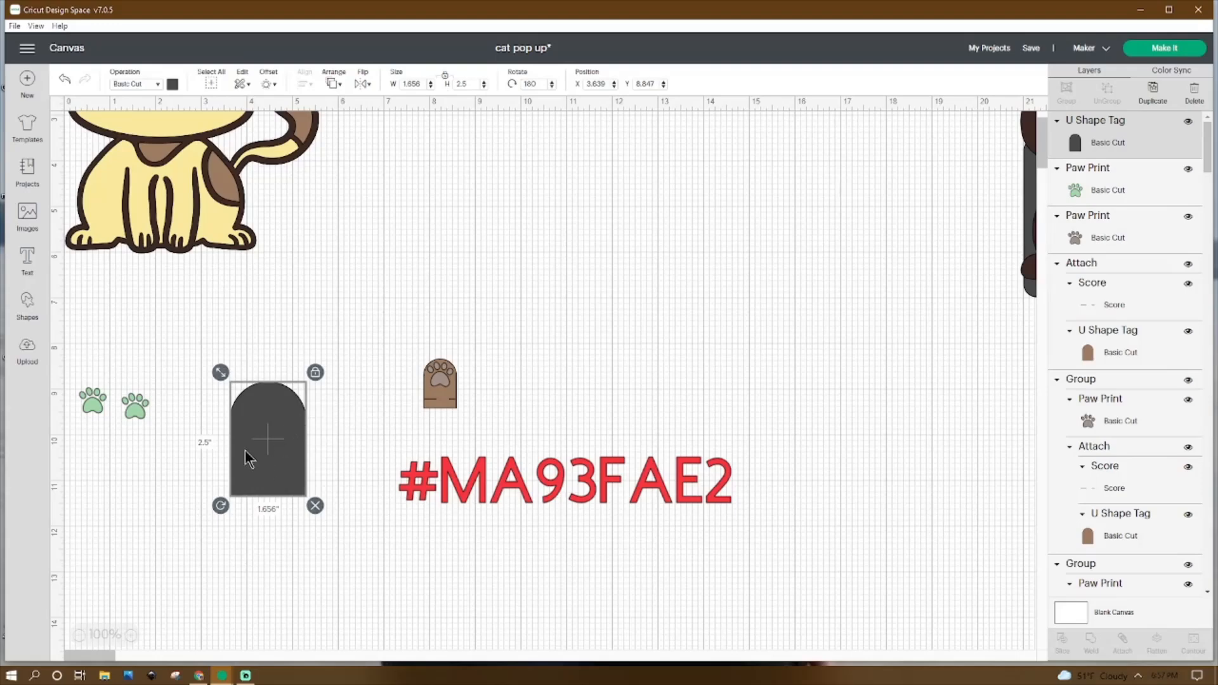
# Step: Resize the new U-shaped tag to 0.714 inches wide, matching the brown paw tag
pyautogui.click(431, 402)
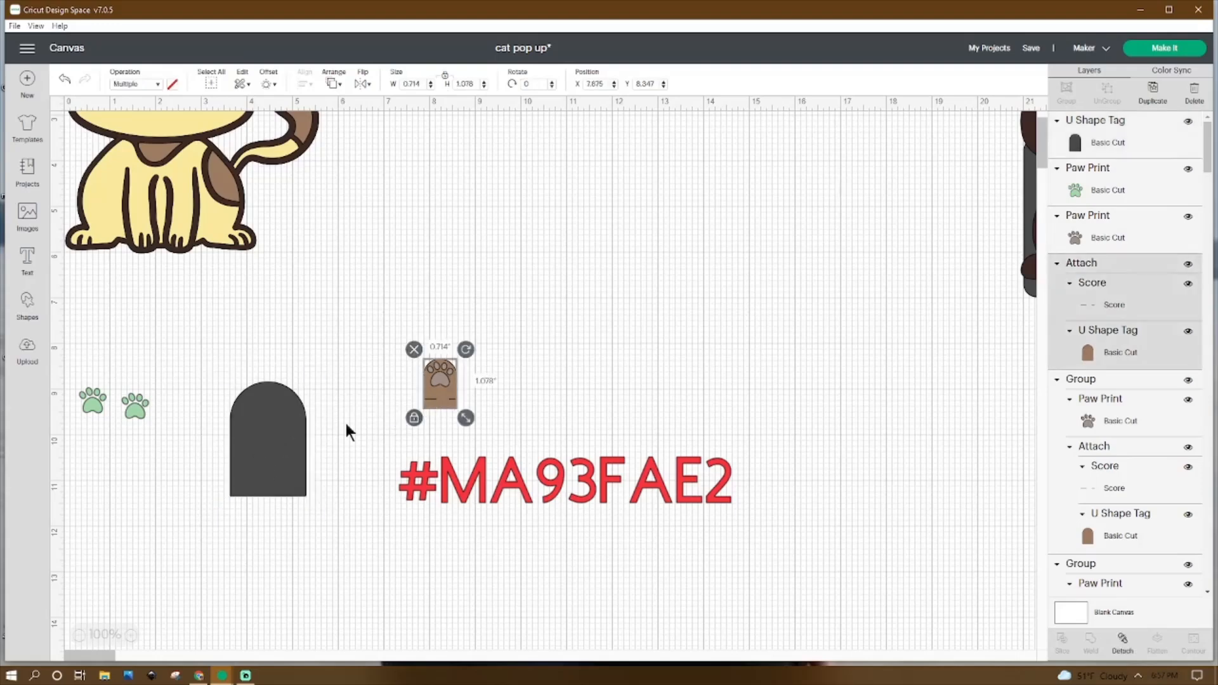
pyautogui.click(288, 438)
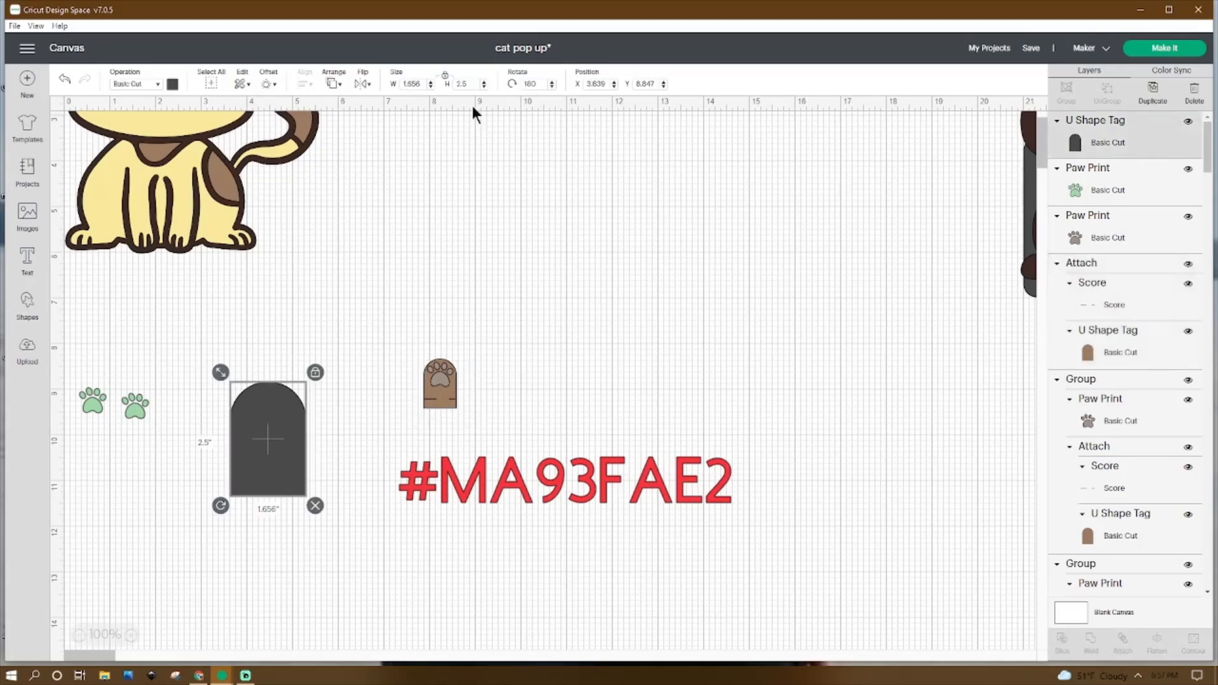
pyautogui.click(409, 83)
pyautogui.write('1714')
pyautogui.press('Return')
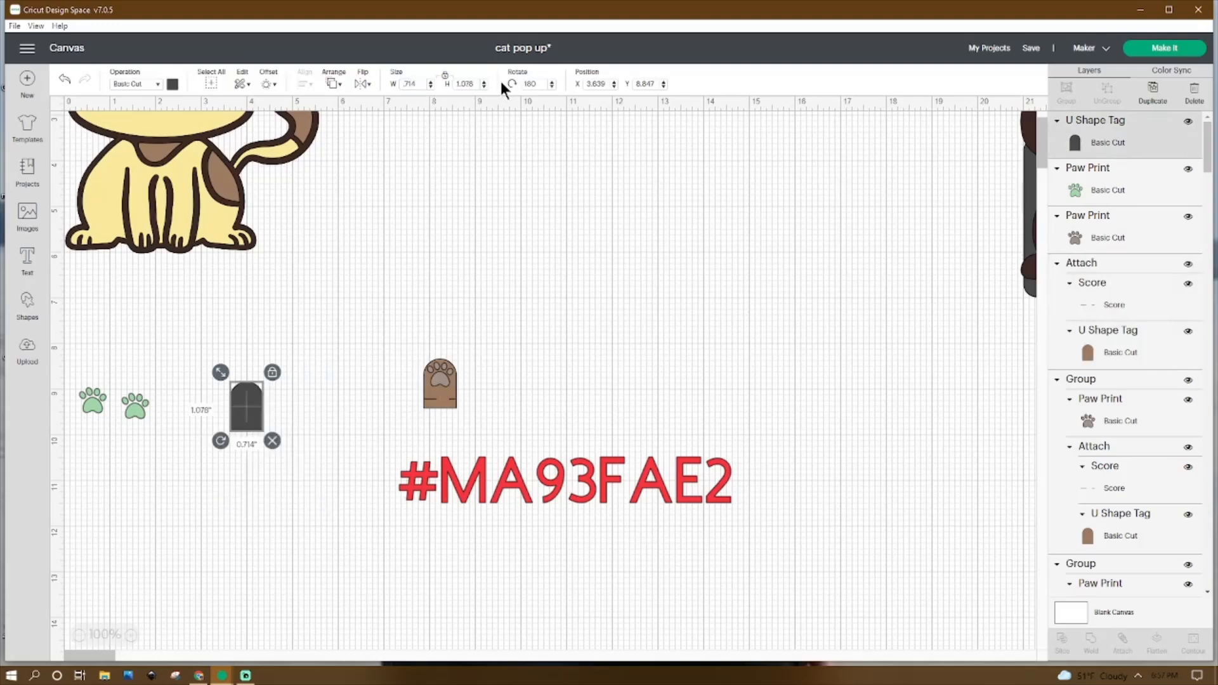
pyautogui.click(448, 395)
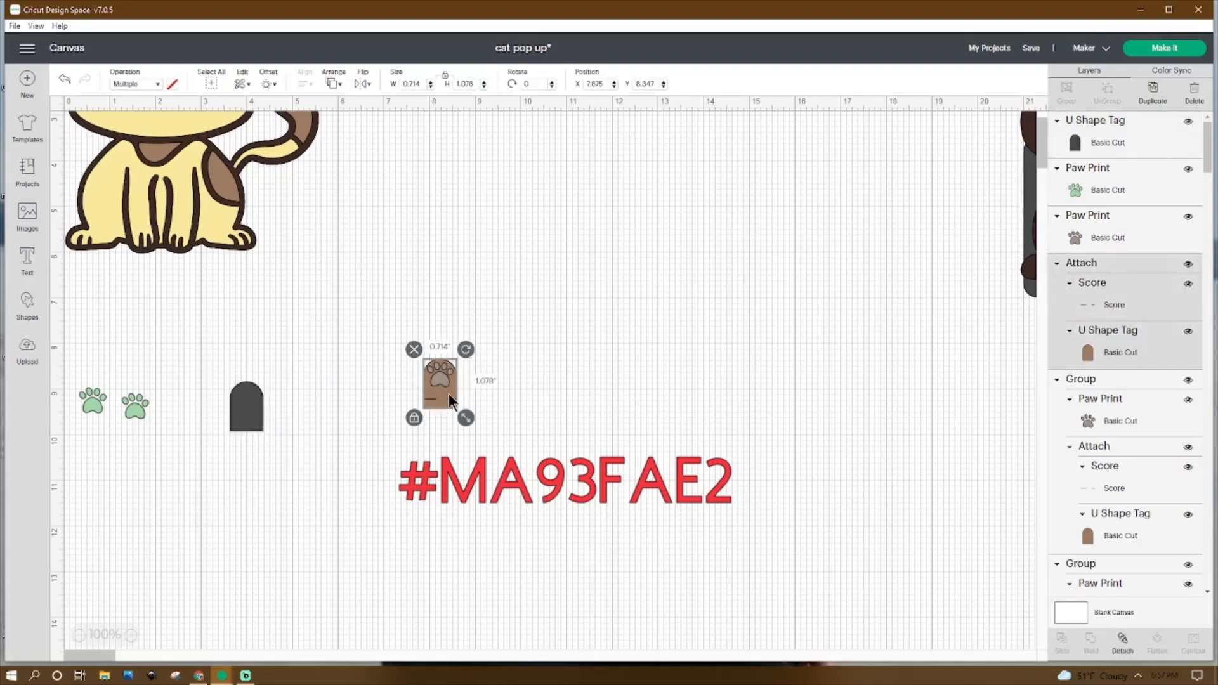
pyautogui.click(238, 409)
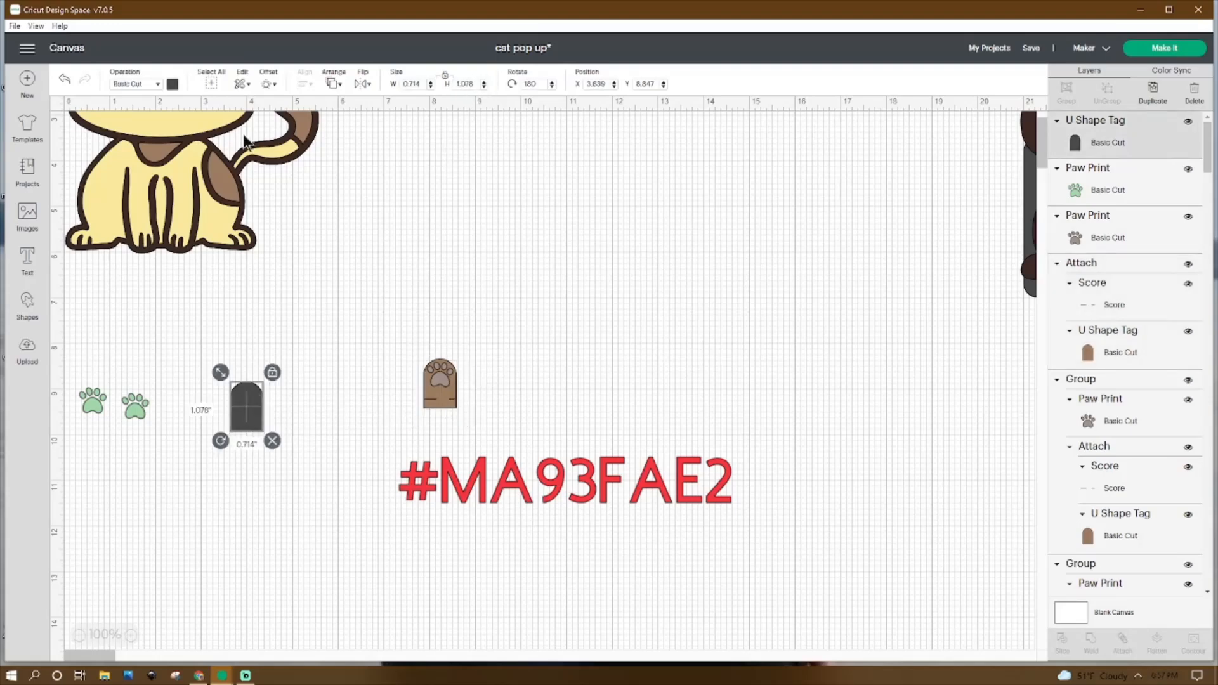
# Step: Recolour the new tag pale yellow like the cat's body and move it to the canvas origin
pyautogui.click(171, 83)
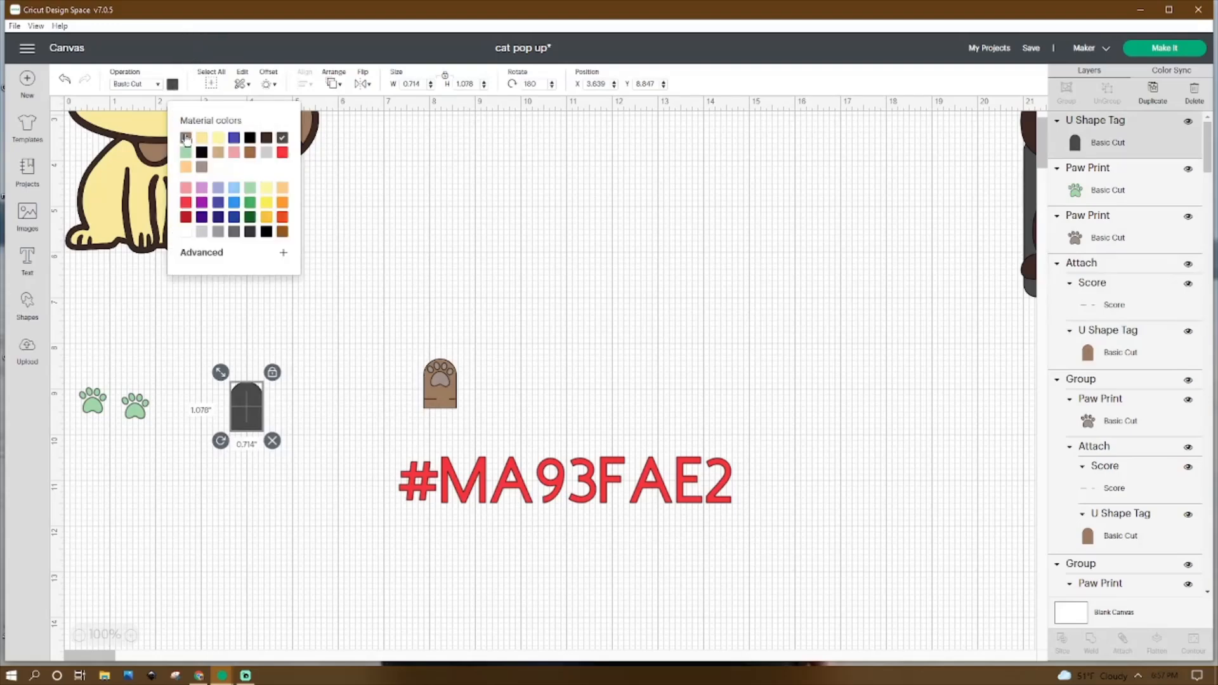
pyautogui.click(202, 137)
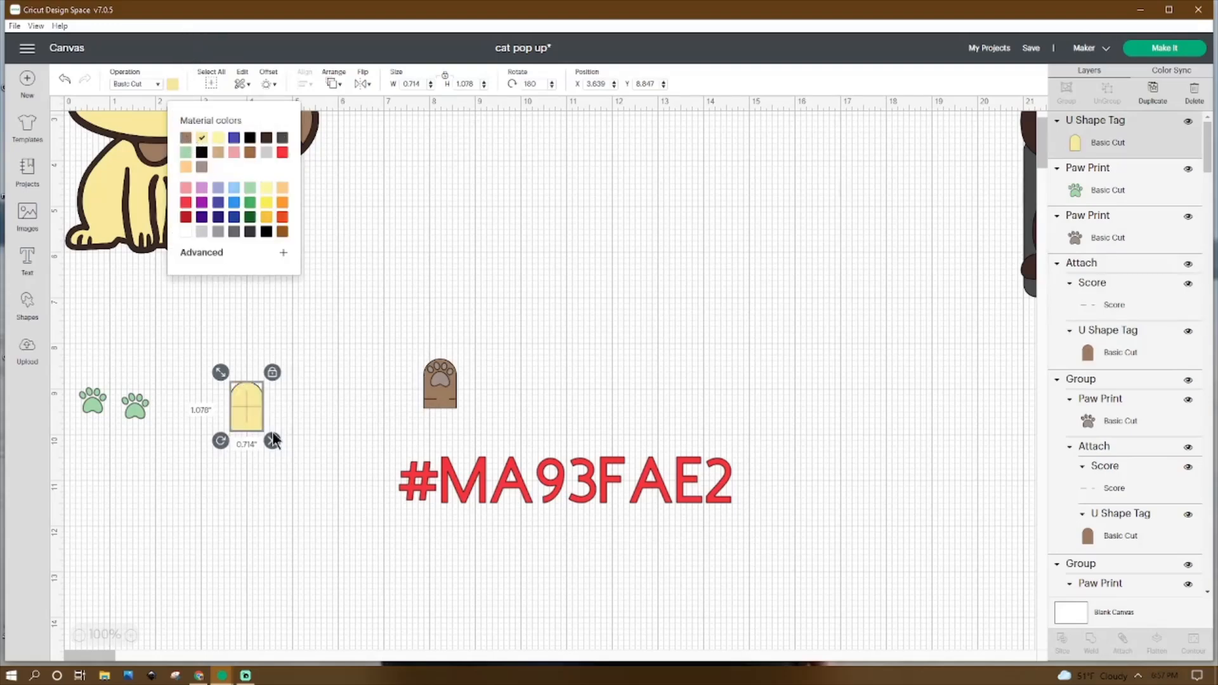
pyautogui.moveTo(246, 425); pyautogui.dragTo(101, 484)
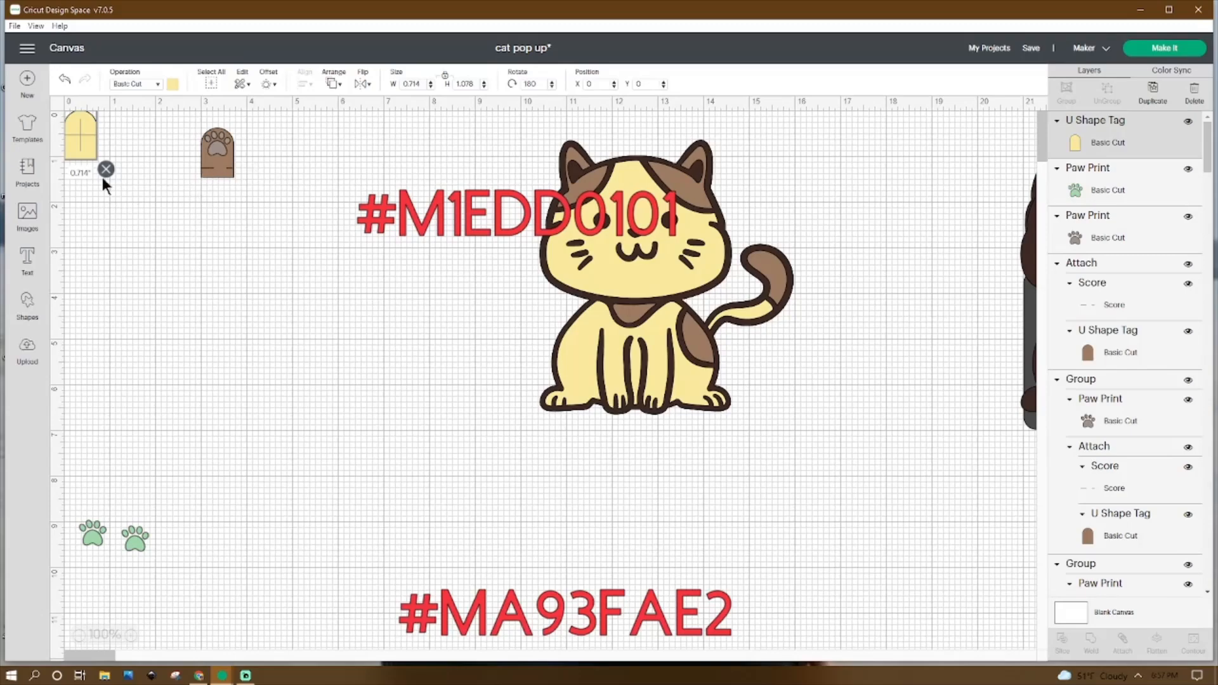
# Step: Detach the score line from the brown paw tag and select the tag together with its score line
pyautogui.click(25, 308)
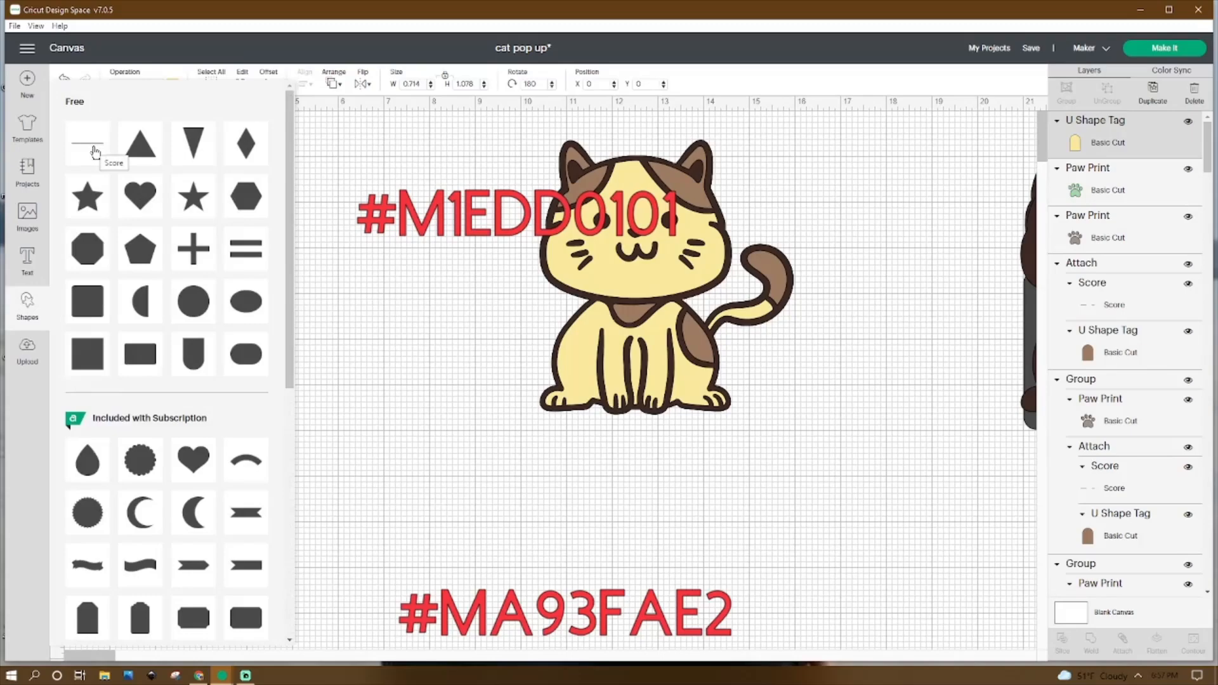
pyautogui.click(399, 368)
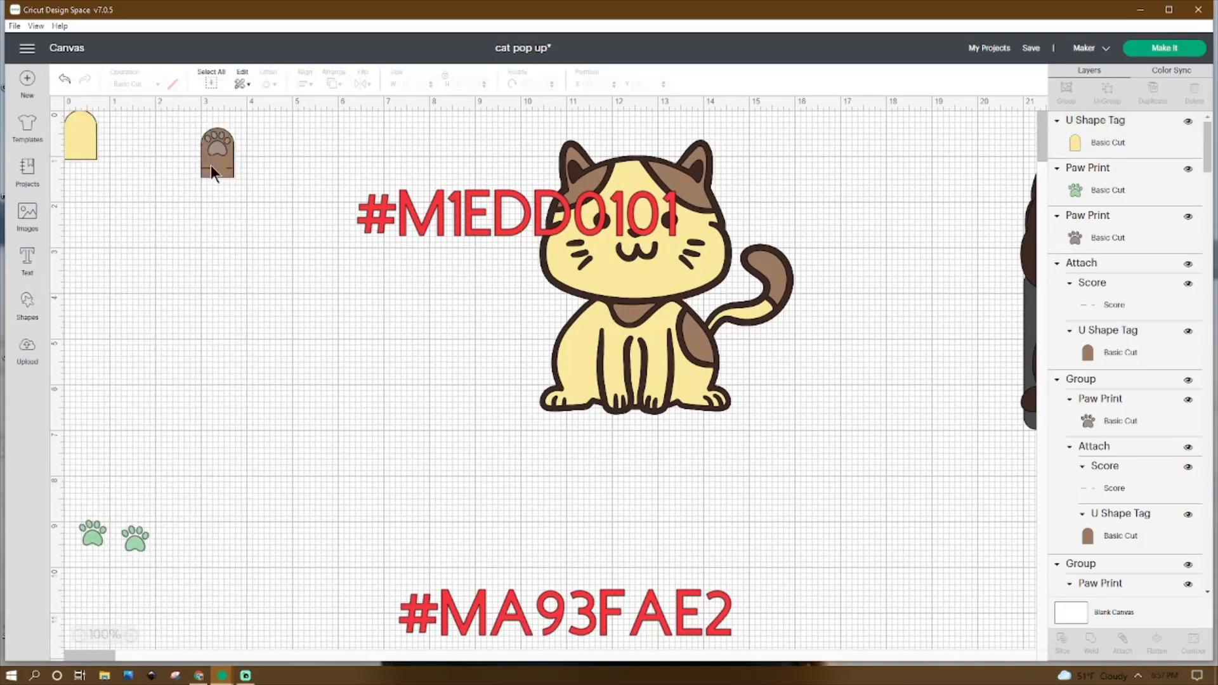
pyautogui.click(210, 165)
pyautogui.click(1128, 642)
pyautogui.click(206, 166)
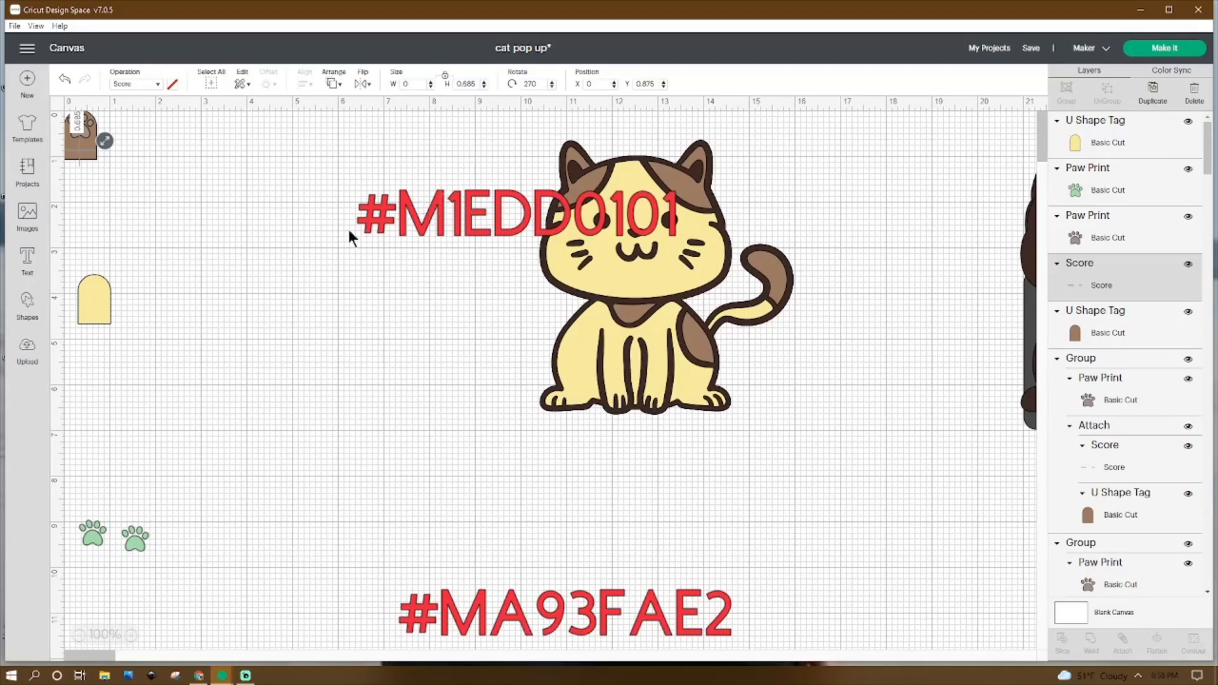
pyautogui.hotkey('ctrl', 'z')
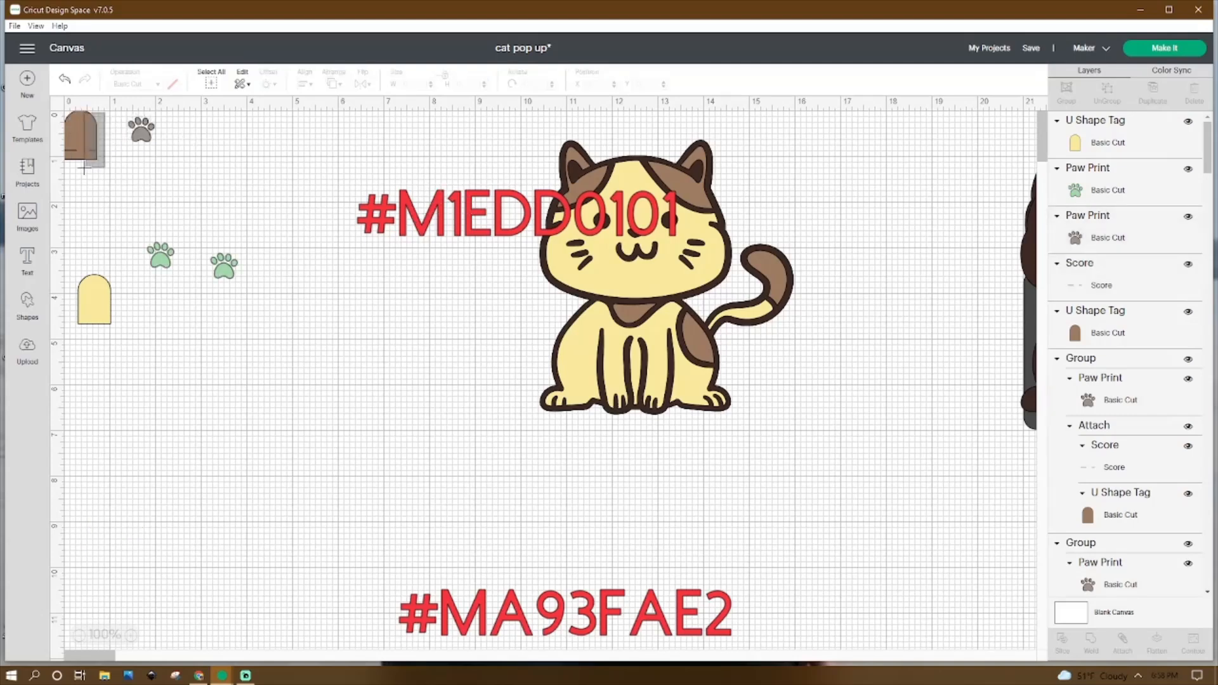
pyautogui.moveTo(65, 168); pyautogui.dragTo(64, 170)
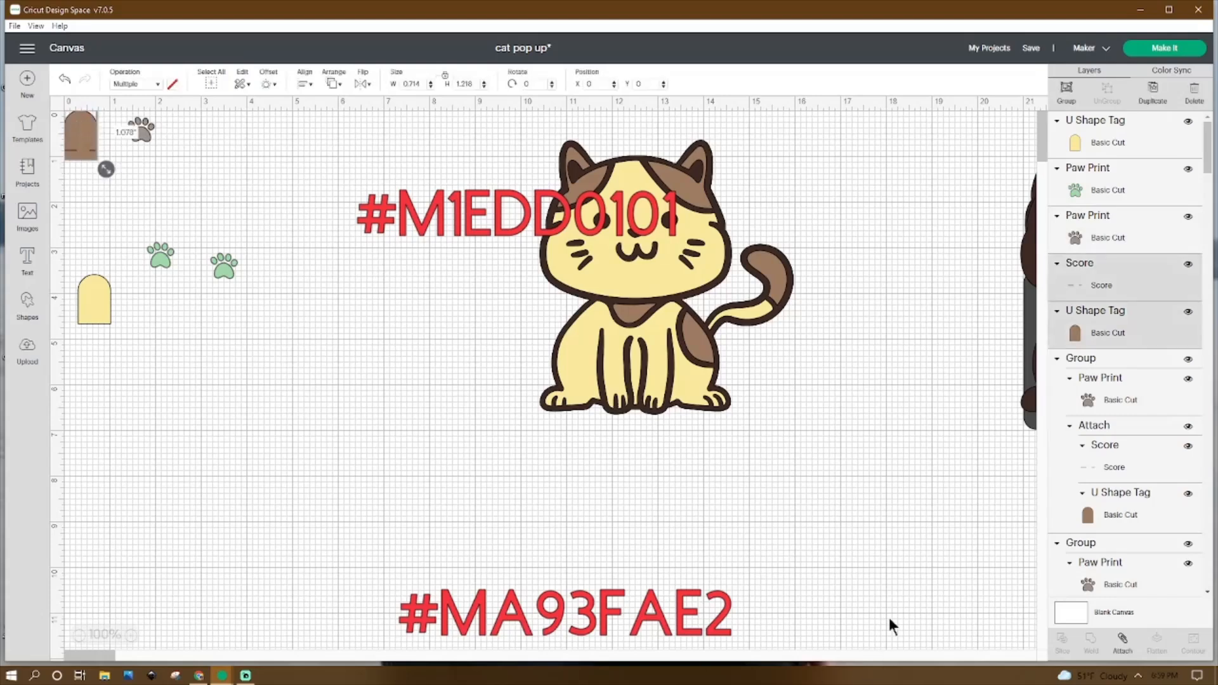
pyautogui.hotkey('ctrl', 'y')
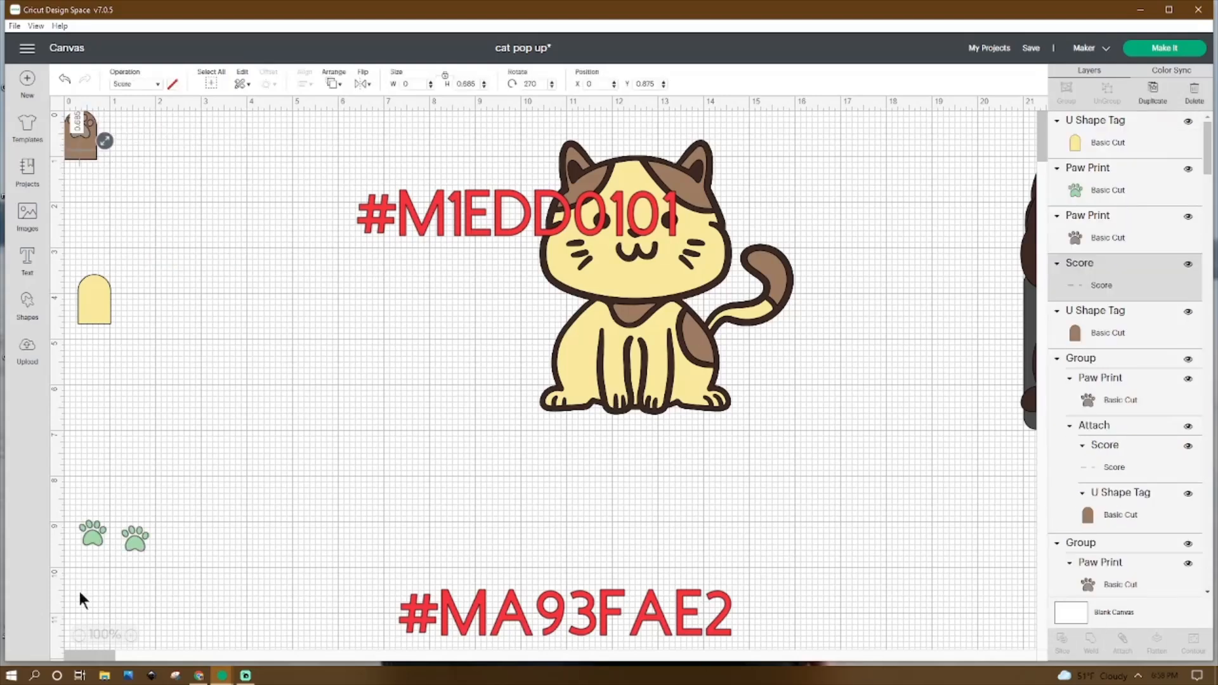
# Step: Move the two green paw prints up beside the yellow tag and the grey paw print off the brown tag
pyautogui.moveTo(78, 530); pyautogui.dragTo(172, 270)
pyautogui.moveTo(145, 535); pyautogui.dragTo(157, 254)
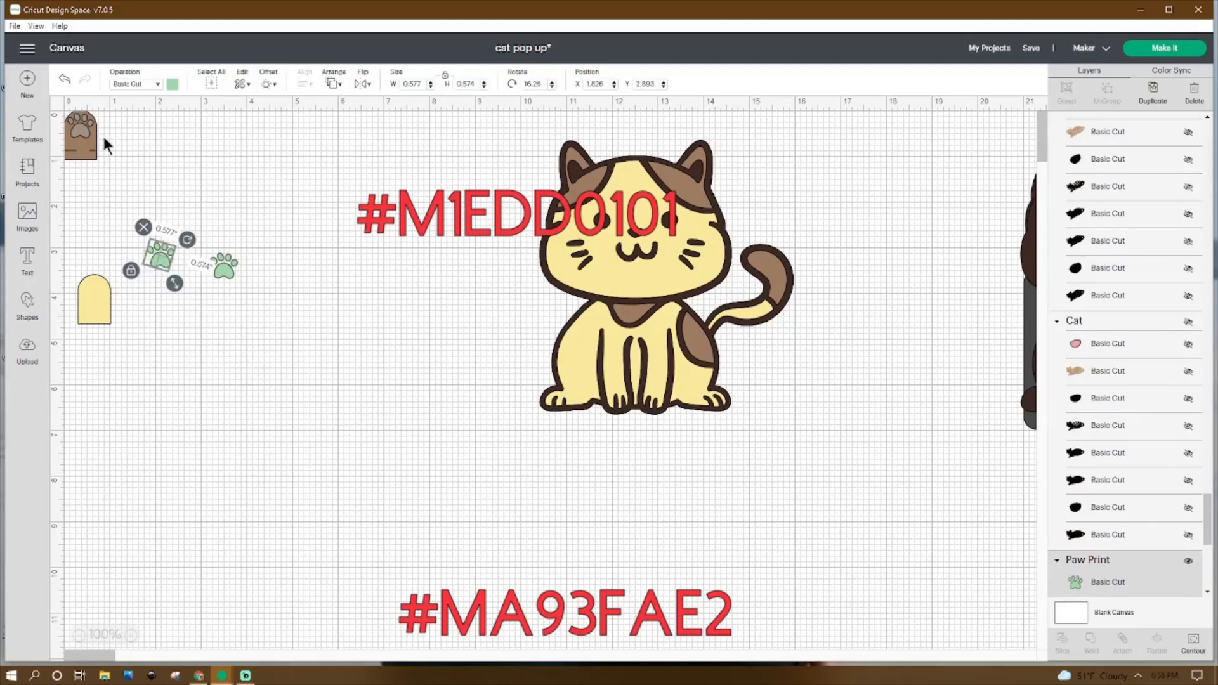
pyautogui.click(85, 130)
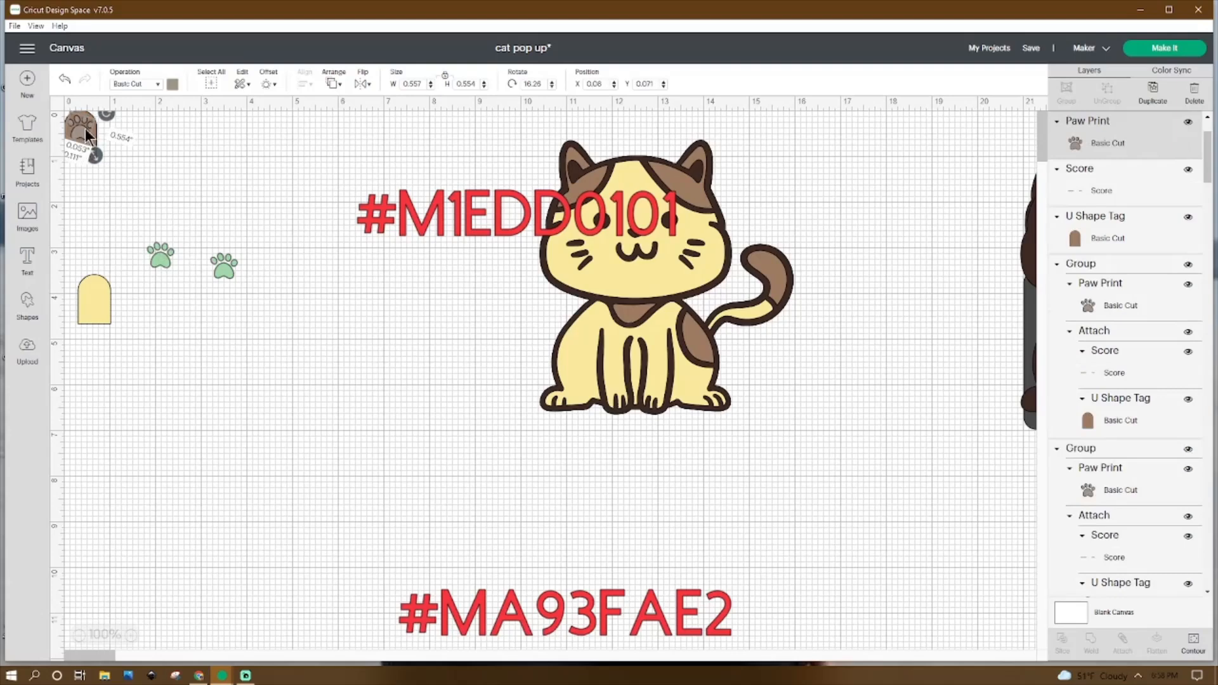
pyautogui.moveTo(85, 128); pyautogui.dragTo(85, 130)
pyautogui.click(197, 182)
pyautogui.moveTo(81, 132); pyautogui.dragTo(151, 130)
# Step: Recolour the former grey paw print pink and bring it to the front of the other layers
pyautogui.click(171, 84)
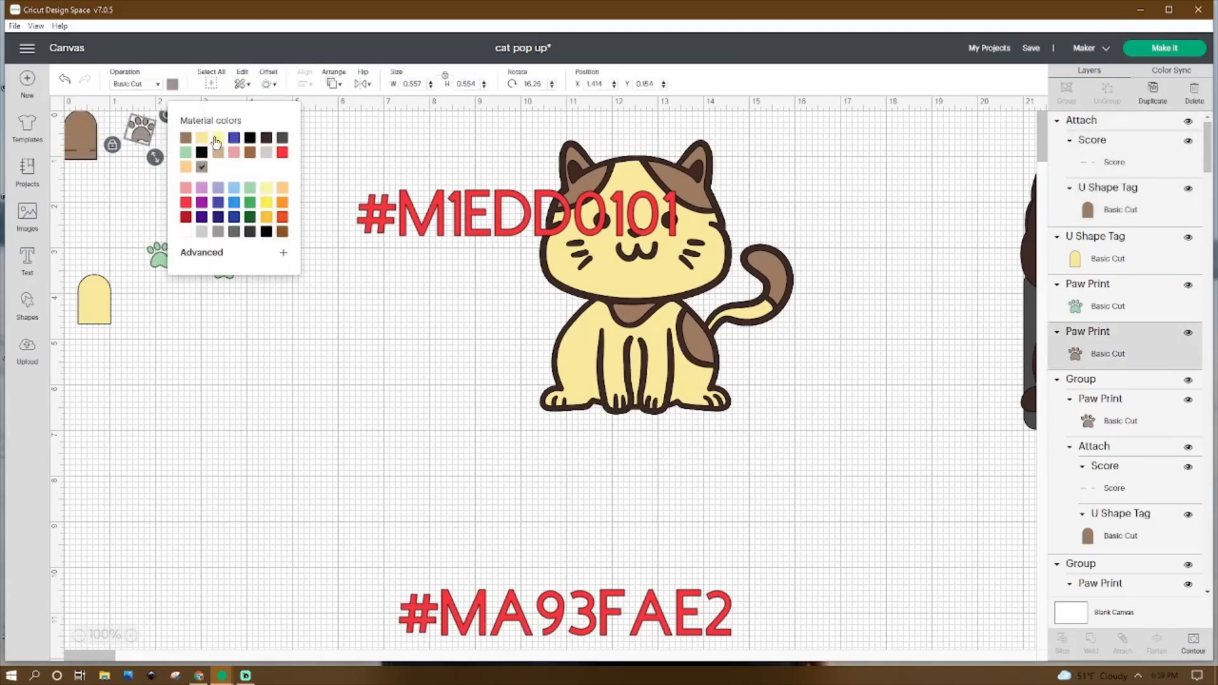
pyautogui.click(234, 152)
pyautogui.moveTo(133, 136); pyautogui.dragTo(113, 140)
pyautogui.rightClick(121, 132)
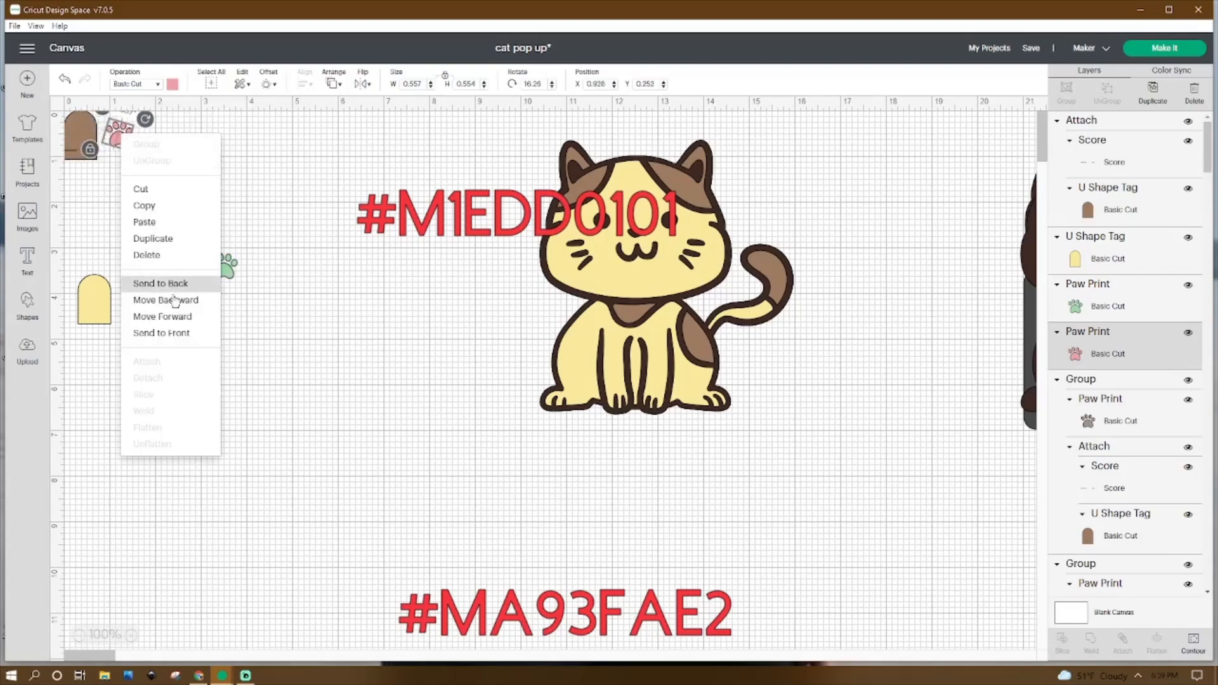
pyautogui.click(177, 333)
# Step: Position the pink paw print on the rounded end of the brown tag and group it with the tag
pyautogui.moveTo(116, 147)
pyautogui.mouseDown()
pyautogui.moveTo(75, 132)
pyautogui.moveTo(56, 170)
pyautogui.mouseUp()
pyautogui.click(130, 113)
pyautogui.click(1067, 99)
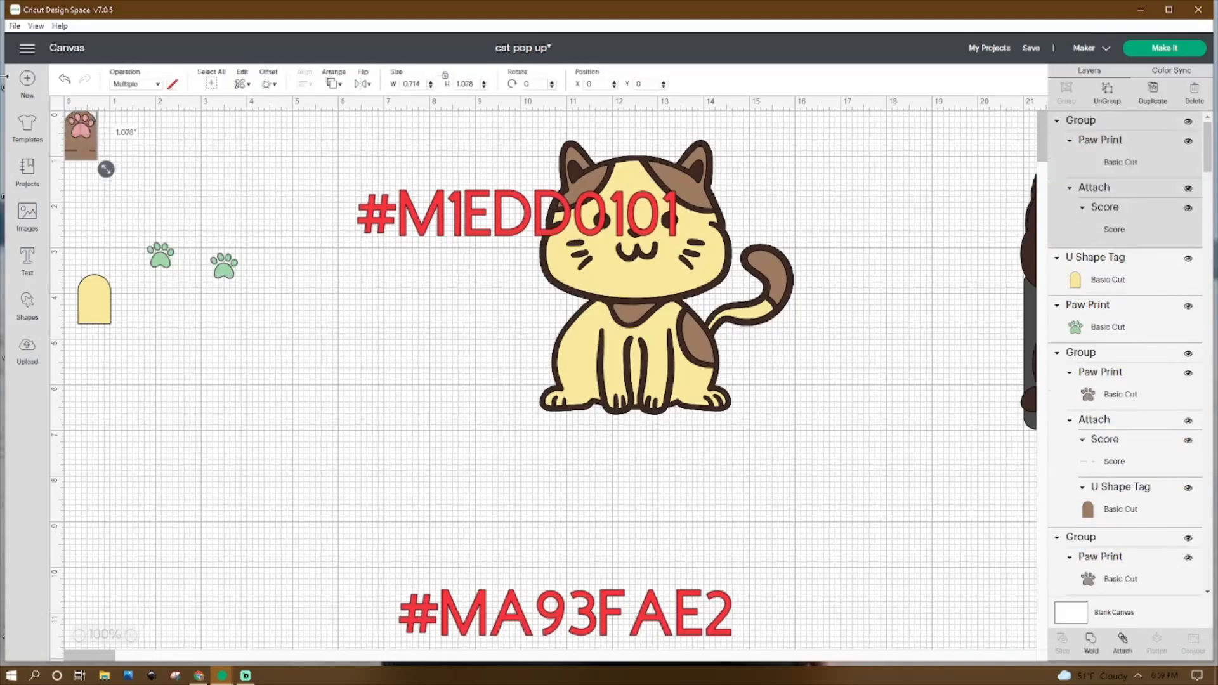
# Step: Duplicate the grouped brown paw tag and place the copy just right of the original
pyautogui.rightClick(92, 131)
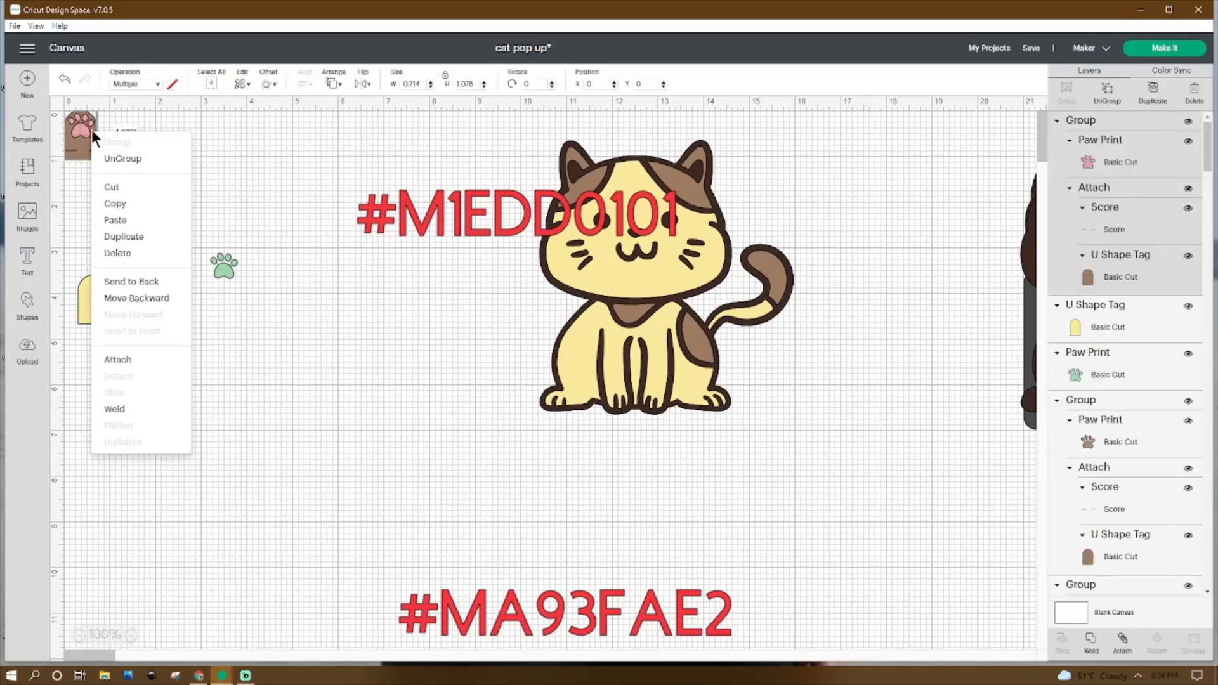
pyautogui.click(143, 238)
pyautogui.moveTo(86, 140); pyautogui.dragTo(116, 140)
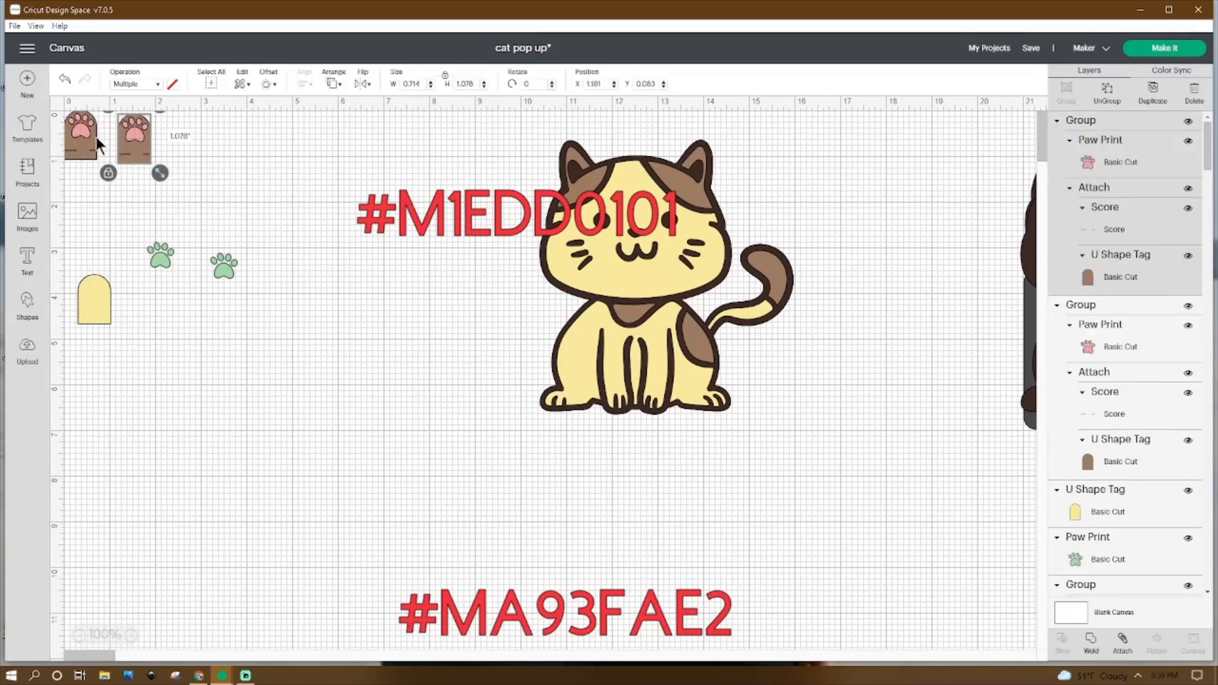
# Step: Copy only the score line and U-shaped tag from the first paw group and place the copy below it
pyautogui.click(91, 146)
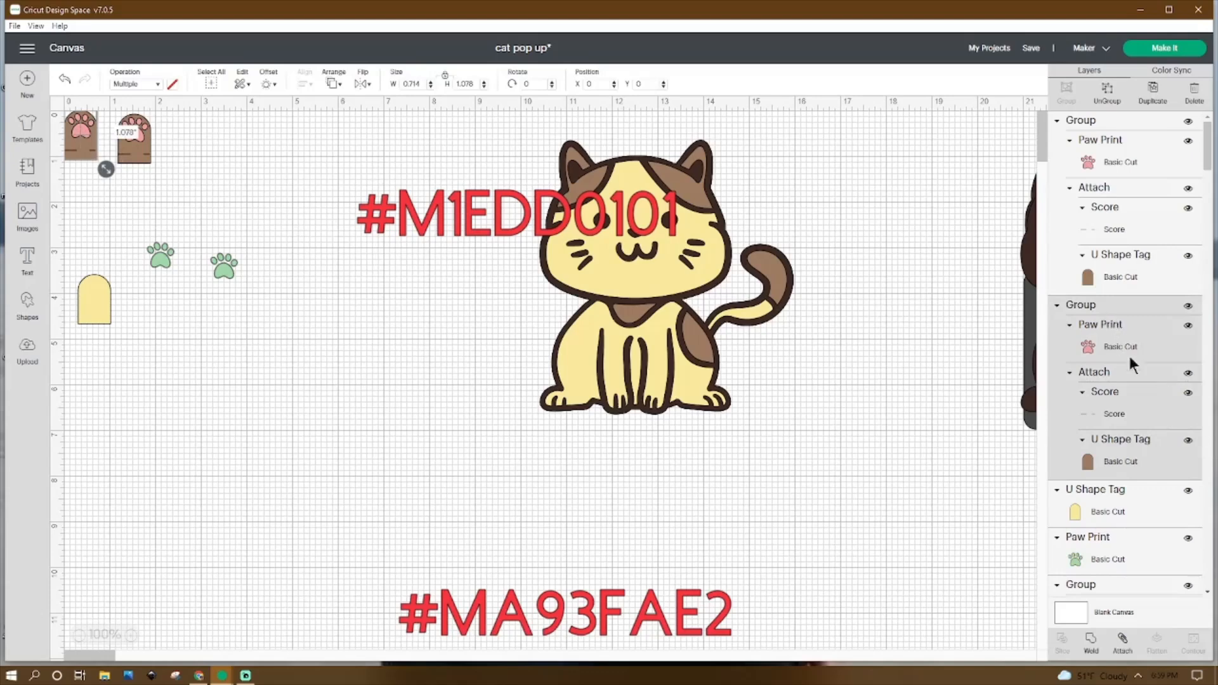
pyautogui.click(1107, 332)
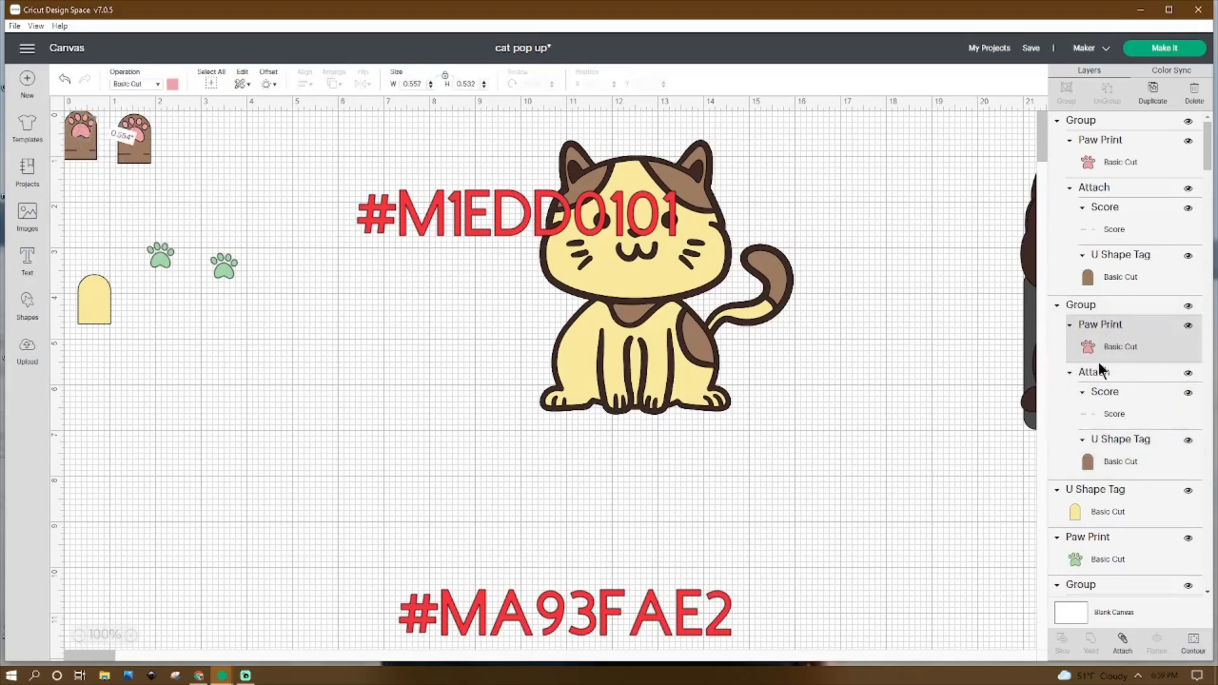
pyautogui.click(1105, 463)
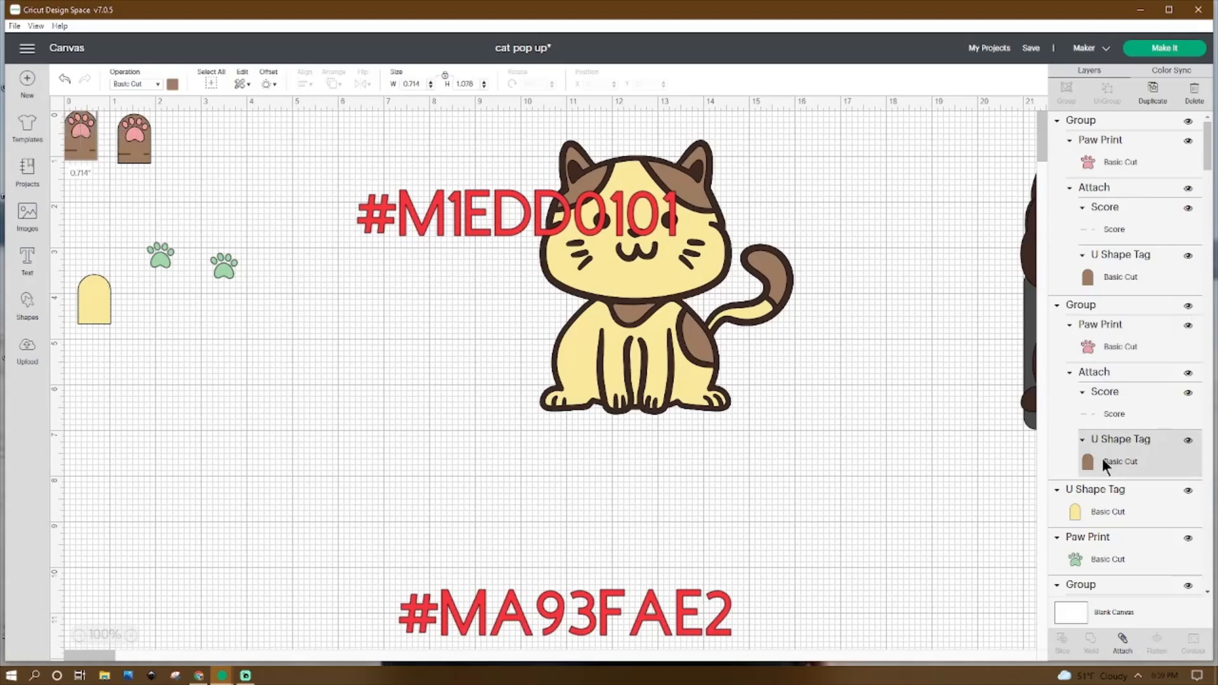
pyautogui.keyDown('shift'); pyautogui.click(1124, 416); pyautogui.keyUp('shift')
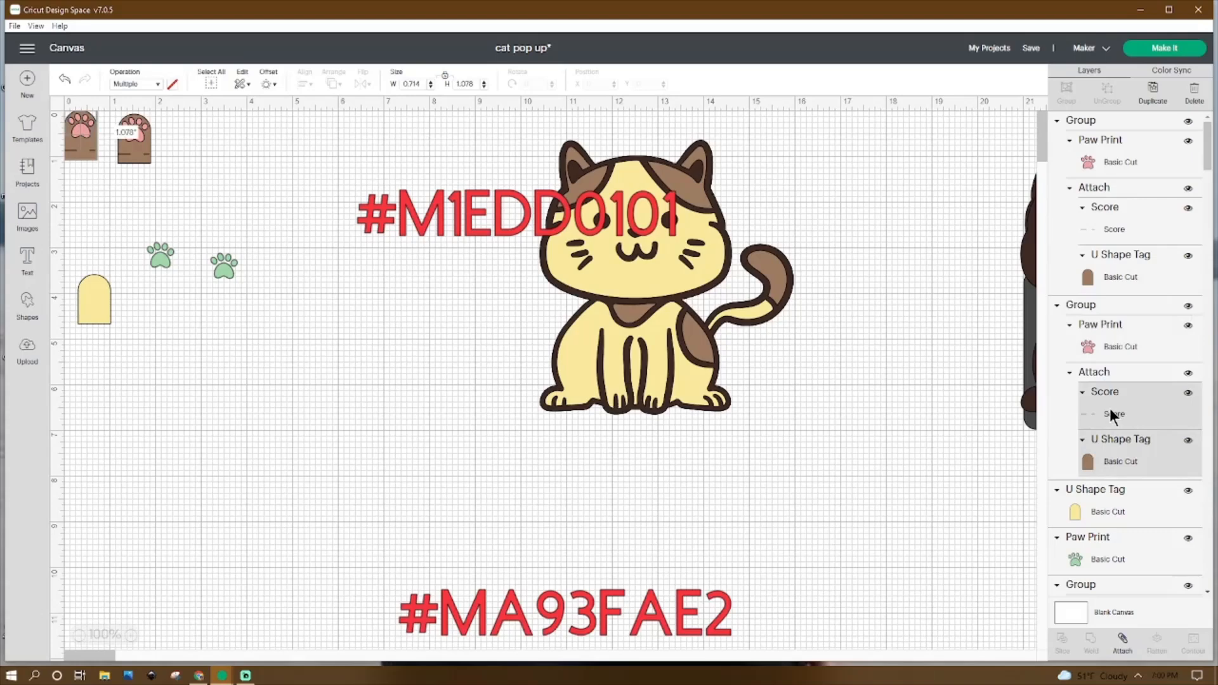
pyautogui.rightClick(1110, 413)
pyautogui.hotkey('ctrl', 'v')
pyautogui.moveTo(96, 150); pyautogui.dragTo(86, 198)
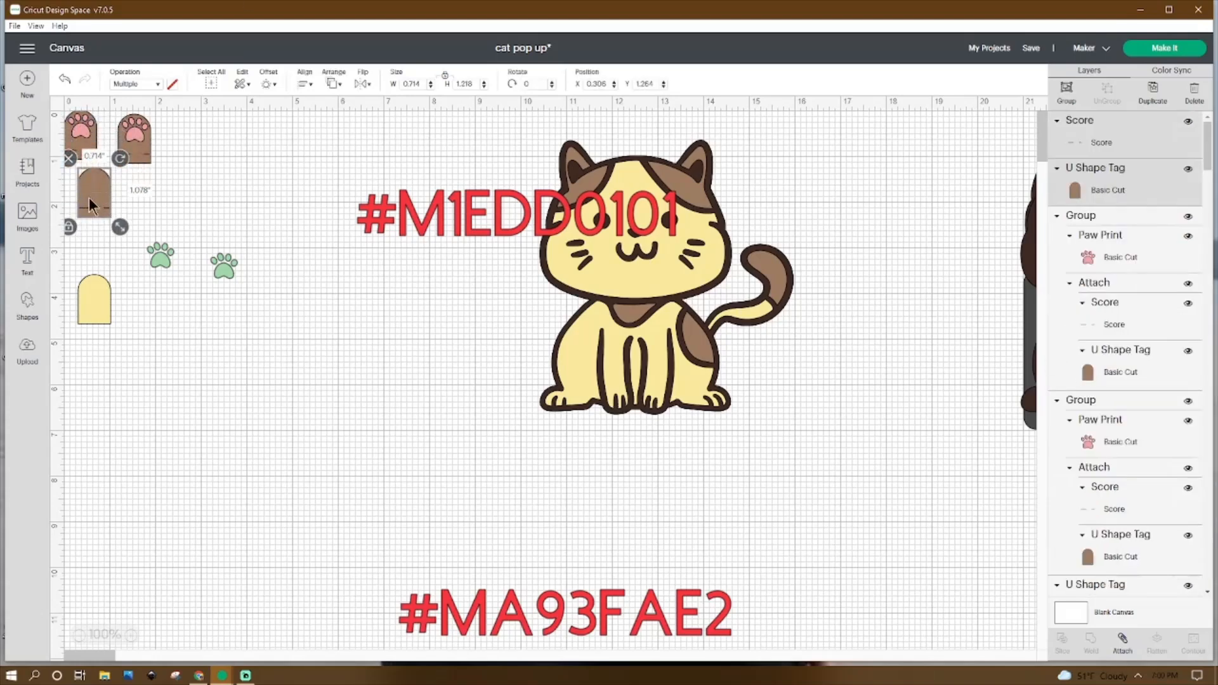
# Step: Make a second copy of the plain brown tag with its score line, placed right of the first
pyautogui.rightClick(94, 201)
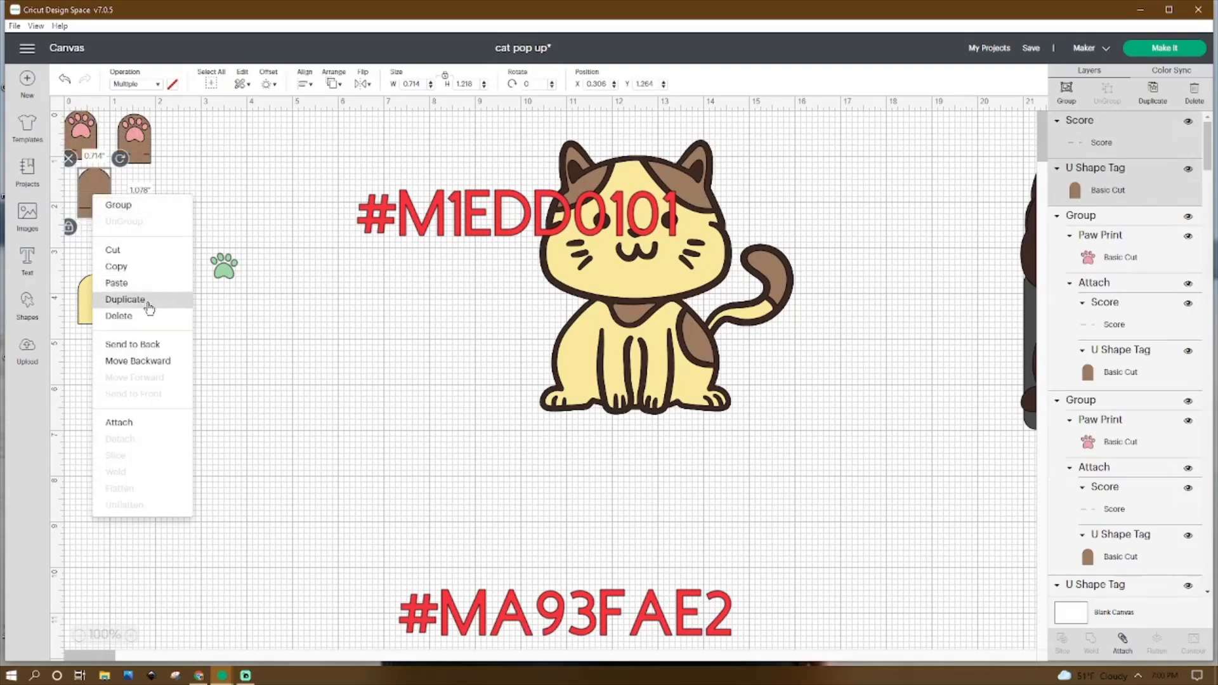
pyautogui.click(146, 264)
pyautogui.hotkey('ctrl', 'v')
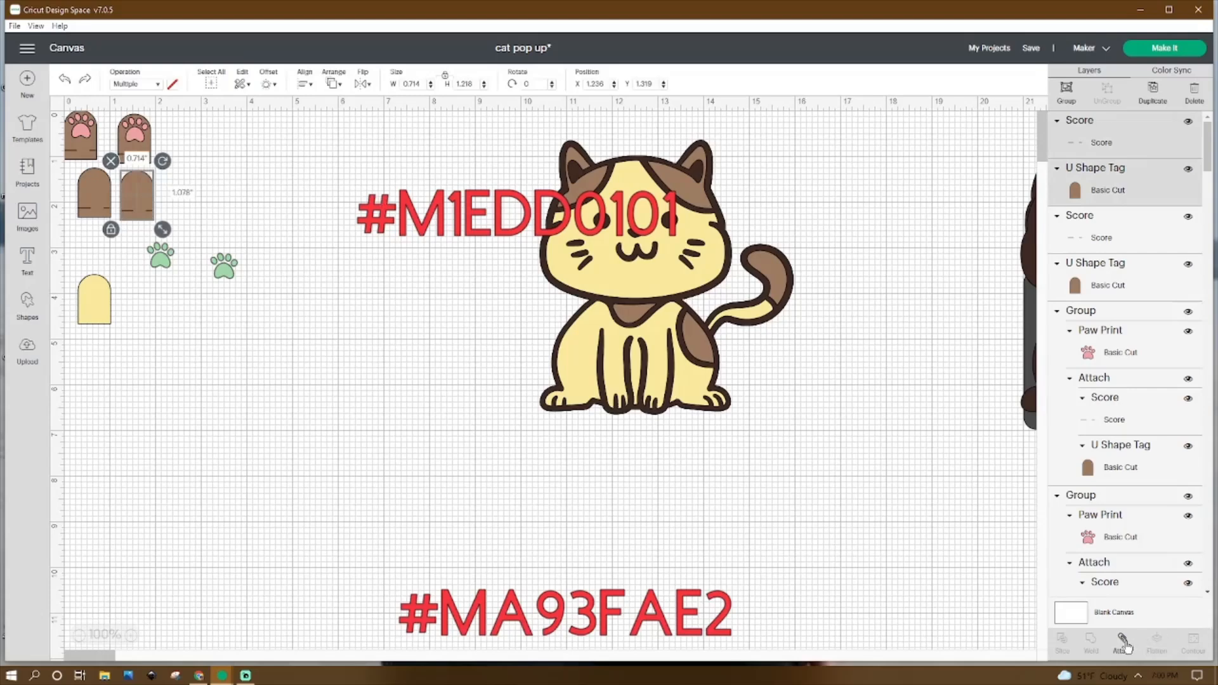
# Step: Attach the first plain brown tag to its score line and group it with the other three paw pieces
pyautogui.click(94, 199)
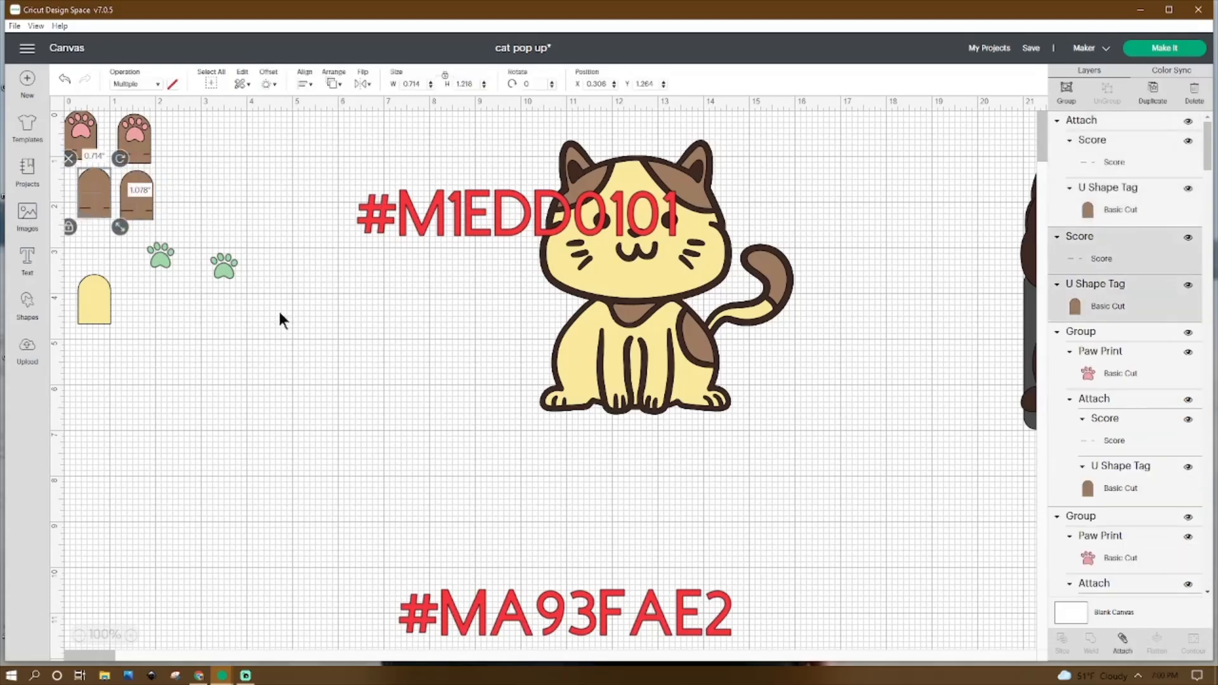
pyautogui.click(1123, 642)
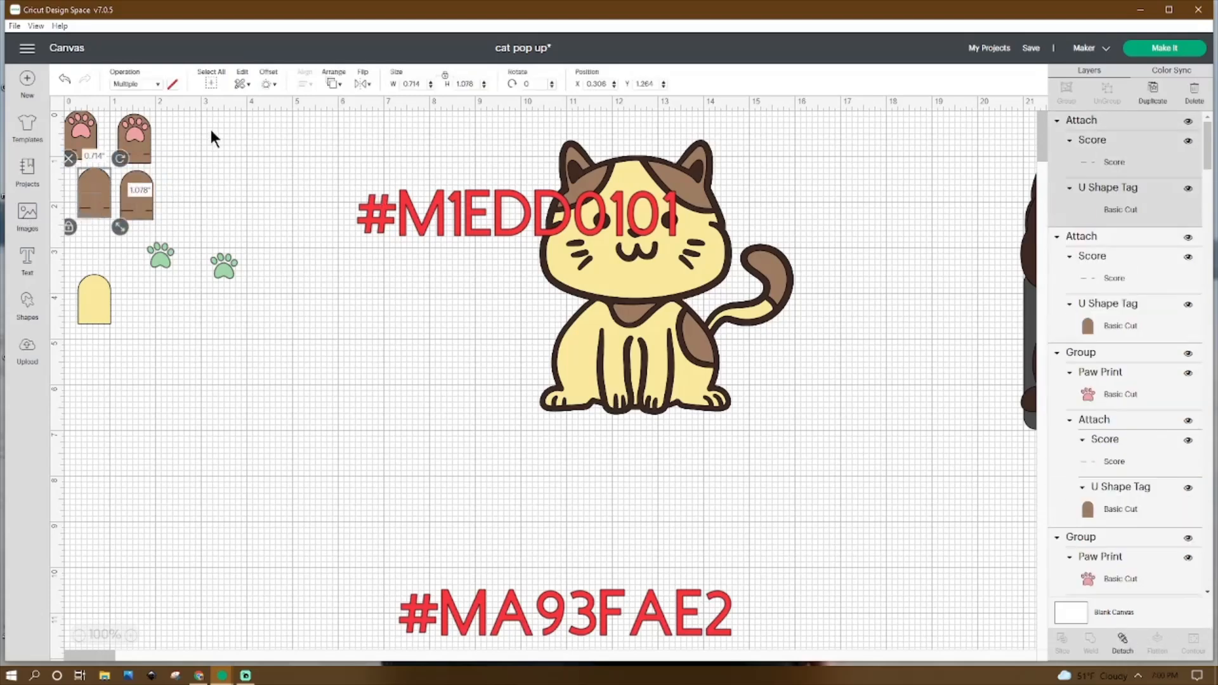
pyautogui.moveTo(186, 121); pyautogui.dragTo(66, 224)
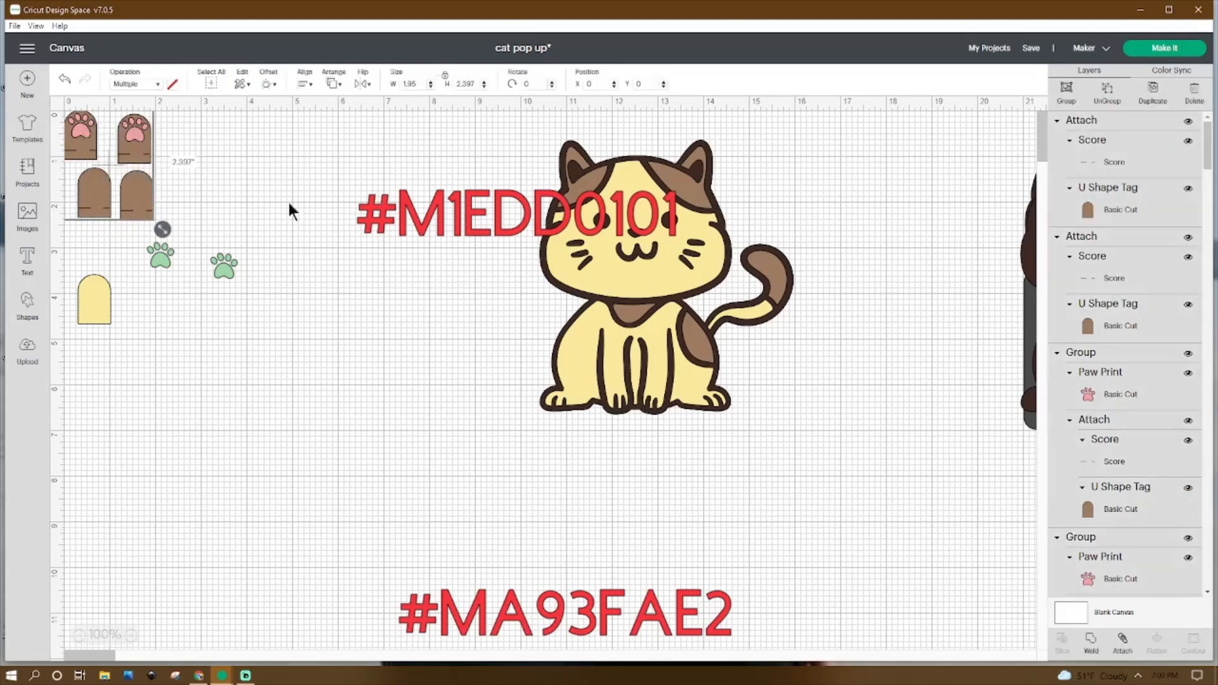
pyautogui.click(1062, 100)
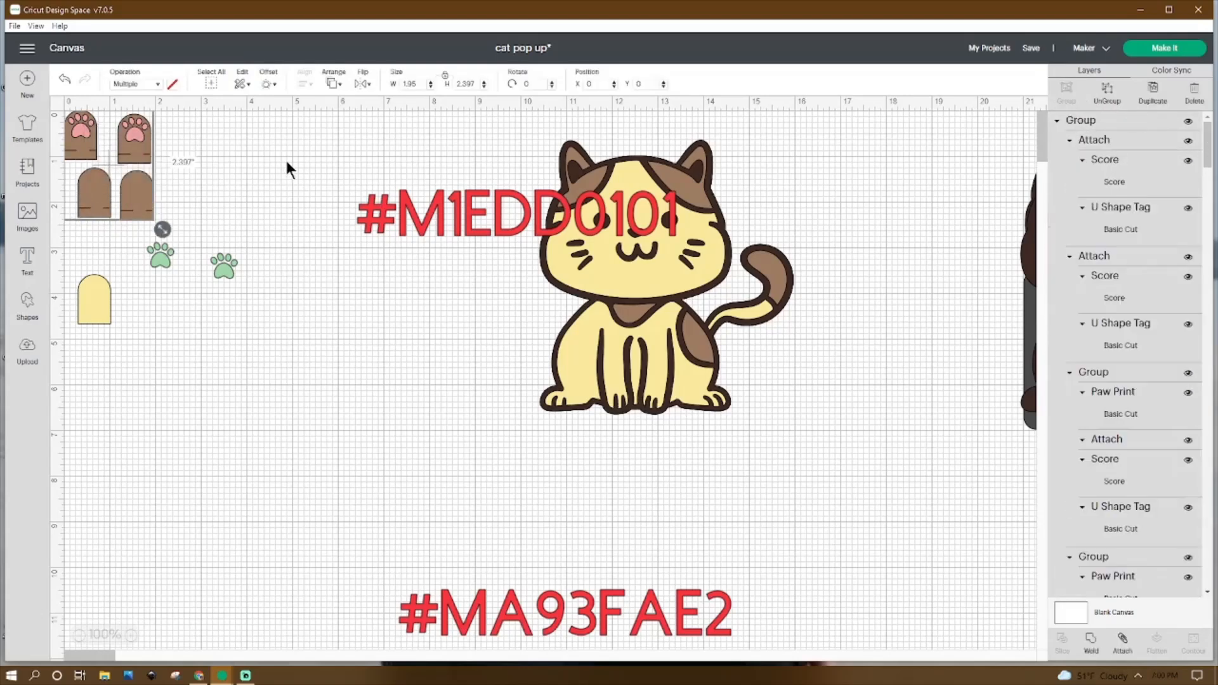
pyautogui.moveTo(158, 265); pyautogui.dragTo(227, 250)
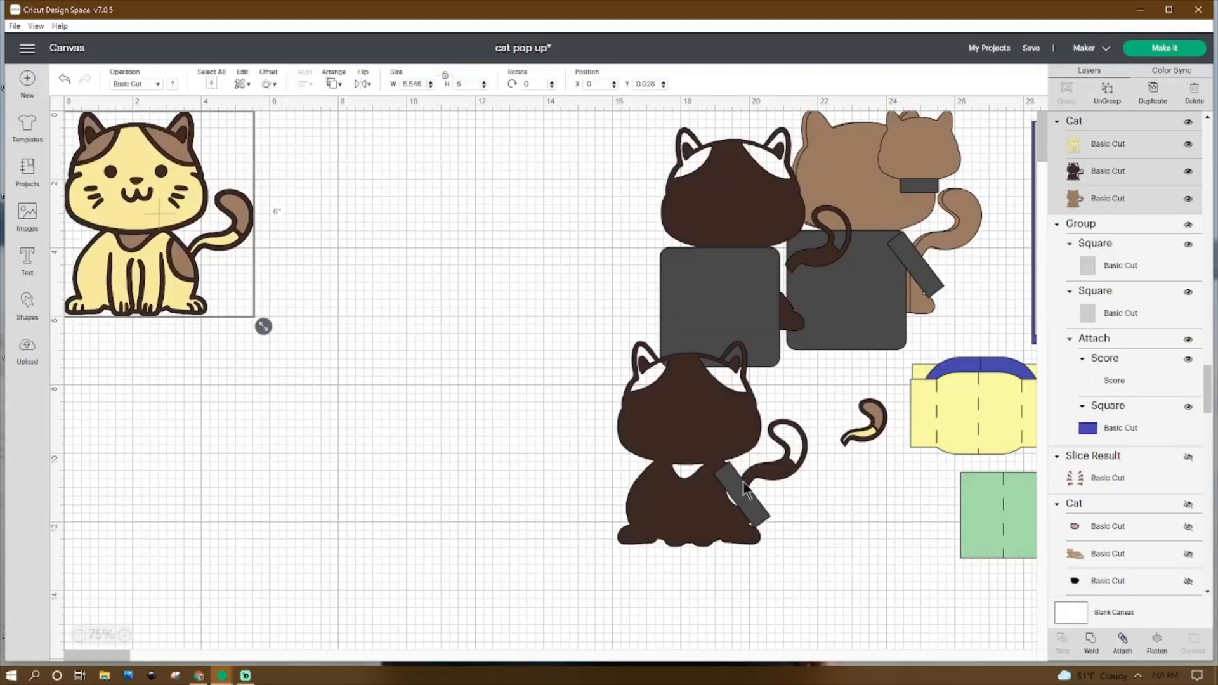
# Step: Move the dark cat group aside, ungroup the layered calico cat and place its yellow and brown layers below the dark layer
pyautogui.moveTo(755, 514); pyautogui.dragTo(773, 299)
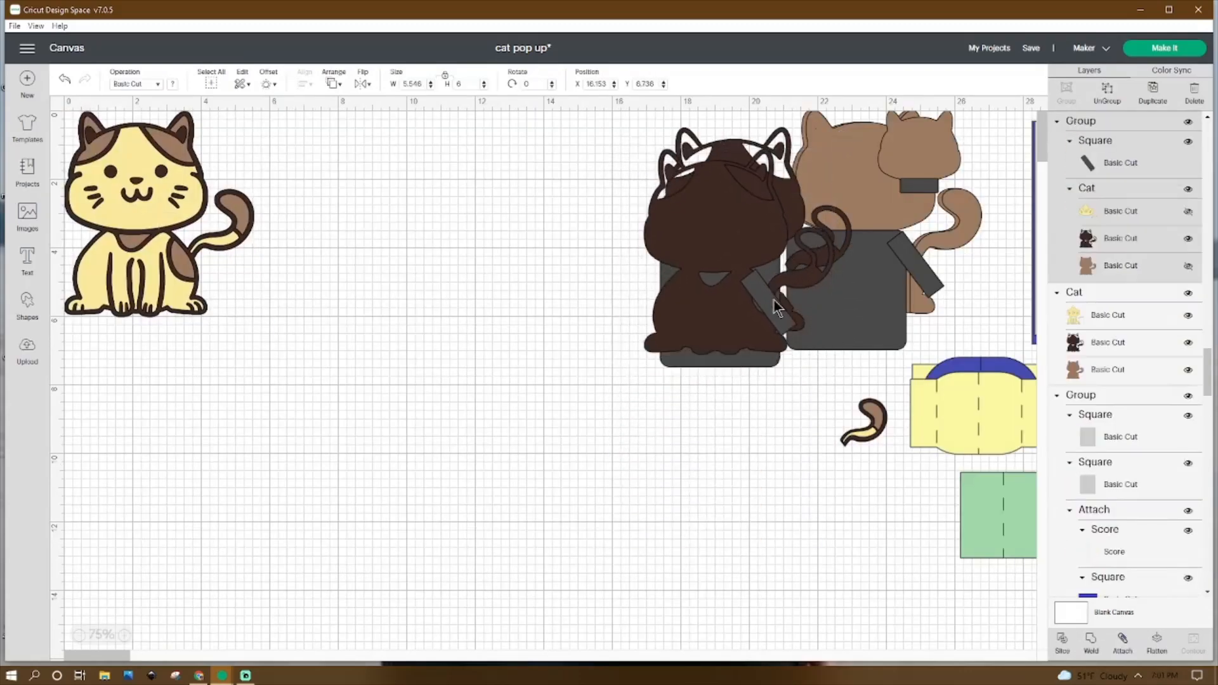
pyautogui.click(102, 197)
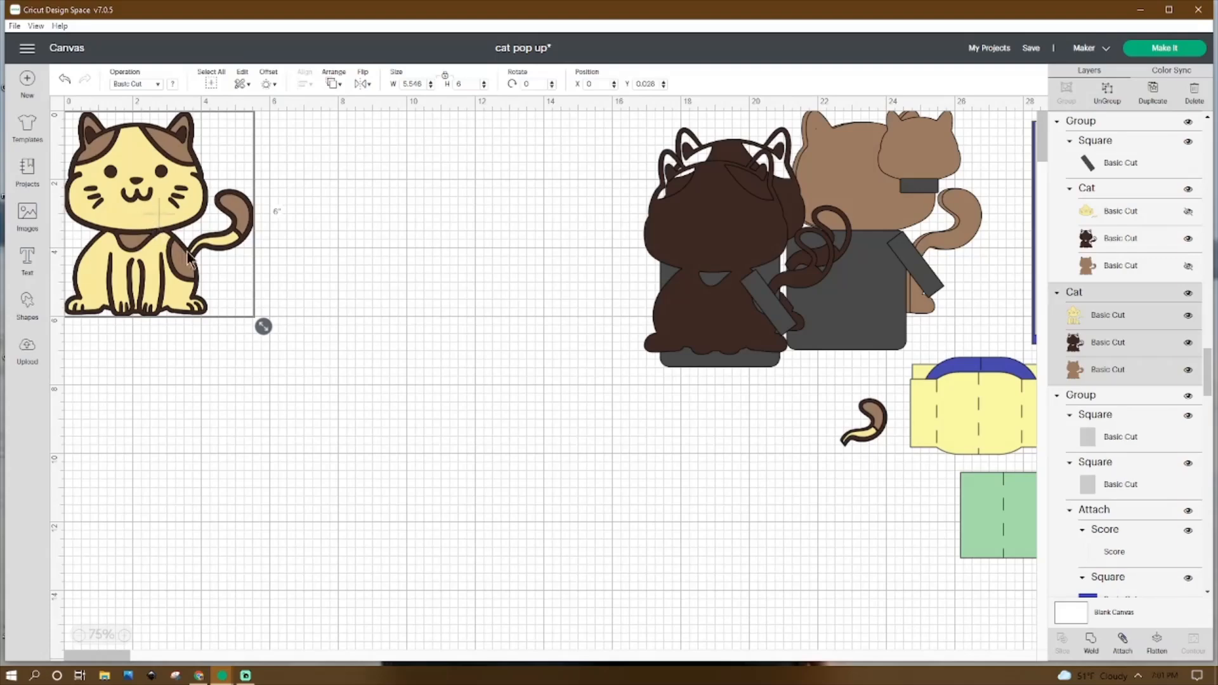
pyautogui.click(1107, 92)
pyautogui.moveTo(174, 208); pyautogui.dragTo(177, 491)
pyautogui.moveTo(174, 279); pyautogui.dragTo(344, 420)
pyautogui.moveTo(190, 217); pyautogui.dragTo(190, 522)
pyautogui.moveTo(104, 378); pyautogui.dragTo(116, 530)
pyautogui.moveTo(264, 394); pyautogui.dragTo(70, 190)
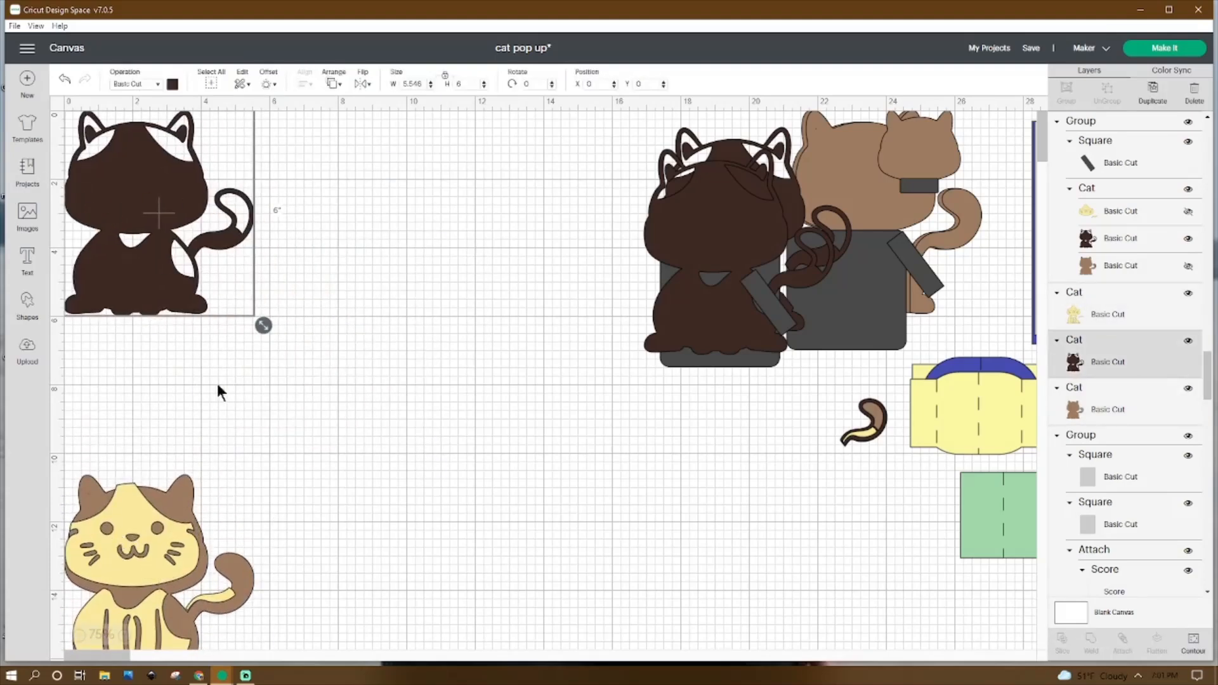
# Step: Insert a square shape over the head of the dark cat layer
pyautogui.click(28, 307)
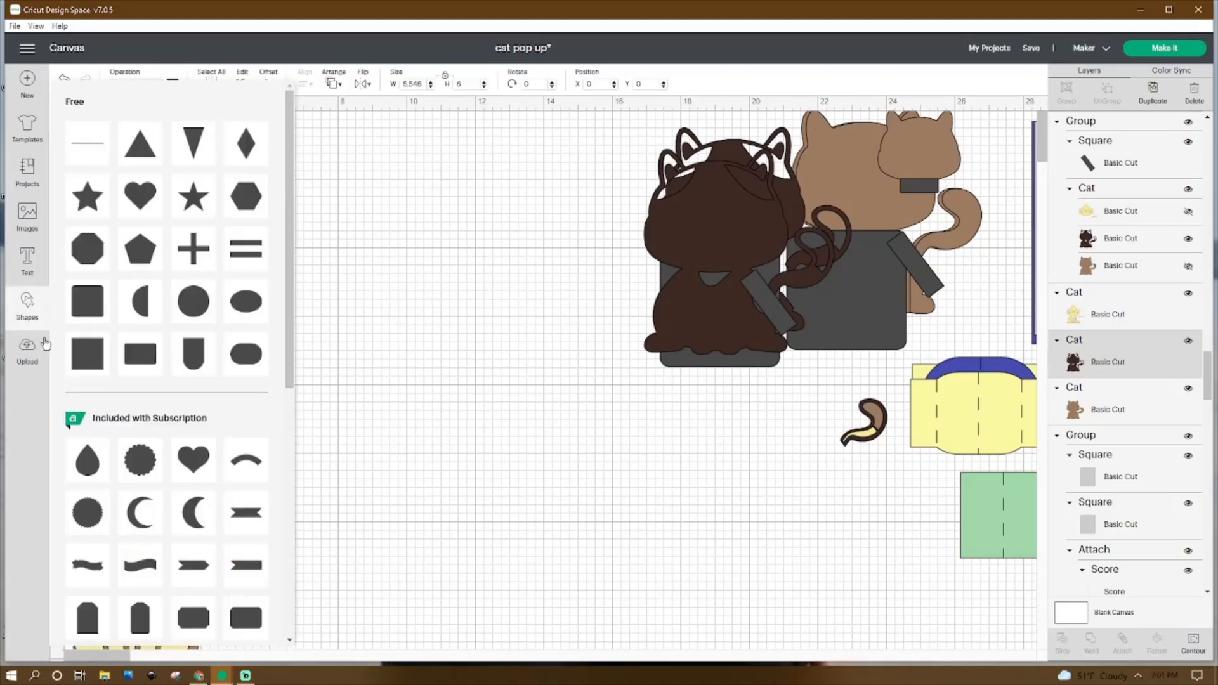
pyautogui.click(101, 358)
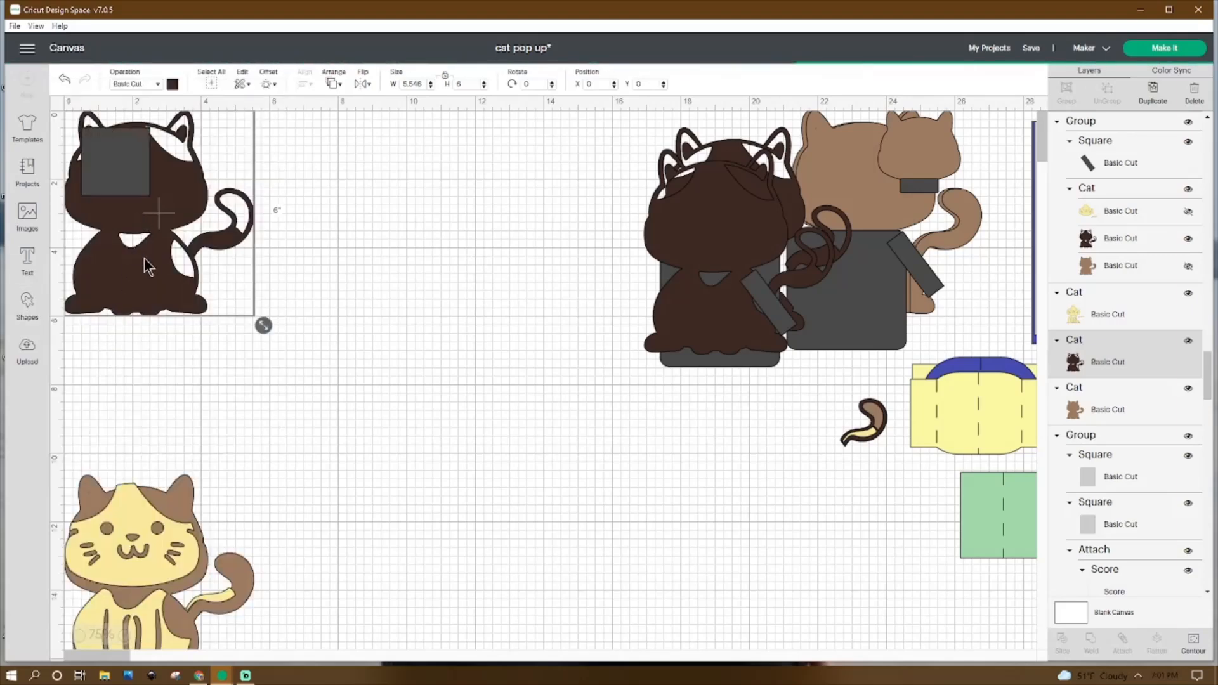
pyautogui.click(196, 182)
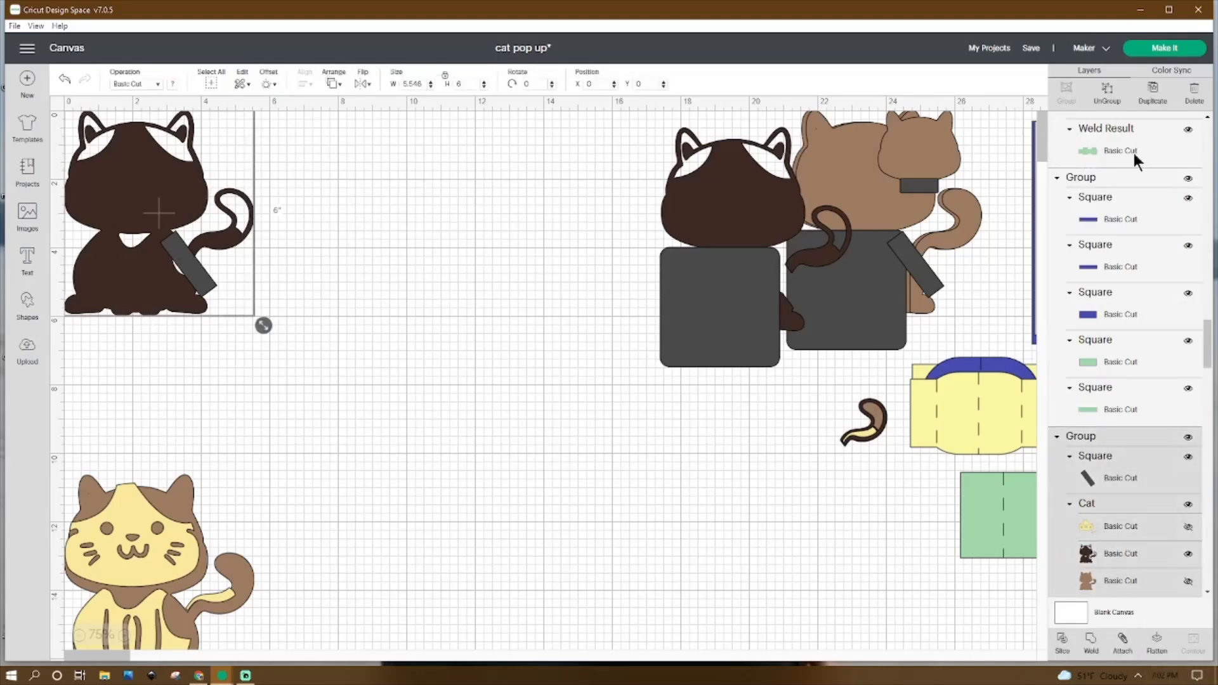
# Step: Ungroup the angled narrow rectangle from the dark cat between its body and tail
pyautogui.click(1113, 103)
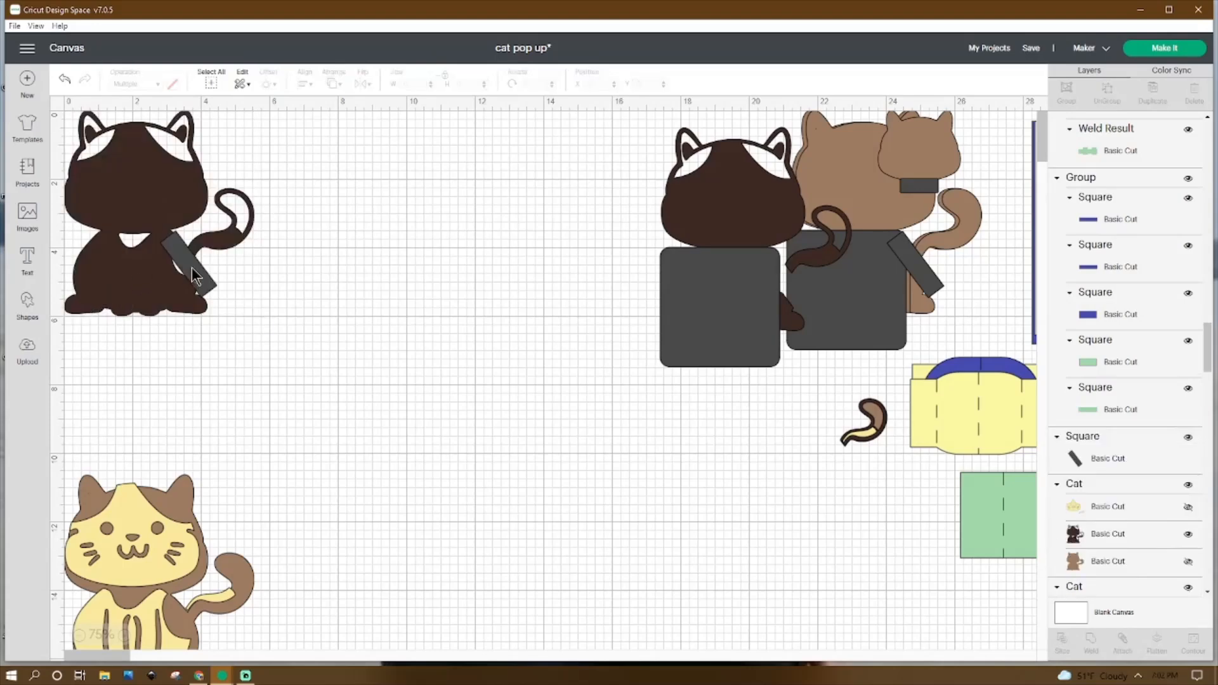
pyautogui.click(190, 281)
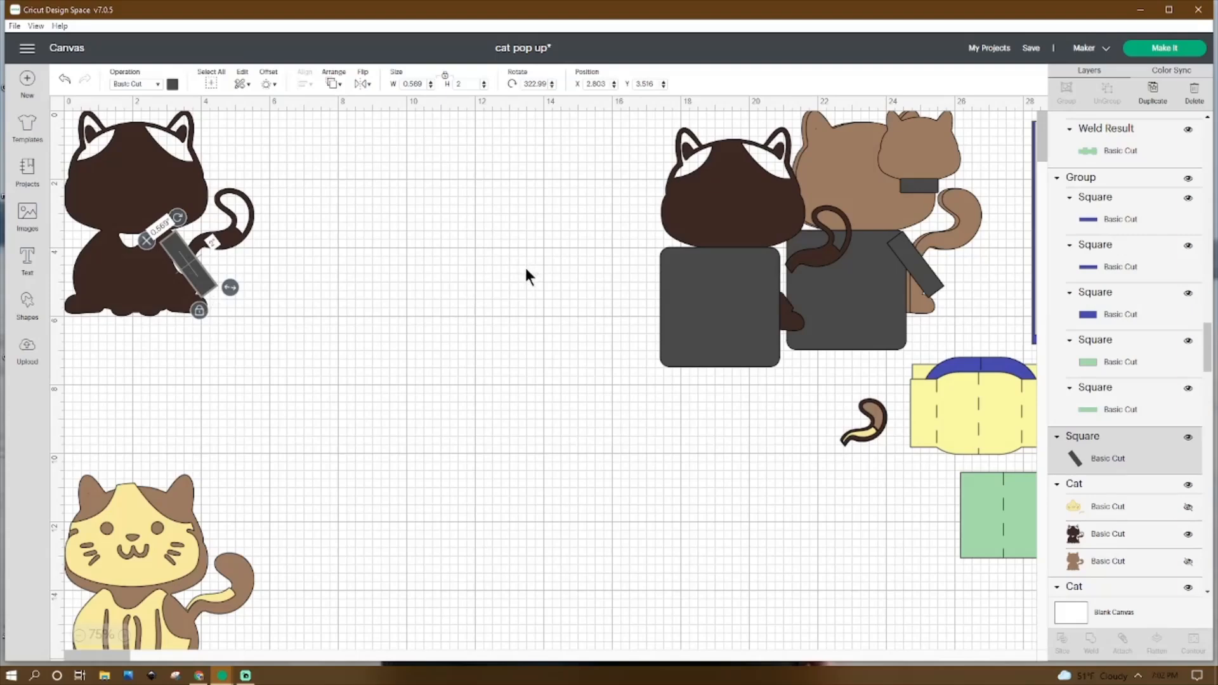
pyautogui.click(489, 287)
pyautogui.click(181, 191)
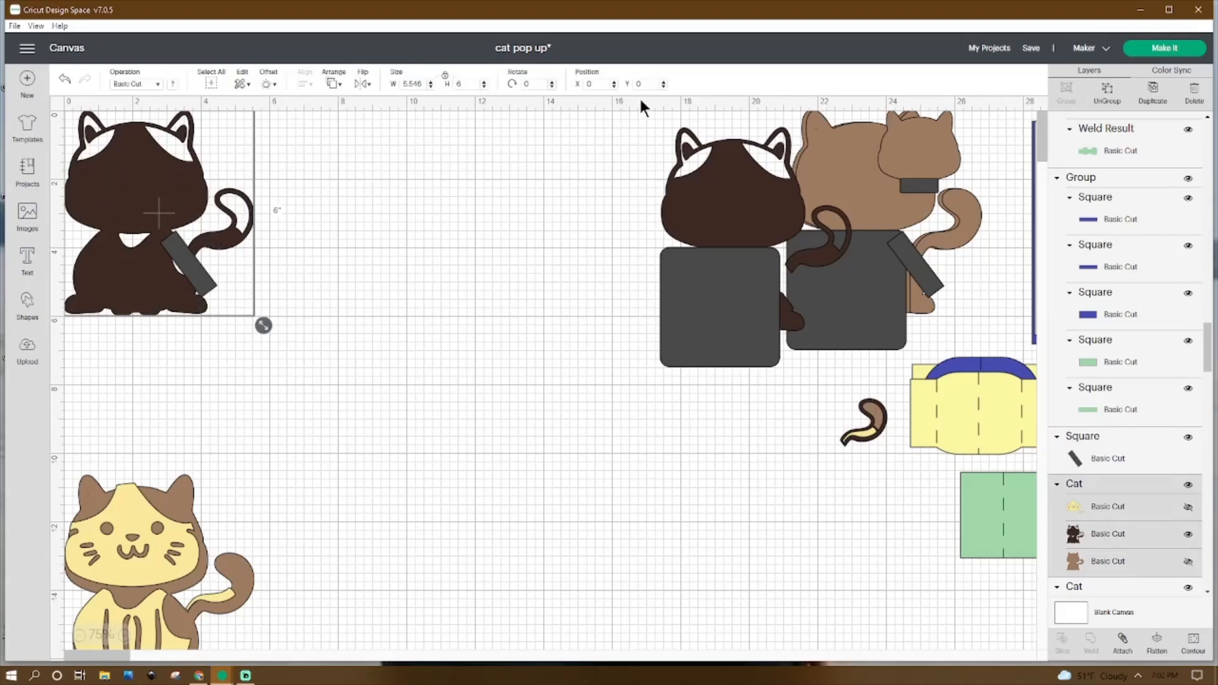
pyautogui.click(505, 193)
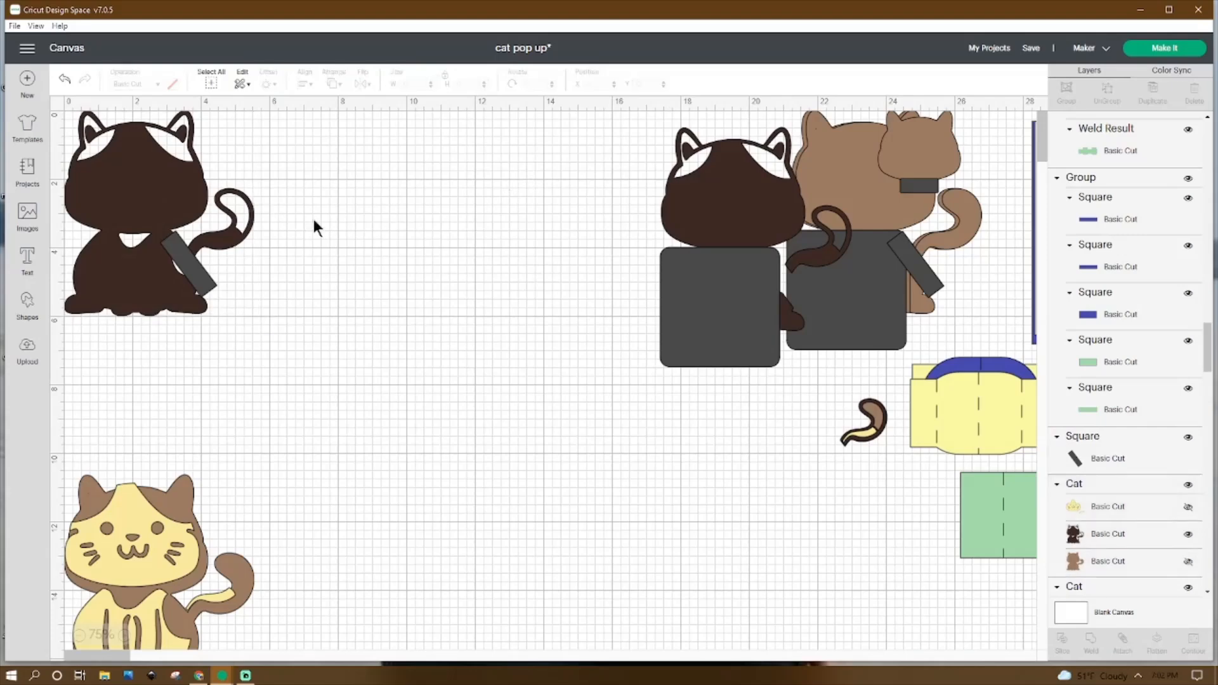
# Step: Change the angled rectangle's colour to light yellow so it stands out against the dark cat
pyautogui.click(178, 261)
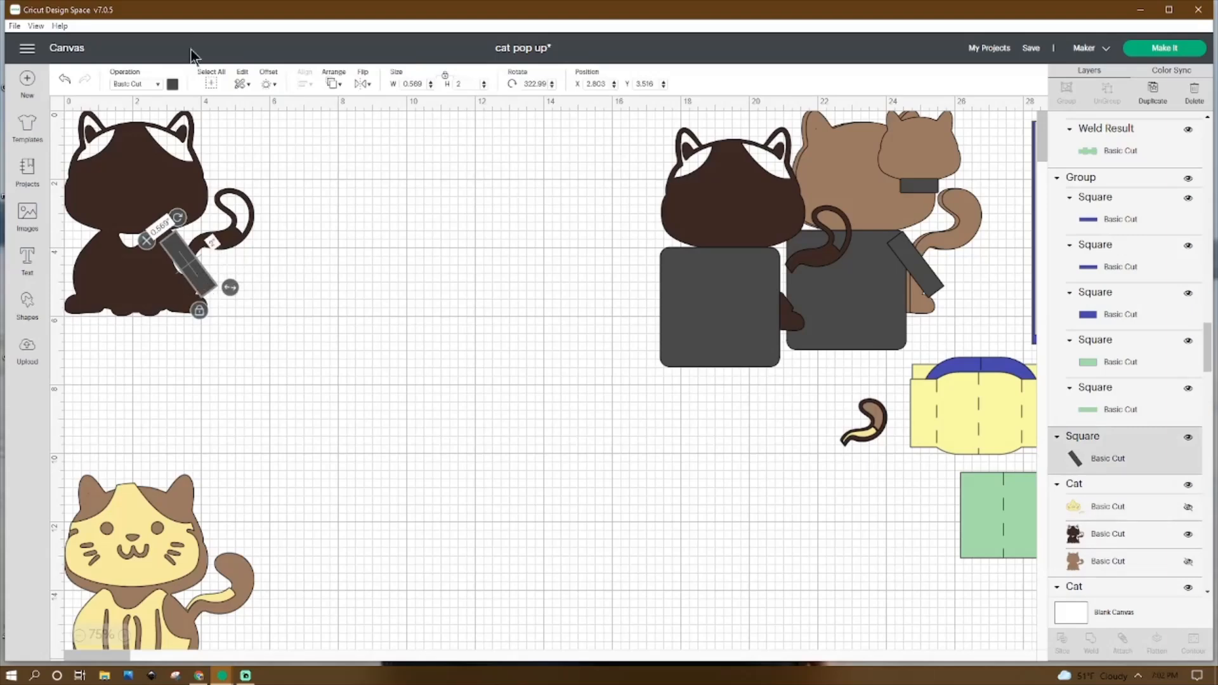
pyautogui.click(172, 84)
pyautogui.click(202, 137)
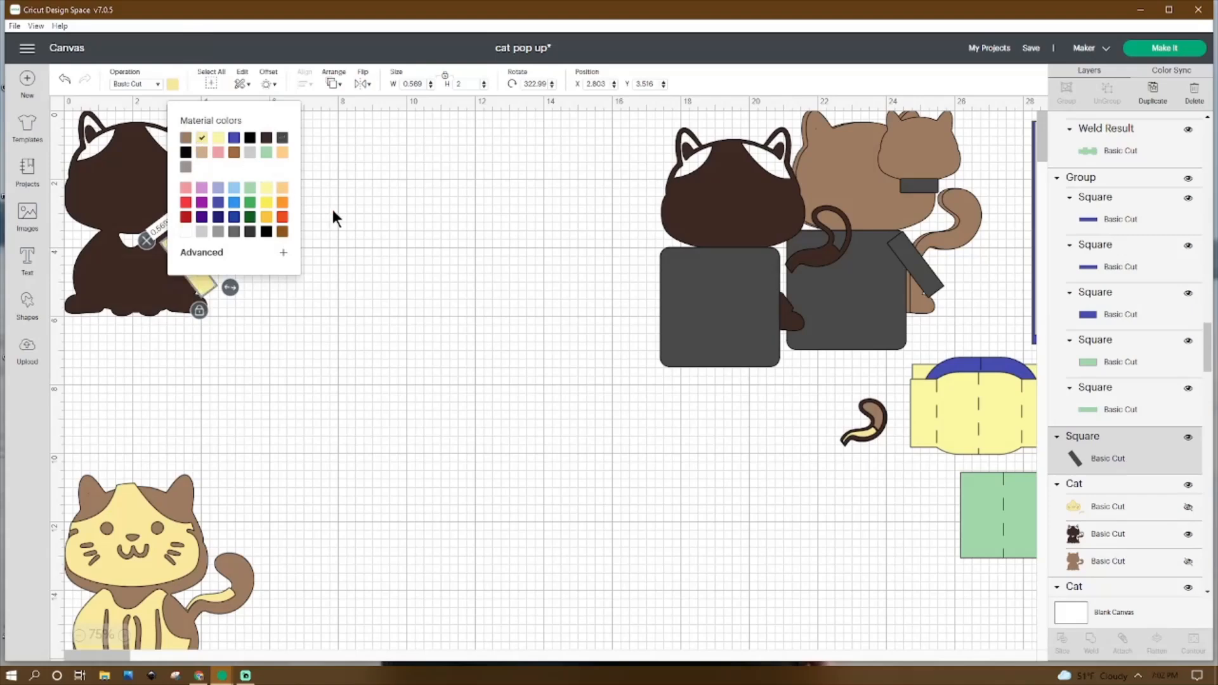
pyautogui.click(606, 130)
pyautogui.click(195, 268)
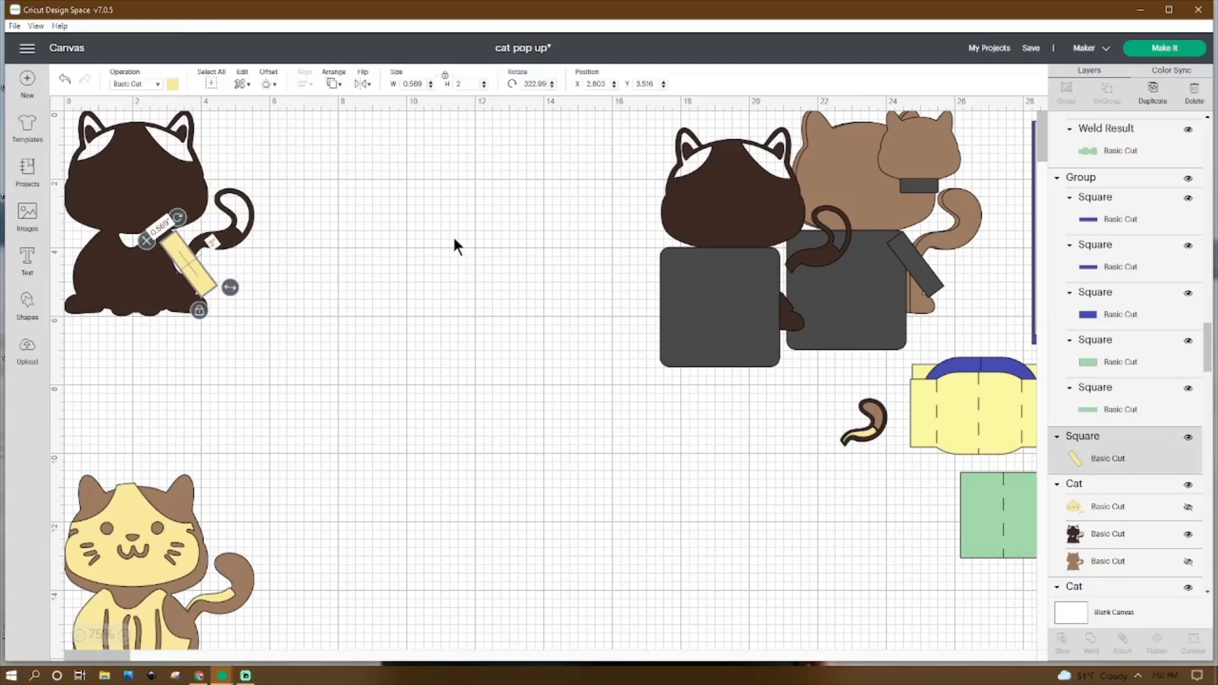
pyautogui.click(339, 314)
# Step: Slice the dark cat with the yellow angled rectangle and delete the leftover yellow pieces
pyautogui.moveTo(307, 134); pyautogui.dragTo(58, 327)
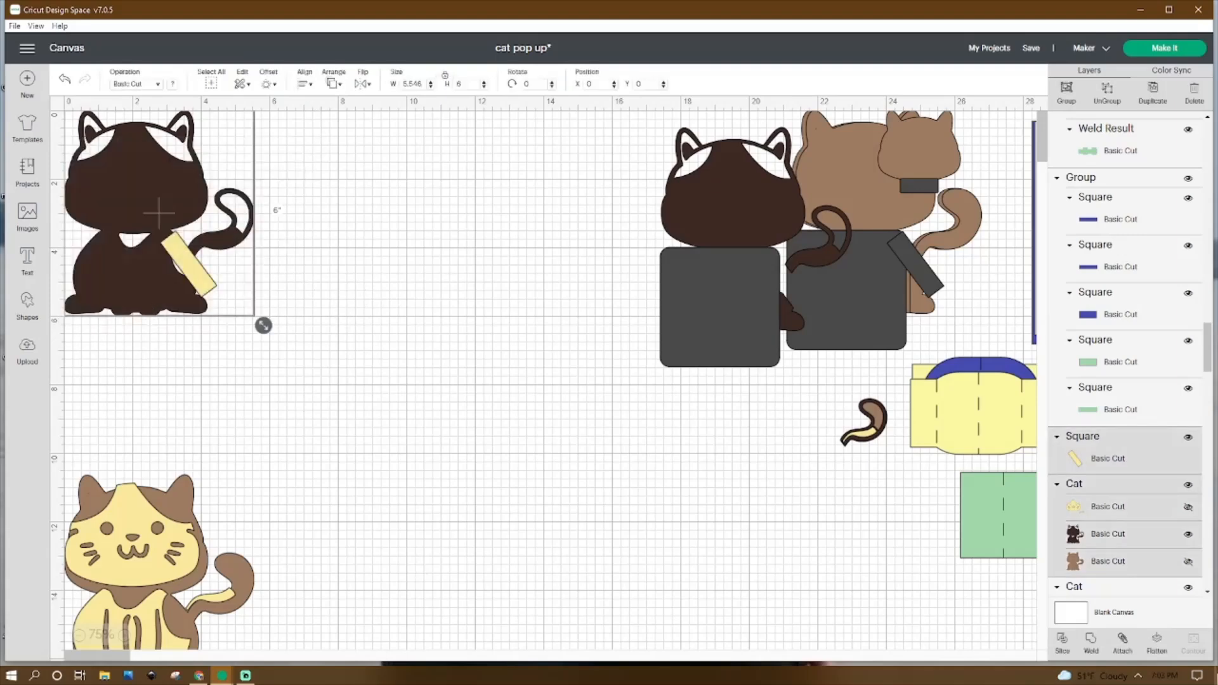
pyautogui.click(1061, 643)
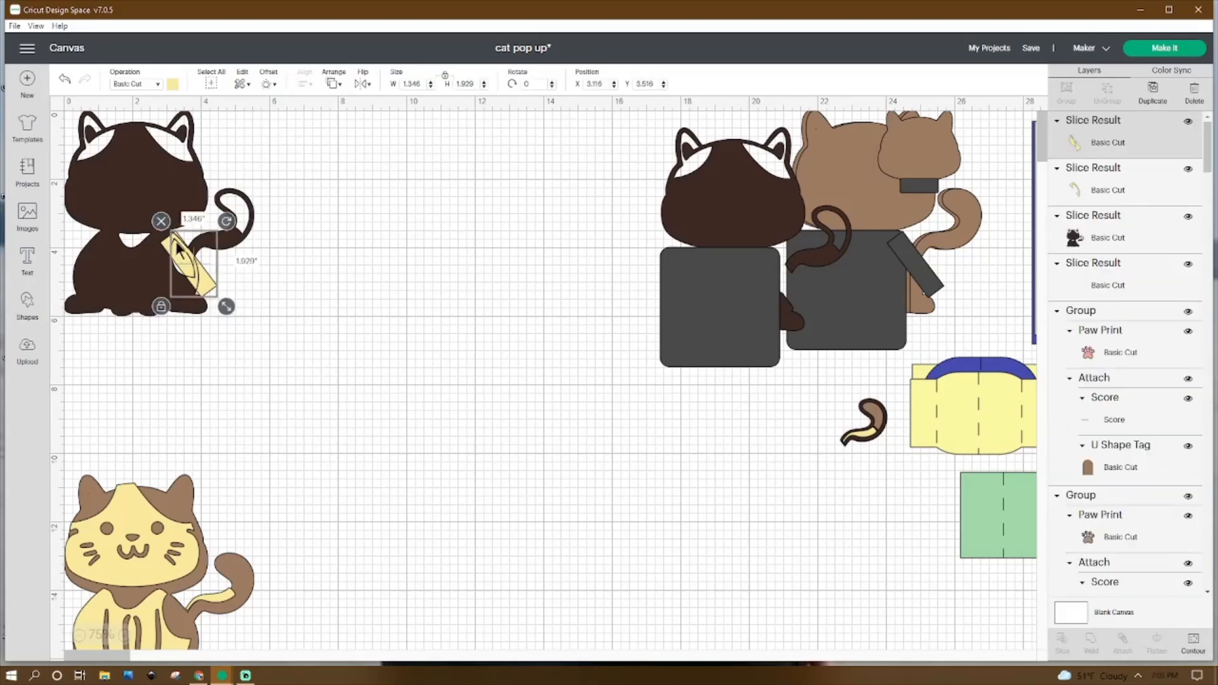
pyautogui.click(187, 260)
pyautogui.click(188, 260)
pyautogui.press('Delete')
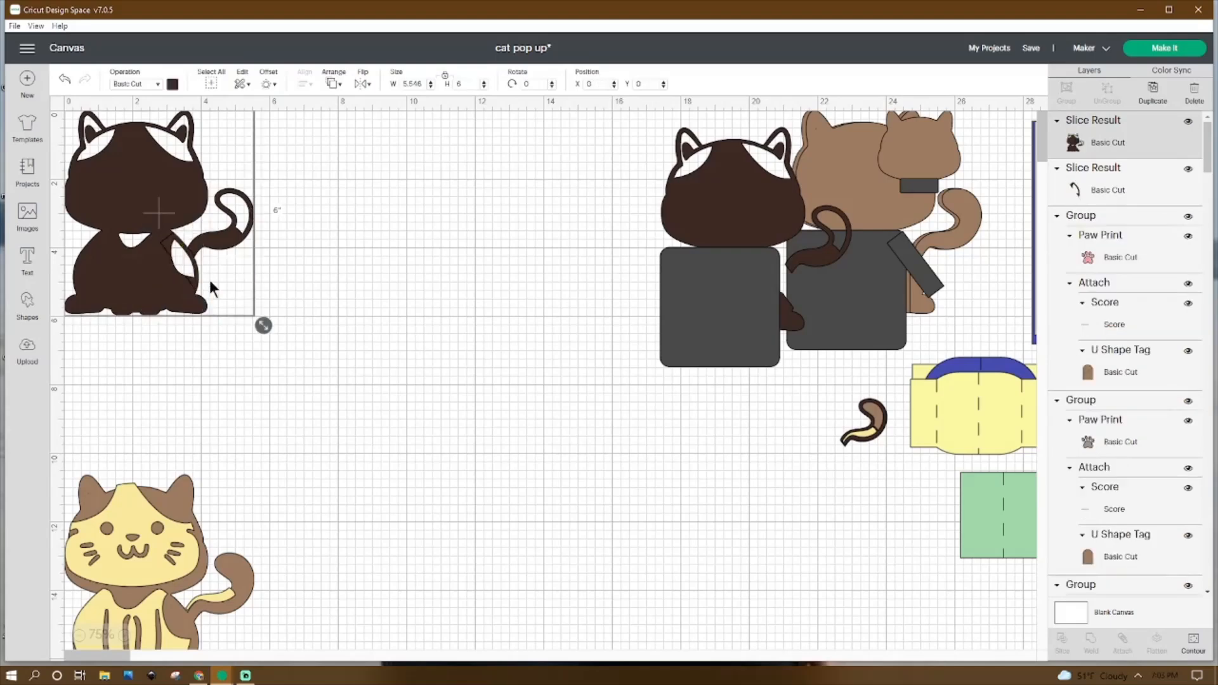
# Step: Separate the cat from the cut-out dark strip, delete the strip and return the cat to the canvas origin
pyautogui.moveTo(180, 243); pyautogui.dragTo(487, 273)
pyautogui.click(183, 261)
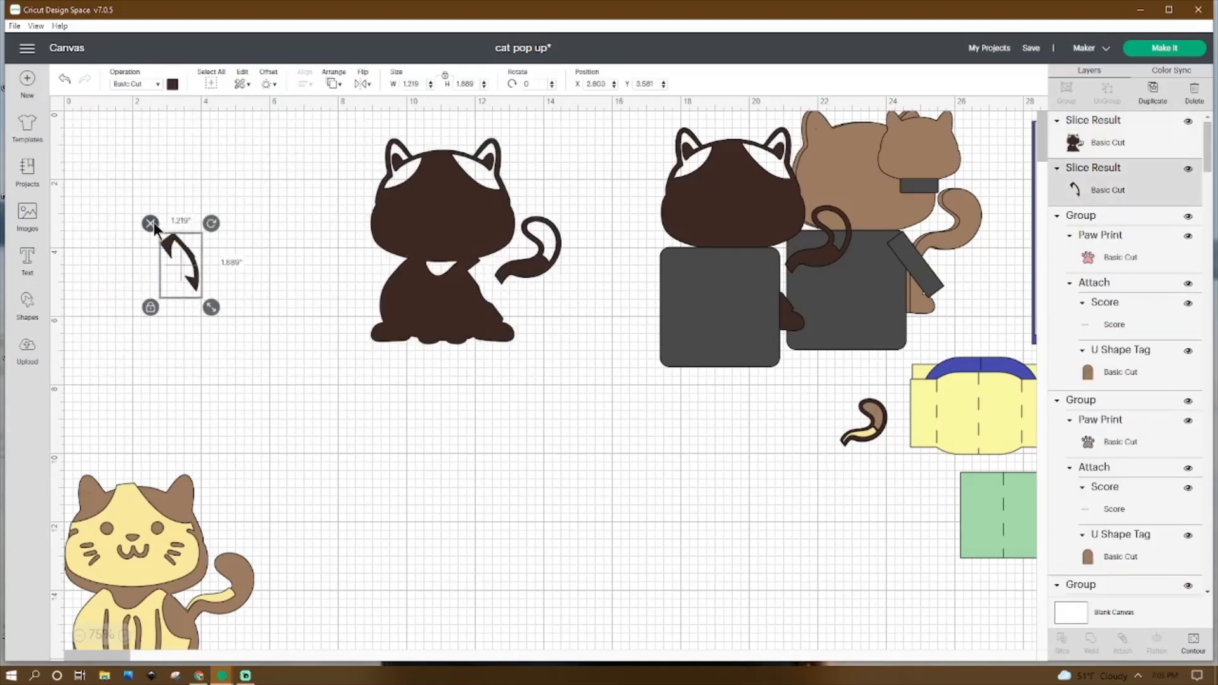
pyautogui.press('Delete')
pyautogui.moveTo(440, 310); pyautogui.dragTo(136, 283)
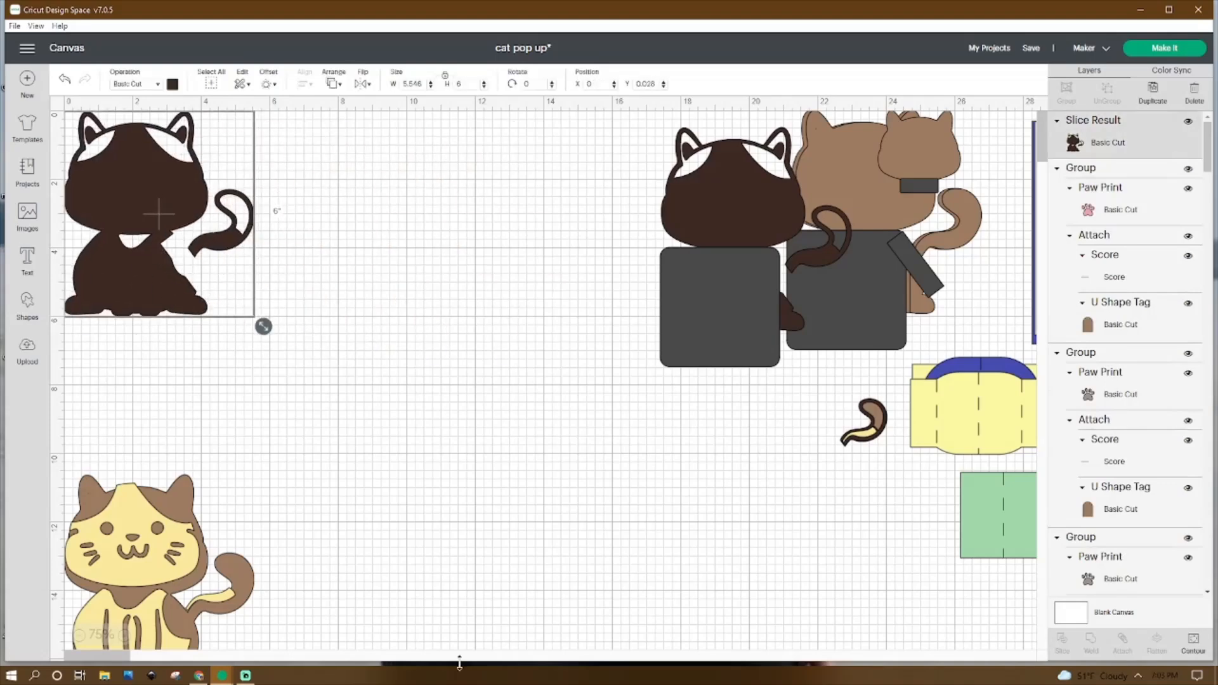
# Step: Change the colour of the rounded square covering the dark cat's body to light yellow
pyautogui.click(27, 305)
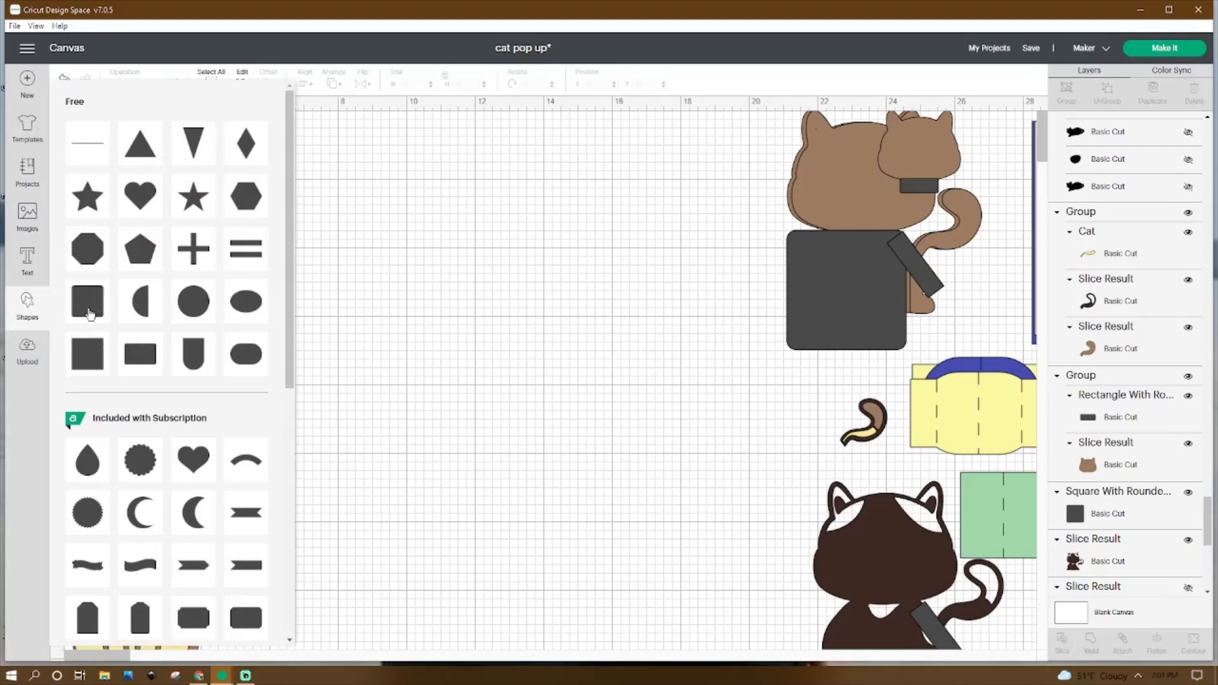
pyautogui.click(240, 326)
pyautogui.click(173, 309)
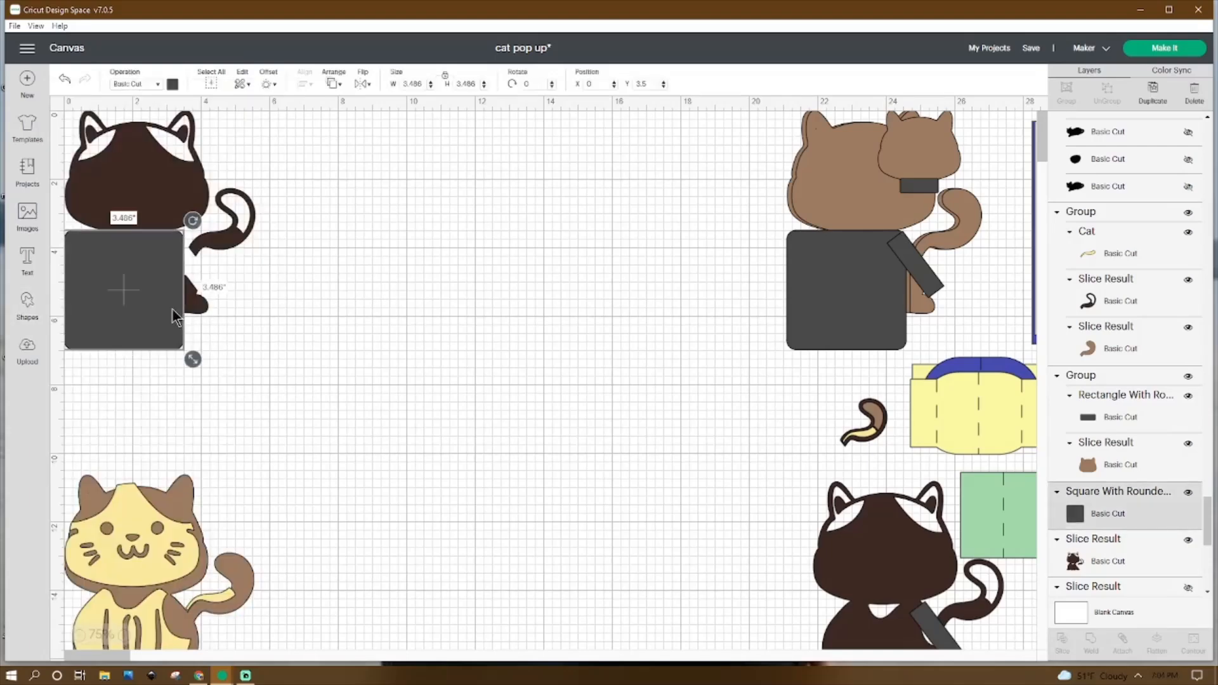
pyautogui.click(172, 84)
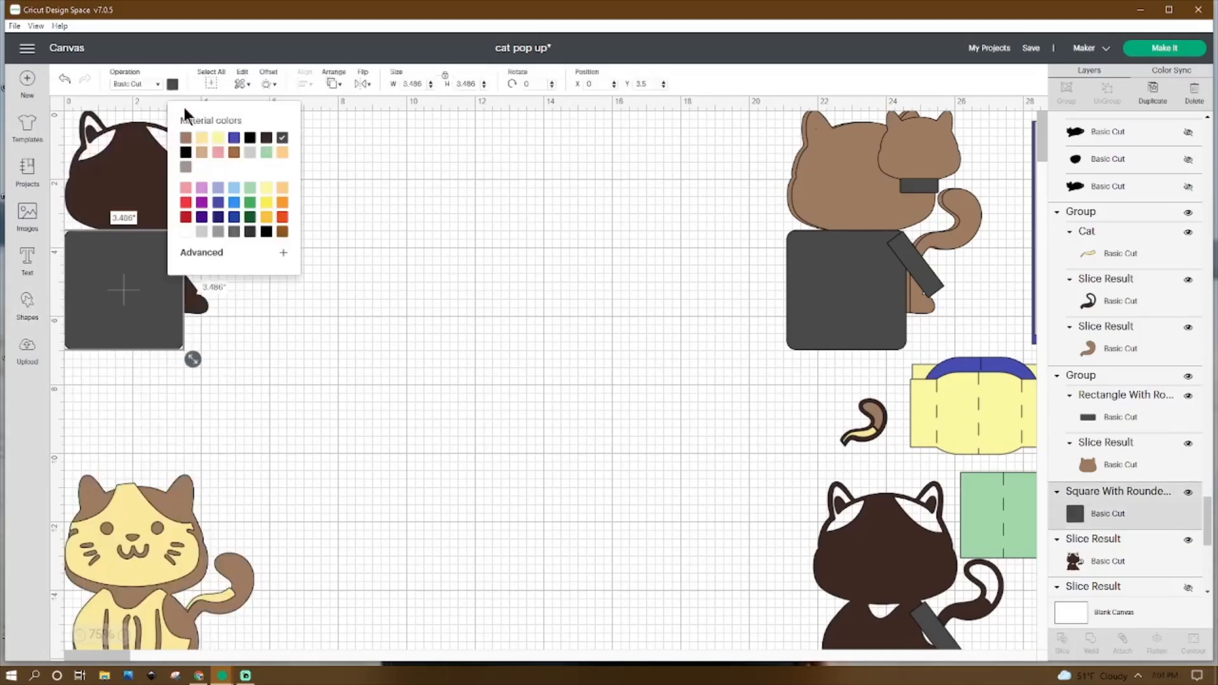
pyautogui.click(201, 137)
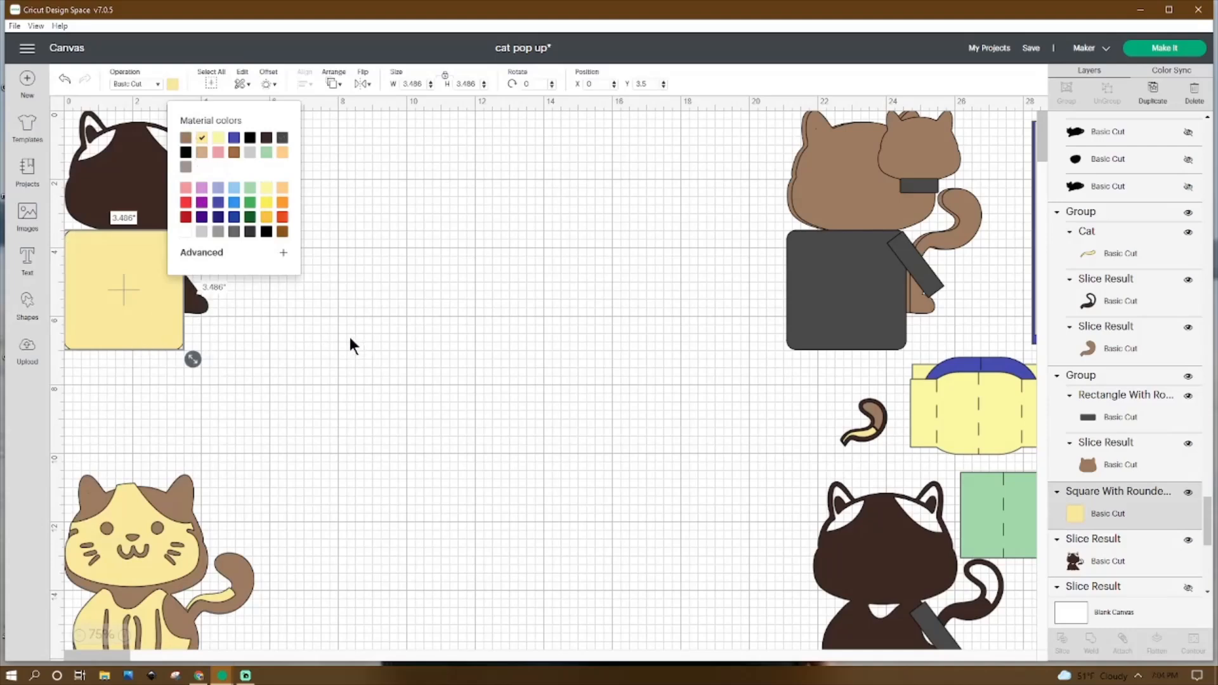
pyautogui.click(321, 286)
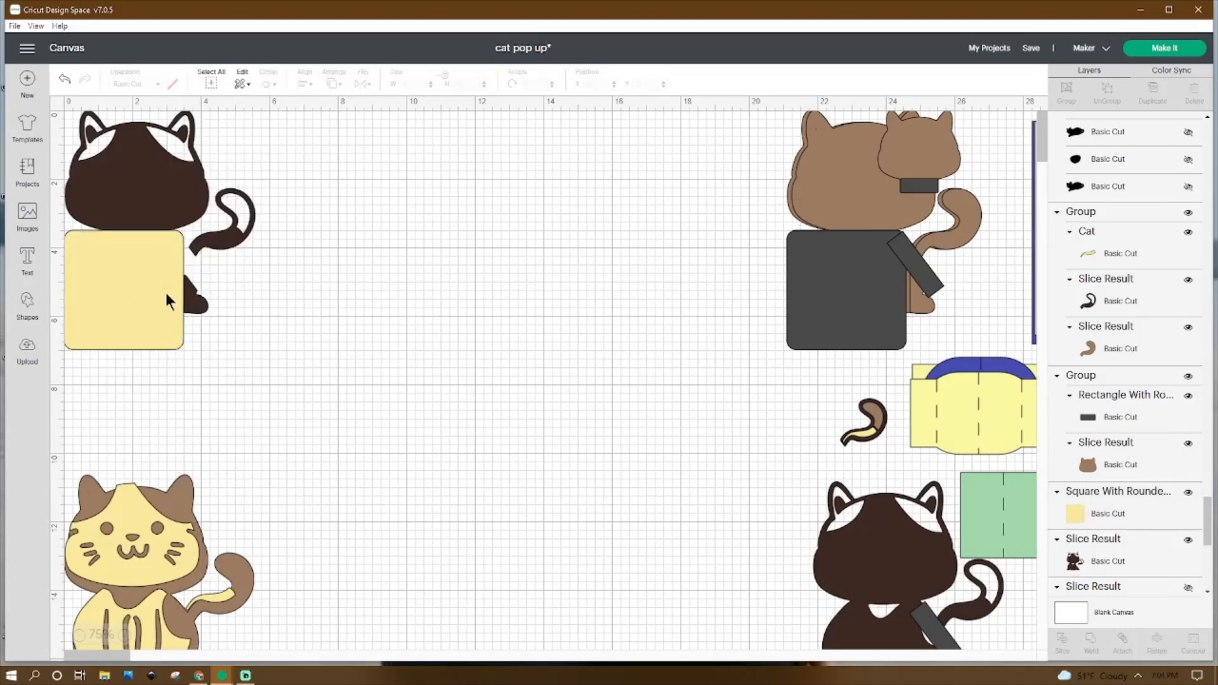
# Step: Slice the dark cat with the yellow rounded square to cut the body away from the head and tail
pyautogui.click(166, 300)
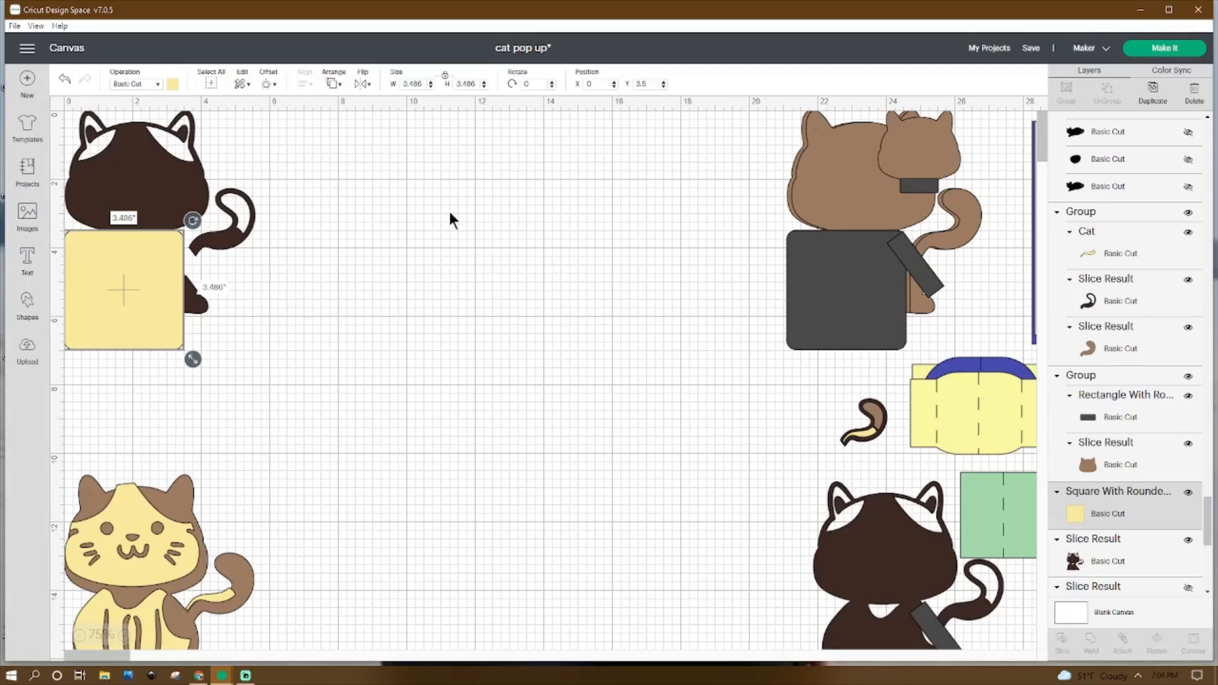
pyautogui.click(149, 173)
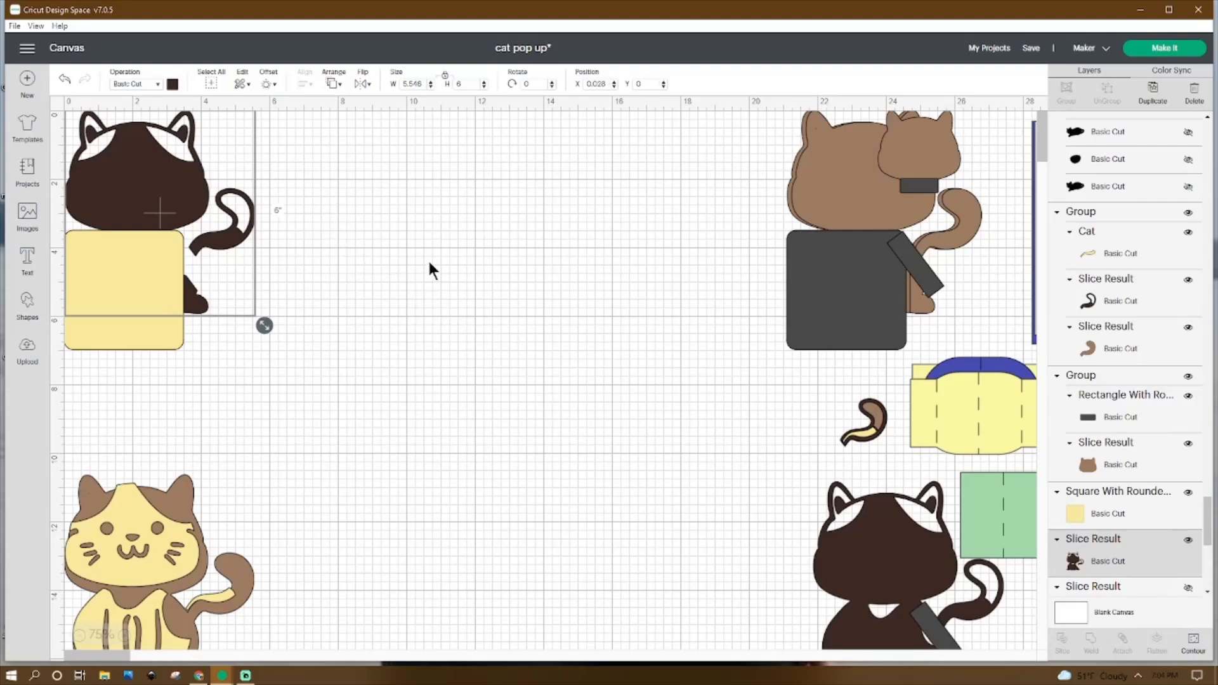
pyautogui.click(431, 357)
pyautogui.click(156, 349)
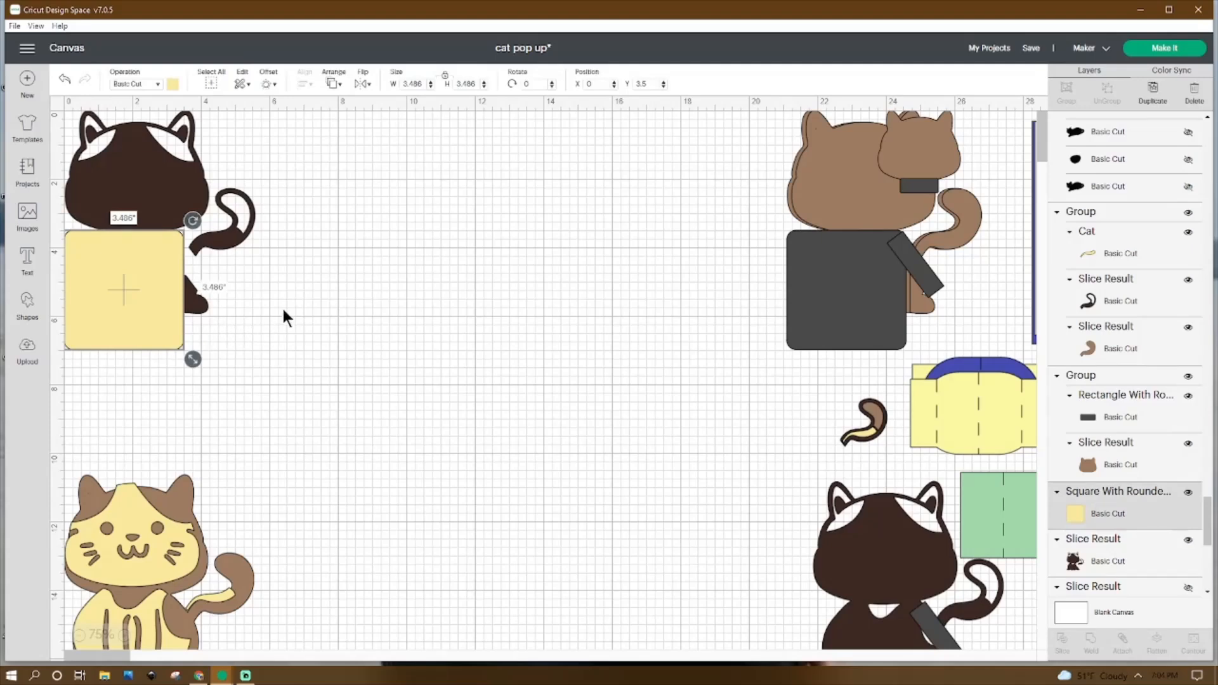
pyautogui.click(308, 331)
pyautogui.moveTo(307, 135); pyautogui.dragTo(64, 371)
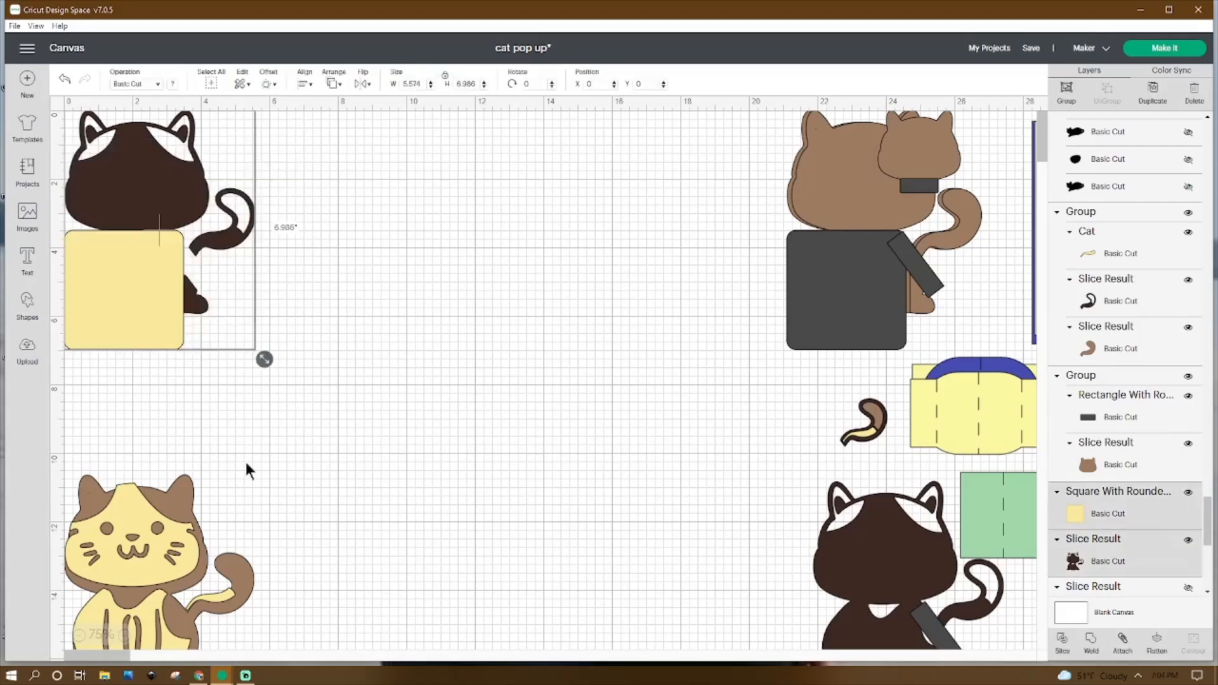
pyautogui.click(1063, 641)
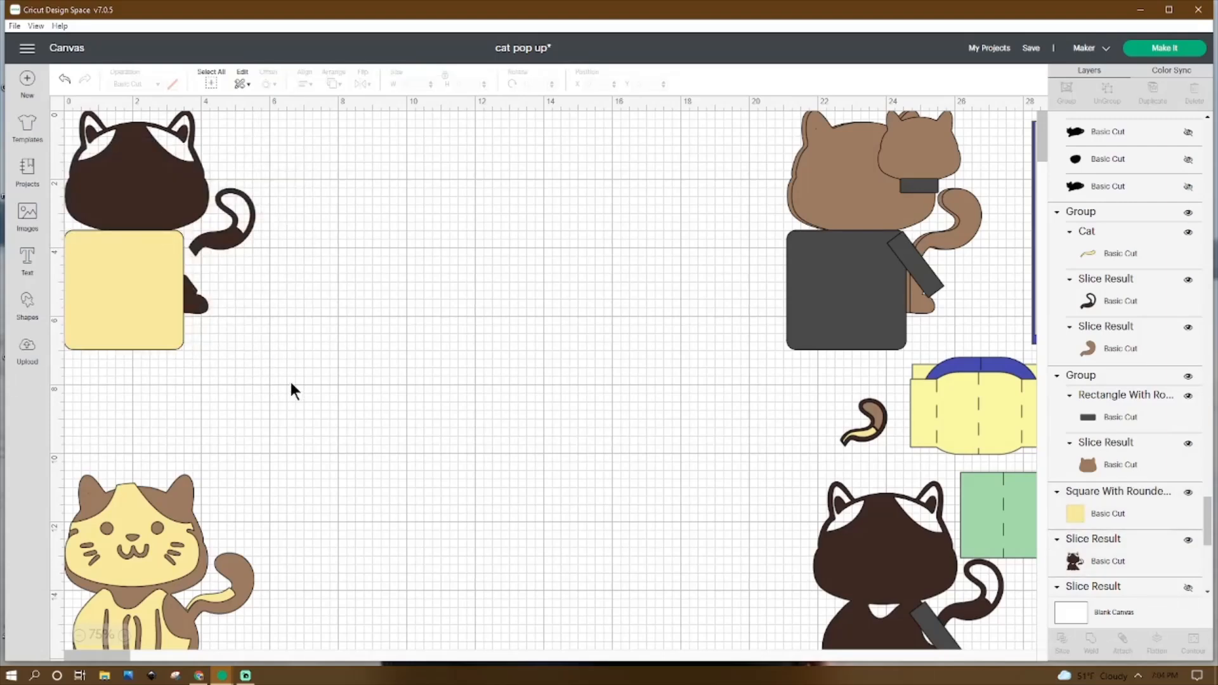
# Step: Move the sliced head and tail piece away from the yellow square and undo that move
pyautogui.moveTo(161, 151); pyautogui.dragTo(325, 157)
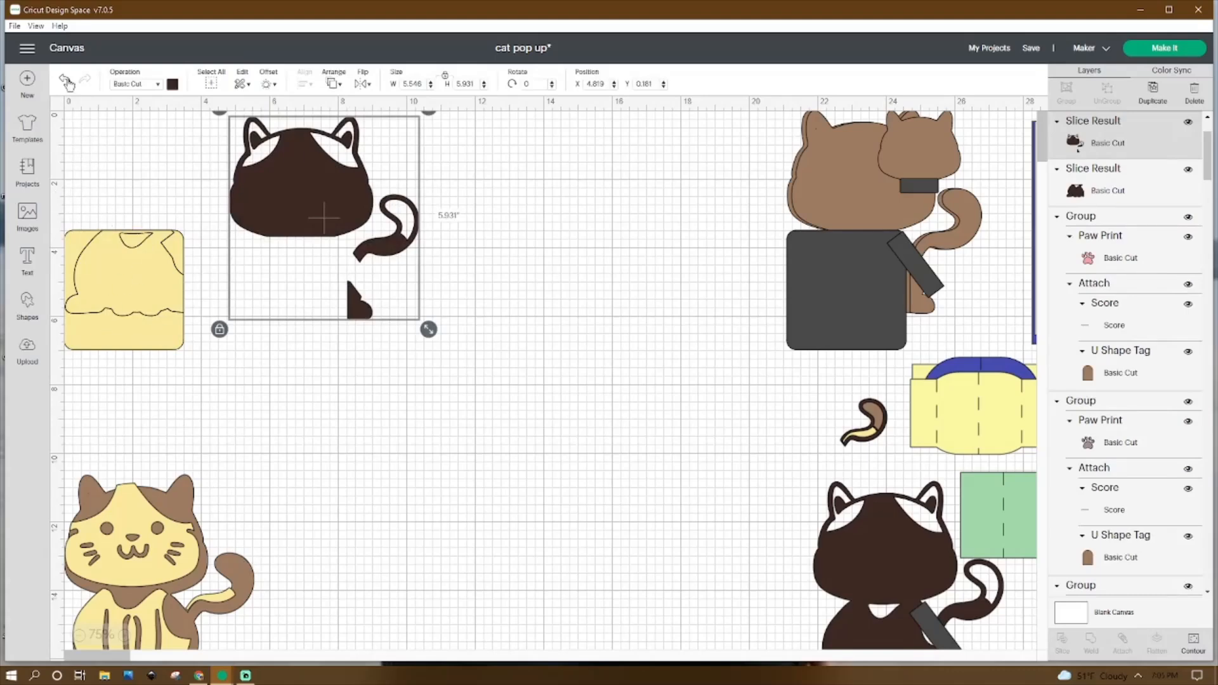
pyautogui.click(65, 79)
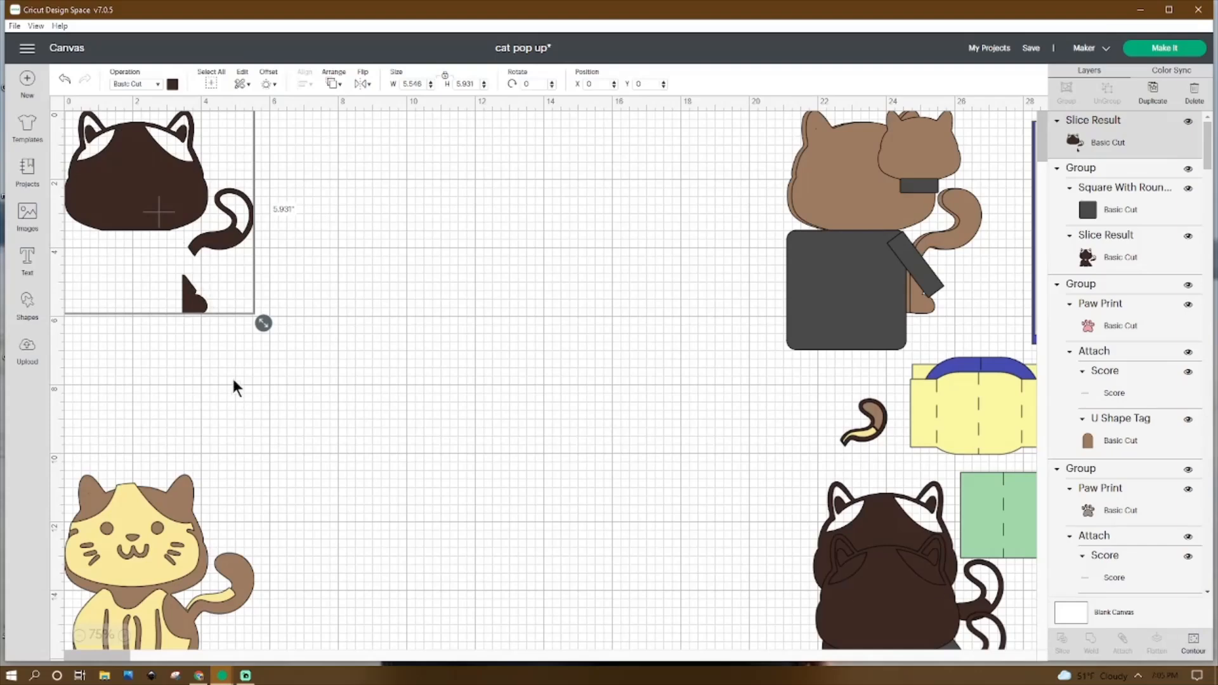
# Step: Hide the contour of the leftover leg fragment below the tail in the sliced head and tail piece
pyautogui.click(1193, 641)
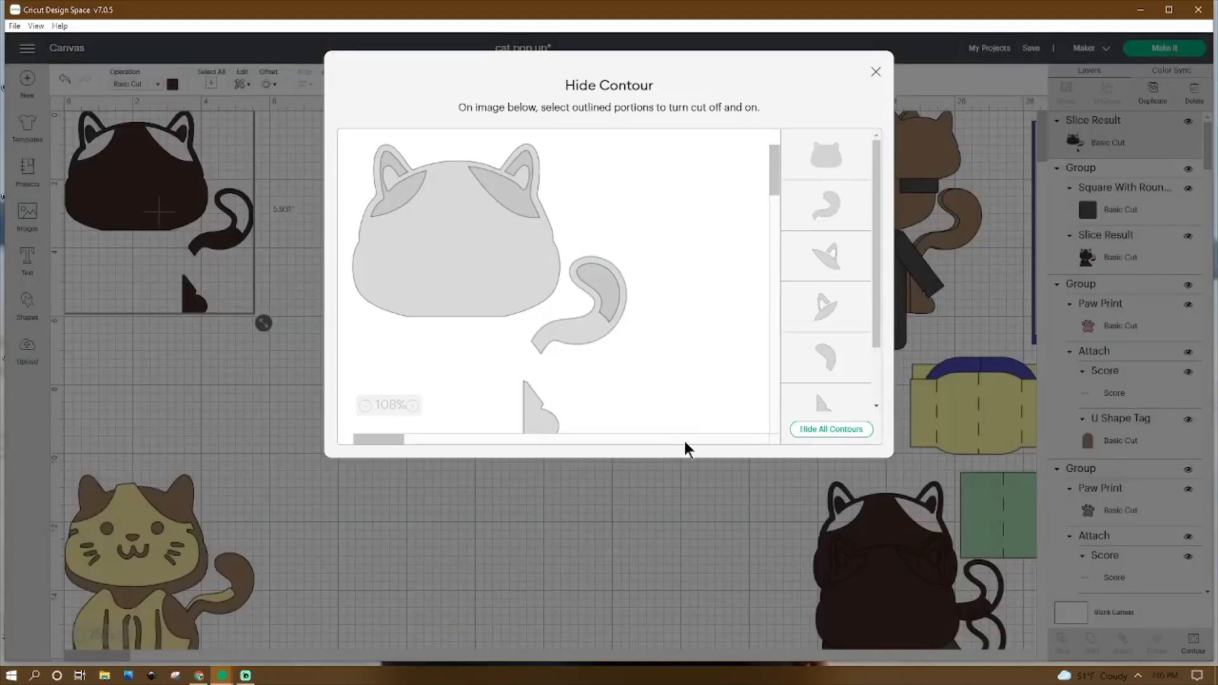
pyautogui.scroll(-1, 670, 397)
pyautogui.click(547, 357)
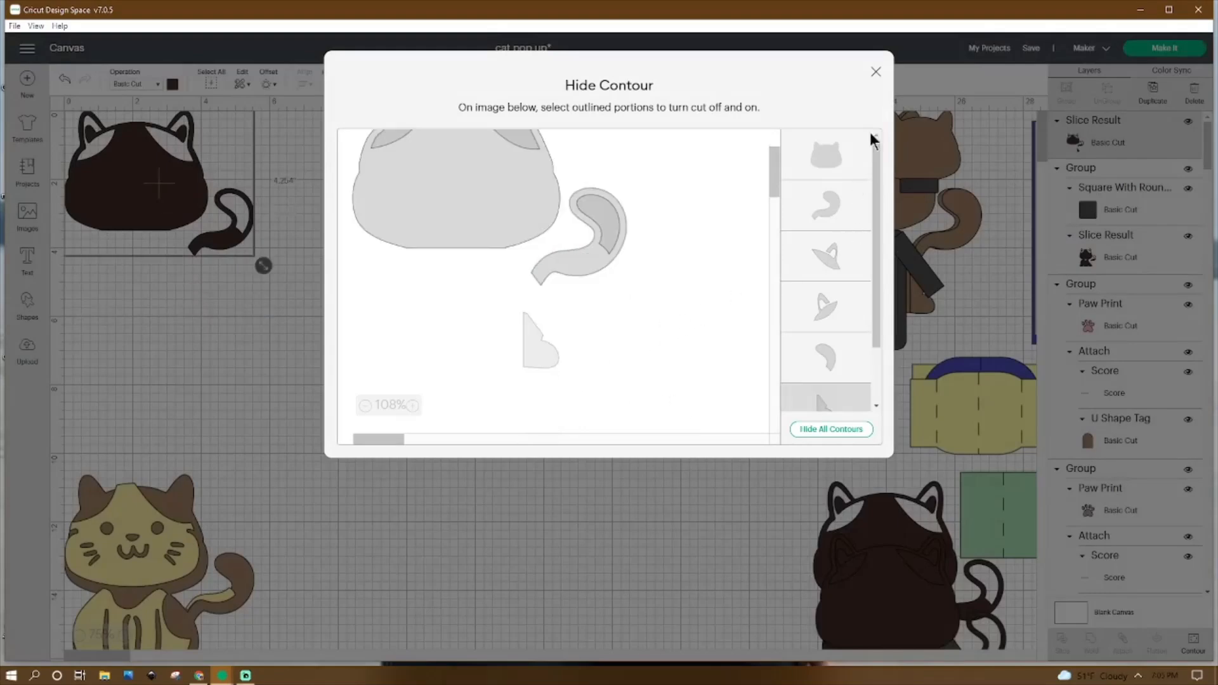
pyautogui.click(876, 72)
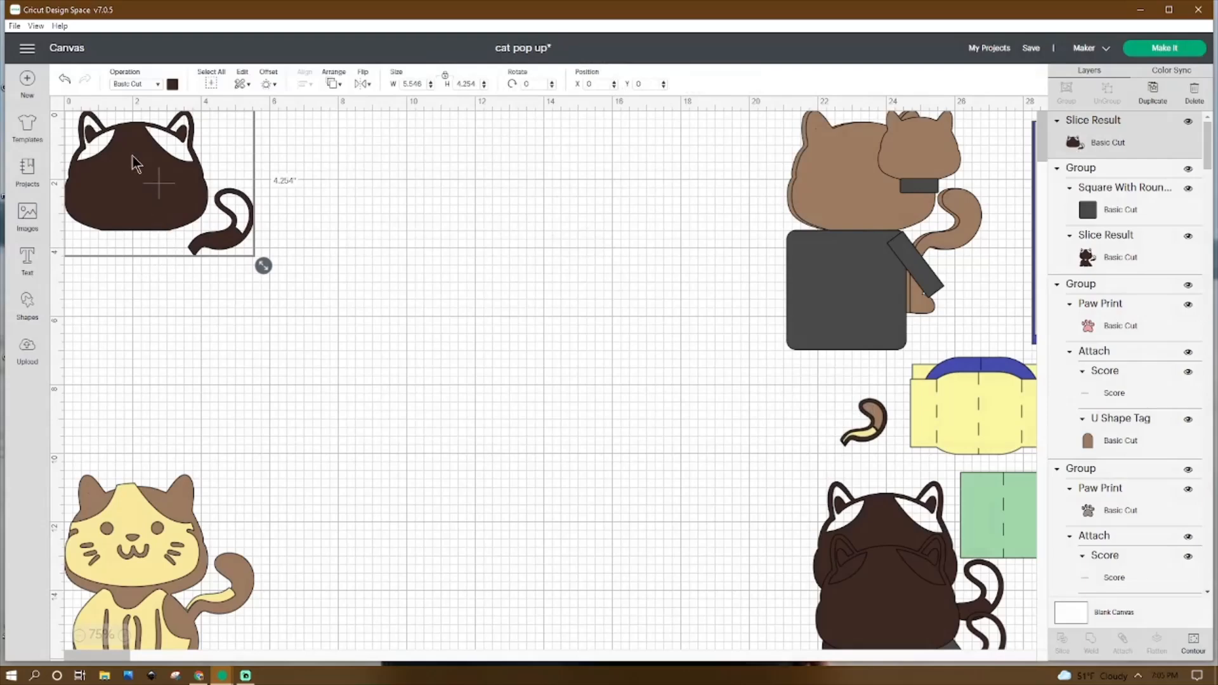
# Step: Duplicate the dark head and tail piece and place the copy beside the original at the canvas's upper edge
pyautogui.rightClick(155, 267)
pyautogui.click(218, 262)
pyautogui.moveTo(145, 205); pyautogui.dragTo(409, 201)
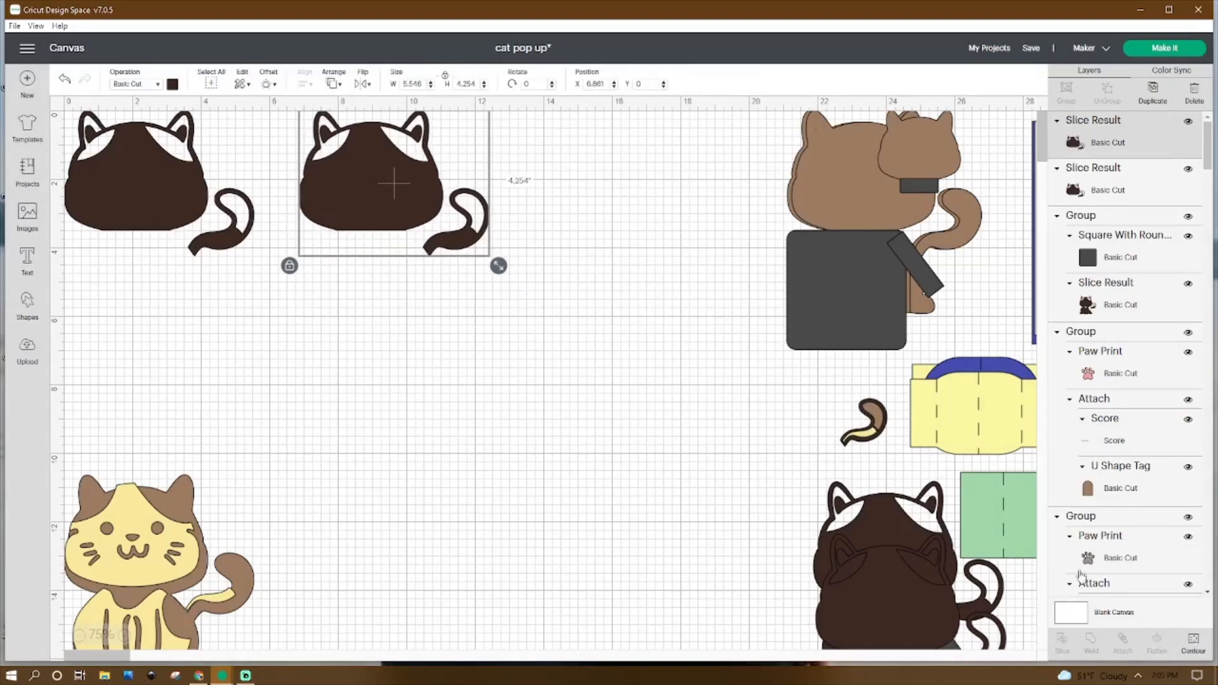
# Step: Hide all contours of the duplicated dark piece to leave only a solid head shape
pyautogui.click(1193, 642)
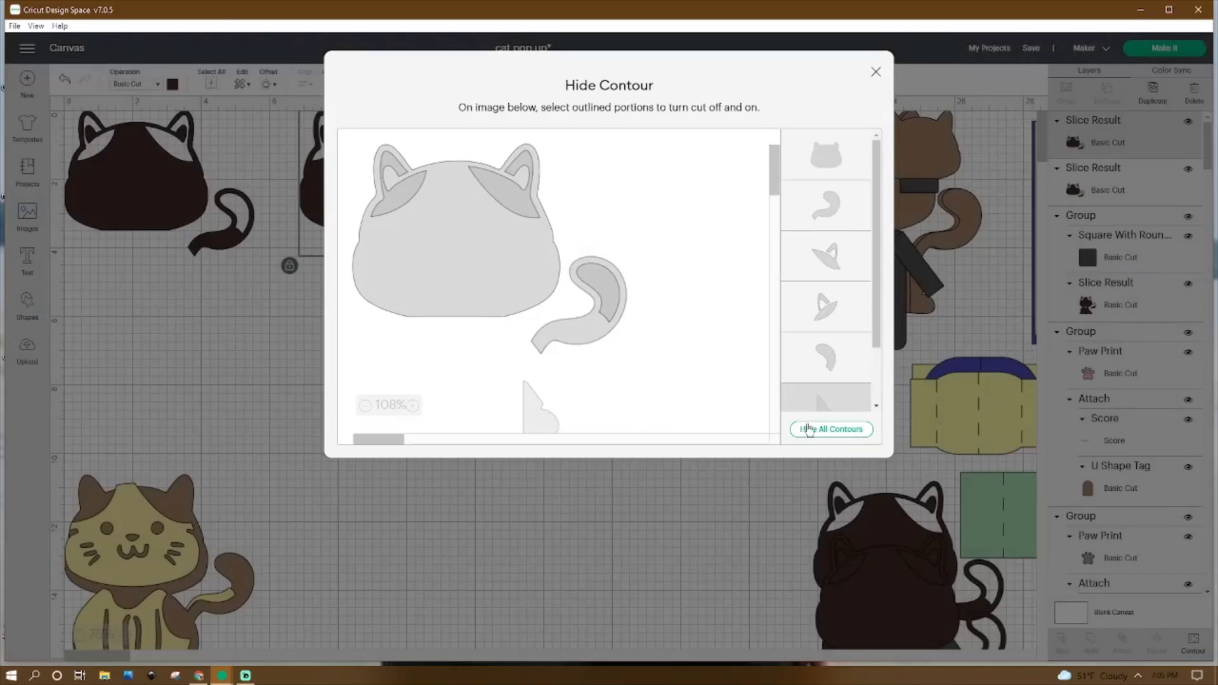
pyautogui.click(808, 429)
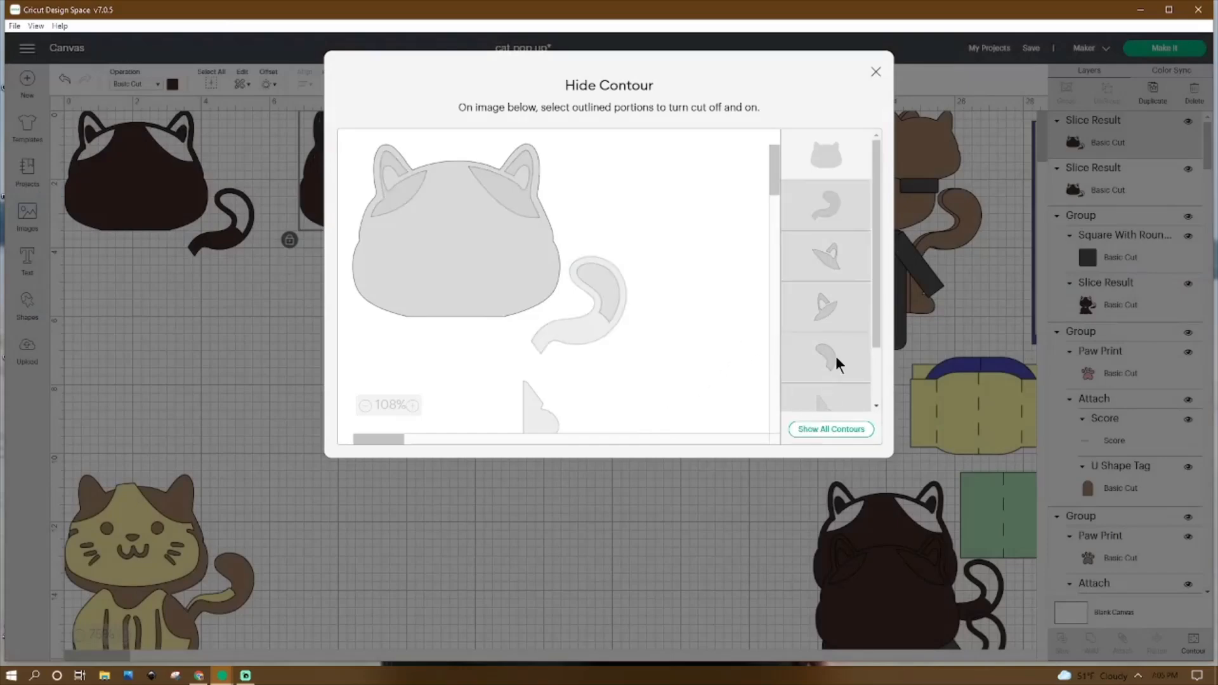
pyautogui.click(876, 72)
# Step: Hide the head and both ear contours of the original dark piece so that only the tail is left
pyautogui.click(175, 179)
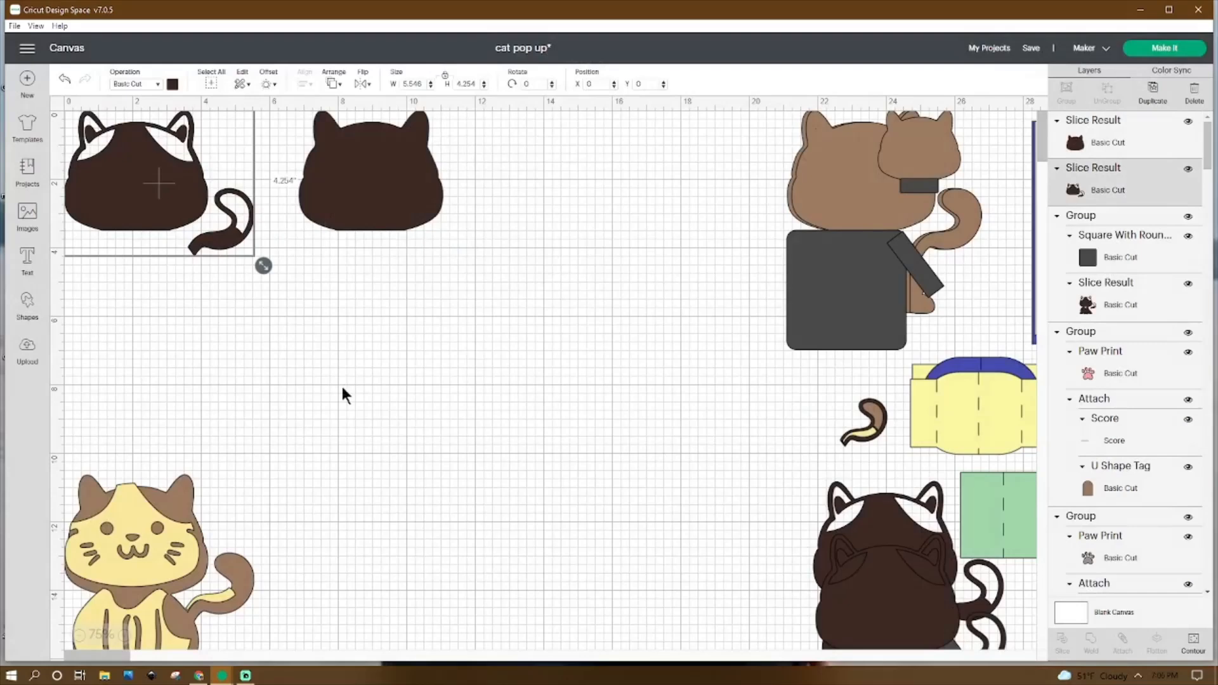
pyautogui.click(1192, 642)
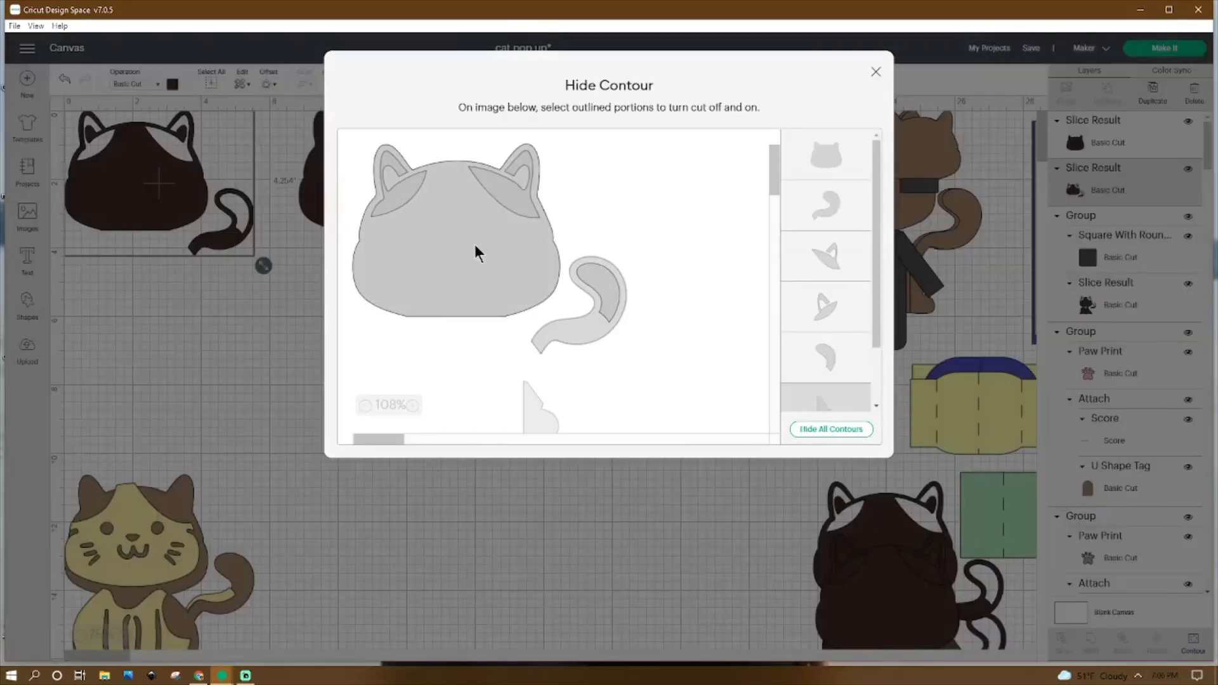
pyautogui.click(474, 245)
pyautogui.click(509, 185)
pyautogui.click(528, 158)
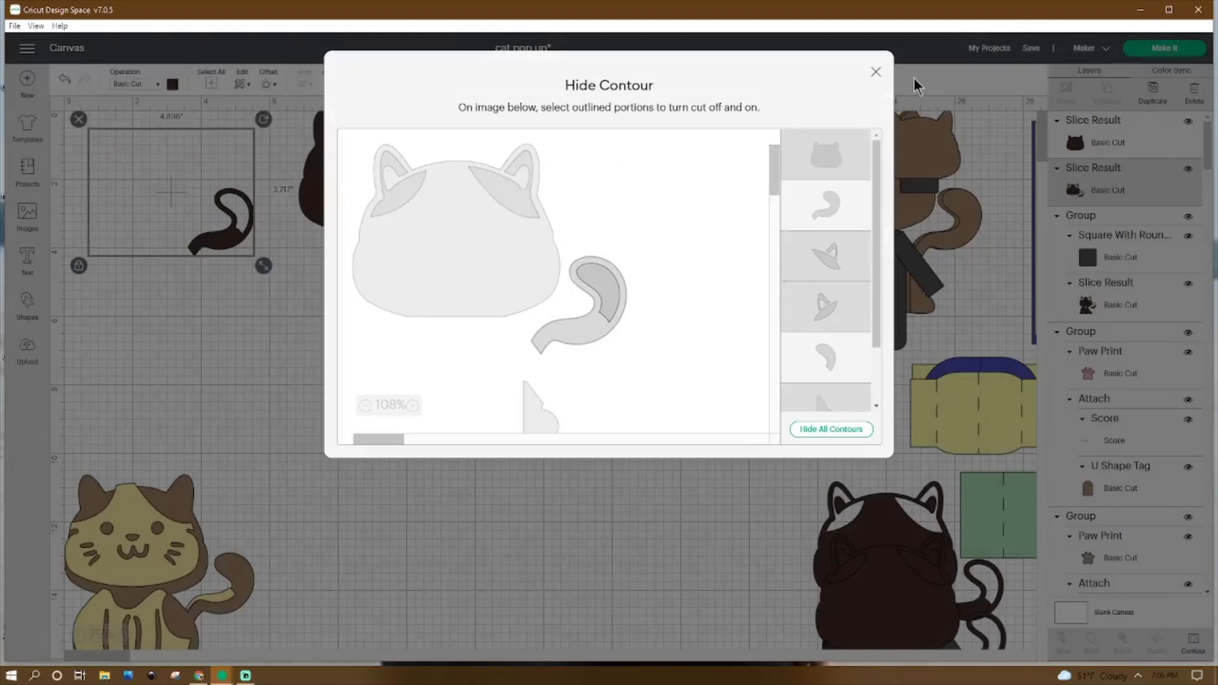
pyautogui.click(875, 71)
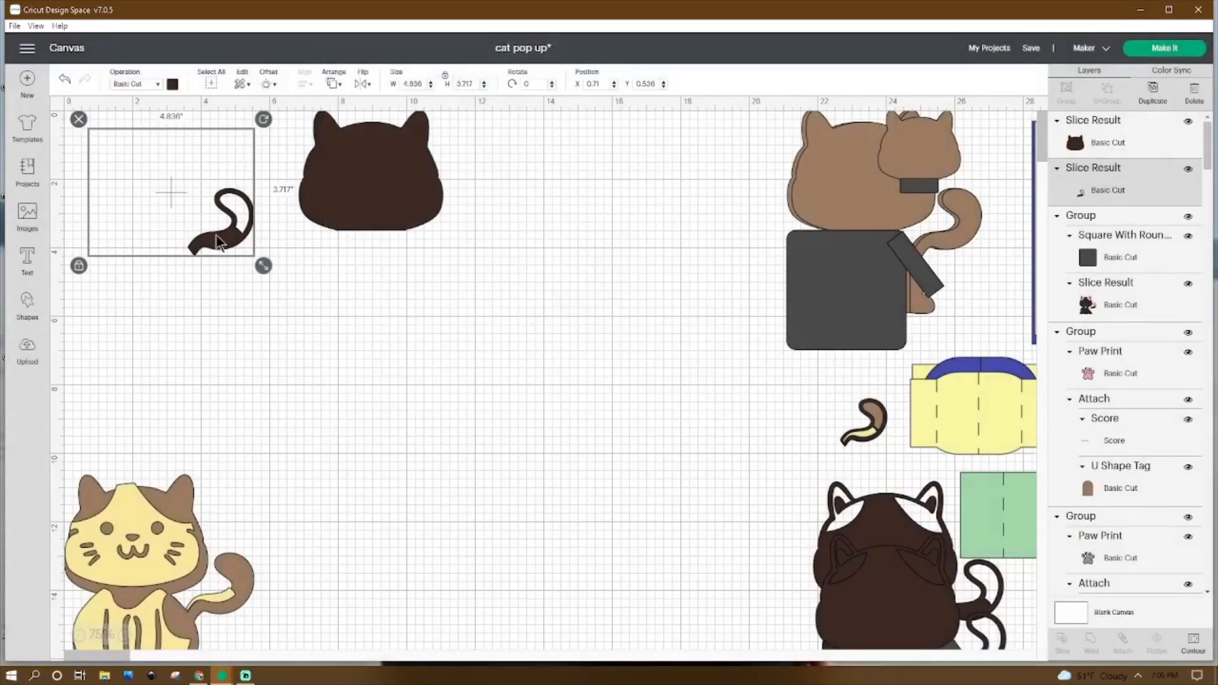
# Step: Move the isolated dark tail down into empty canvas and place the solid dark head at the canvas origin
pyautogui.moveTo(218, 254); pyautogui.dragTo(390, 402)
pyautogui.click(378, 184)
pyautogui.moveTo(378, 184); pyautogui.dragTo(143, 184)
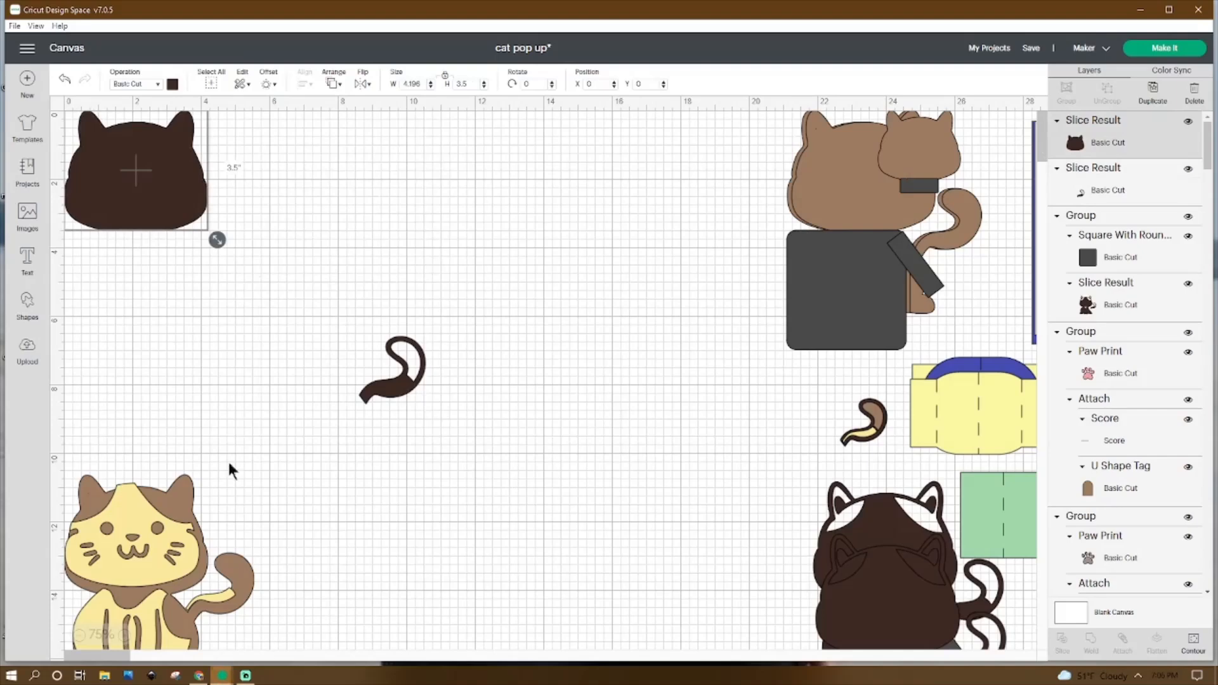
pyautogui.moveTo(168, 192); pyautogui.dragTo(51, 151)
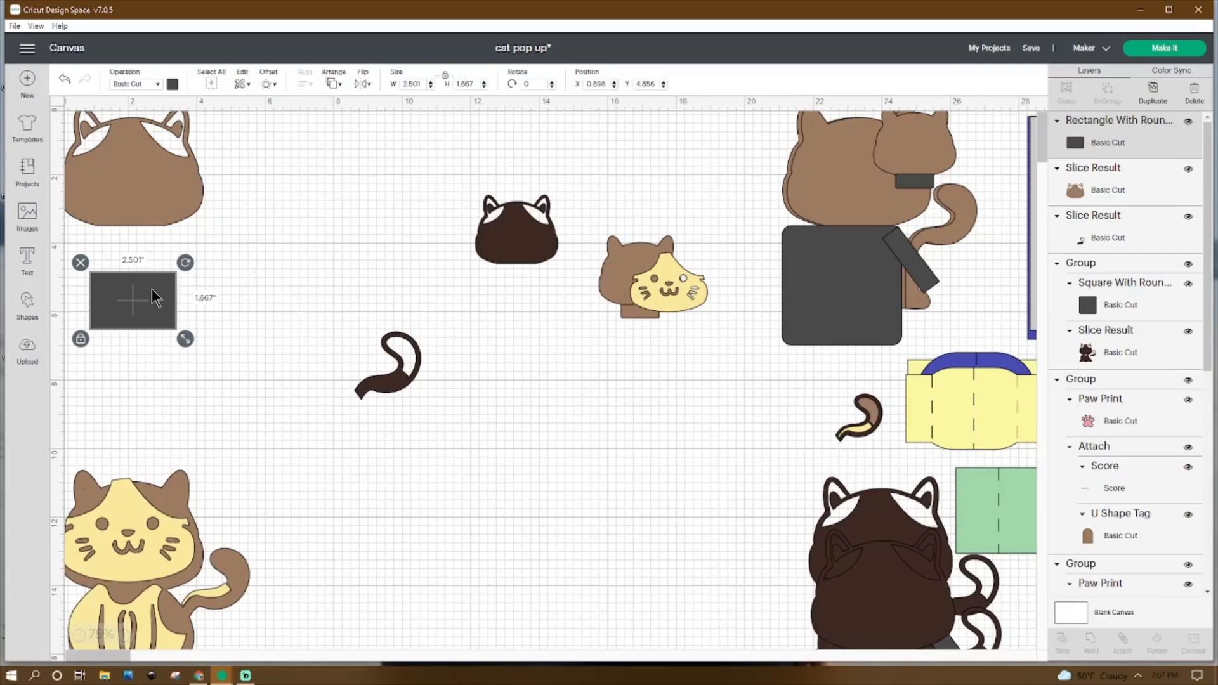
# Step: Move the dark rounded rectangle down and set the brown head's width to 2.406 in to match the small dark head
pyautogui.moveTo(166, 272); pyautogui.dragTo(152, 346)
pyautogui.click(519, 231)
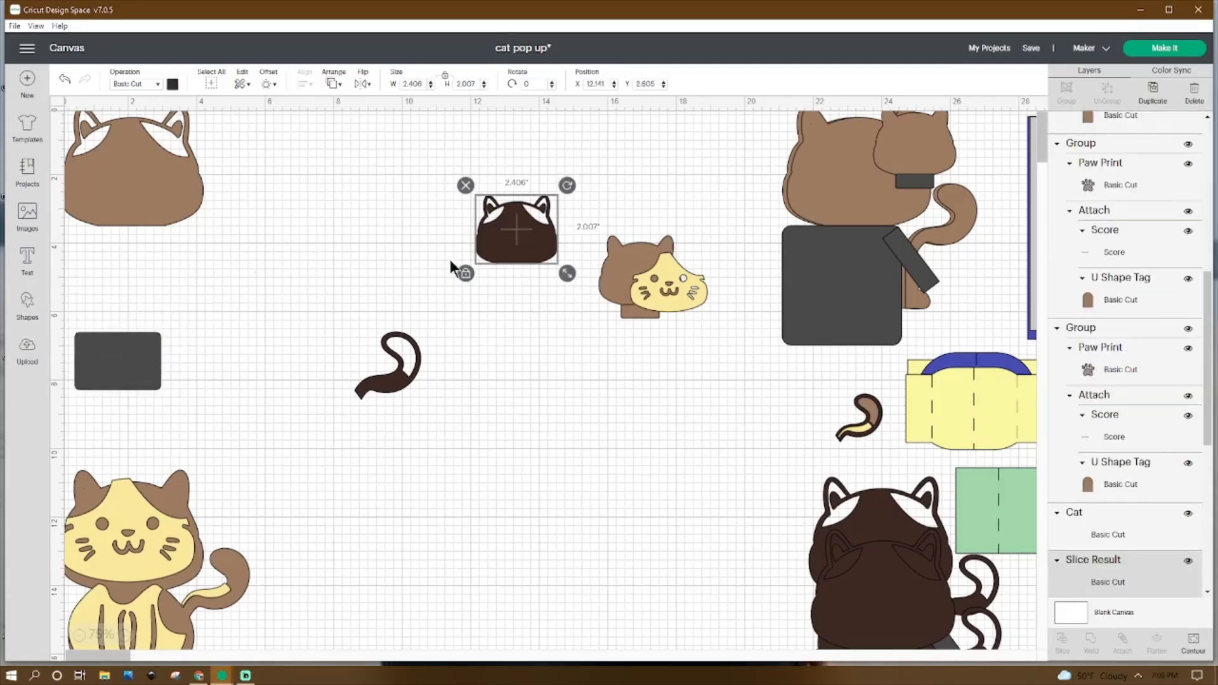
pyautogui.click(170, 171)
pyautogui.click(411, 84)
pyautogui.write('2.406')
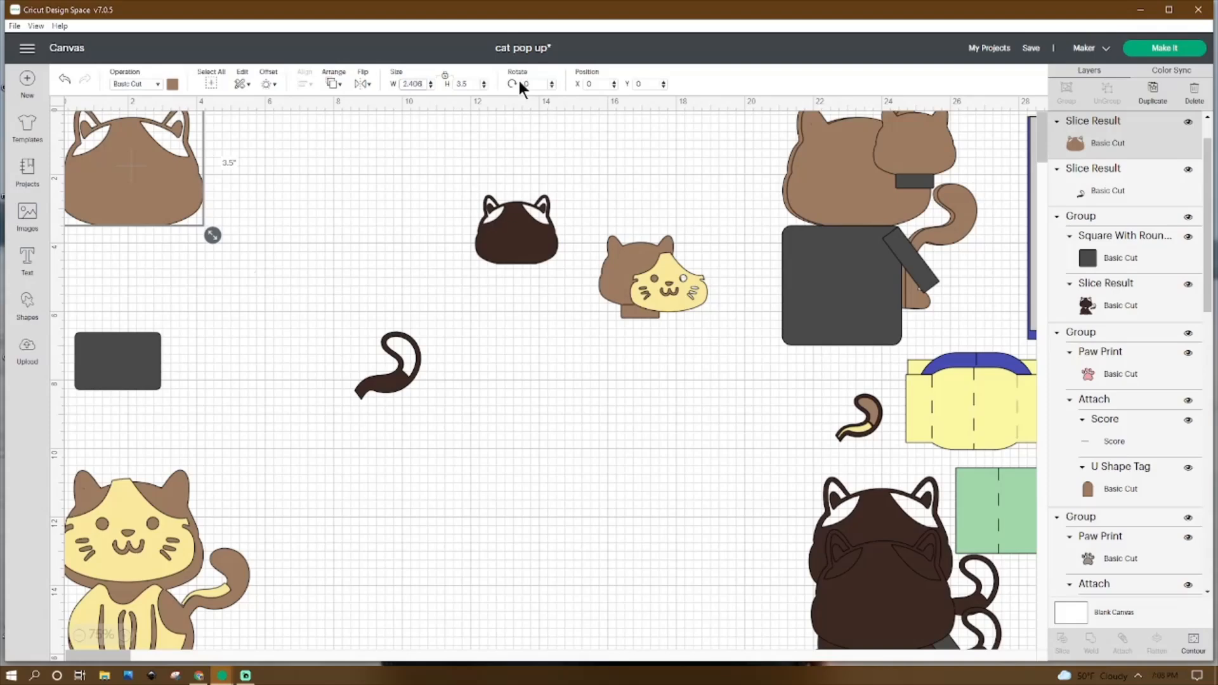
pyautogui.press('Return')
# Step: Place the resized brown head over the small dark head to compare them, and delete the brown head
pyautogui.click(521, 218)
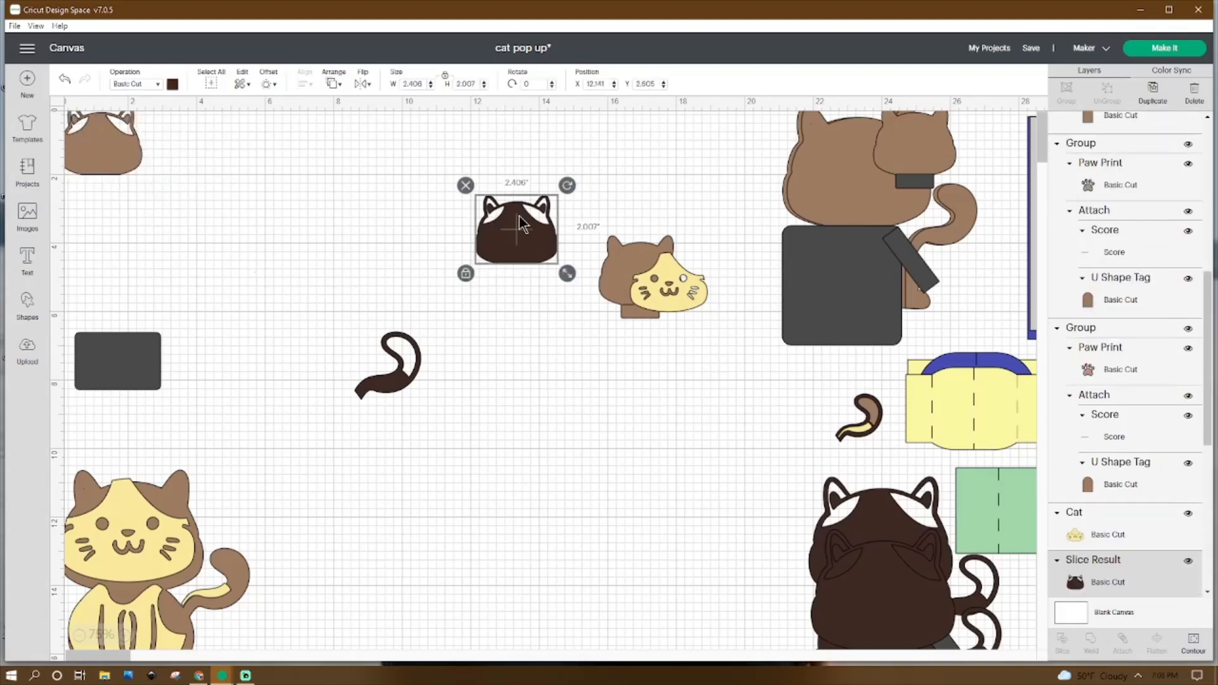
pyautogui.click(130, 148)
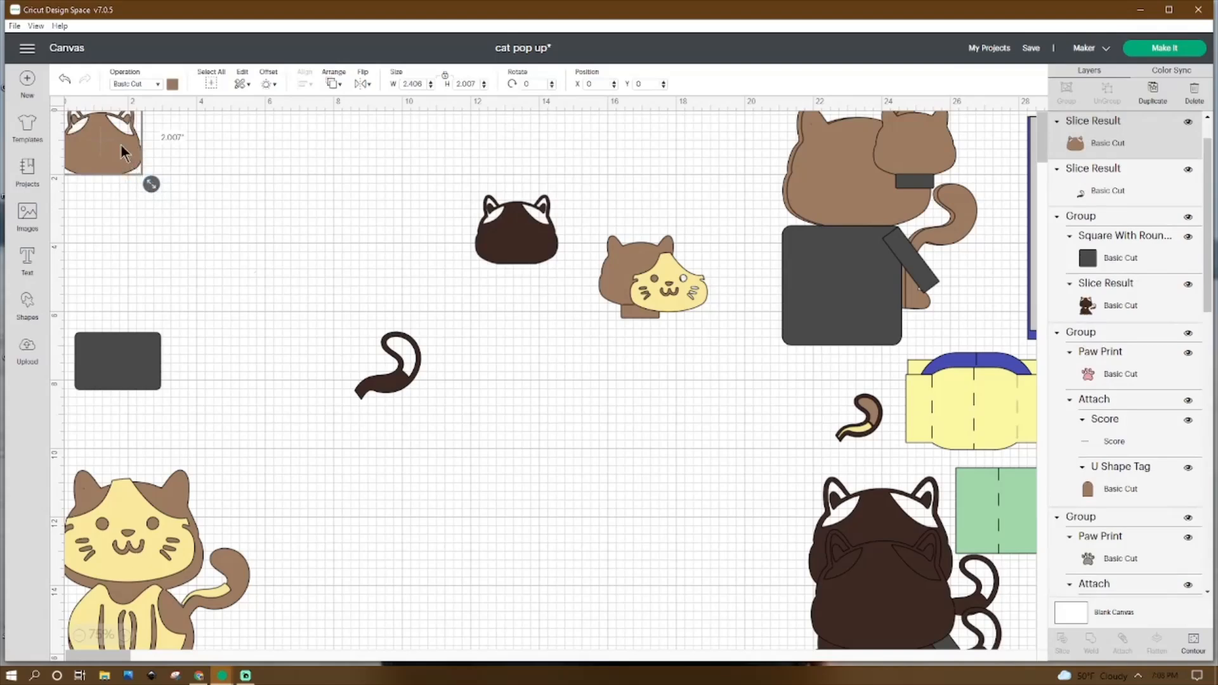
pyautogui.moveTo(127, 151)
pyautogui.mouseDown()
pyautogui.moveTo(139, 170)
pyautogui.moveTo(106, 157)
pyautogui.moveTo(120, 165)
pyautogui.mouseUp()
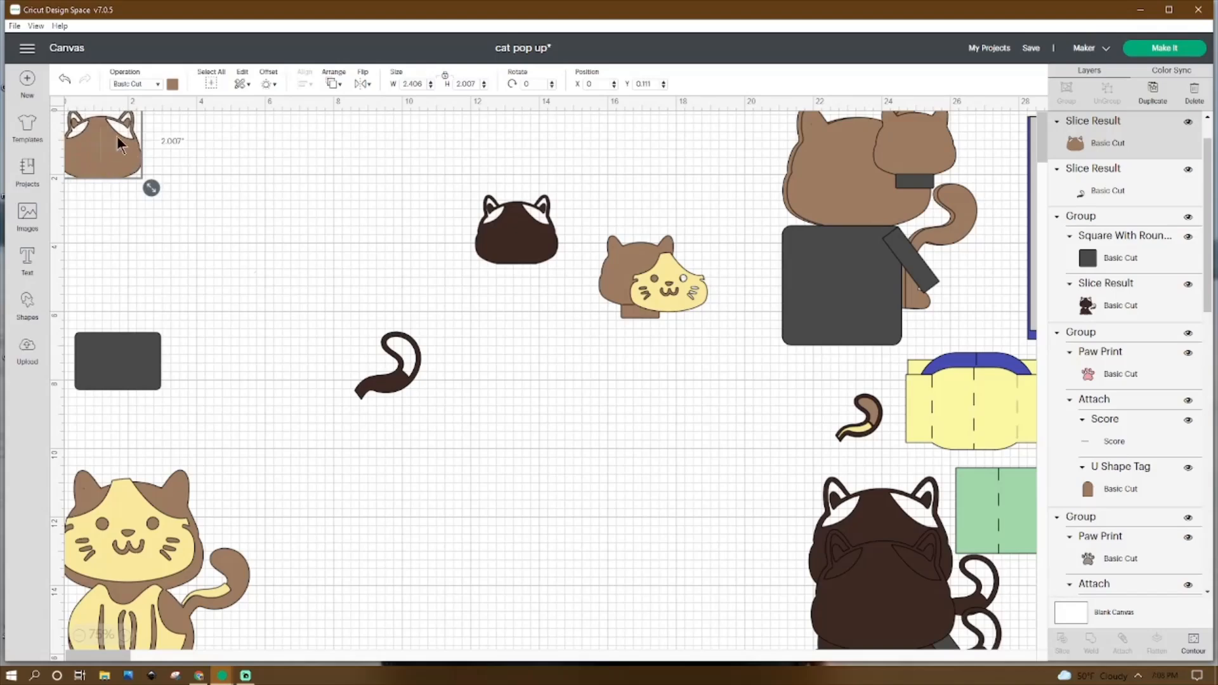
pyautogui.moveTo(108, 160); pyautogui.dragTo(520, 238)
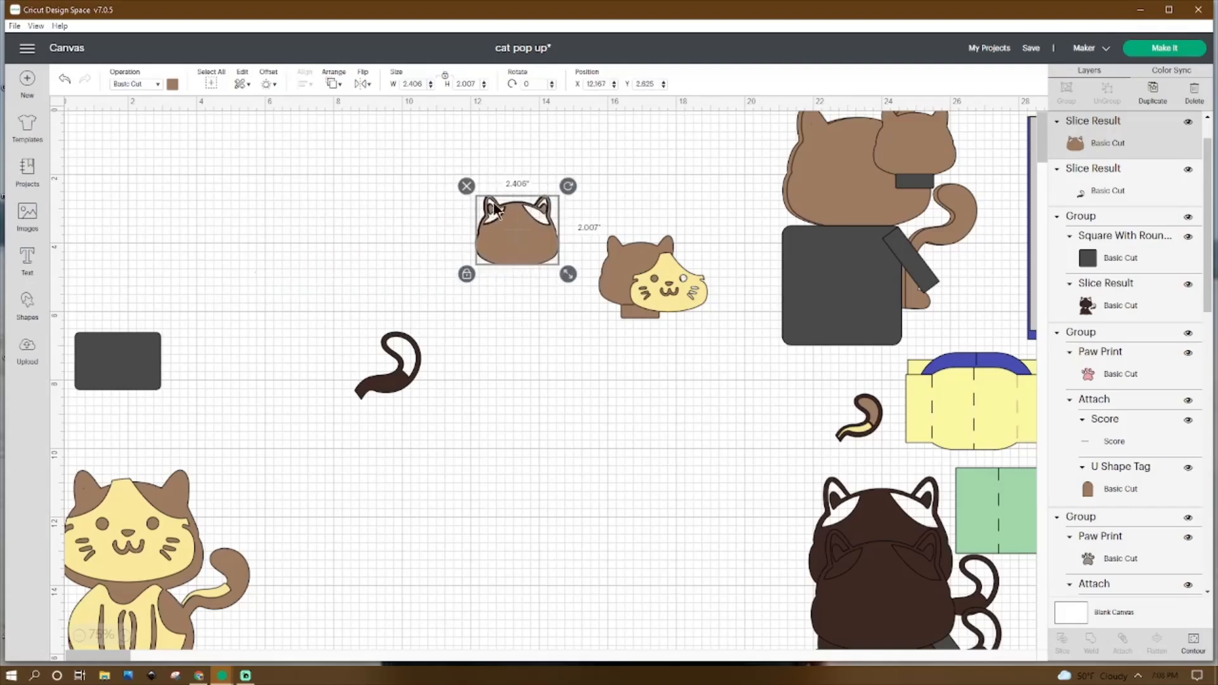
pyautogui.click(466, 186)
# Step: Resize the dark tail to 1.349 in wide to match the existing small tail and place it over the small dark head
pyautogui.click(397, 386)
pyautogui.moveTo(377, 372); pyautogui.dragTo(138, 183)
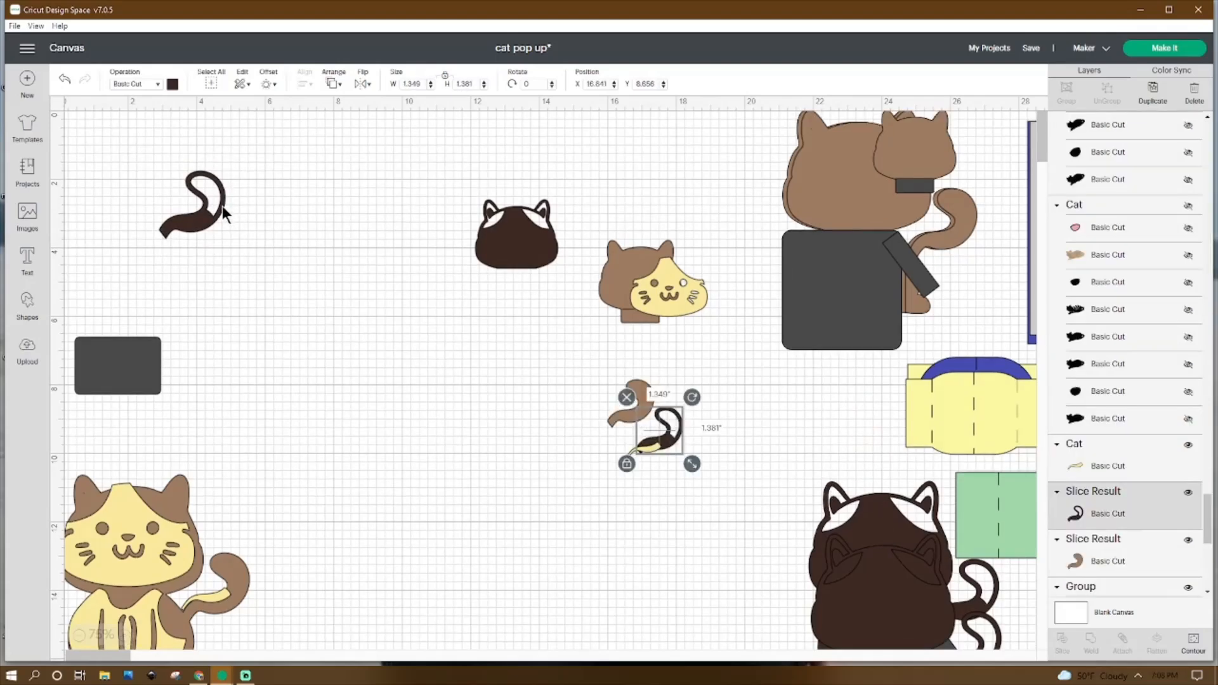
pyautogui.click(222, 205)
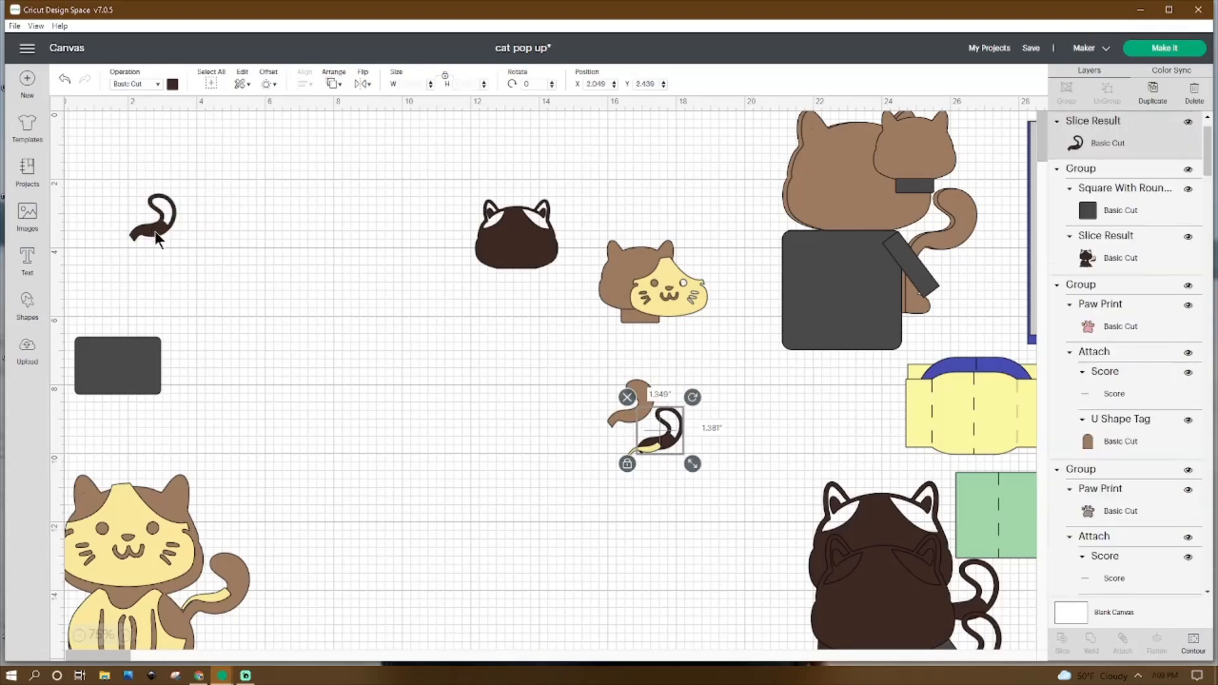
pyautogui.click(155, 231)
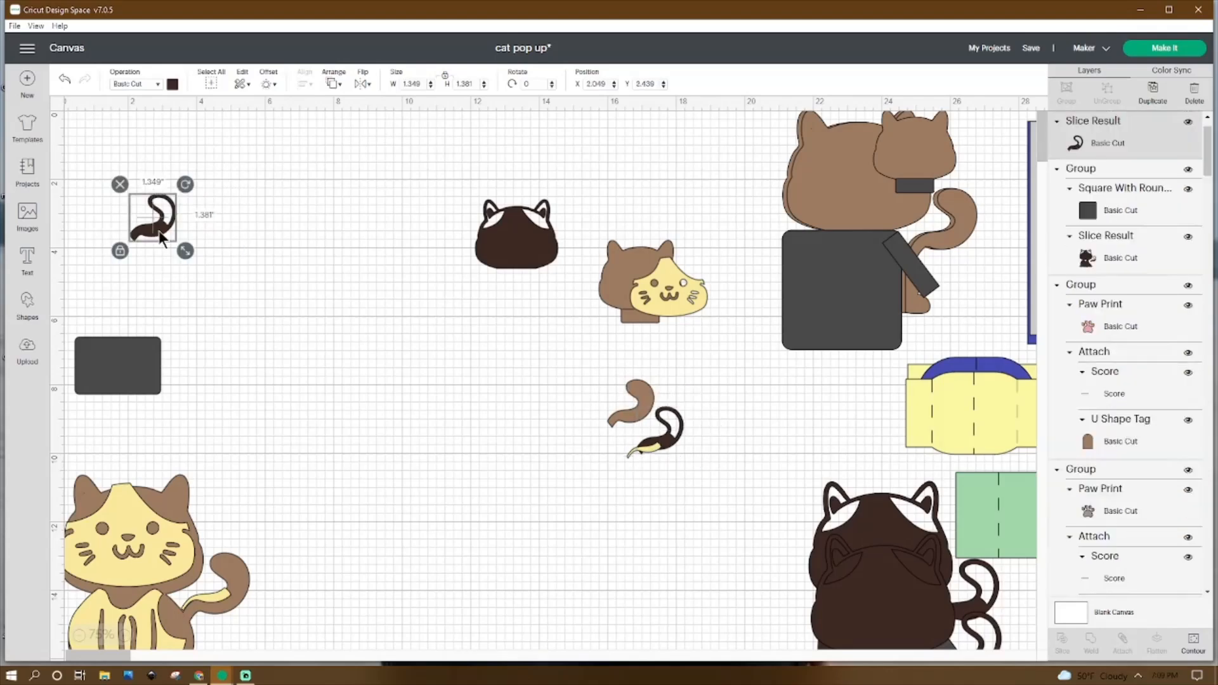
pyautogui.moveTo(150, 226); pyautogui.dragTo(533, 265)
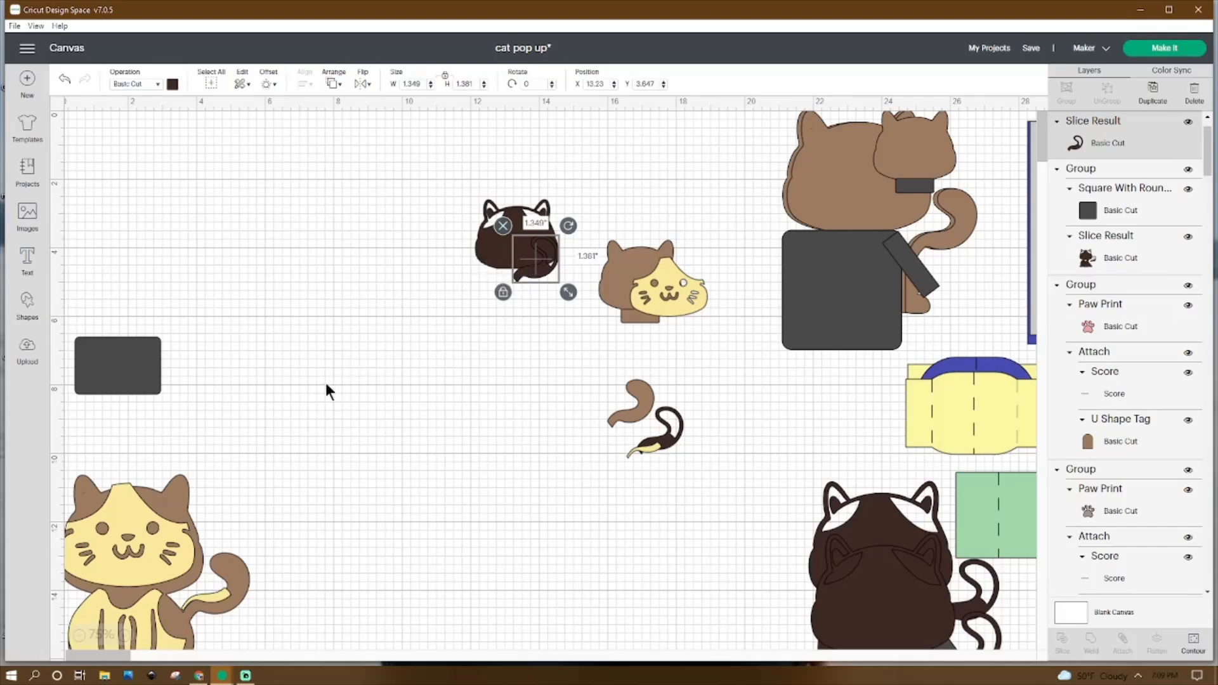
# Step: Move the yellow cat layer off the brown cat to near the canvas origin, and place a duplicate of it in the empty space below
pyautogui.moveTo(139, 553); pyautogui.dragTo(155, 175)
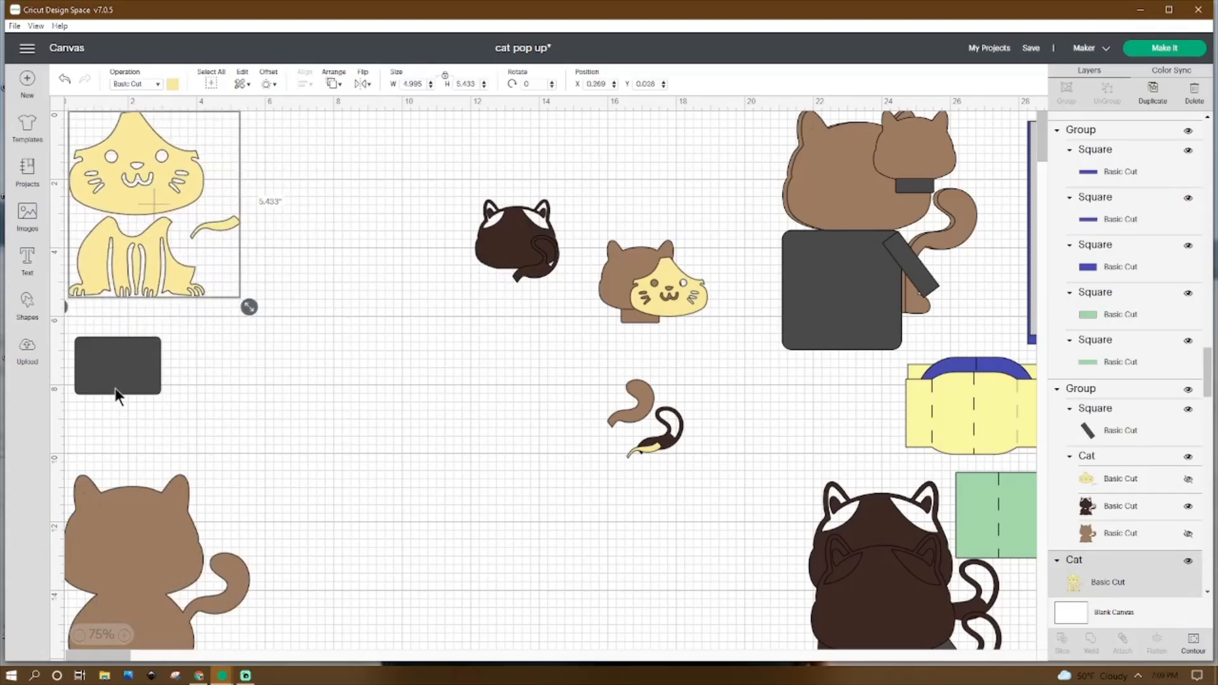
pyautogui.moveTo(121, 368); pyautogui.dragTo(115, 394)
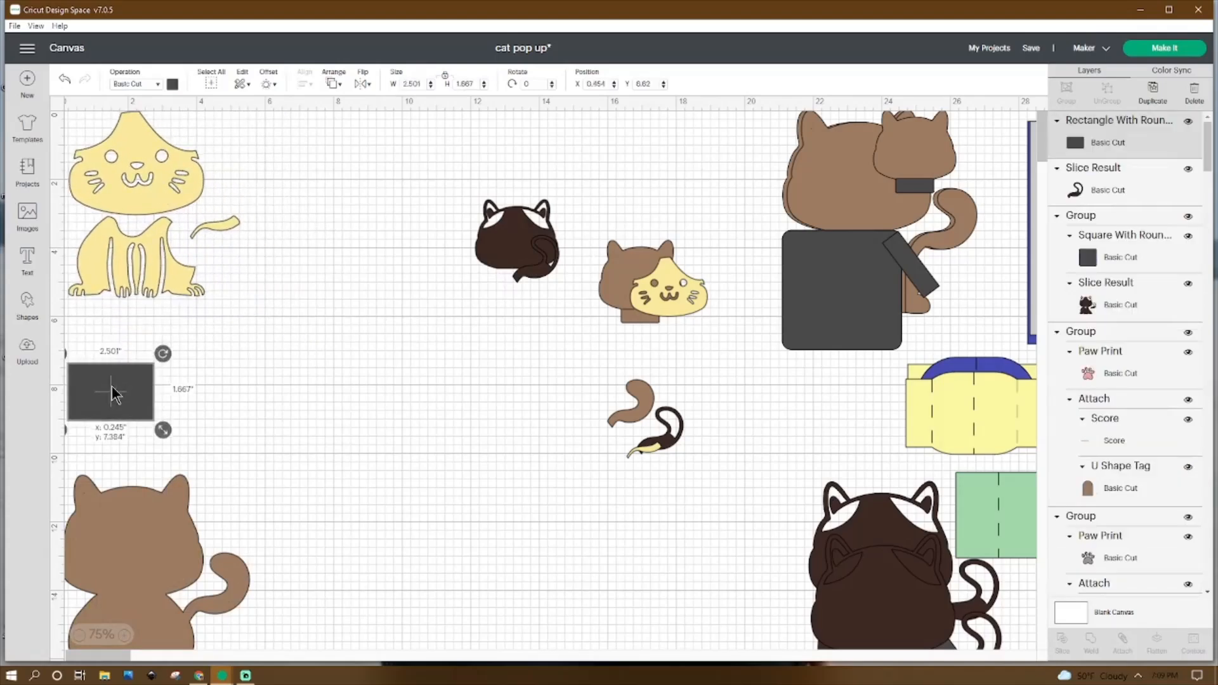
pyautogui.click(136, 173)
pyautogui.rightClick(139, 177)
pyautogui.click(198, 279)
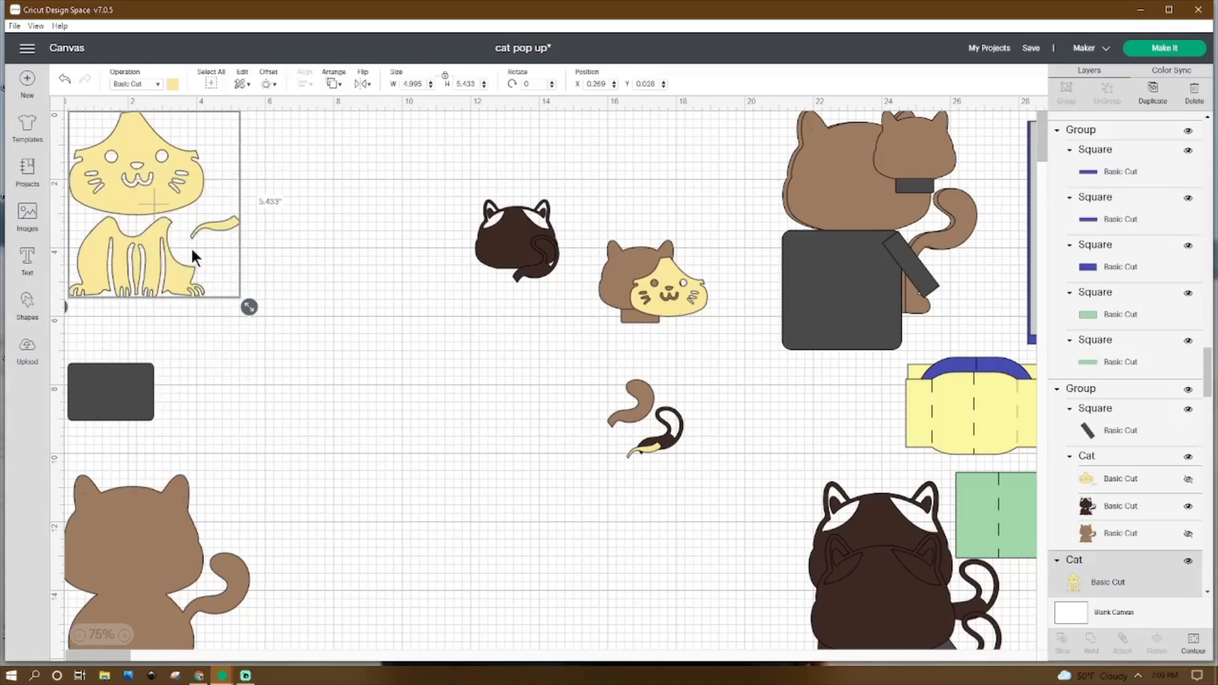
pyautogui.moveTo(185, 246); pyautogui.dragTo(326, 404)
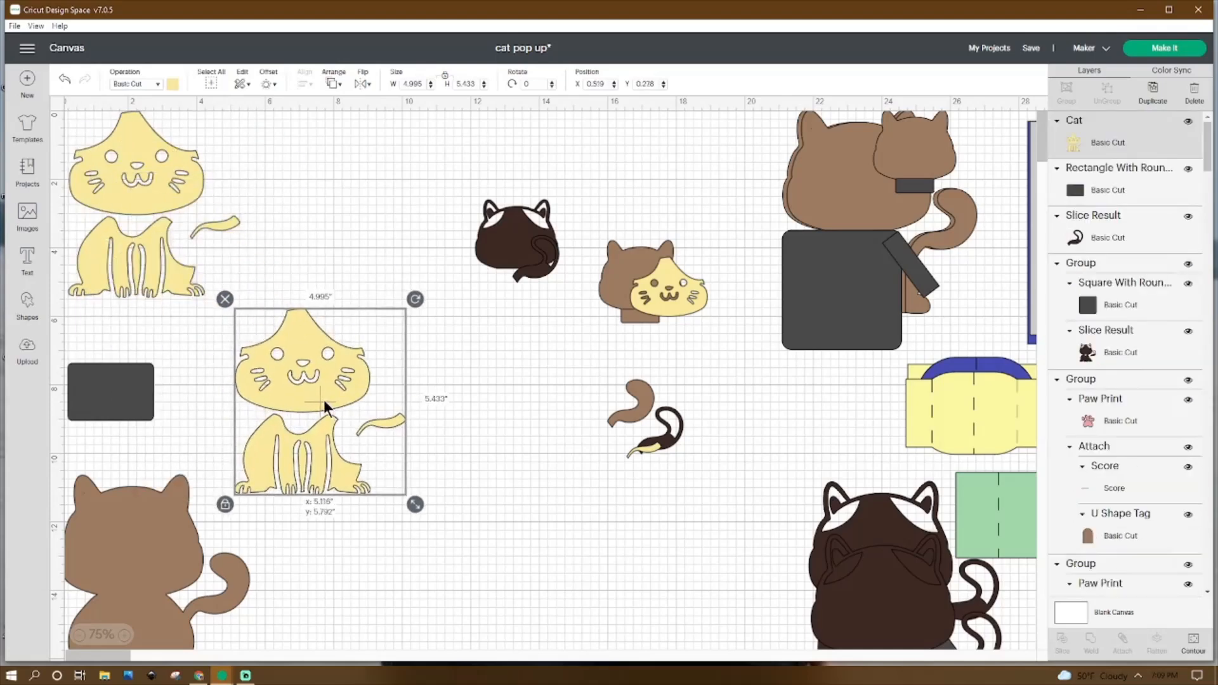
# Step: Hide all contours of the yellow cat near the canvas origin to leave only the solid face shape
pyautogui.click(155, 183)
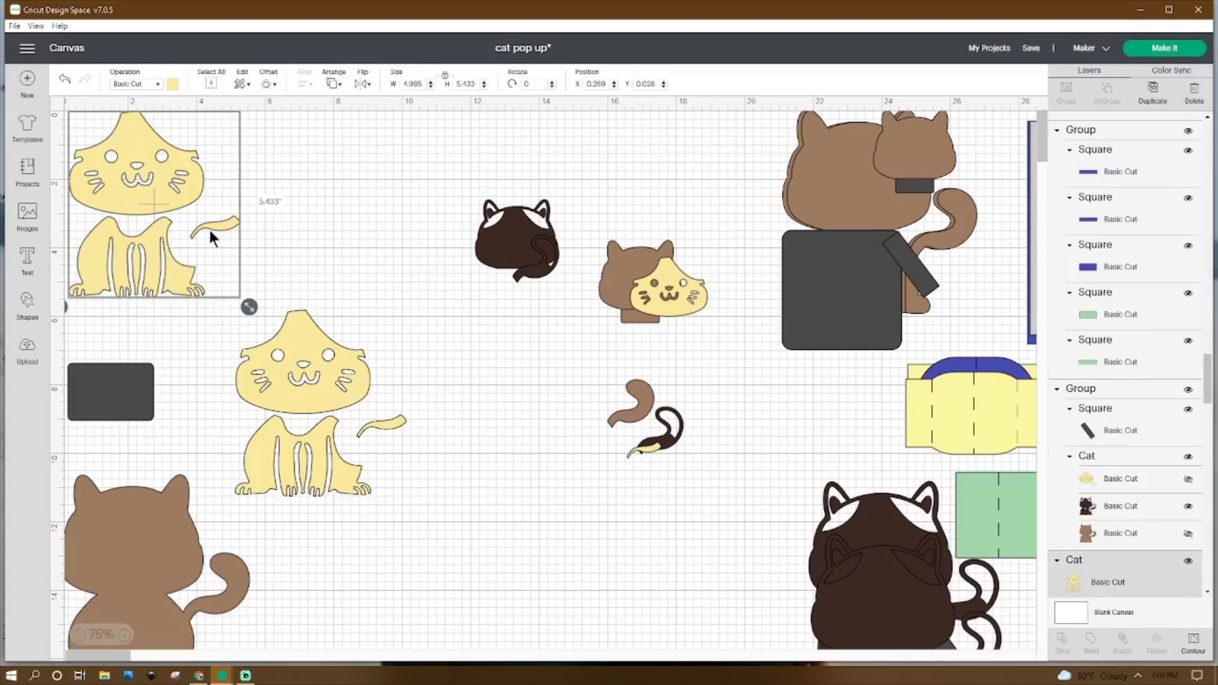
pyautogui.click(1193, 642)
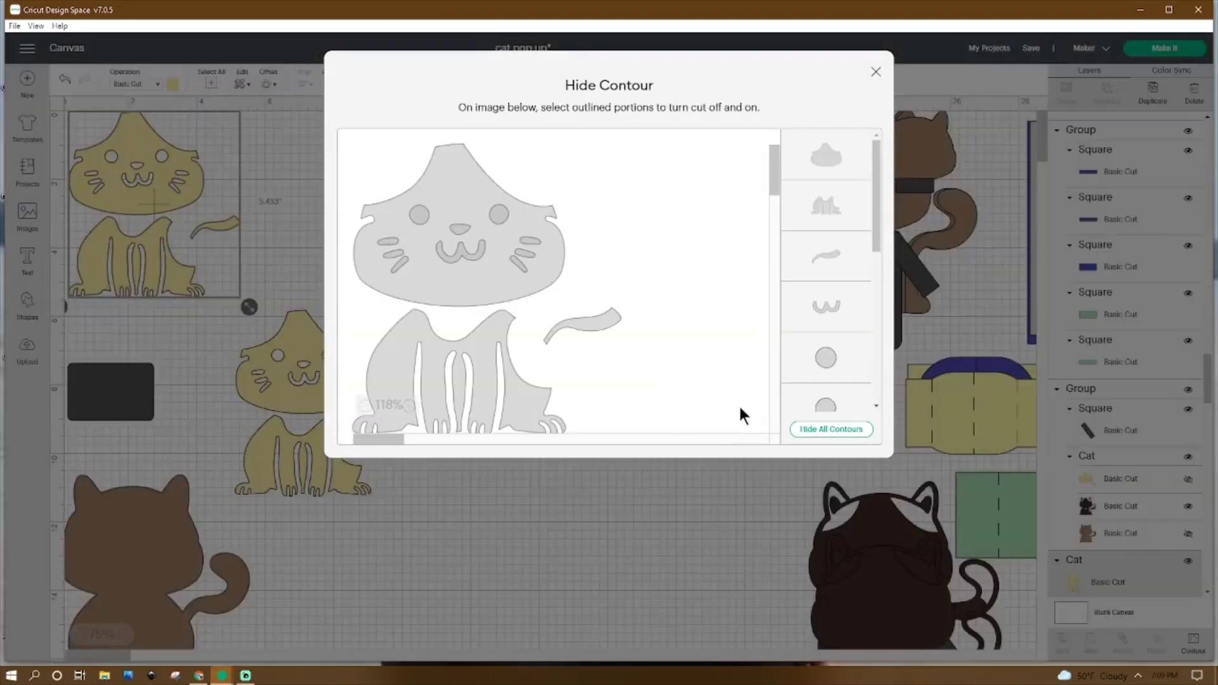
pyautogui.click(821, 429)
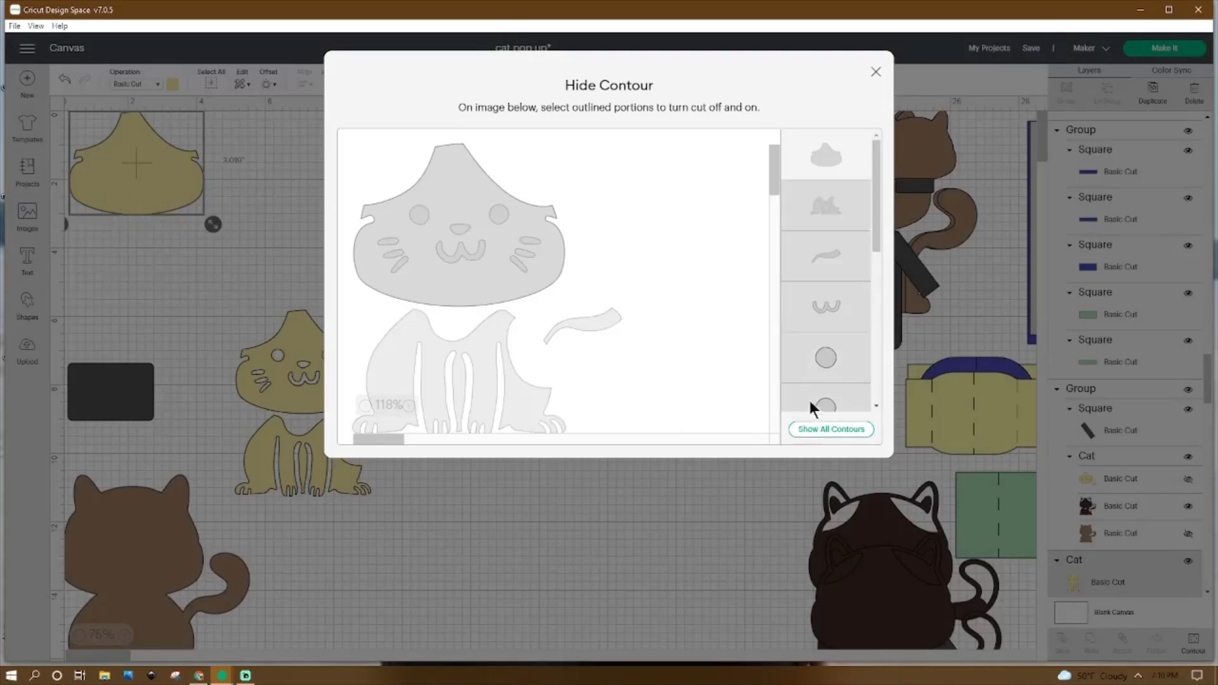
# Step: Turn the contours of both eyes, the nose, the mouth and all six whiskers back on in the yellow face
pyautogui.click(495, 213)
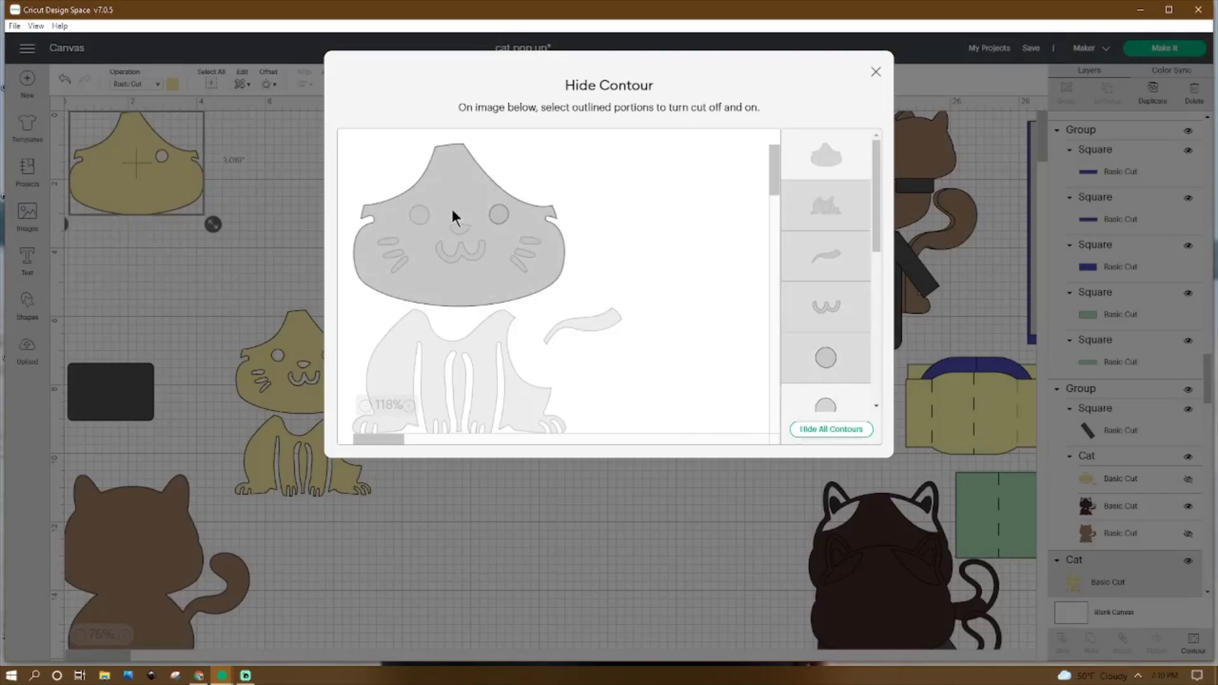
pyautogui.click(422, 213)
pyautogui.click(462, 228)
pyautogui.click(465, 250)
pyautogui.click(523, 261)
pyautogui.click(527, 253)
pyautogui.click(530, 241)
pyautogui.click(379, 242)
pyautogui.click(388, 256)
pyautogui.click(397, 266)
pyautogui.click(875, 72)
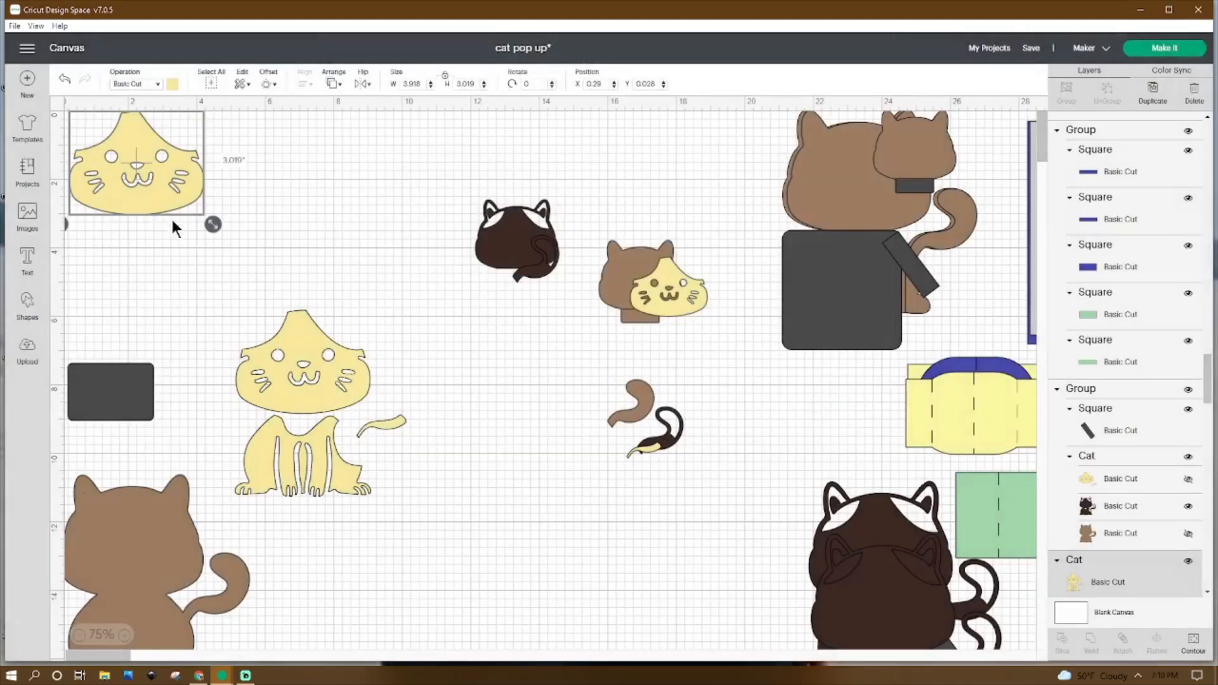
# Step: Set the yellow face's width to 2.247 in to match the small yellow face on the brown head
pyautogui.click(670, 285)
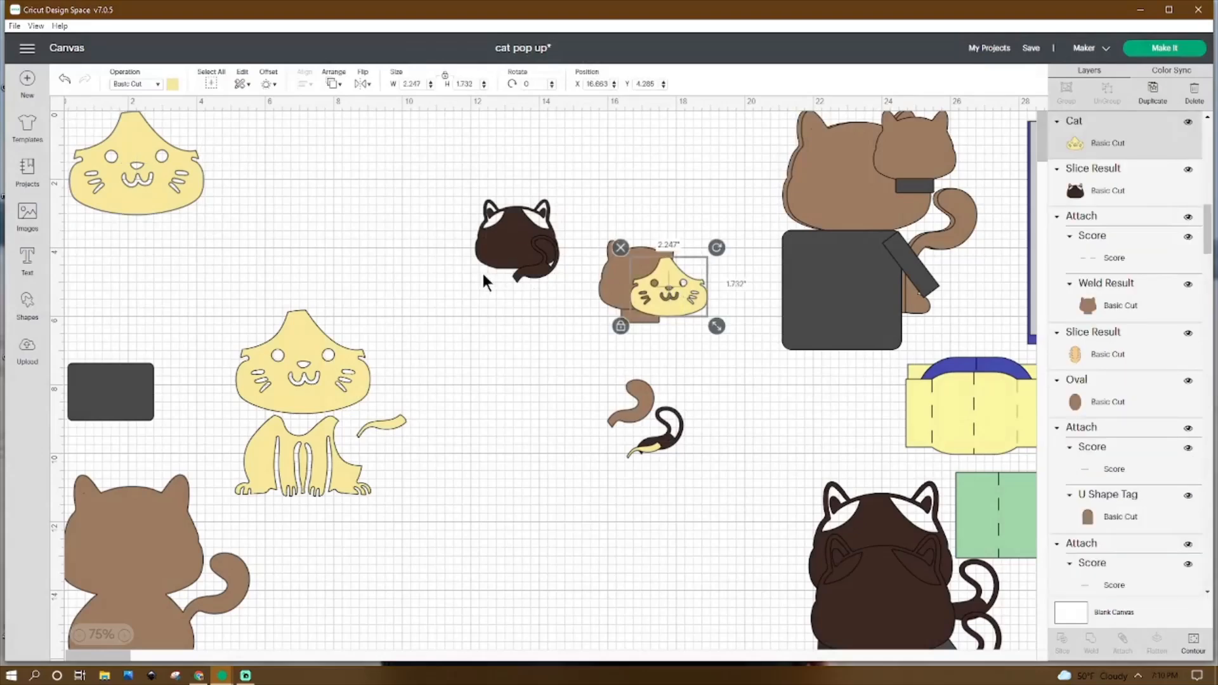
pyautogui.click(175, 157)
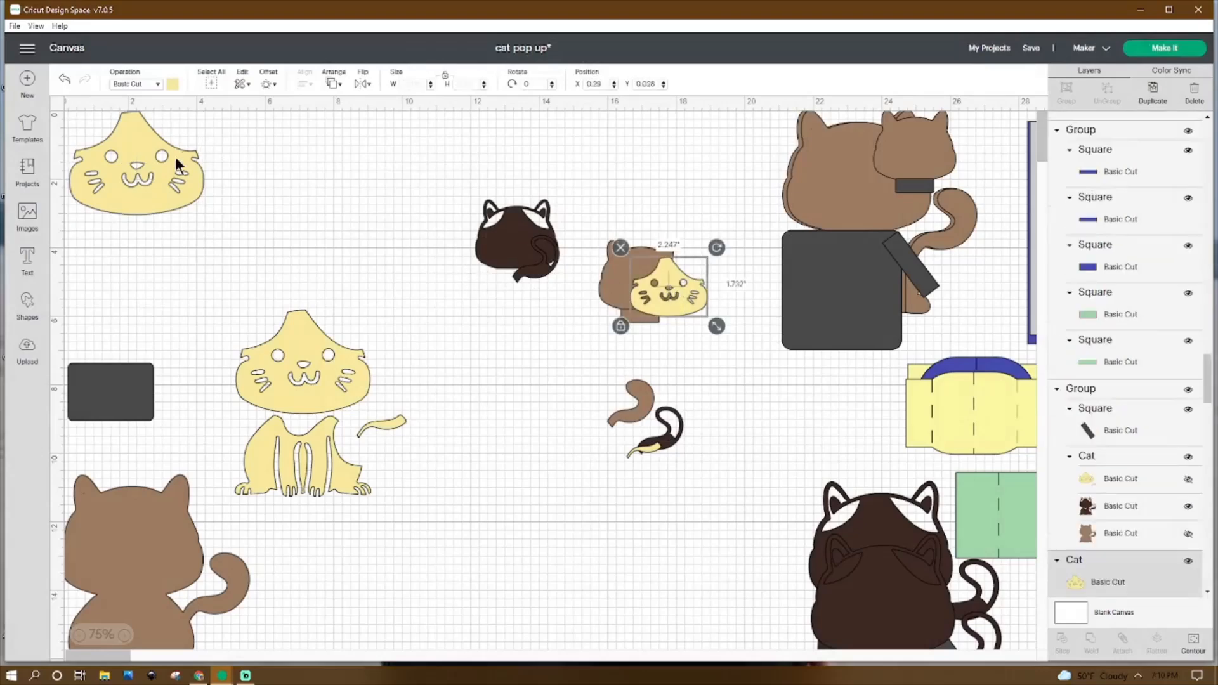
pyautogui.doubleClick(411, 83)
pyautogui.write('2.247')
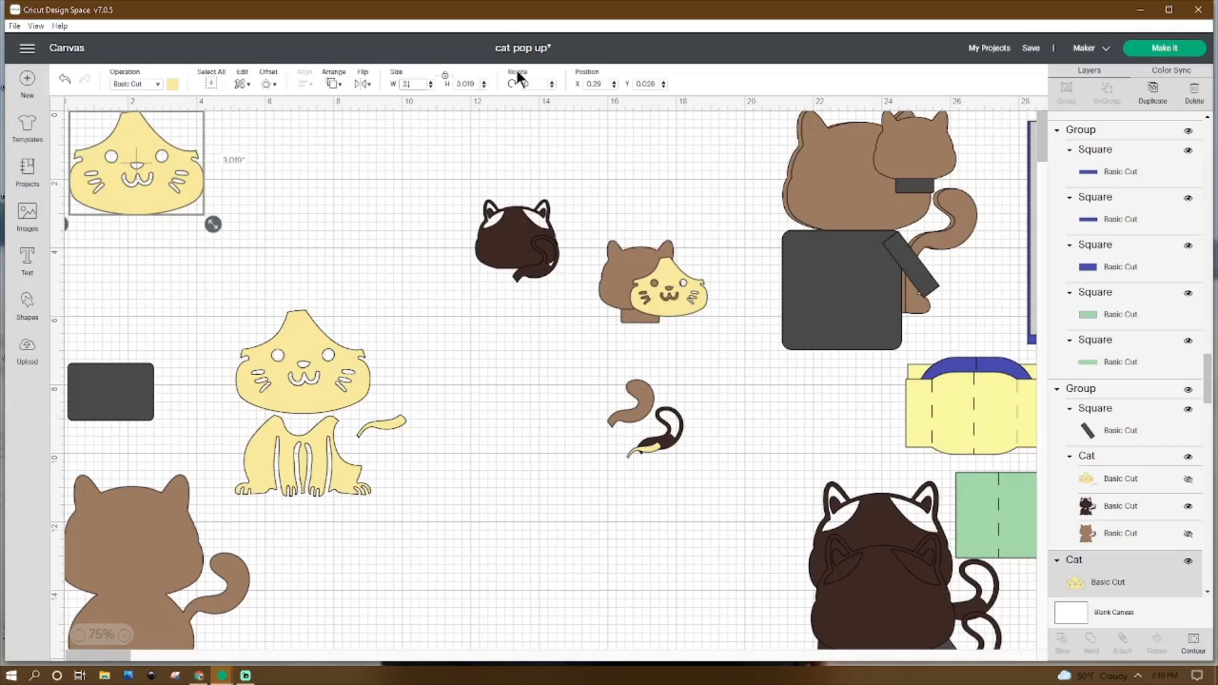
pyautogui.press('Return')
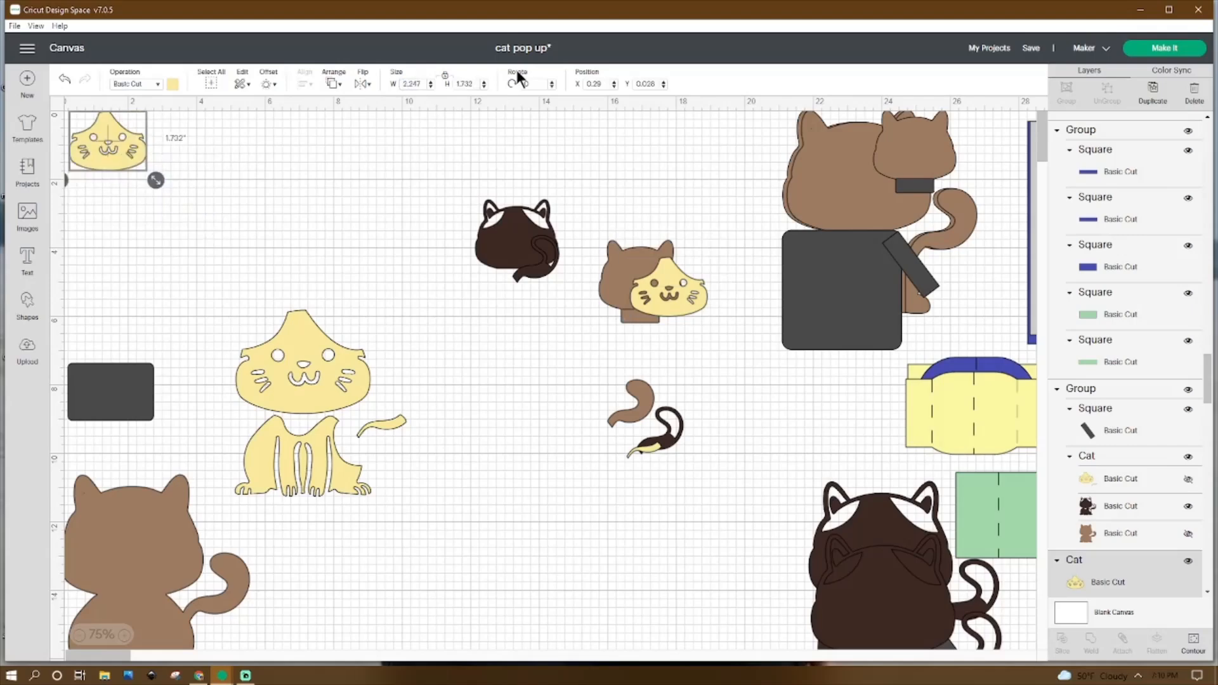
# Step: Move the dark tail off the dark cat head, and place the small yellow face in front on that head
pyautogui.click(647, 273)
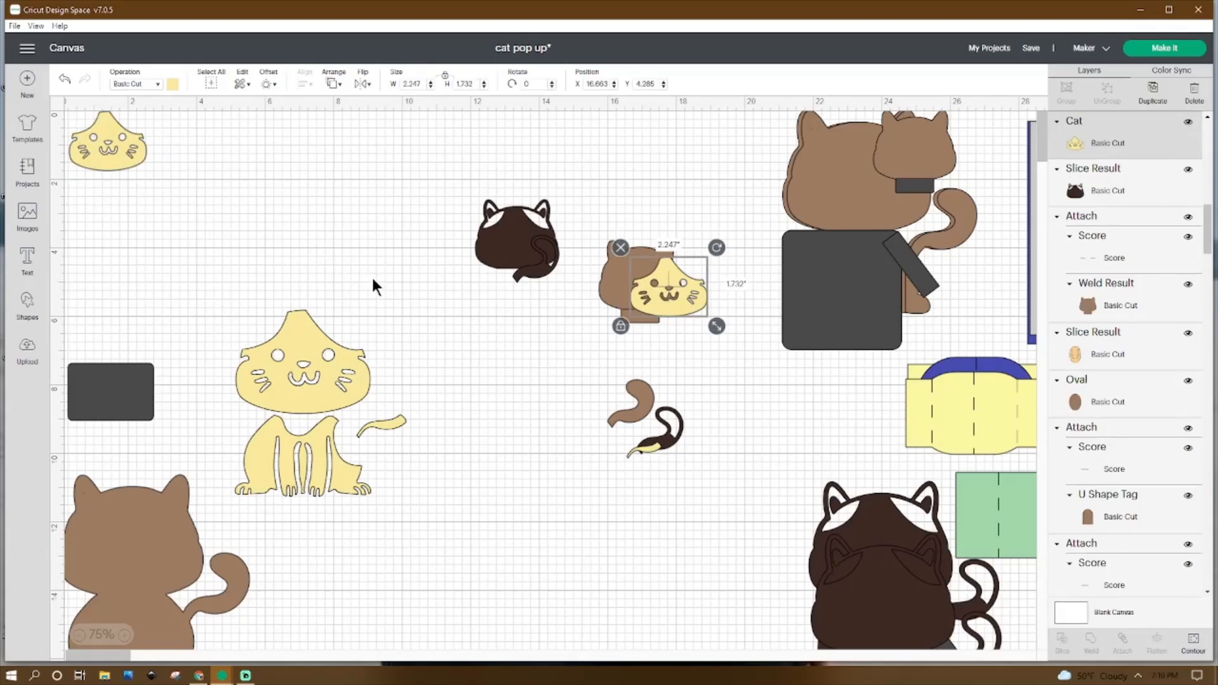
pyautogui.moveTo(531, 273); pyautogui.dragTo(557, 361)
pyautogui.moveTo(109, 140); pyautogui.dragTo(386, 261)
pyautogui.rightClick(386, 260)
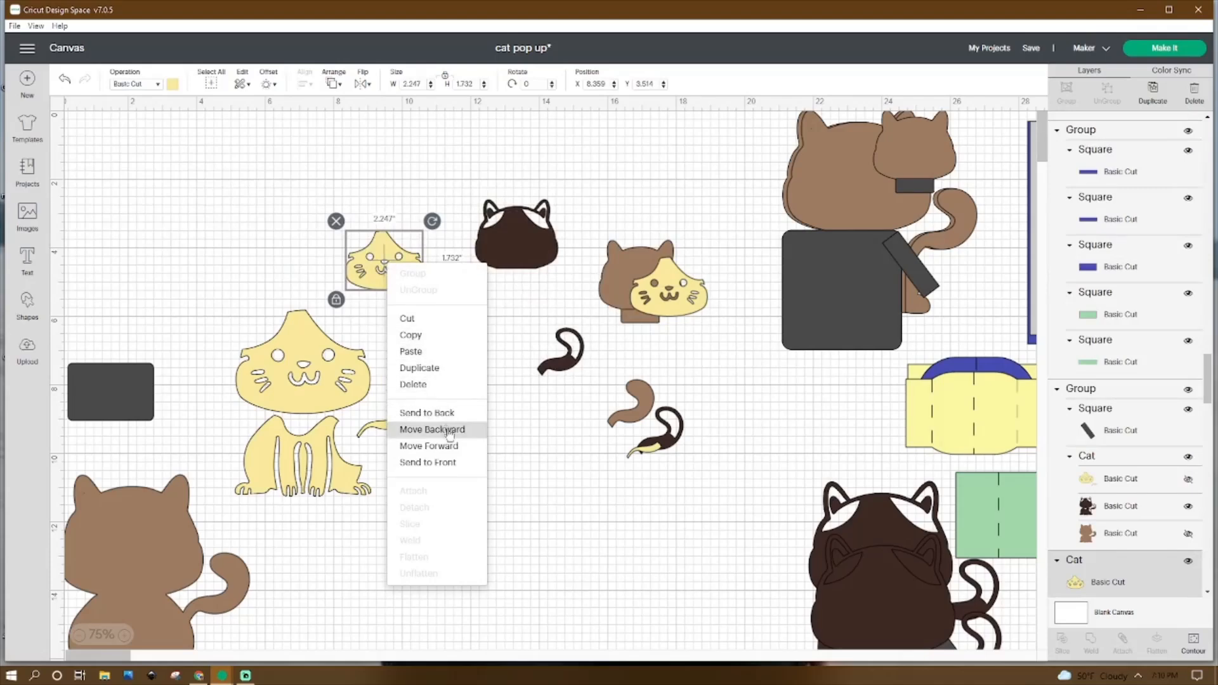
pyautogui.click(428, 462)
pyautogui.moveTo(389, 267); pyautogui.dragTo(519, 246)
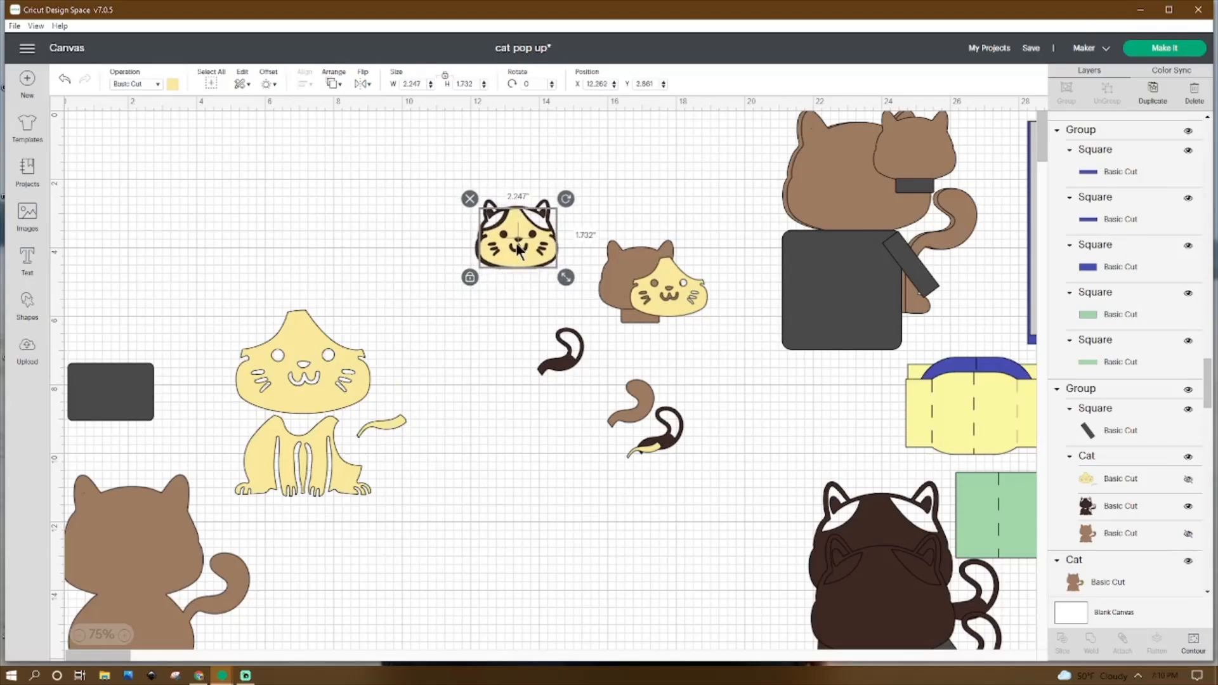
# Step: Move the duplicated yellow cat to the canvas origin and hide all of its contours except the tail
pyautogui.click(375, 384)
pyautogui.moveTo(317, 385); pyautogui.dragTo(150, 196)
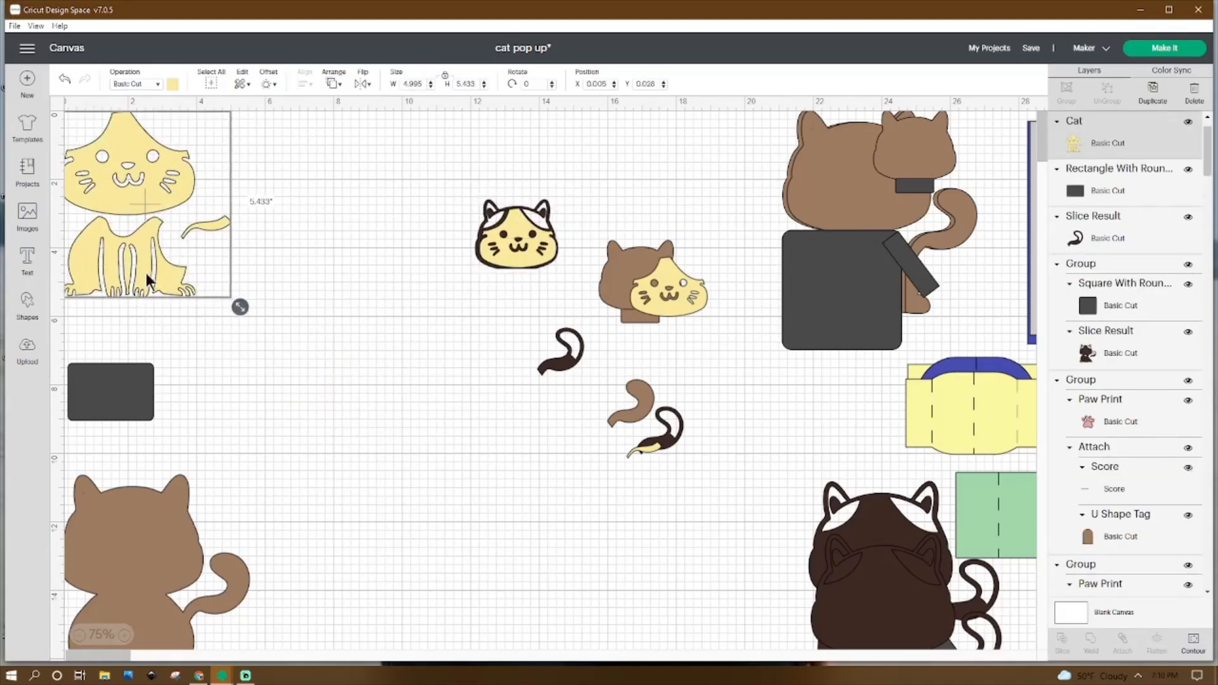
pyautogui.click(1193, 642)
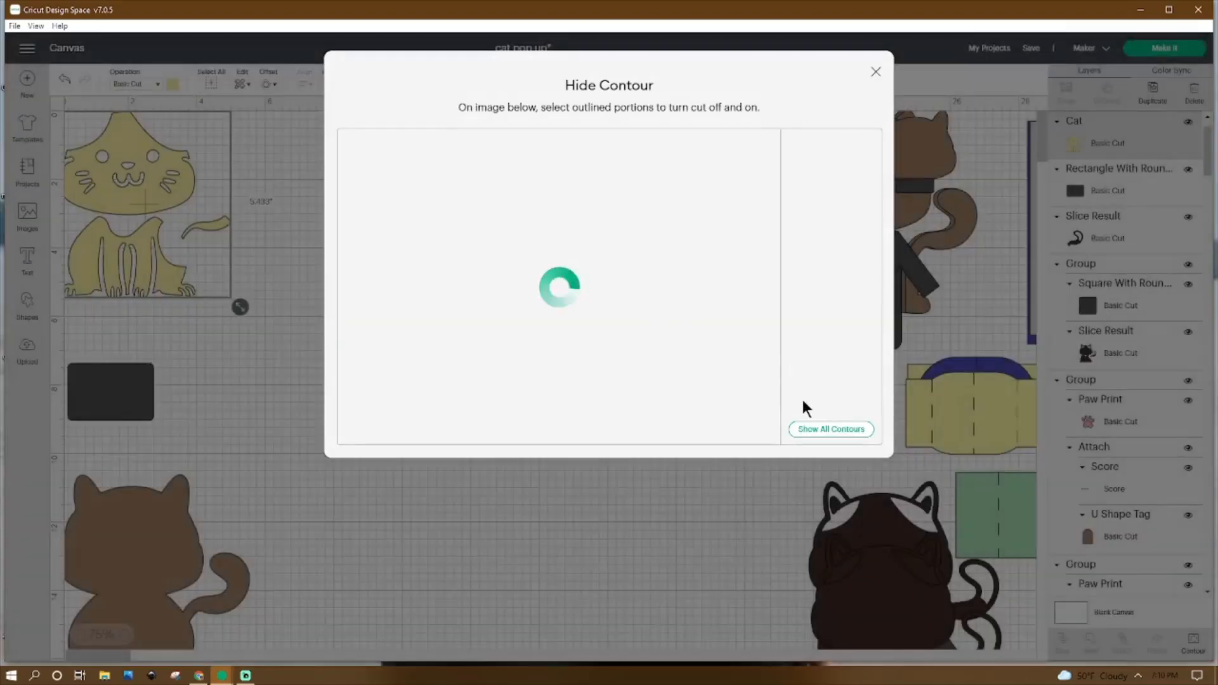
pyautogui.click(820, 430)
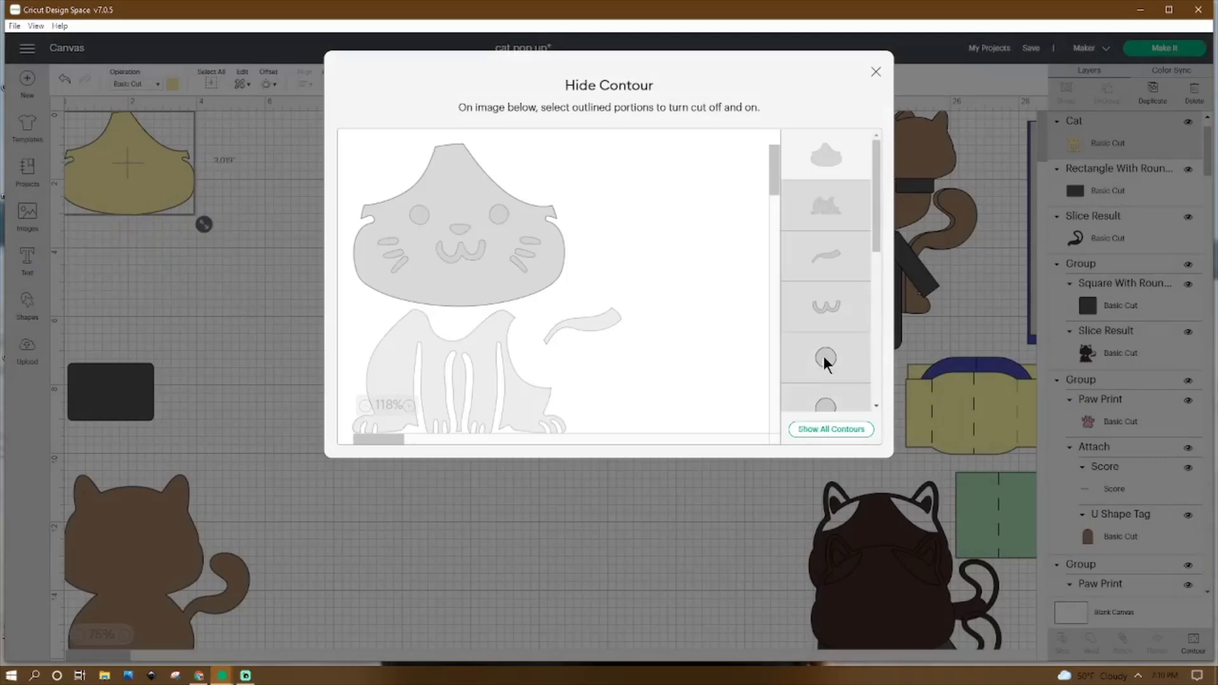
pyautogui.click(822, 265)
pyautogui.click(837, 156)
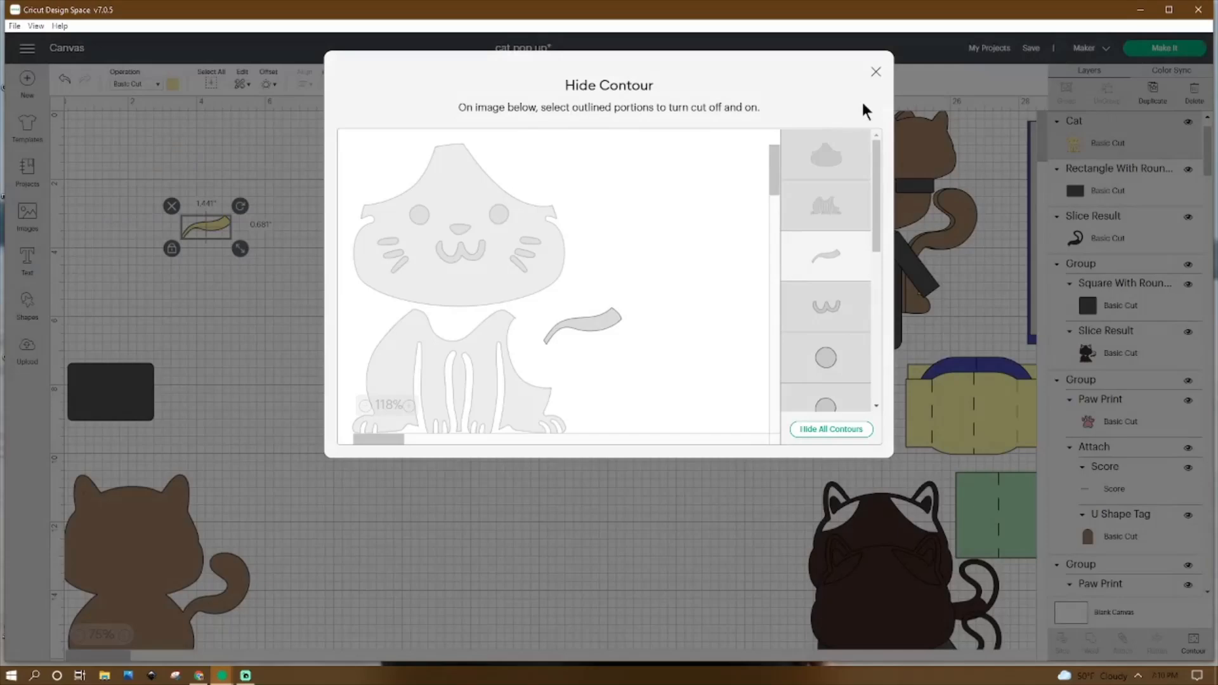
pyautogui.click(875, 72)
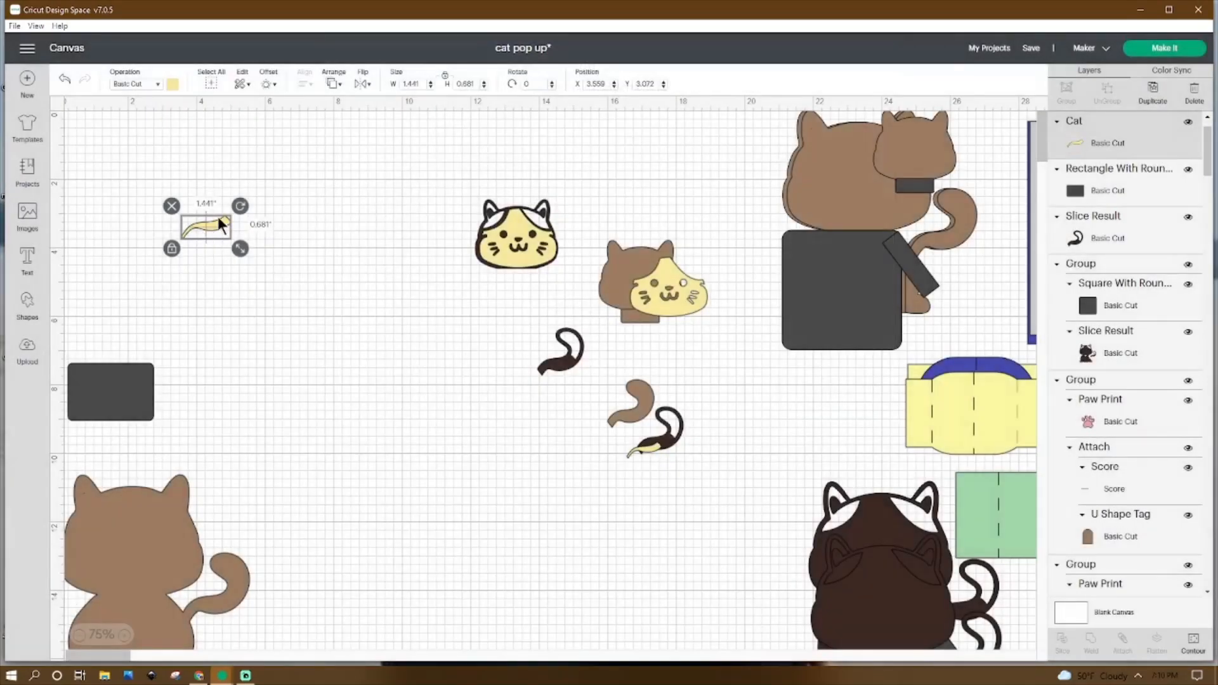
# Step: Move the dark tail beneath the dark head, and fit the yellow tail onto it at a width of 1.008 in
pyautogui.moveTo(558, 372); pyautogui.dragTo(518, 330)
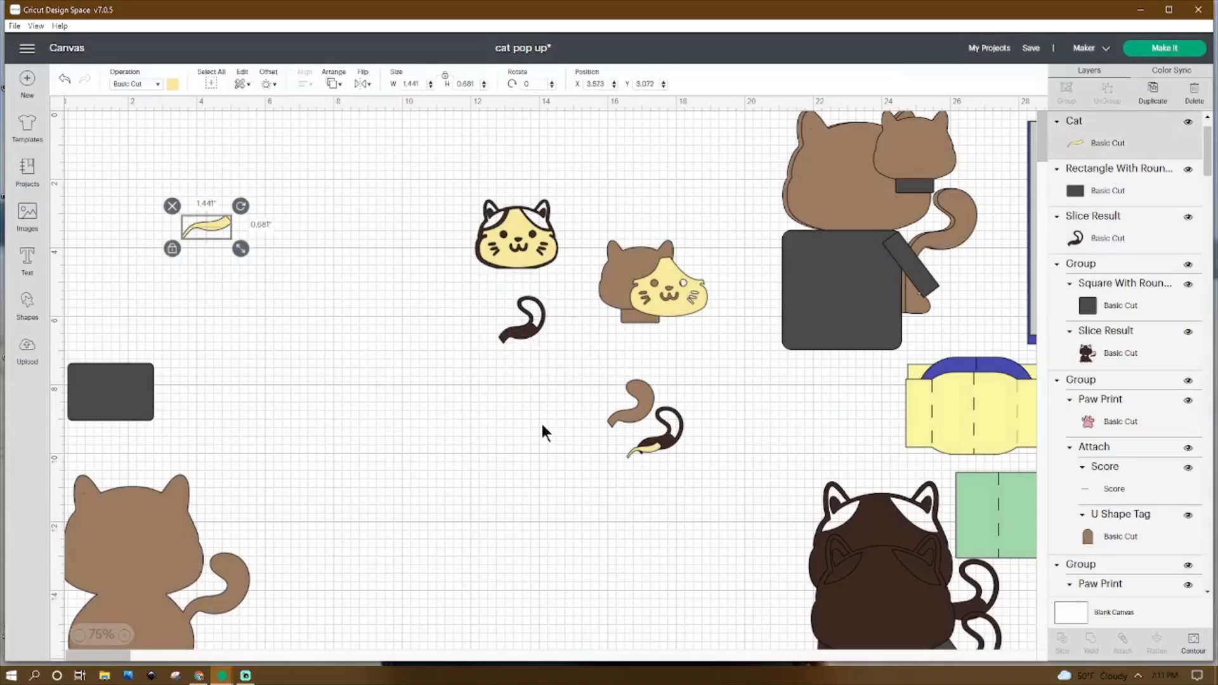
pyautogui.click(631, 447)
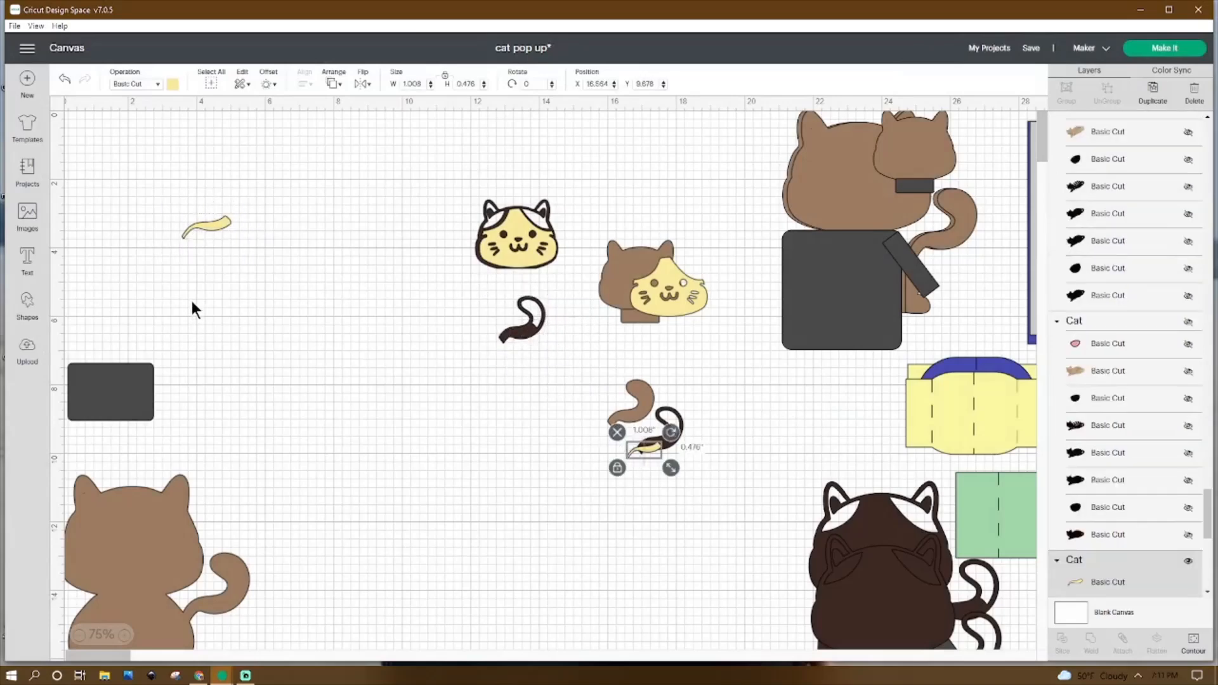
pyautogui.click(203, 221)
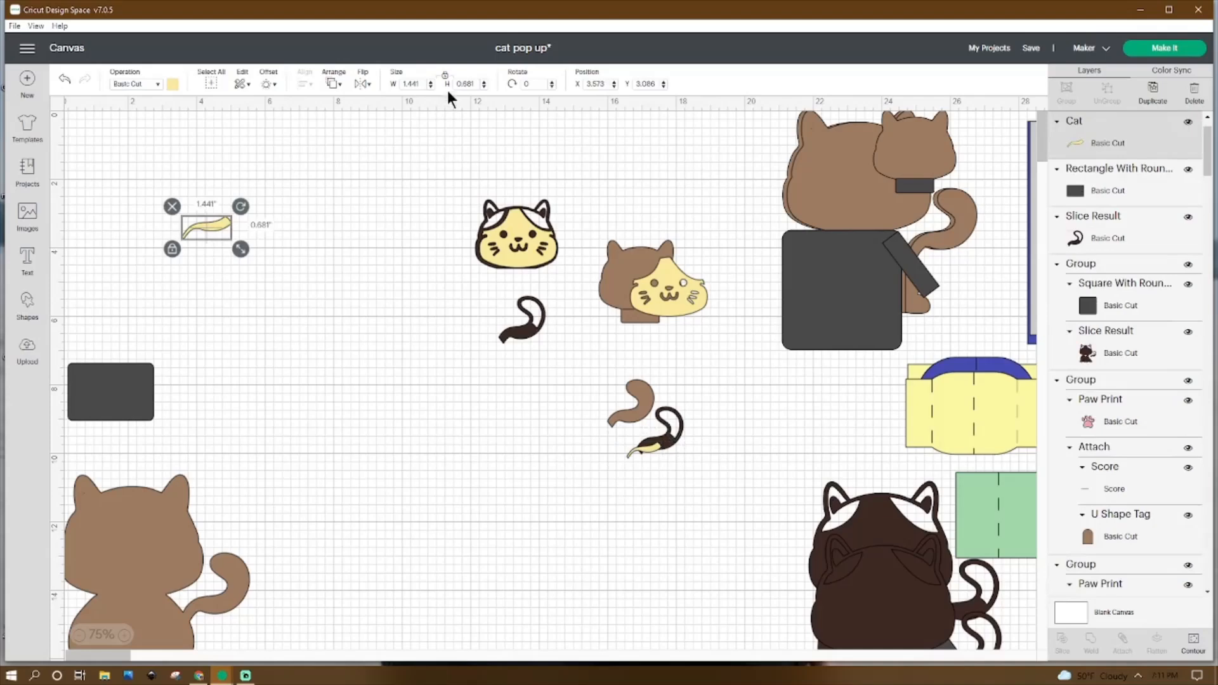
pyautogui.click(403, 84)
pyautogui.write('1.008')
pyautogui.press('Return')
pyautogui.moveTo(203, 219)
pyautogui.mouseDown()
pyautogui.moveTo(458, 345)
pyautogui.moveTo(527, 336)
pyautogui.mouseUp()
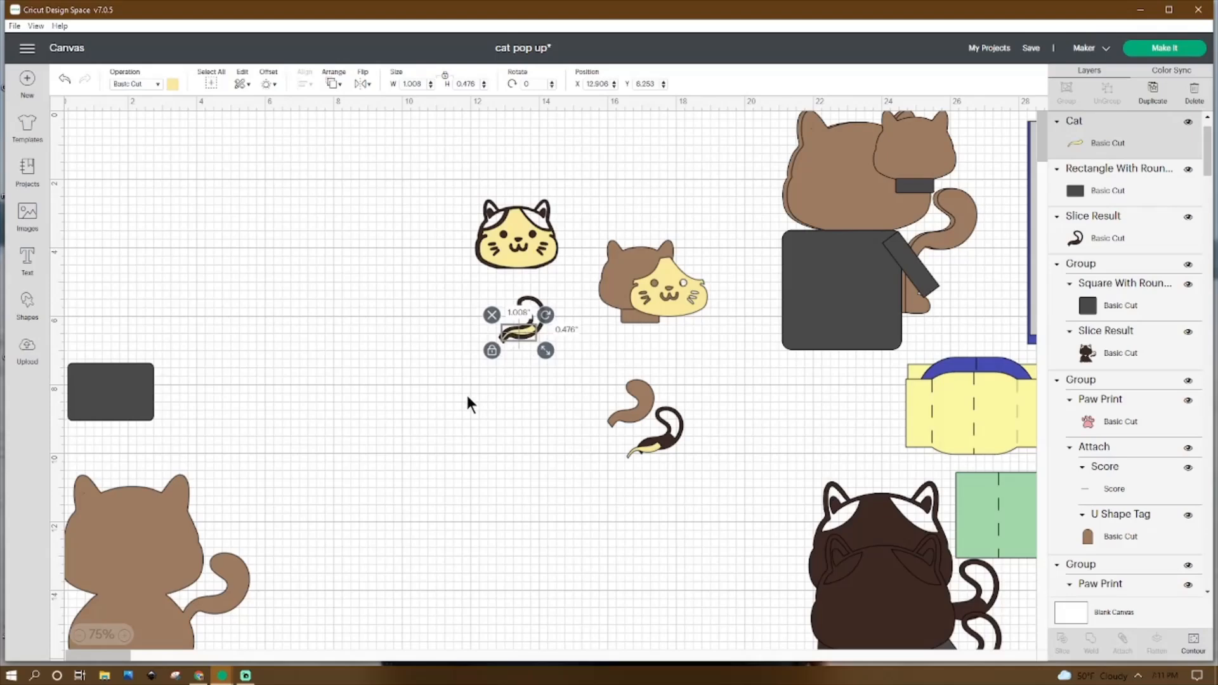
pyautogui.click(459, 409)
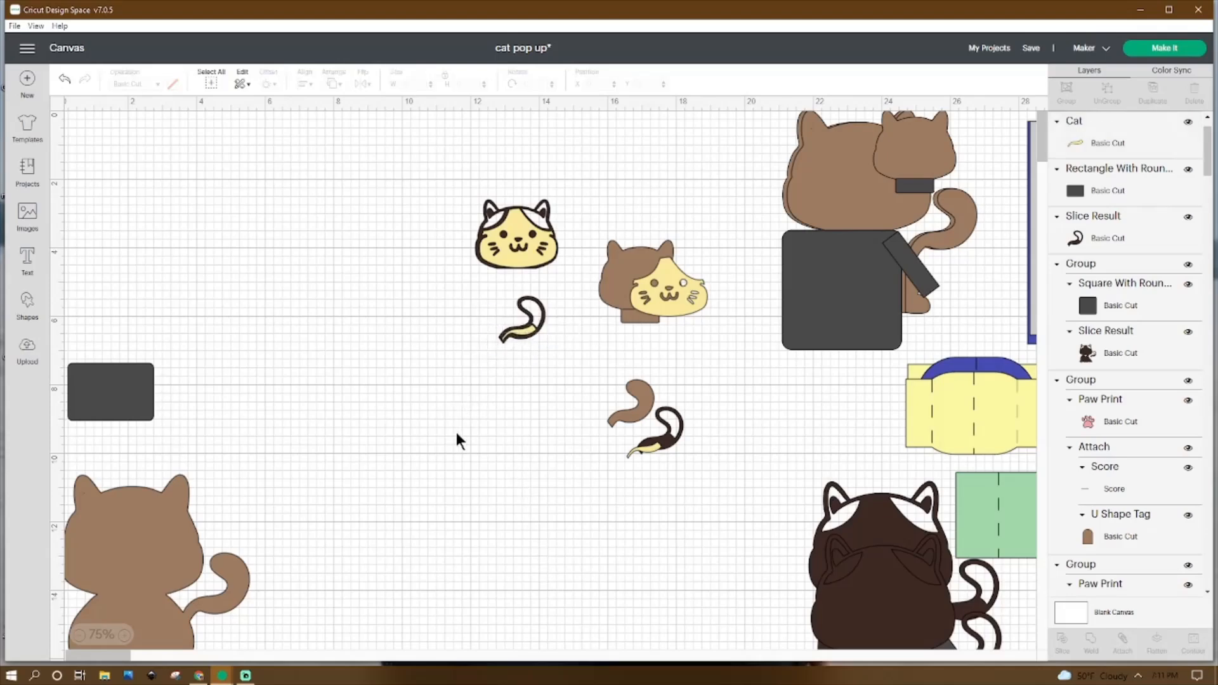
# Step: Move the large brown cat and the dark square covering its body to the canvas origin
pyautogui.moveTo(127, 582); pyautogui.dragTo(102, 177)
pyautogui.moveTo(151, 387); pyautogui.dragTo(158, 543)
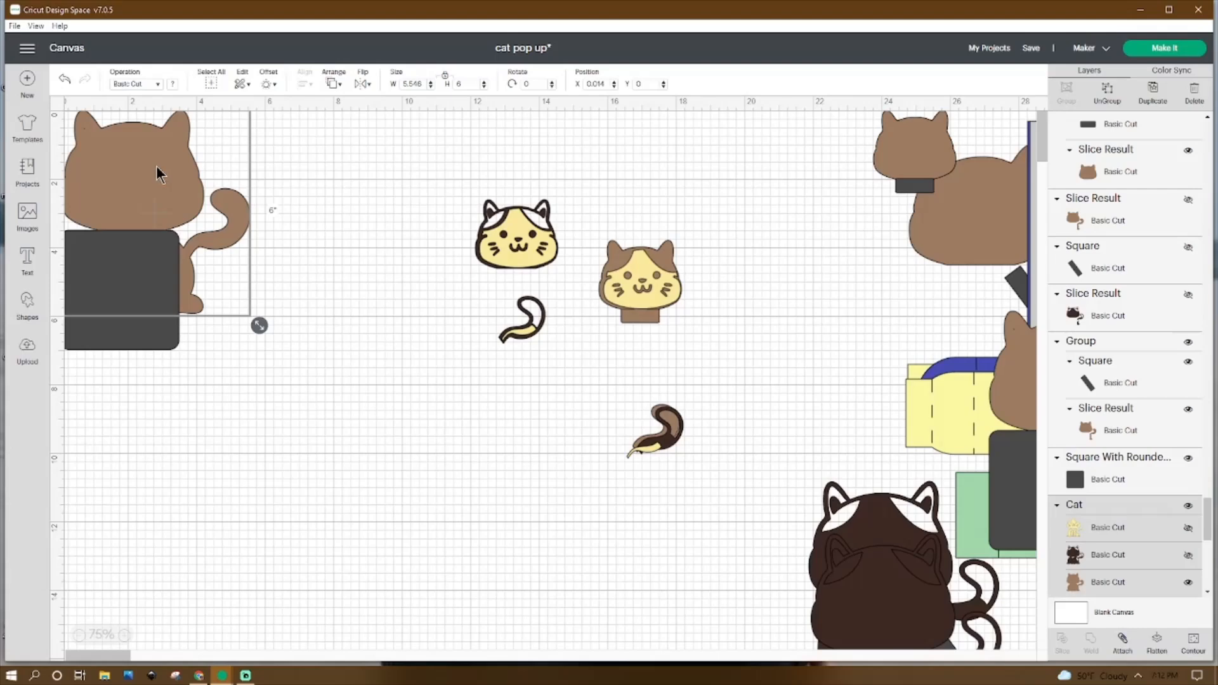
pyautogui.click(374, 188)
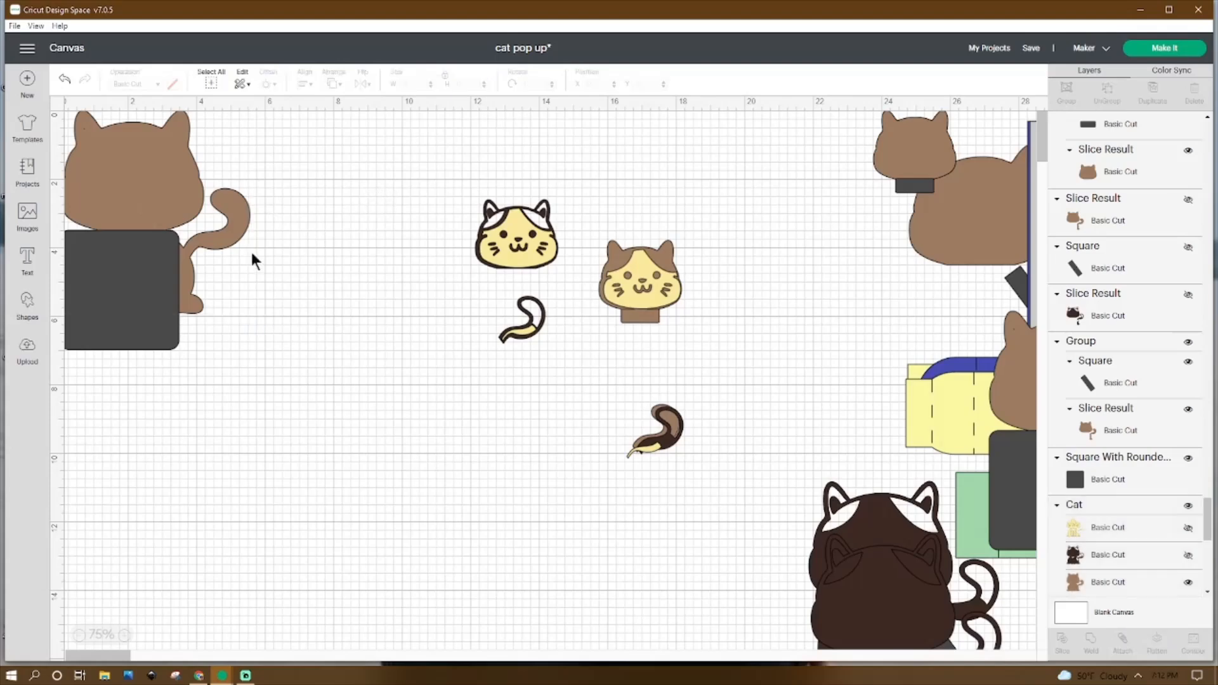
# Step: Slice the large brown cat with the dark square that covers its body
pyautogui.click(132, 299)
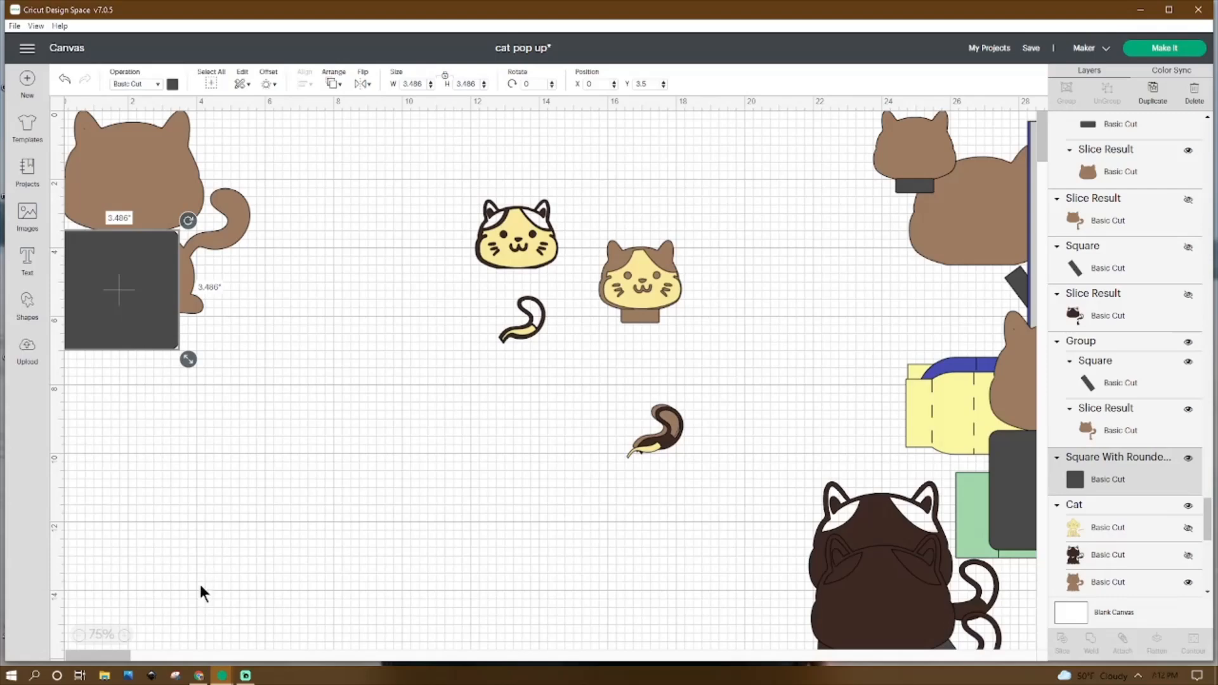
pyautogui.moveTo(279, 147); pyautogui.dragTo(131, 413)
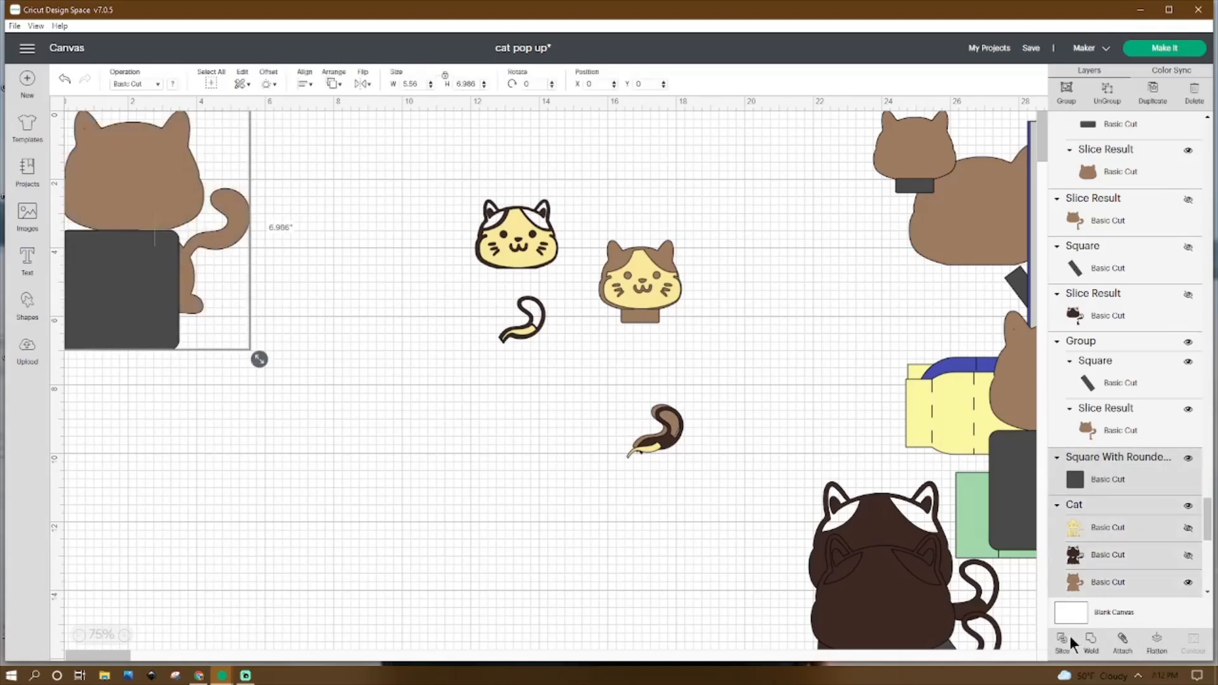
pyautogui.click(455, 456)
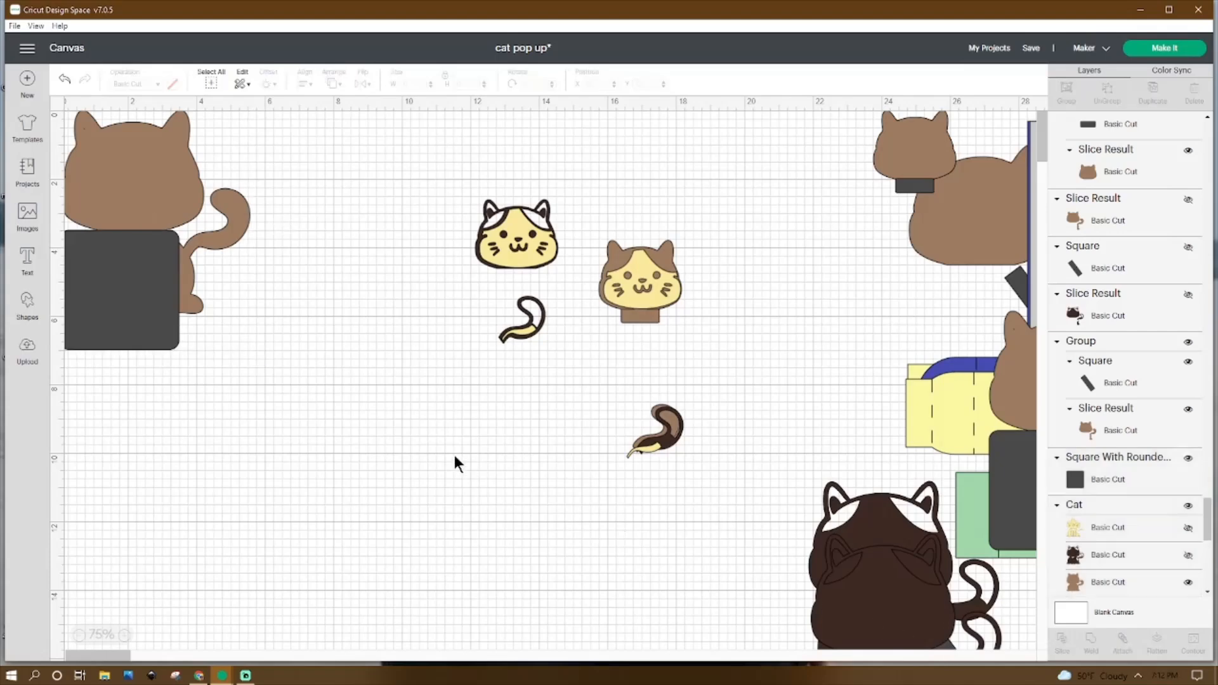
pyautogui.hotkey('ctrl', 'z')
pyautogui.hotkey('ctrl', 'z')
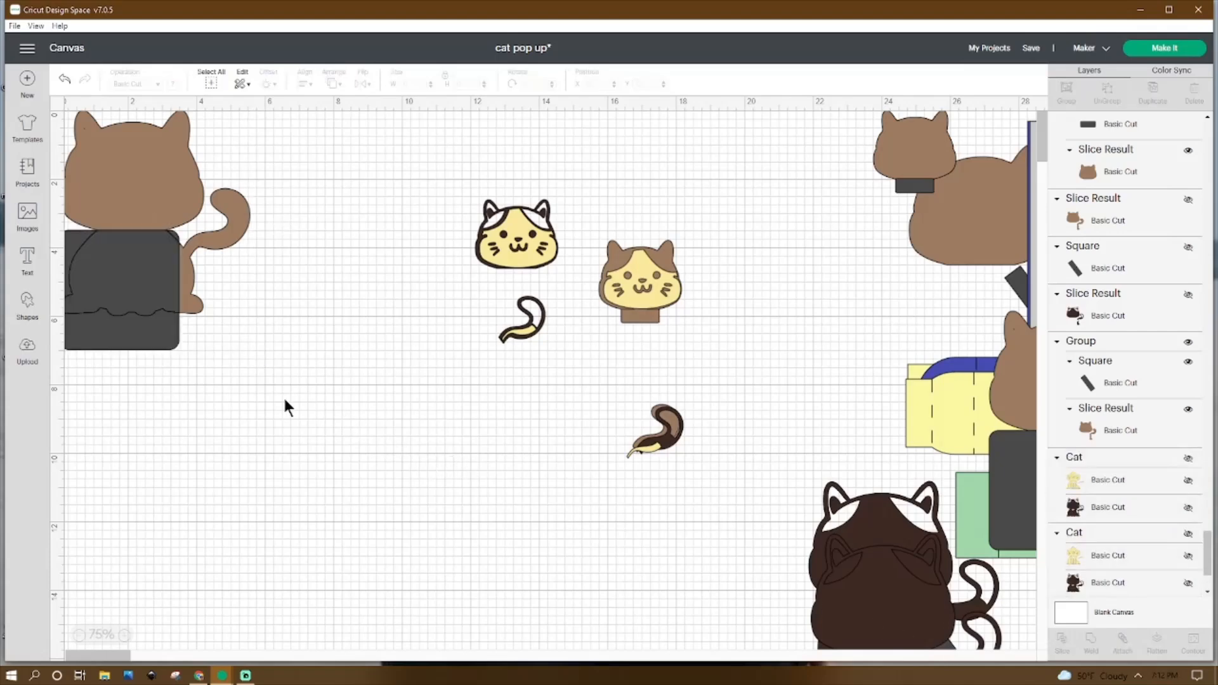
# Step: Delete the square and body pieces left by the slice, and move the brown head-and-tail piece back to the canvas origin
pyautogui.moveTo(94, 296); pyautogui.dragTo(186, 481)
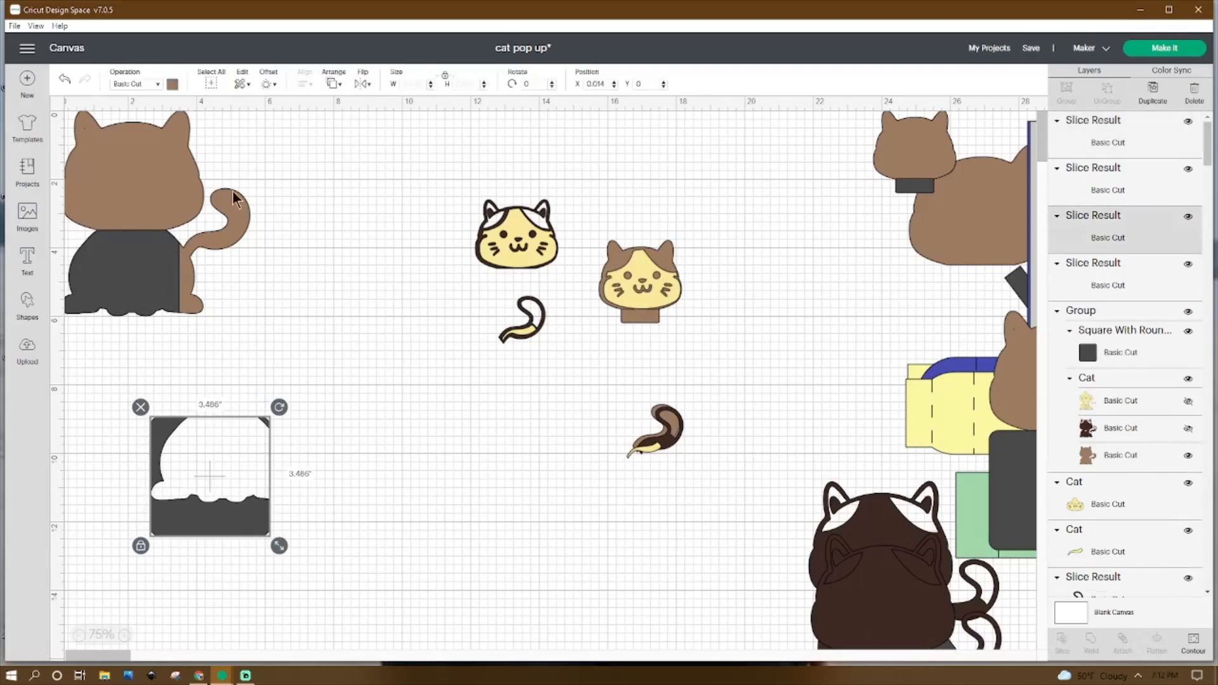
pyautogui.moveTo(233, 194); pyautogui.dragTo(416, 195)
pyautogui.moveTo(147, 246); pyautogui.dragTo(226, 475)
pyautogui.moveTo(138, 286); pyautogui.dragTo(217, 528)
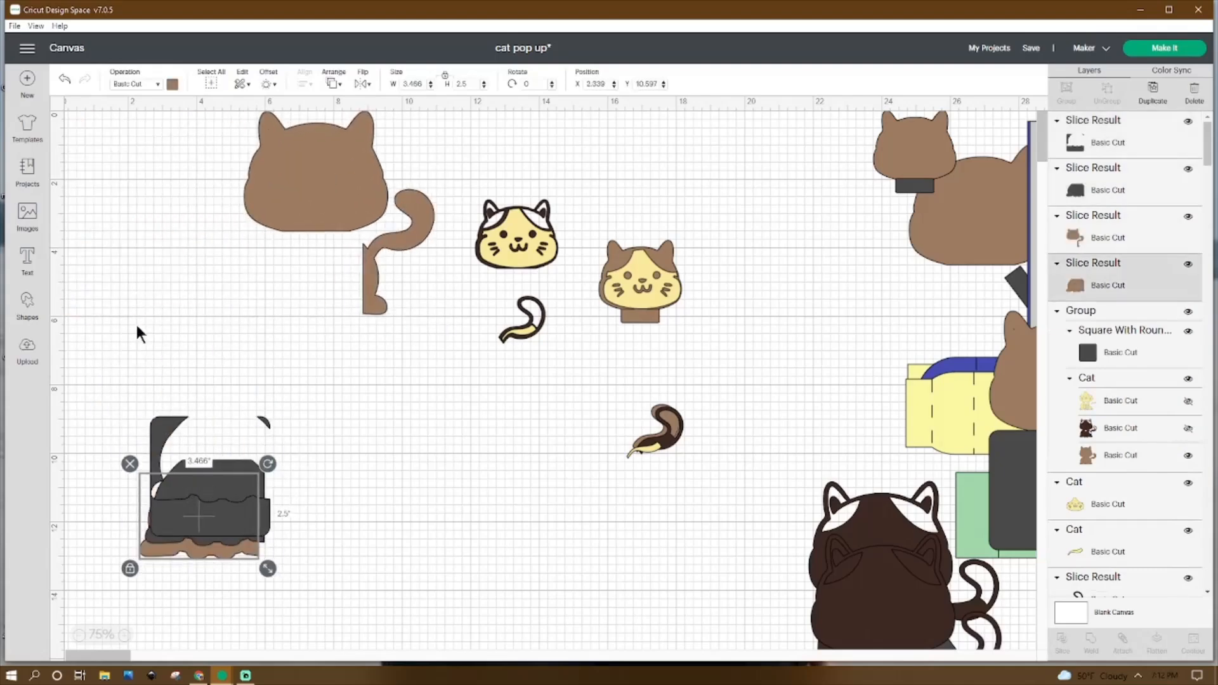
pyautogui.moveTo(121, 324); pyautogui.dragTo(309, 577)
pyautogui.click(131, 409)
pyautogui.moveTo(342, 215); pyautogui.dragTo(171, 214)
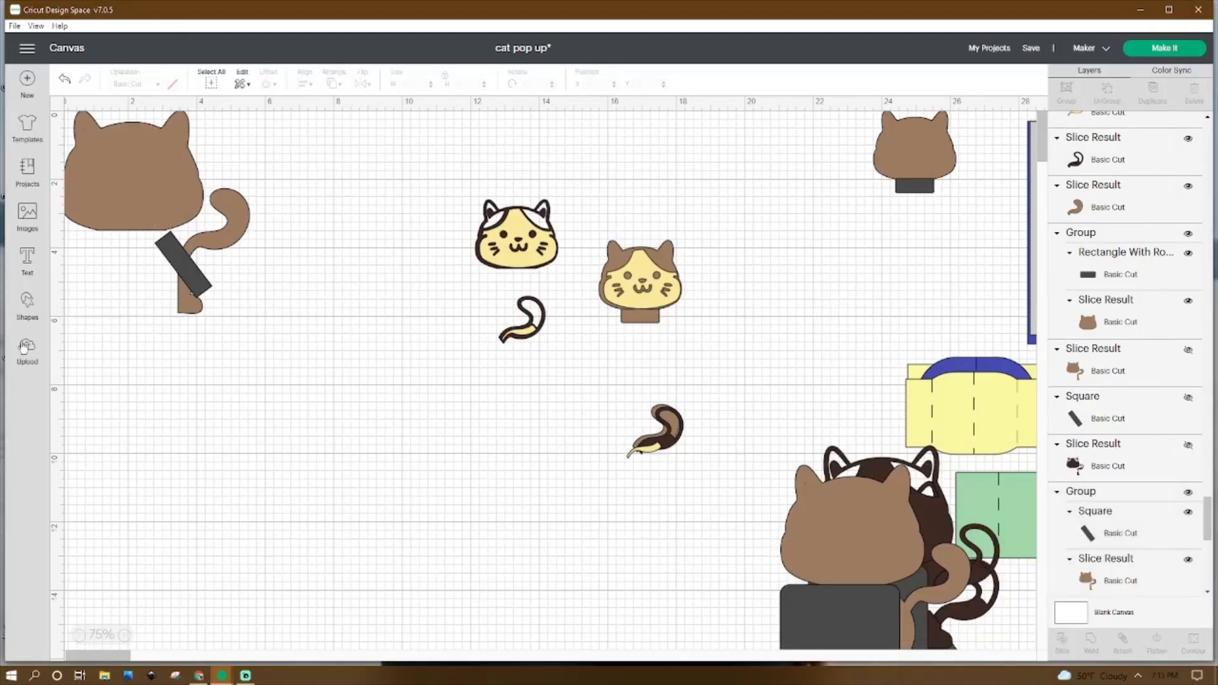
pyautogui.click(28, 304)
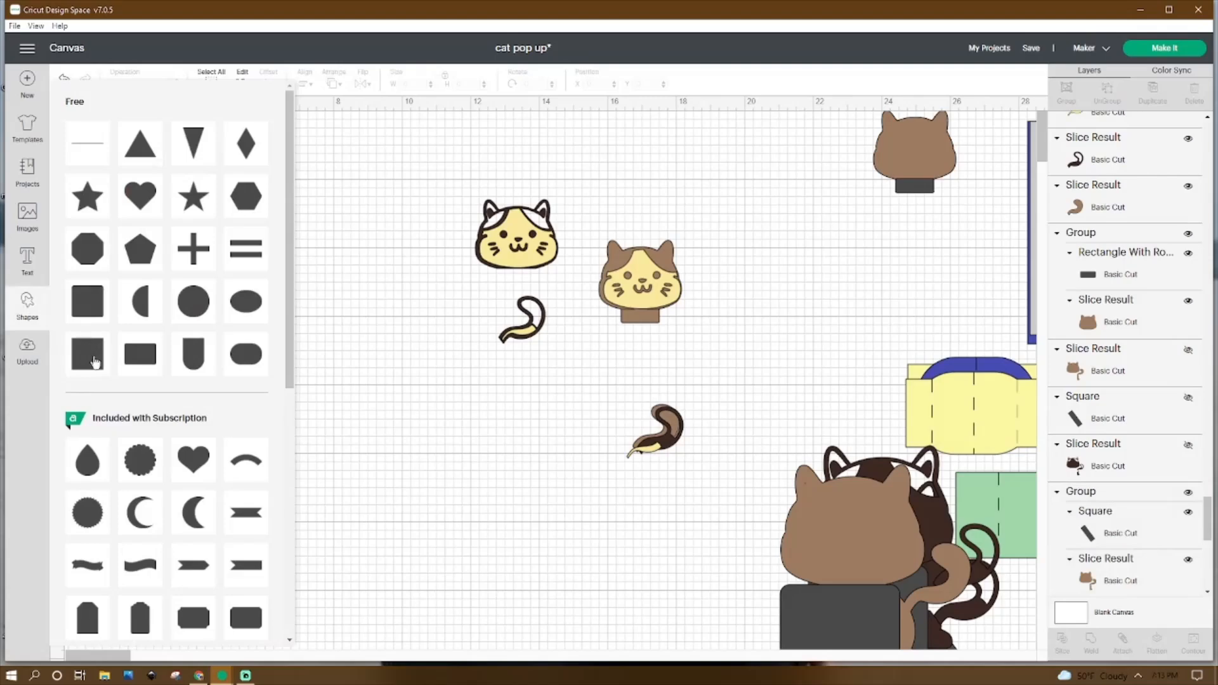
pyautogui.click(338, 419)
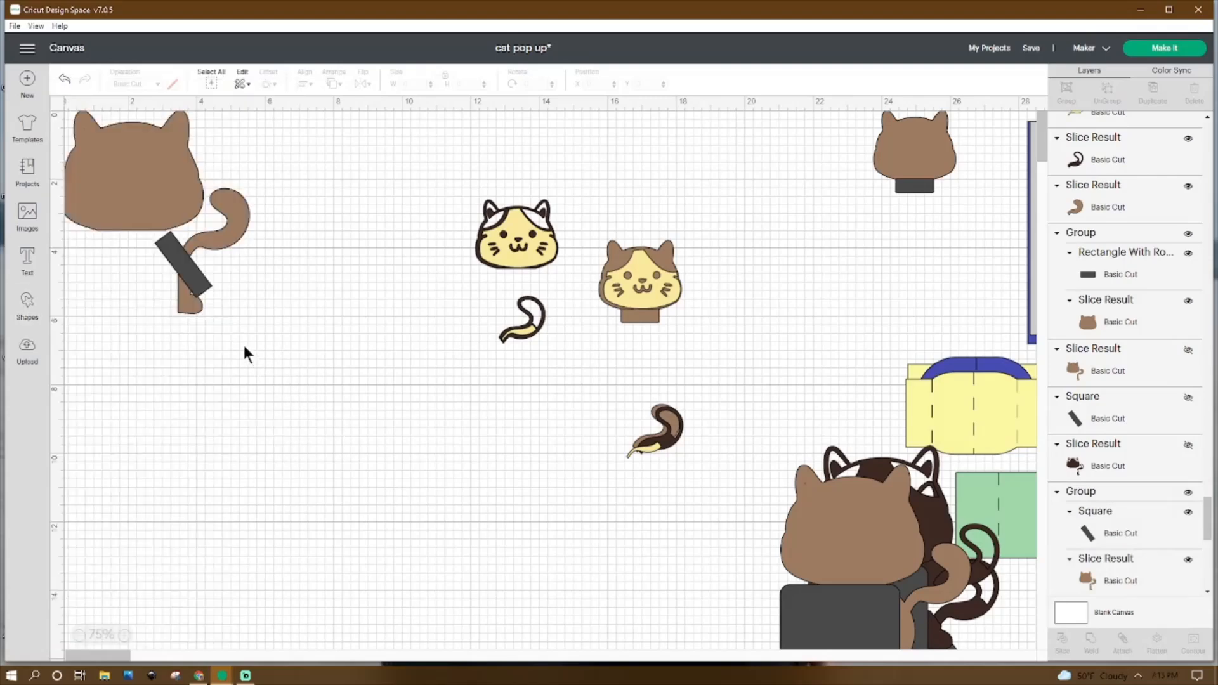
# Step: Ungroup the angled dark rectangle from the brown head-and-tail piece and slice the piece with it
pyautogui.click(194, 279)
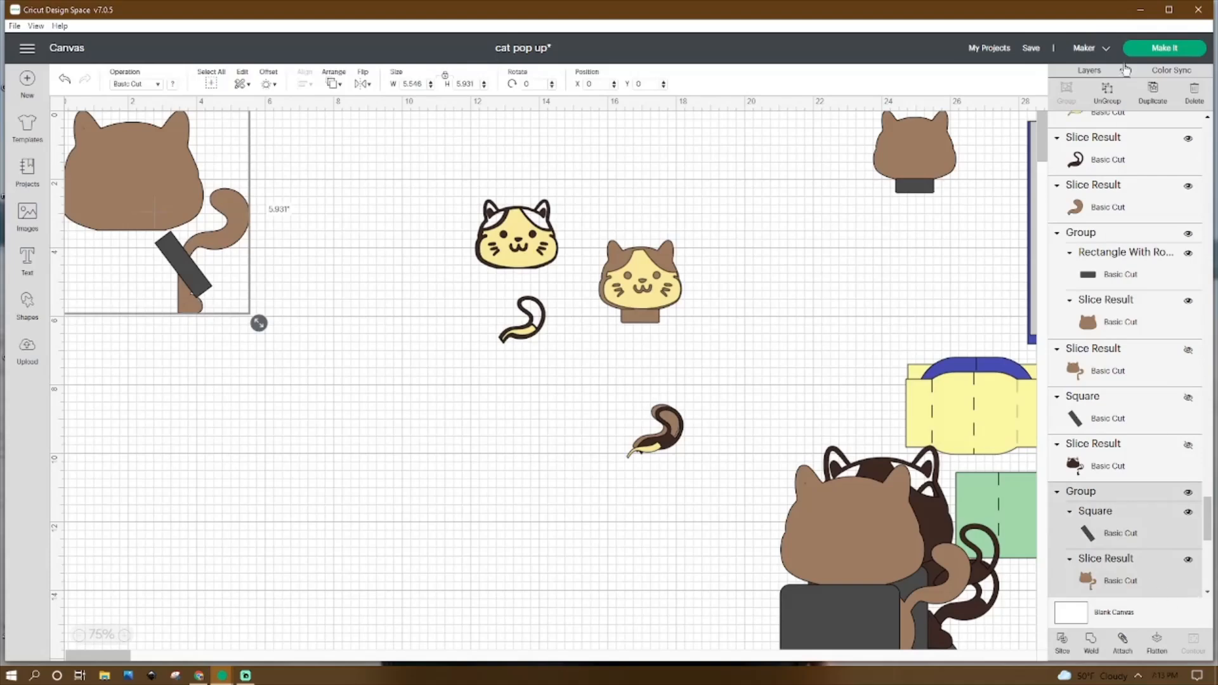
pyautogui.click(1107, 94)
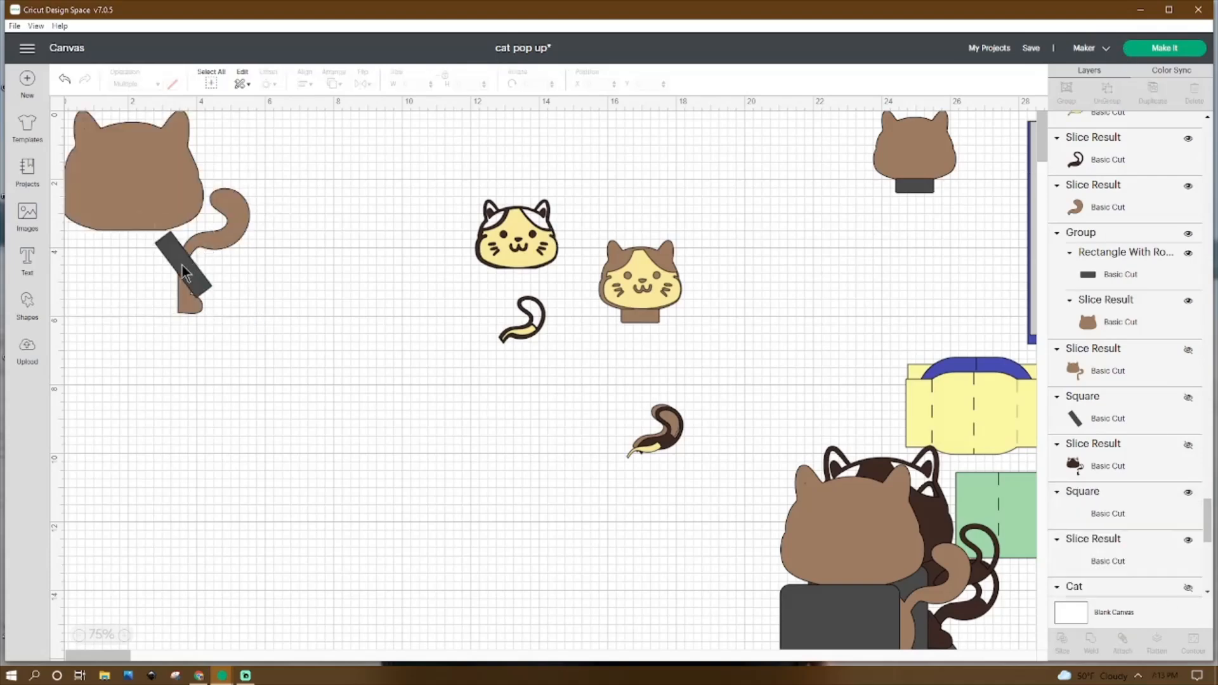
pyautogui.click(182, 265)
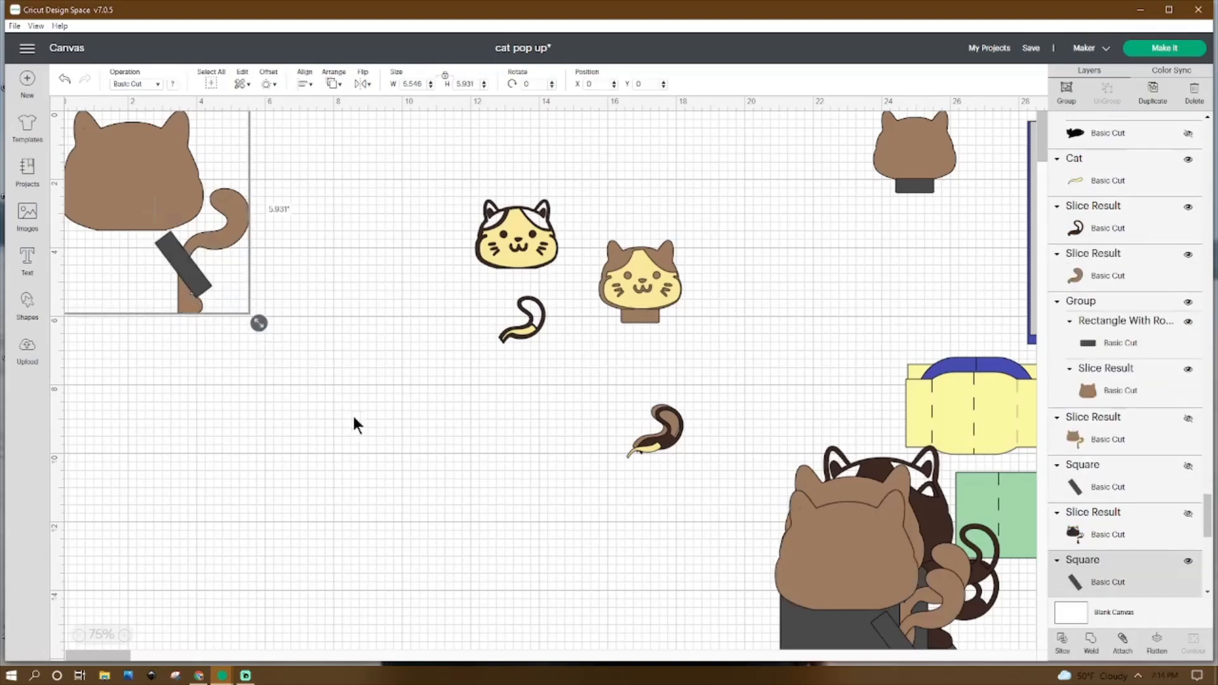
pyautogui.click(1065, 642)
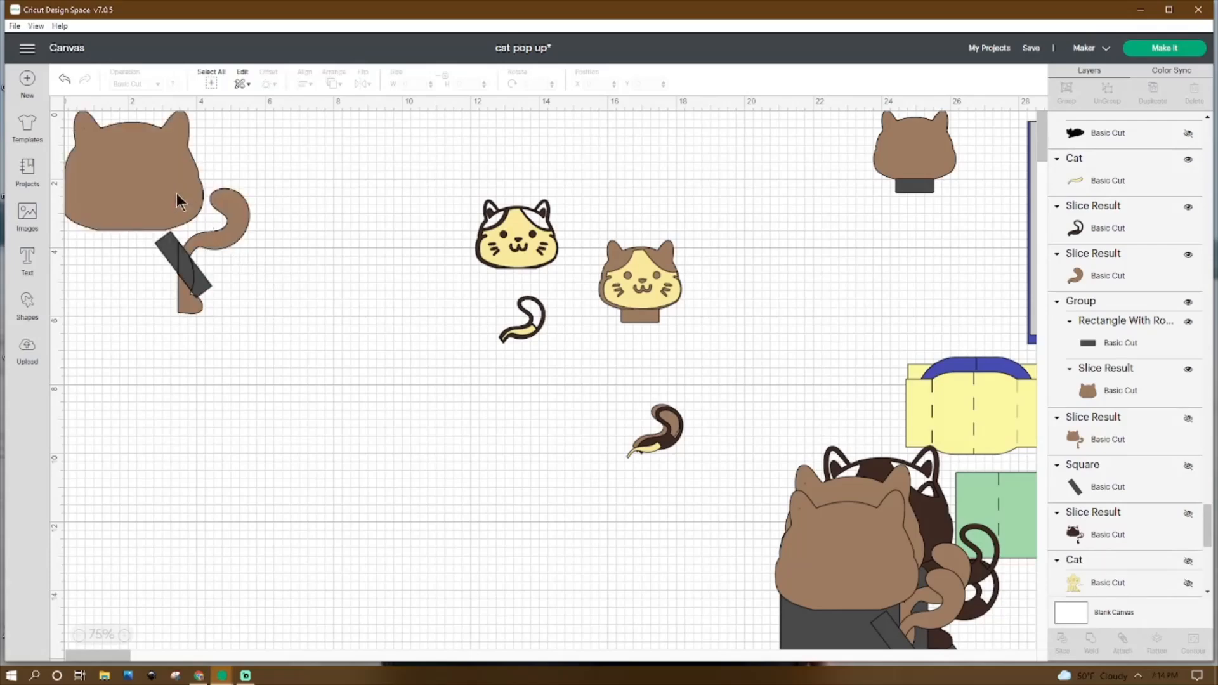
# Step: Delete the rectangle scraps left by the slice and position the remaining brown head, tail and foot piece at the canvas origin
pyautogui.moveTo(95, 180); pyautogui.dragTo(217, 330)
pyautogui.press('Delete')
pyautogui.moveTo(317, 216); pyautogui.dragTo(44, 228)
pyautogui.moveTo(122, 207); pyautogui.dragTo(113, 178)
# Step: Duplicate the brown head, tail and foot piece and place the copy in the empty space below the original
pyautogui.rightClick(113, 178)
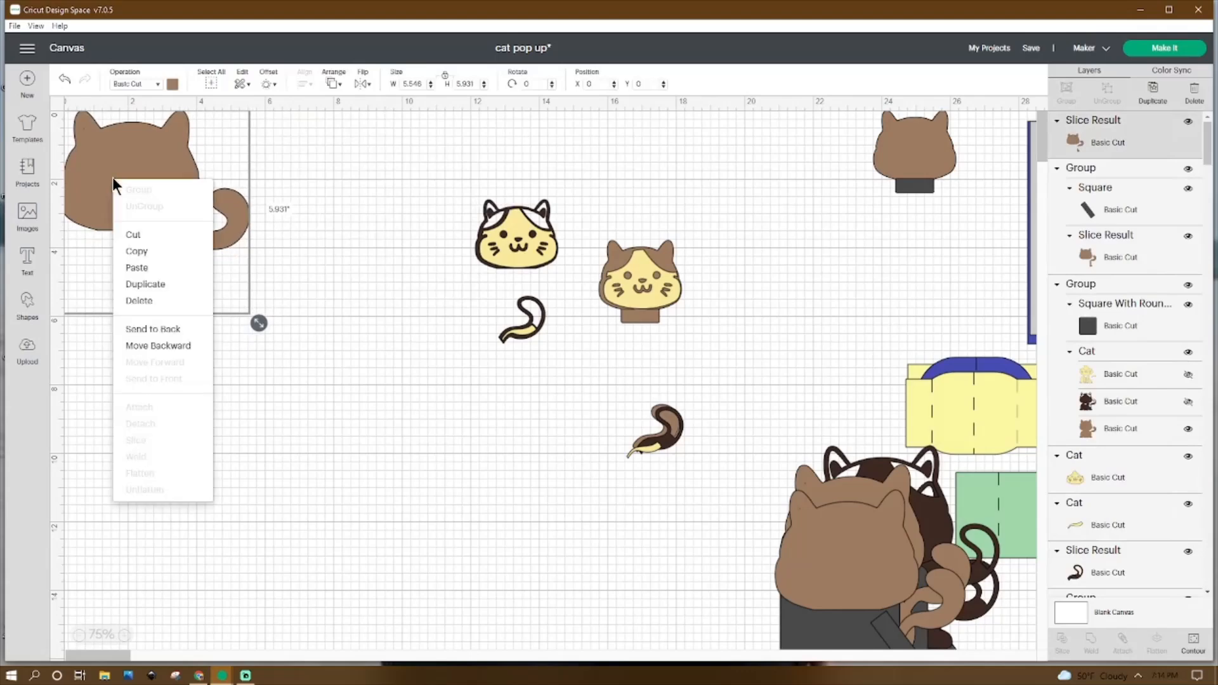
pyautogui.click(194, 284)
pyautogui.moveTo(158, 263); pyautogui.dragTo(158, 523)
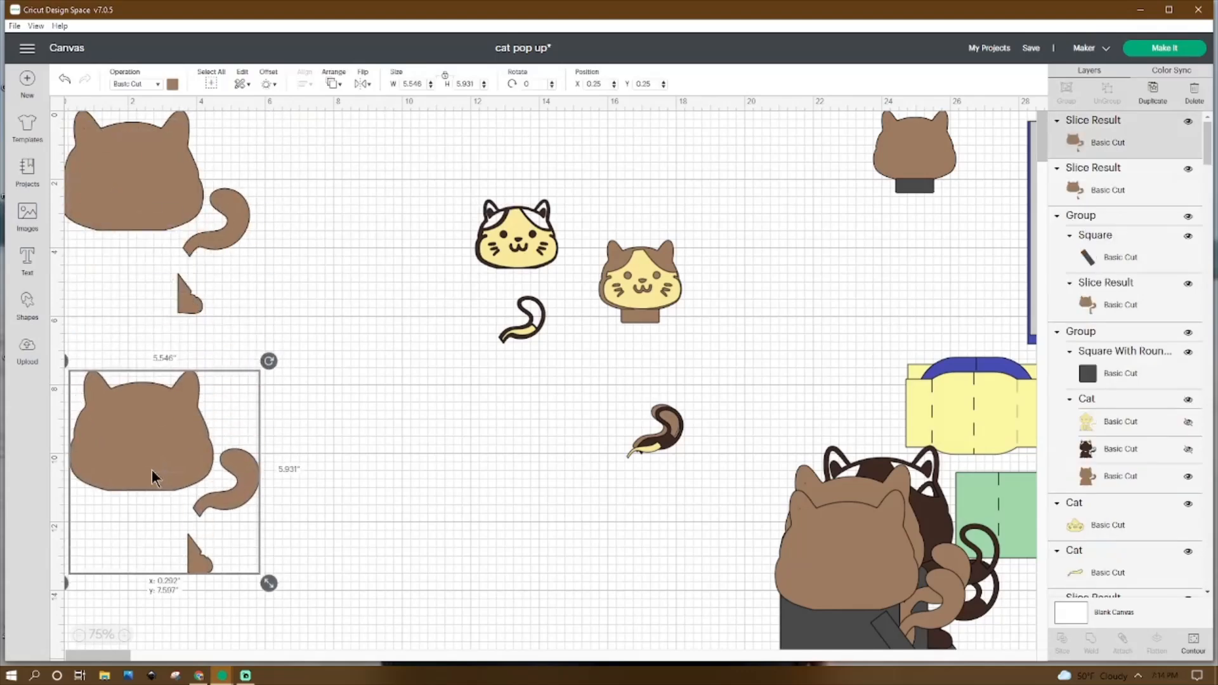
# Step: Hide every contour of the original brown piece except the head, and move the head to the empty space in the lower canvas
pyautogui.click(234, 228)
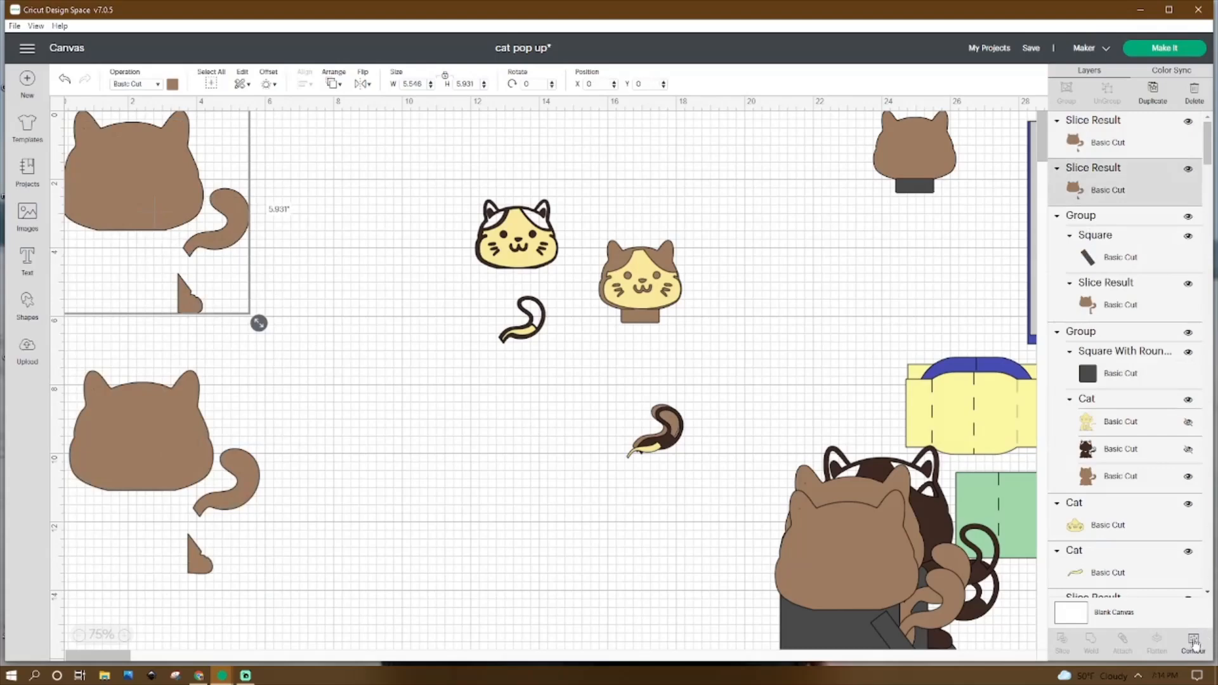
pyautogui.click(1193, 642)
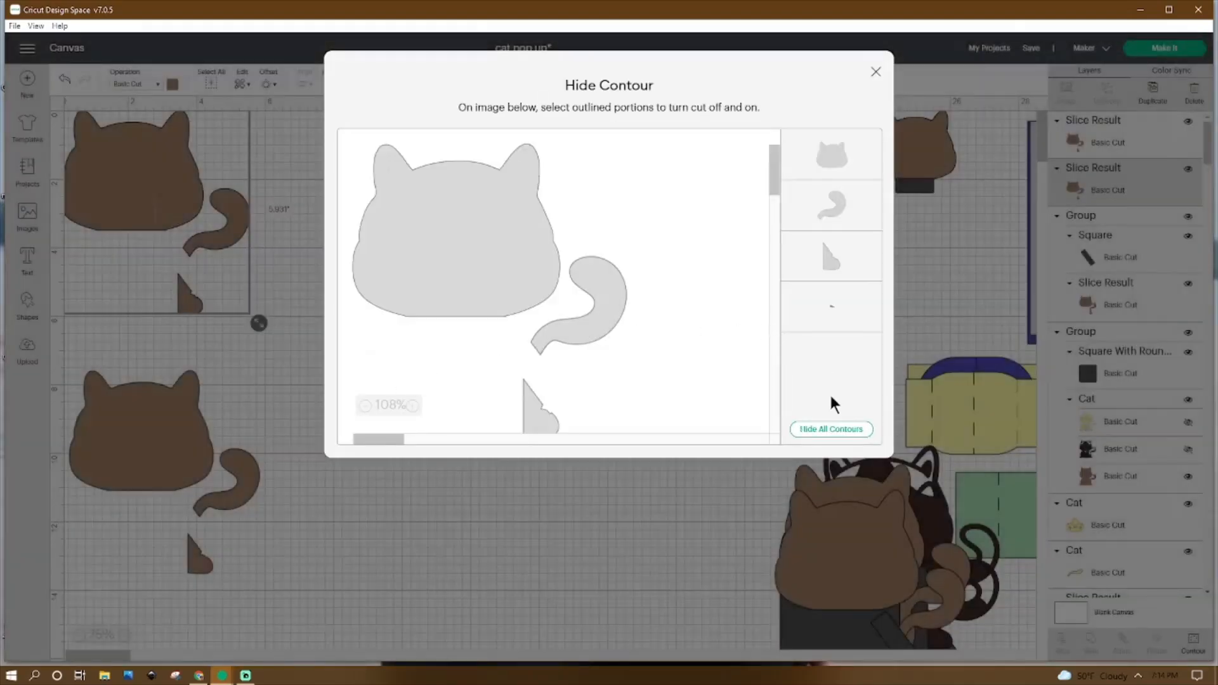
pyautogui.click(818, 429)
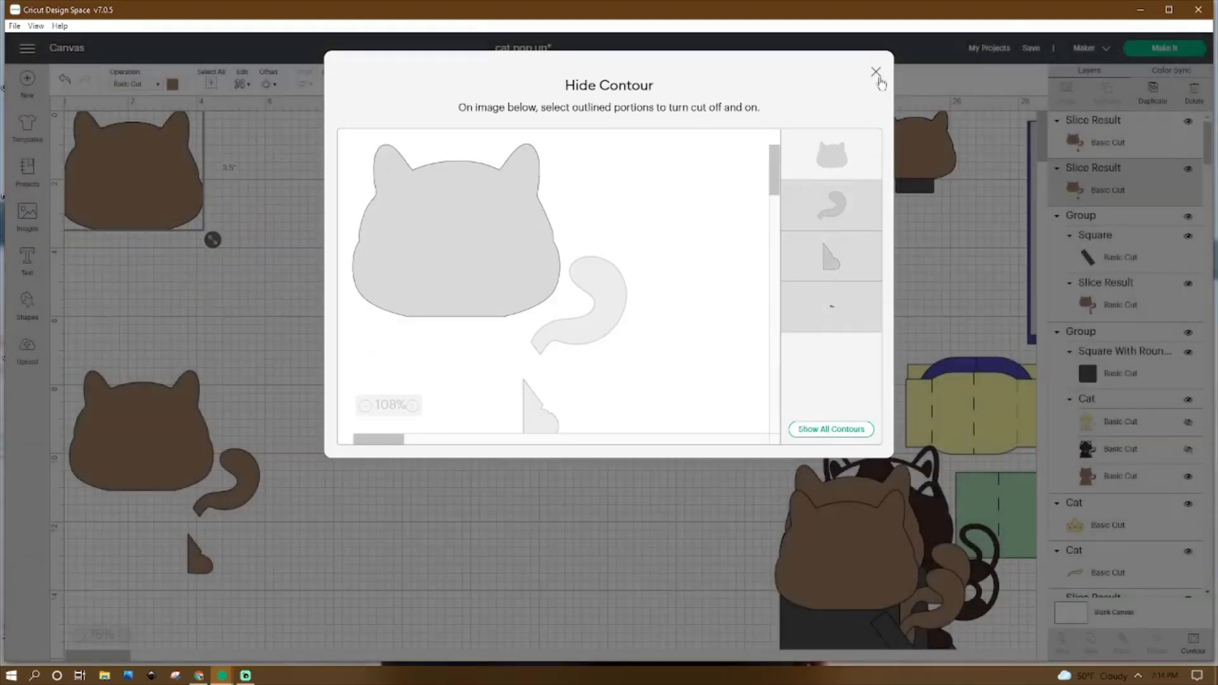
pyautogui.click(875, 72)
pyautogui.moveTo(180, 236); pyautogui.dragTo(371, 557)
# Step: Place the copied brown piece at the canvas origin, hide all its contours except the tail, and move the tail into open space
pyautogui.moveTo(88, 446); pyautogui.dragTo(49, 125)
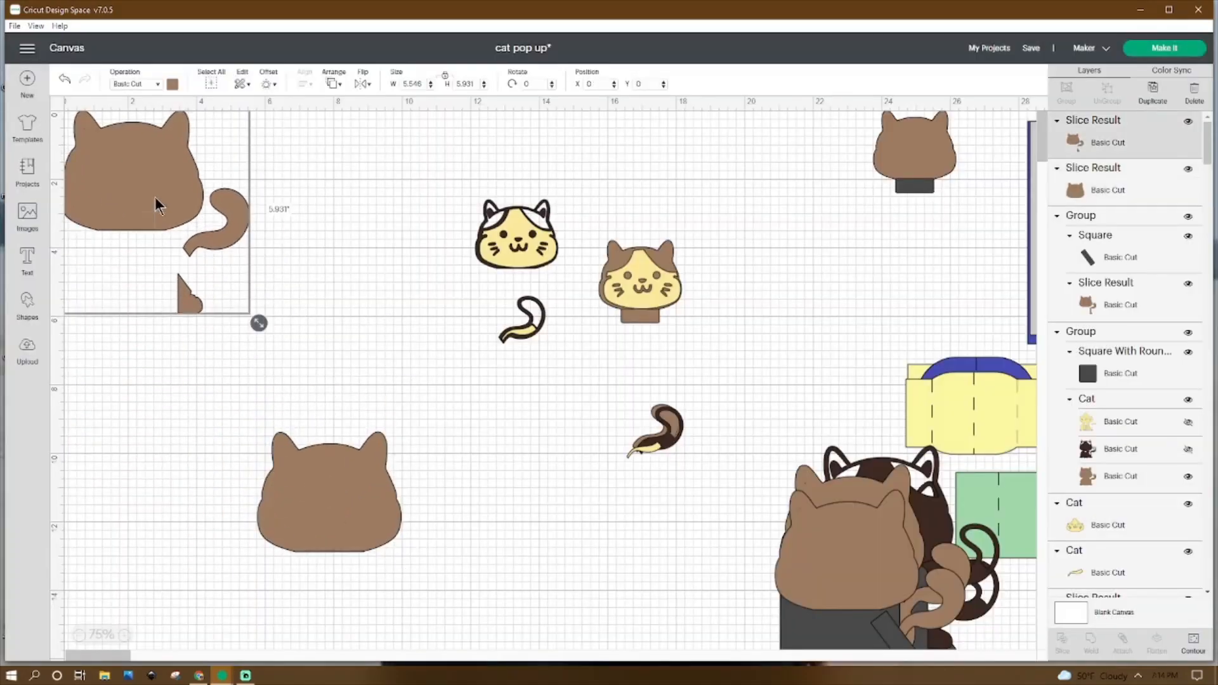
pyautogui.click(1193, 642)
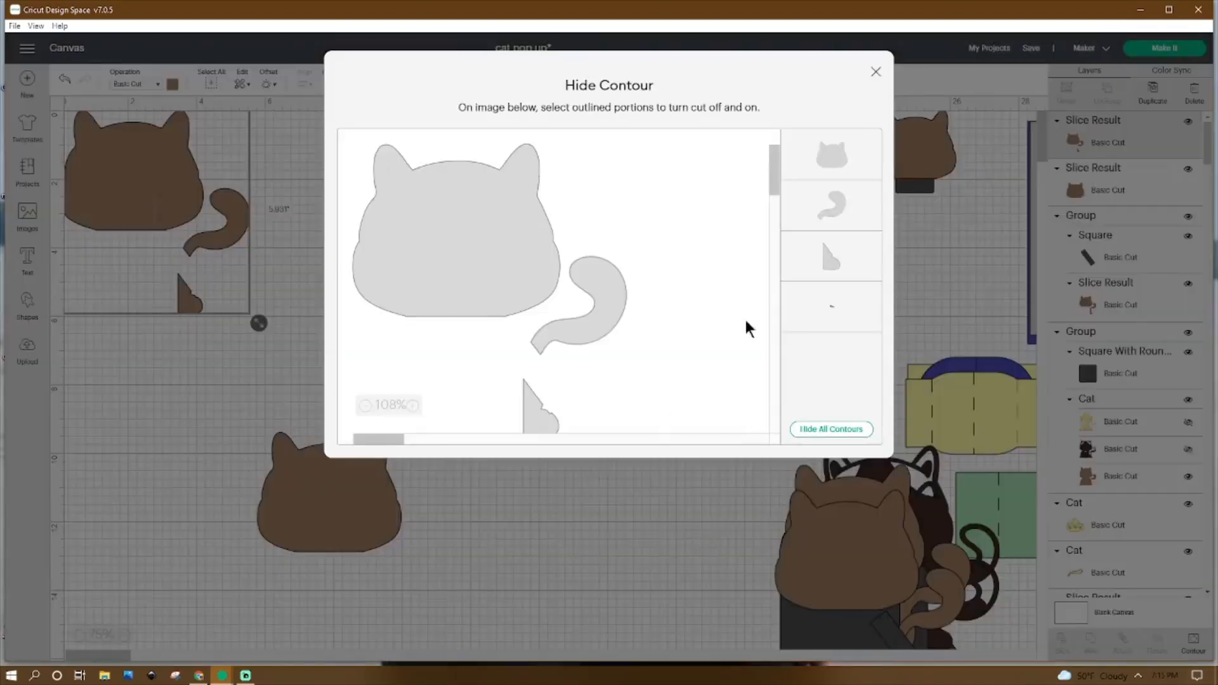
pyautogui.click(831, 429)
pyautogui.click(844, 200)
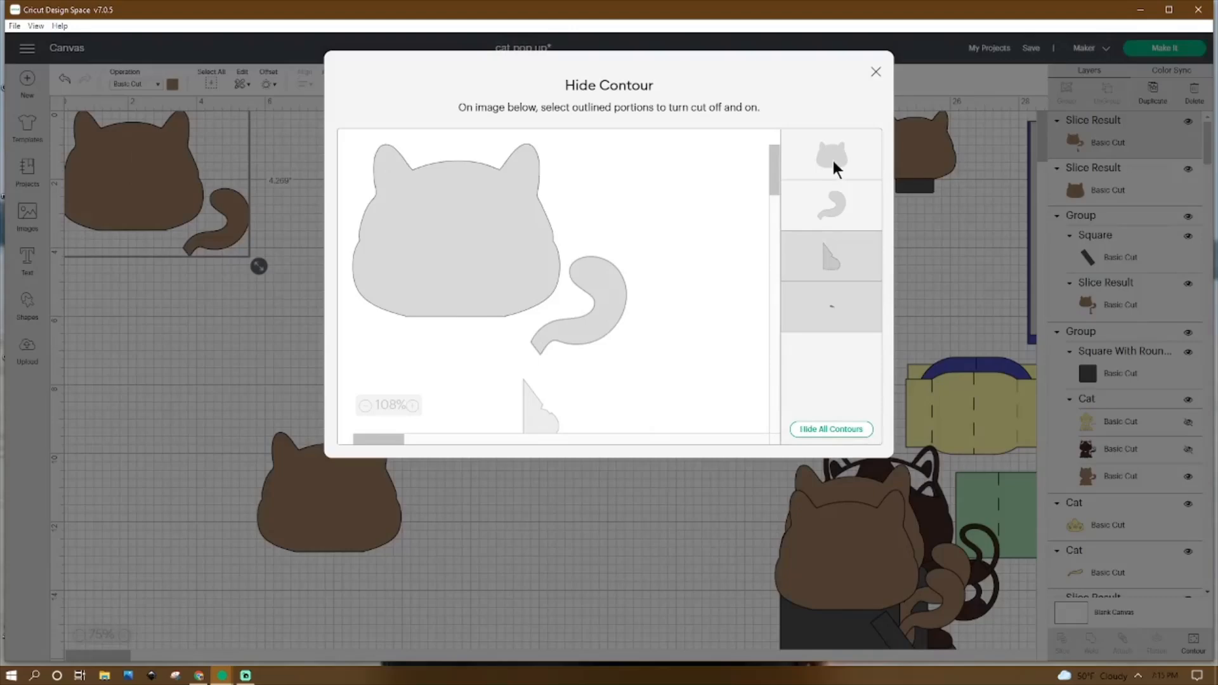
pyautogui.click(833, 160)
pyautogui.click(876, 73)
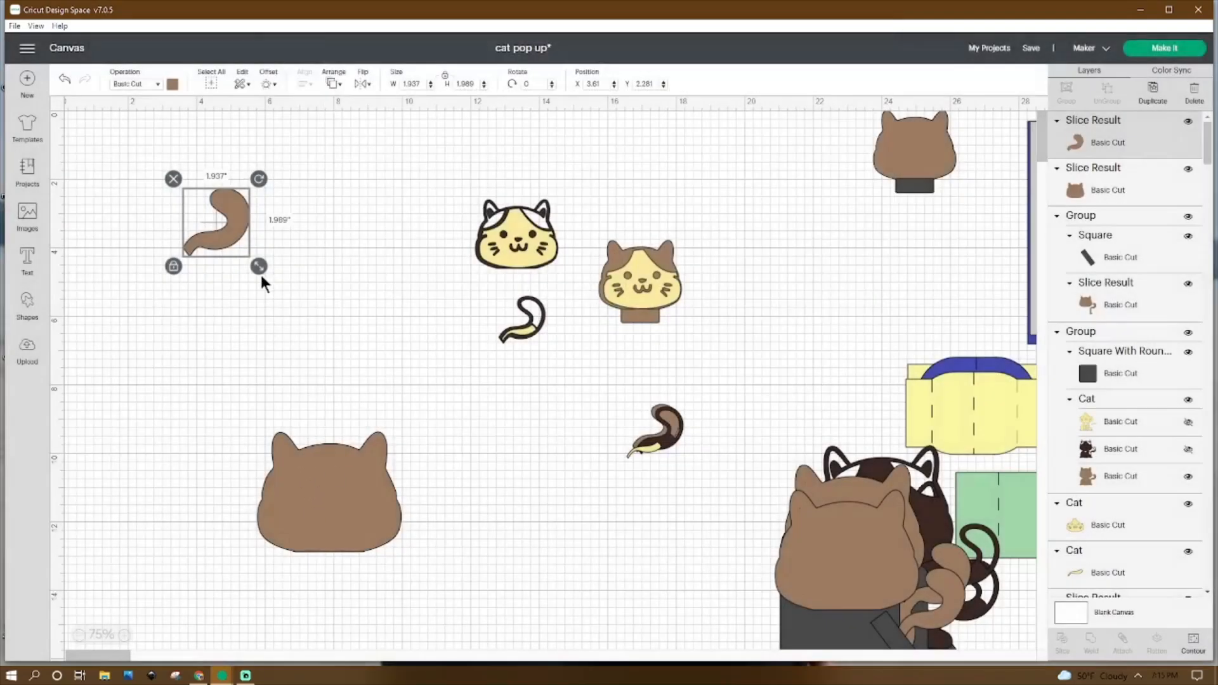
pyautogui.moveTo(229, 229); pyautogui.dragTo(172, 329)
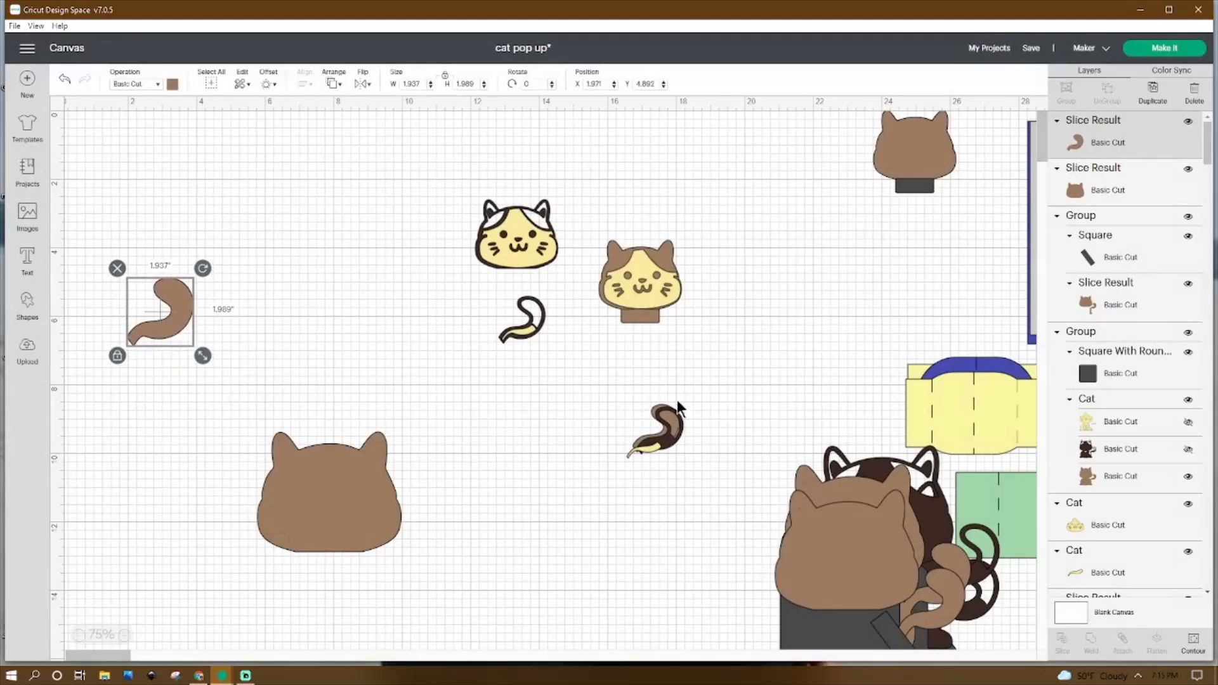
# Step: Move the dark tail off the small layered brown tail and set the new brown tail's width to 1.355 in
pyautogui.moveTo(656, 413); pyautogui.dragTo(664, 430)
pyautogui.click(661, 412)
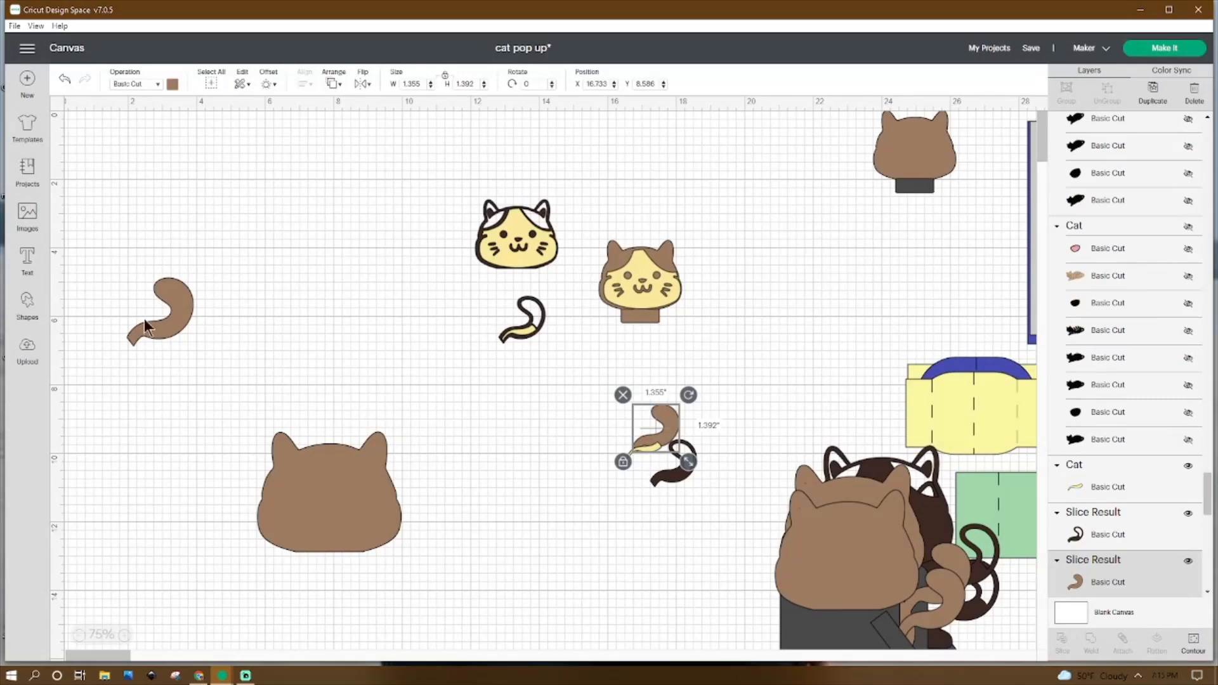
pyautogui.click(185, 317)
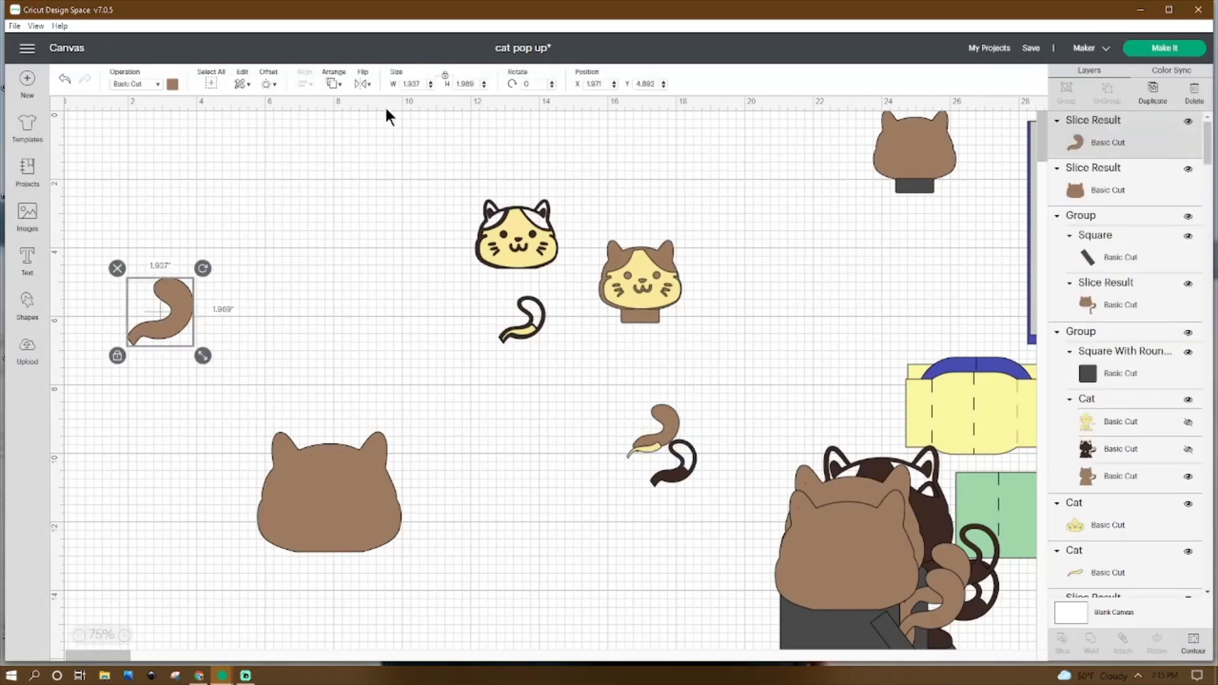
pyautogui.doubleClick(404, 83)
pyautogui.write('1.355')
pyautogui.press('Return')
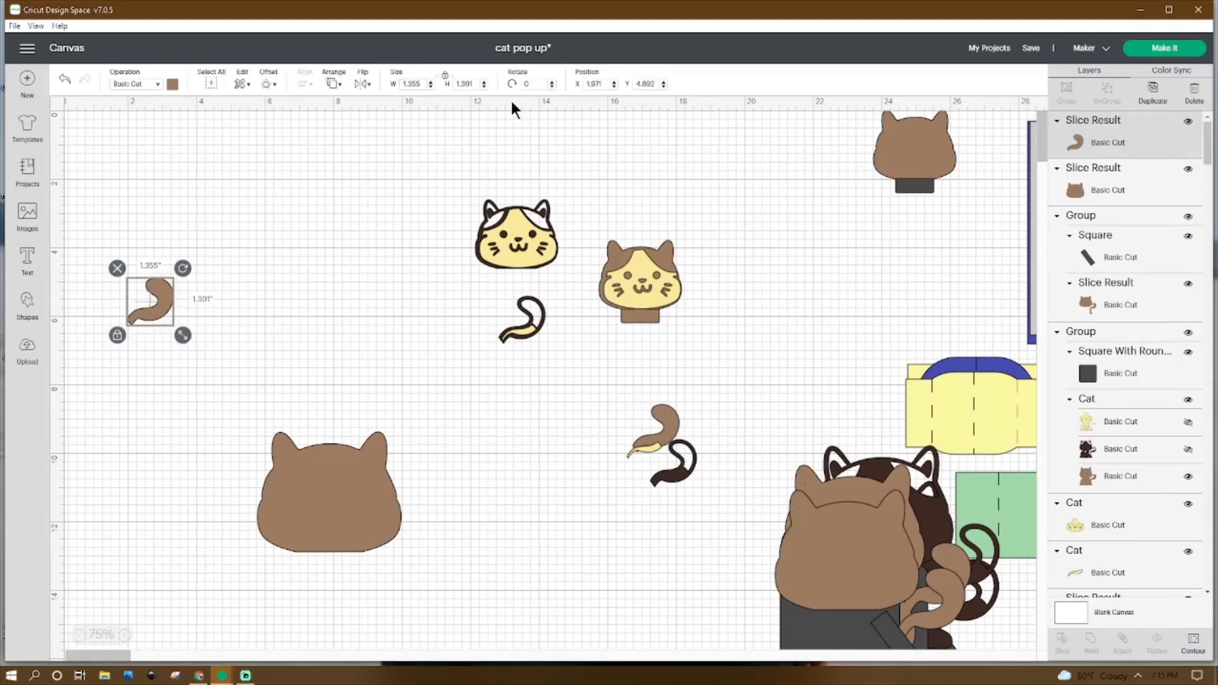
pyautogui.click(670, 422)
pyautogui.click(154, 301)
pyautogui.click(663, 418)
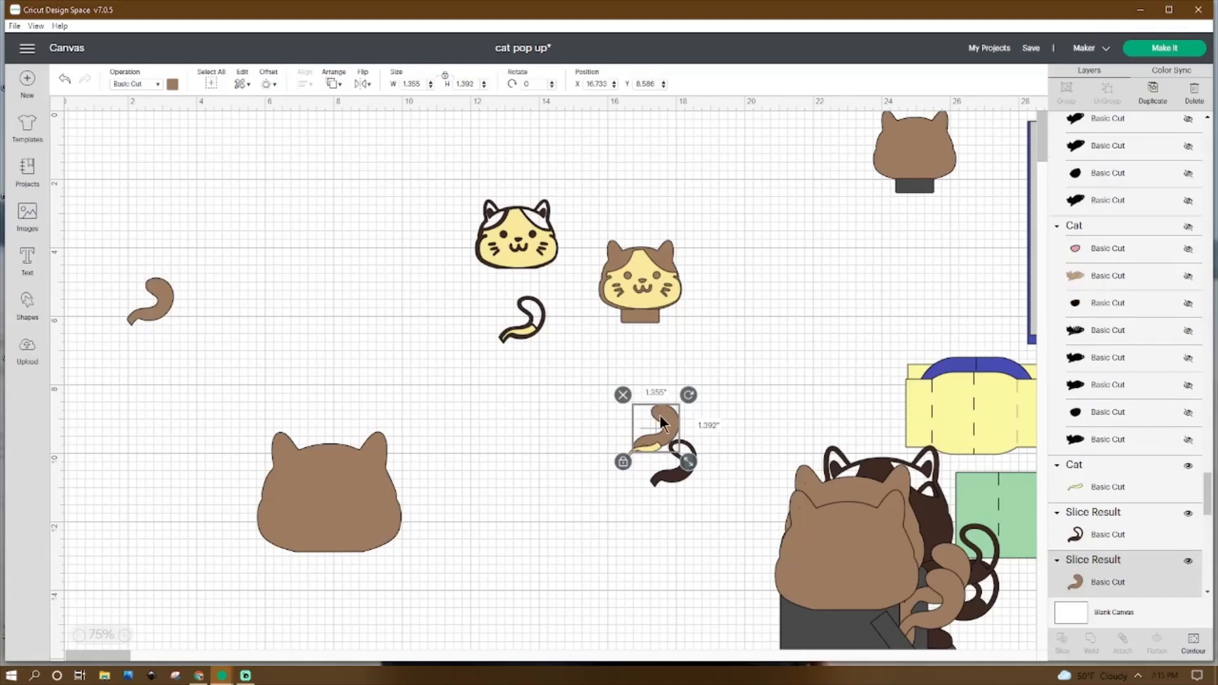
# Step: Move the black and yellow tail next to the new brown tail and move the brown tail backward in the layer order
pyautogui.click(523, 330)
pyautogui.click(557, 299)
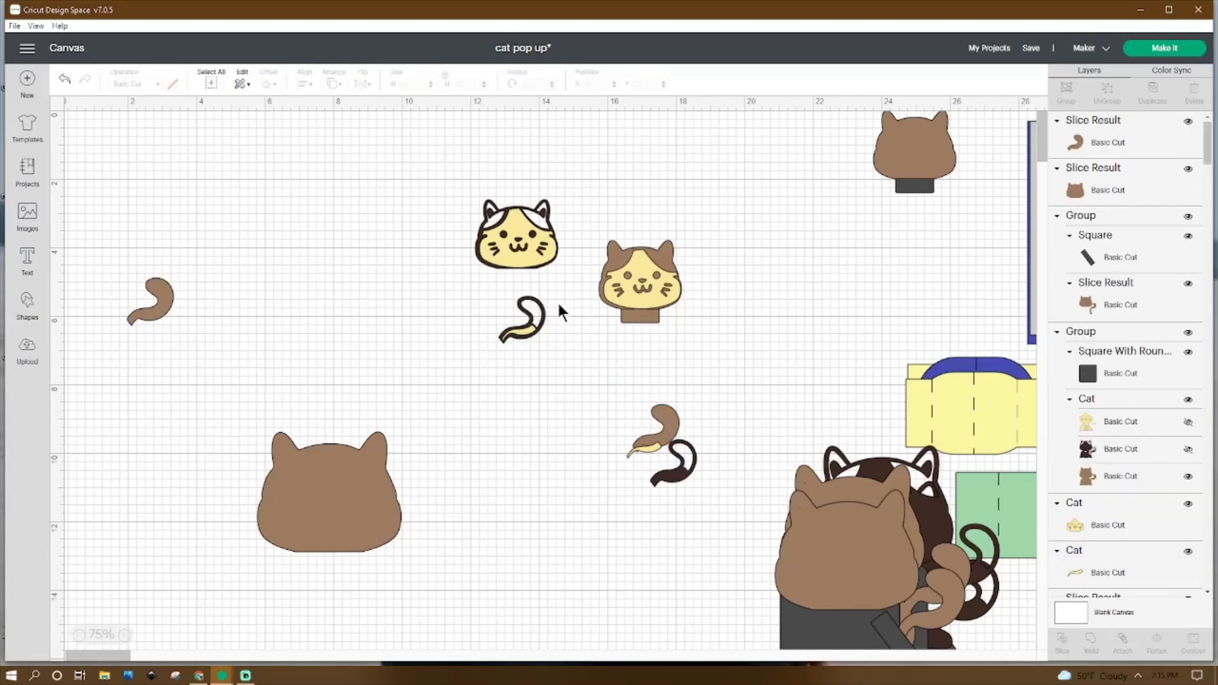
pyautogui.click(500, 334)
pyautogui.moveTo(516, 328); pyautogui.dragTo(213, 358)
pyautogui.click(156, 308)
pyautogui.rightClick(156, 309)
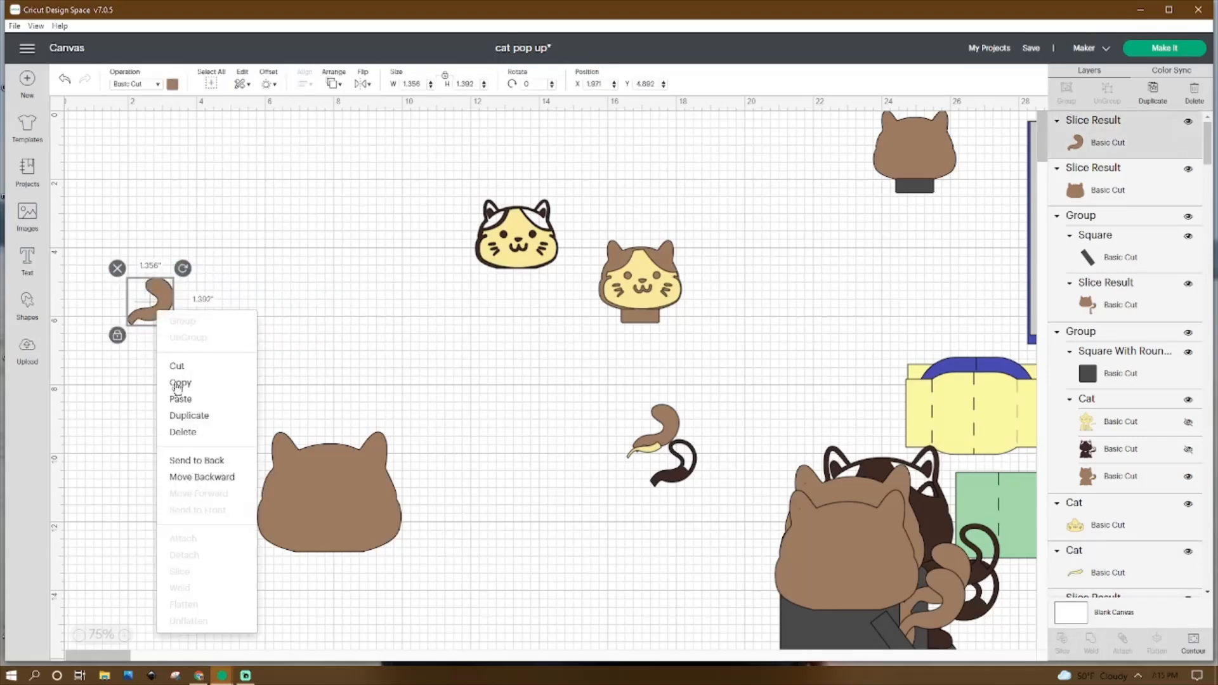
pyautogui.click(190, 474)
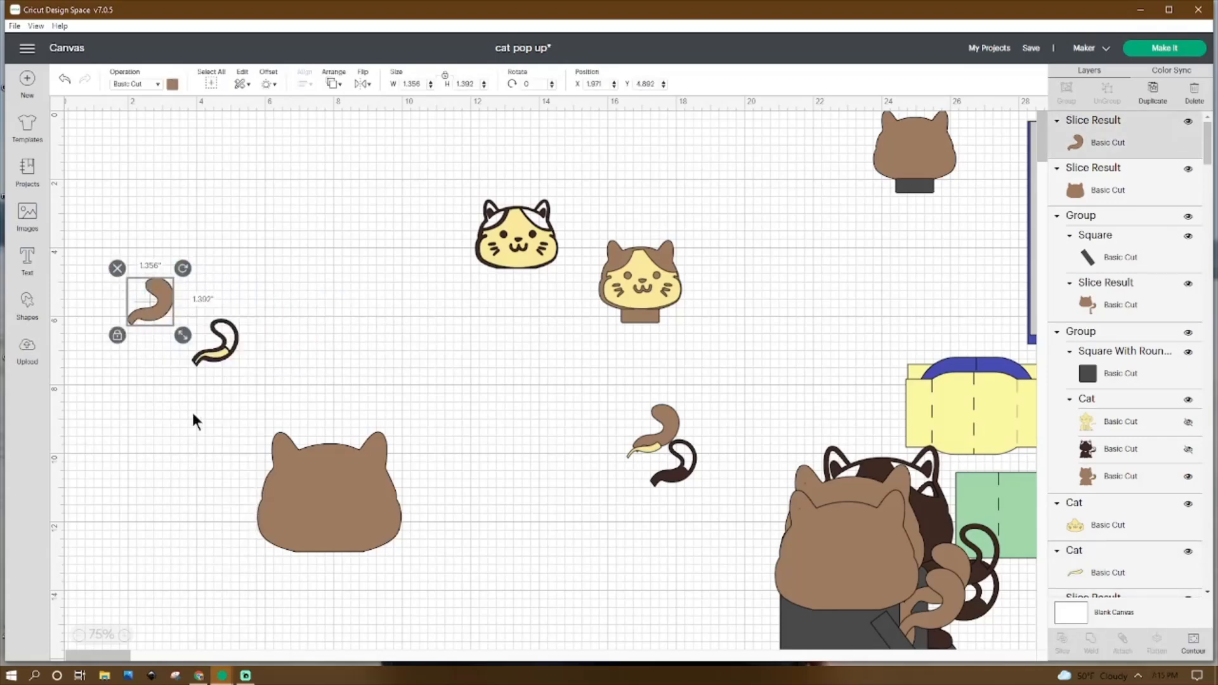
# Step: Align the black and yellow tail layers on top of the new brown tail
pyautogui.click(196, 363)
pyautogui.moveTo(186, 343); pyautogui.dragTo(221, 314)
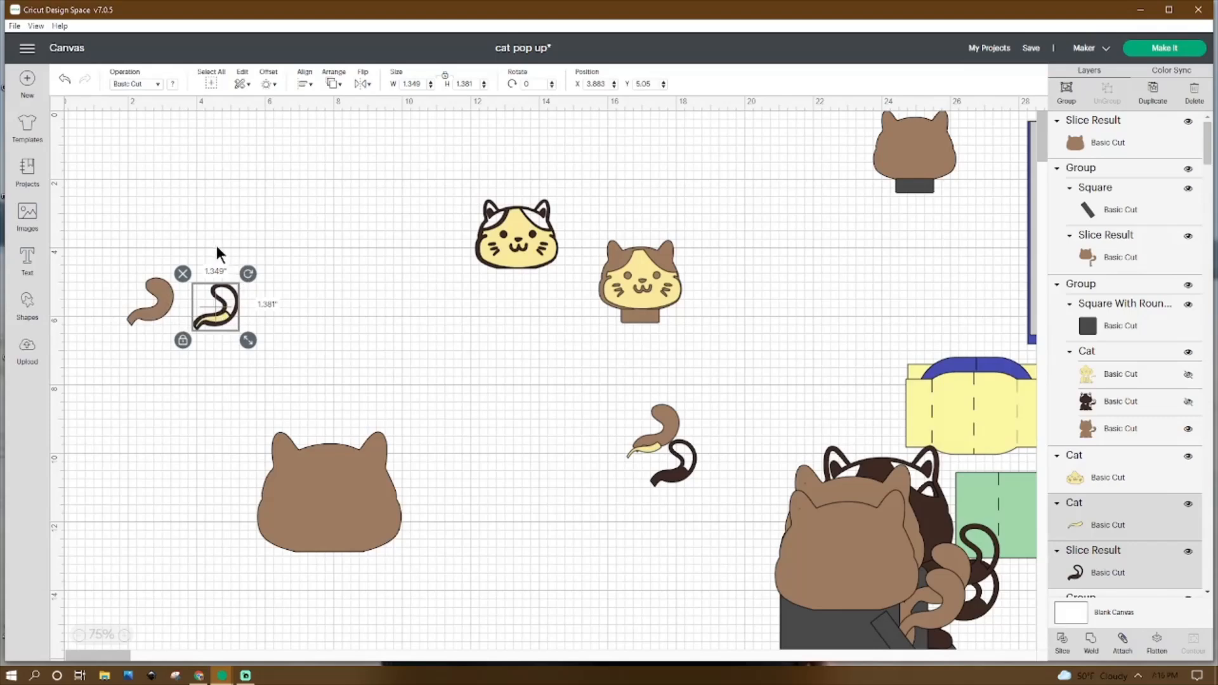
pyautogui.moveTo(234, 315); pyautogui.dragTo(163, 309)
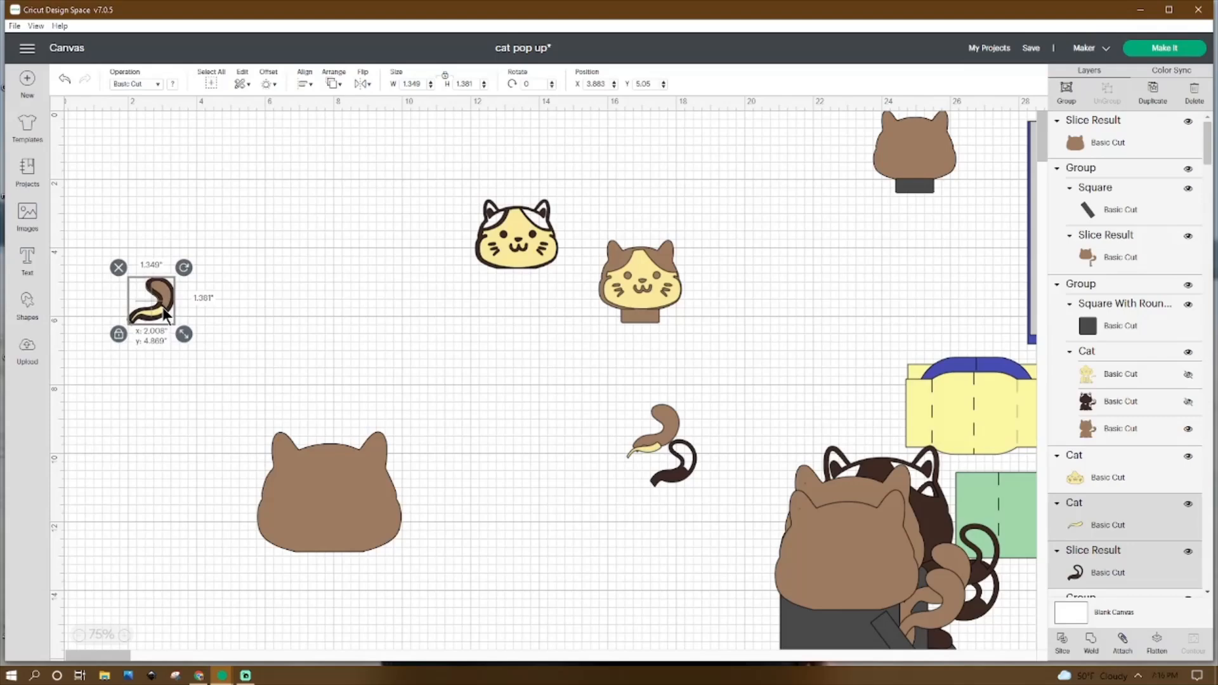
# Step: Group the brown, black and yellow tail layers and move the group below the small cat faces
pyautogui.click(279, 223)
pyautogui.moveTo(193, 259); pyautogui.dragTo(132, 346)
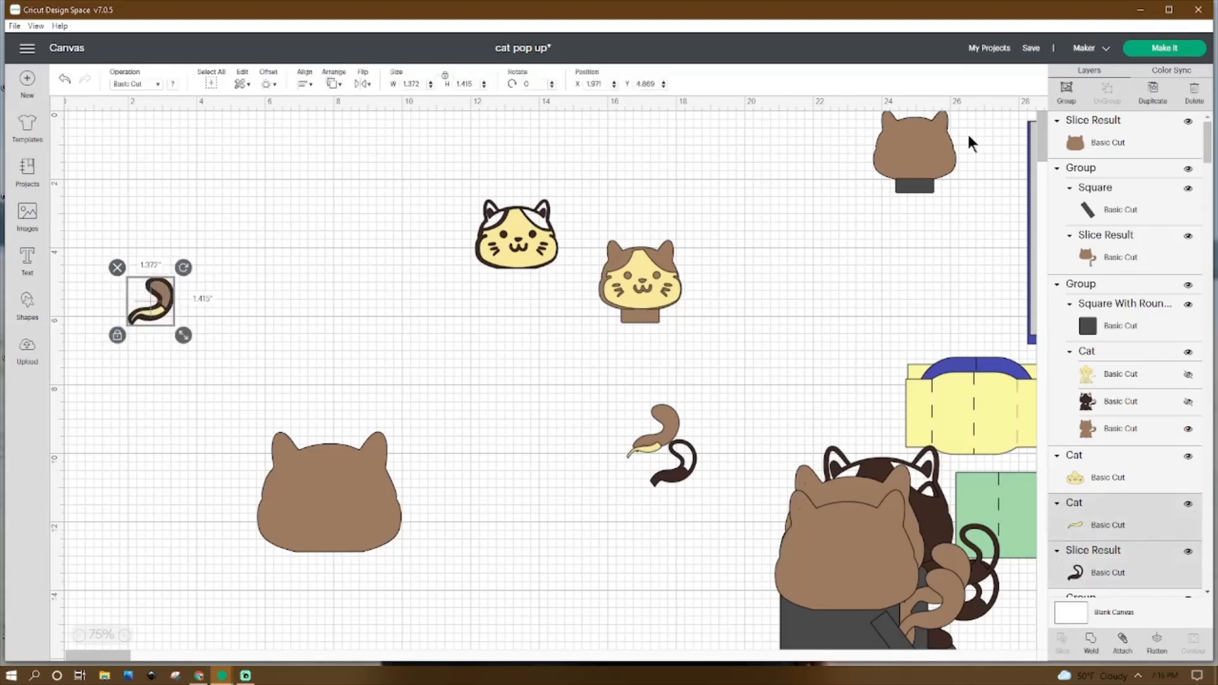
pyautogui.click(1066, 90)
pyautogui.moveTo(164, 323); pyautogui.dragTo(563, 336)
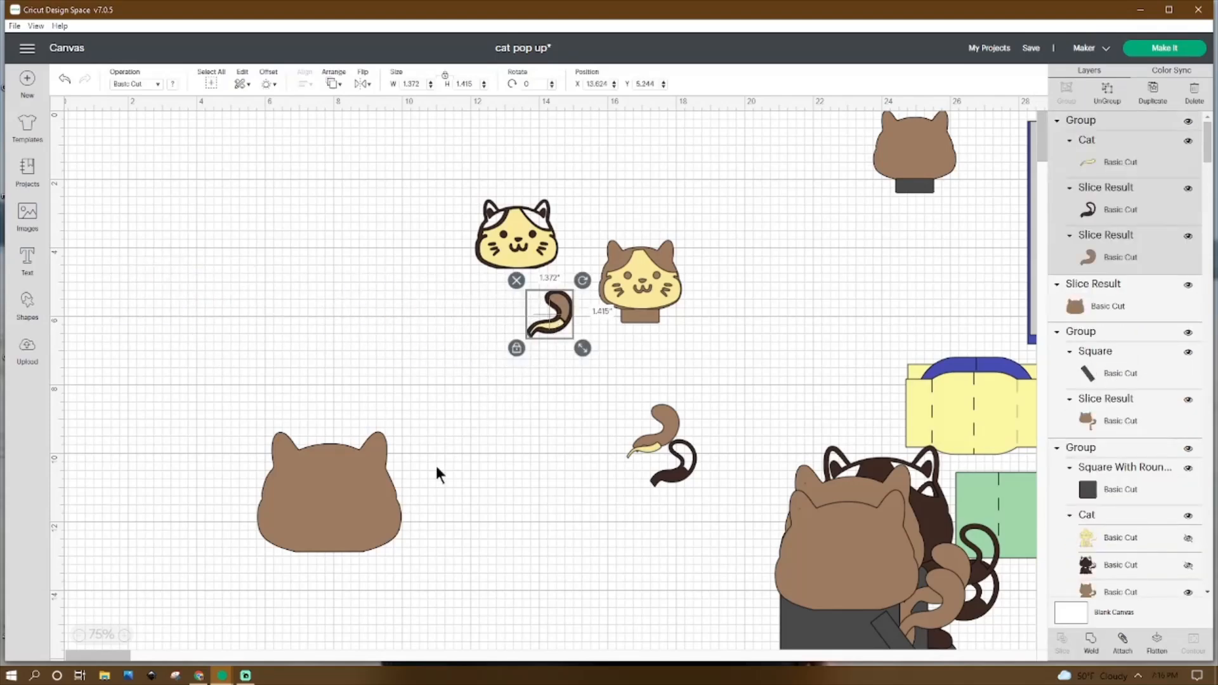
# Step: Size the large brown head to 2.407 in wide and place it at the canvas origin above a dark rounded rectangle tab
pyautogui.click(375, 511)
pyautogui.moveTo(381, 515); pyautogui.dragTo(491, 138)
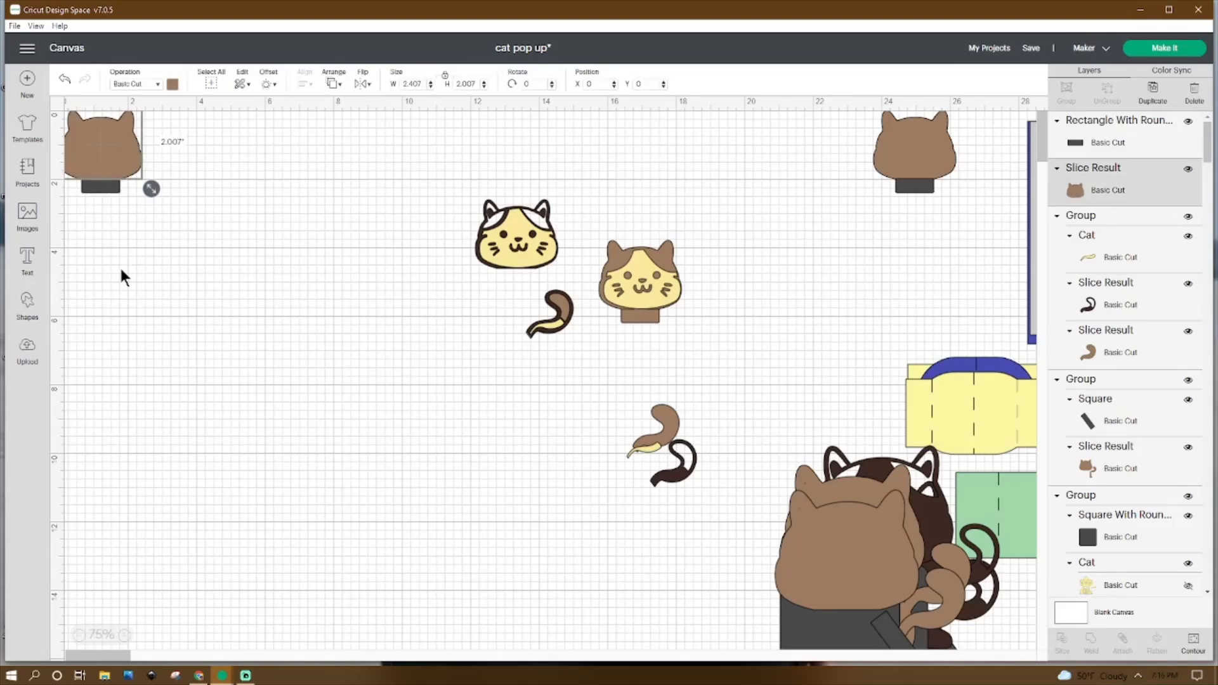
# Step: Examine the basic shapes, then the size and position of the dark rectangle tab and the brown head at the canvas origin
pyautogui.click(103, 305)
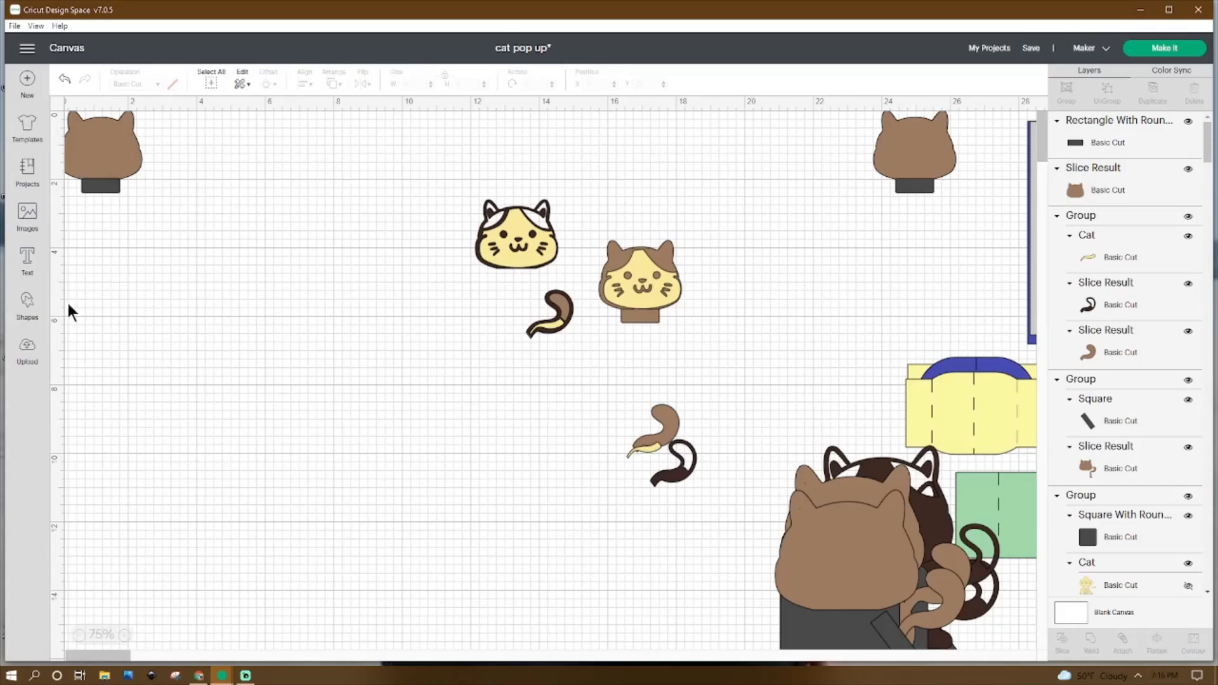
pyautogui.click(28, 306)
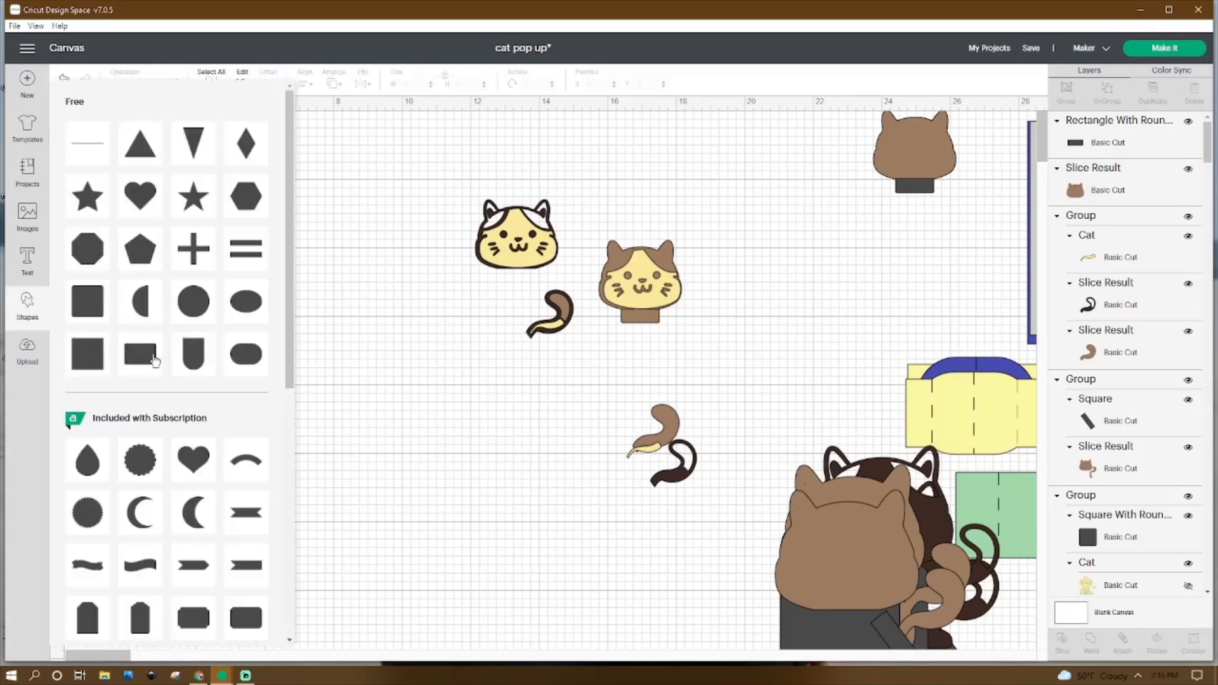
pyautogui.click(324, 266)
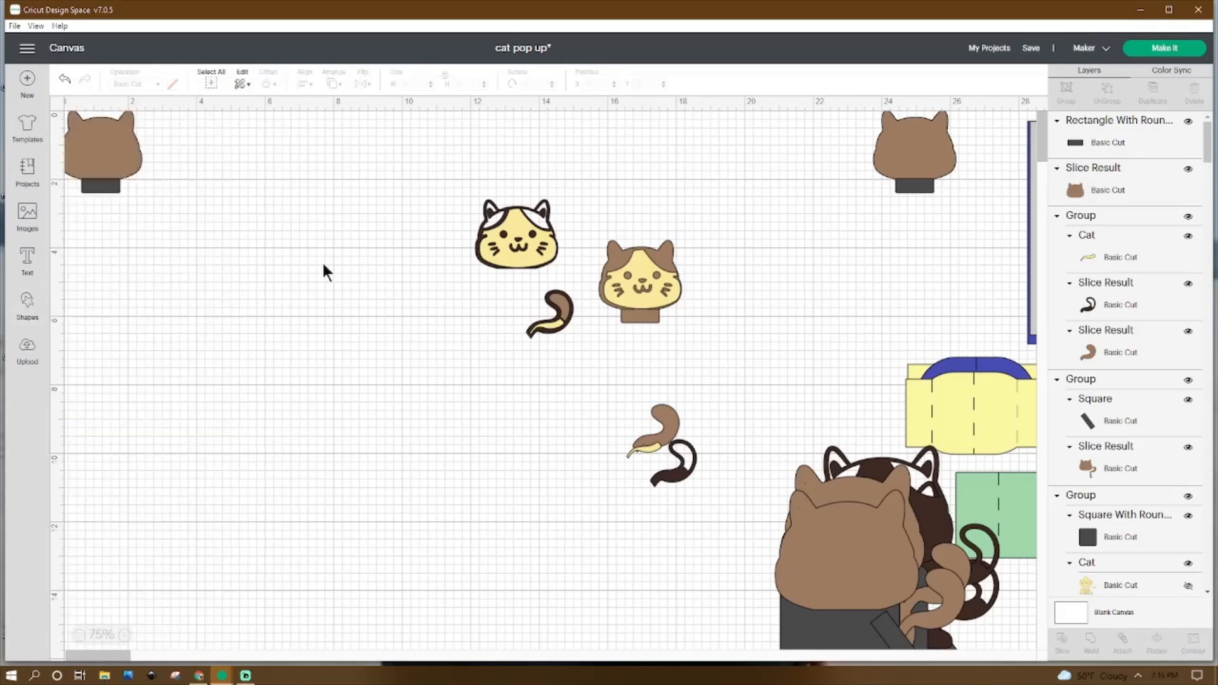
pyautogui.click(95, 191)
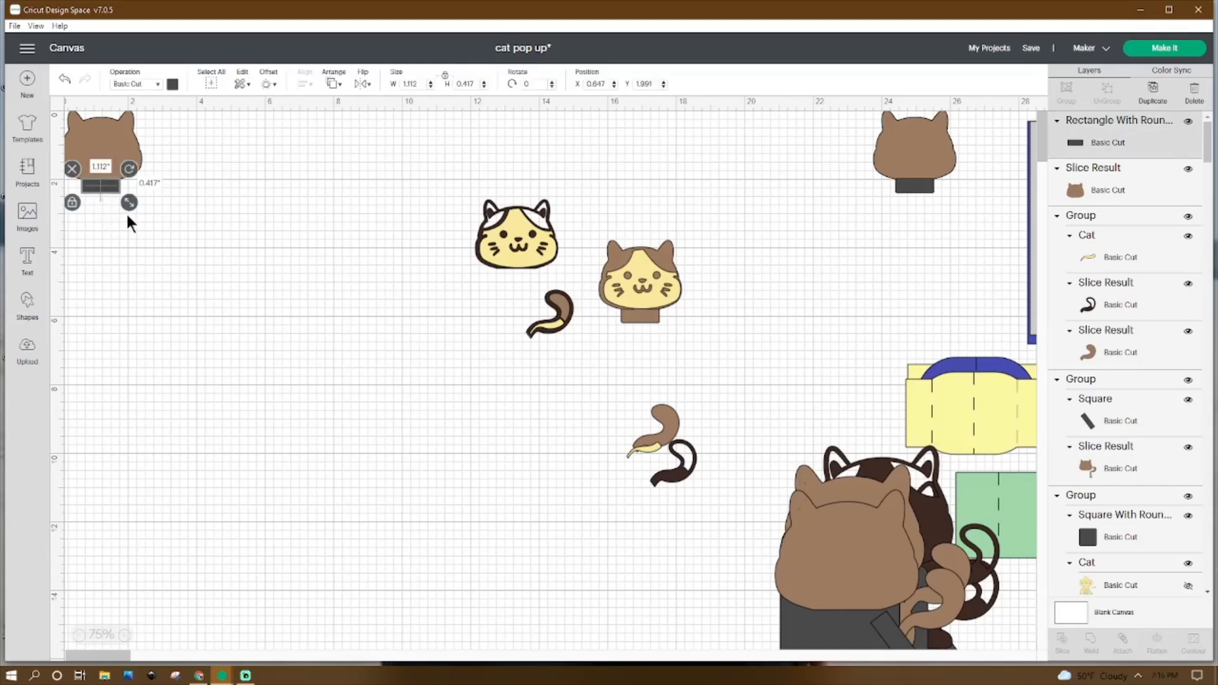
pyautogui.click(200, 166)
pyautogui.click(94, 139)
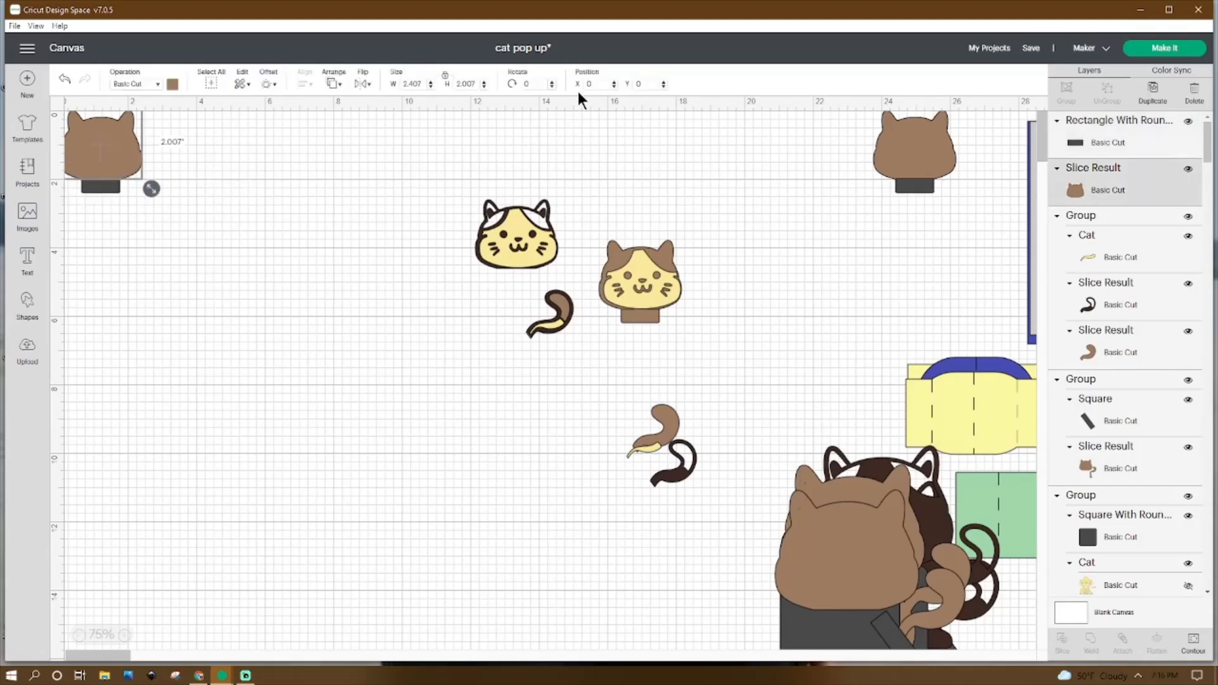
pyautogui.click(105, 259)
pyautogui.click(97, 187)
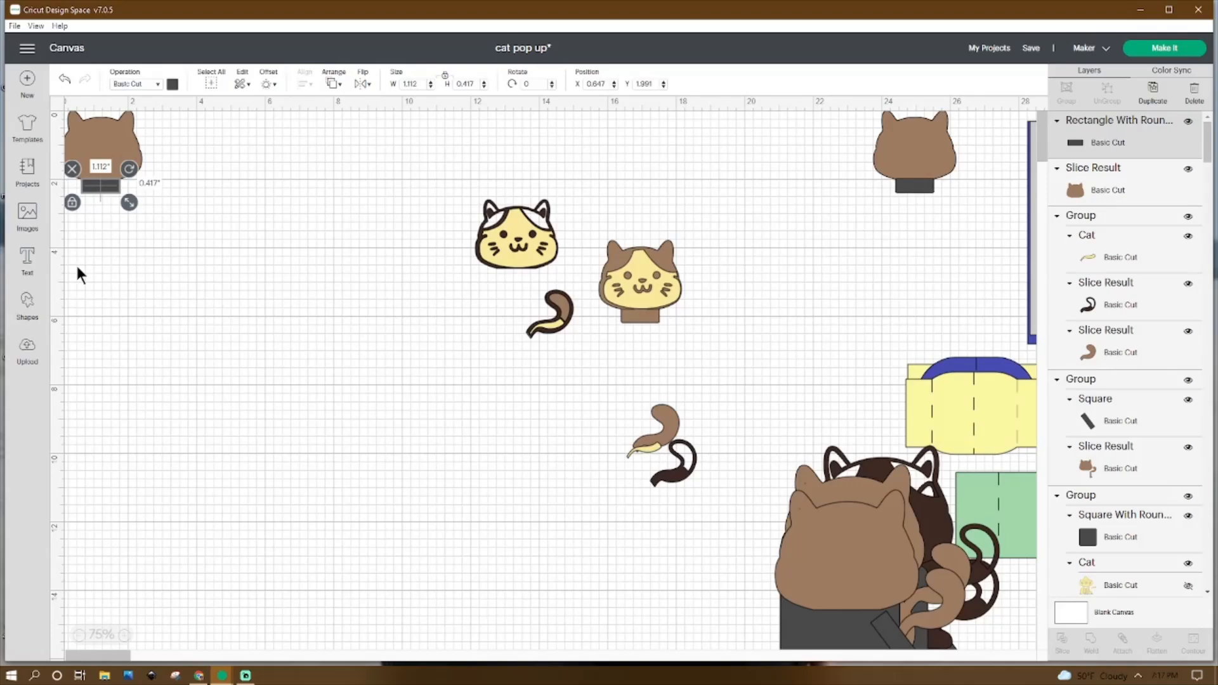
# Step: Weld the dark rectangle tab to the brown head at the canvas origin
pyautogui.click(176, 149)
pyautogui.moveTo(166, 240); pyautogui.dragTo(64, 114)
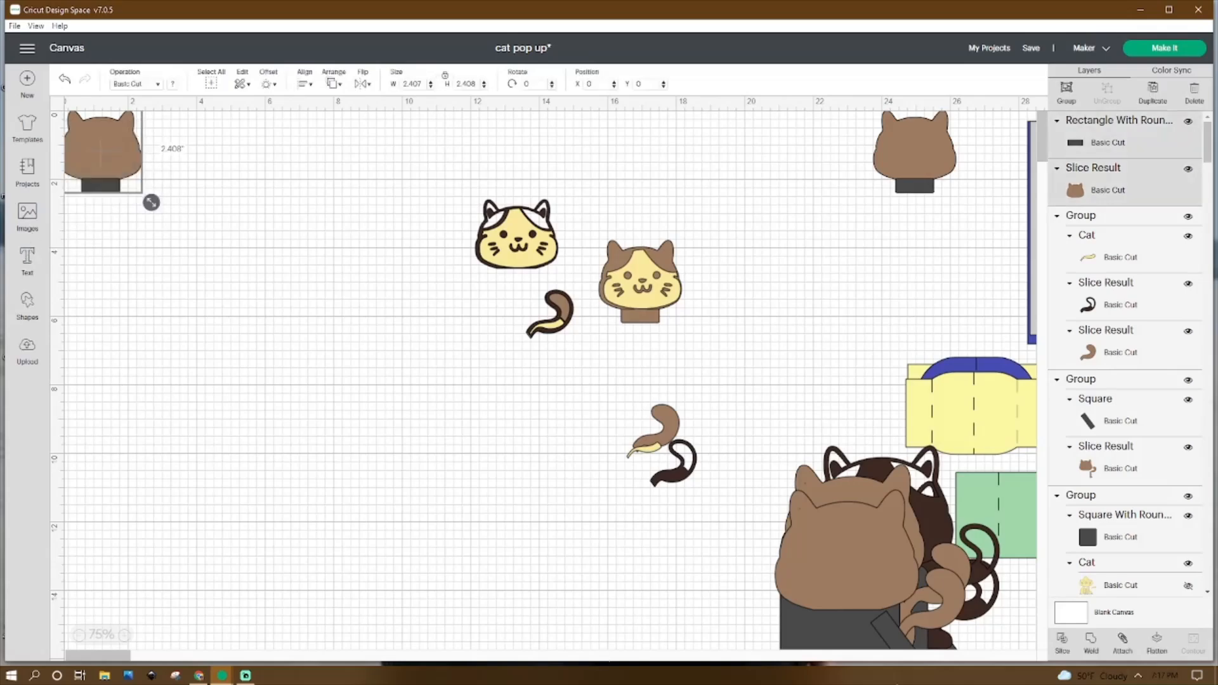
pyautogui.click(1089, 639)
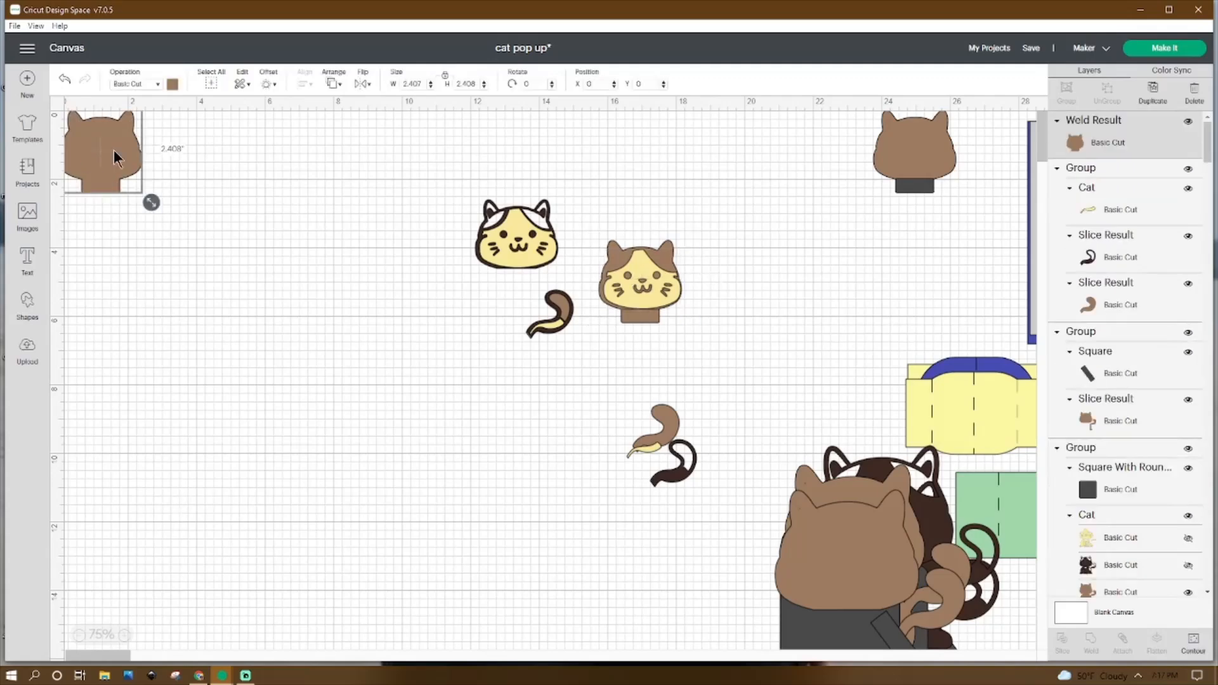
# Step: Move the yellow face off the small brown head and place the brown head with its attached score line at the canvas origin
pyautogui.moveTo(643, 285); pyautogui.dragTo(713, 292)
pyautogui.click(637, 289)
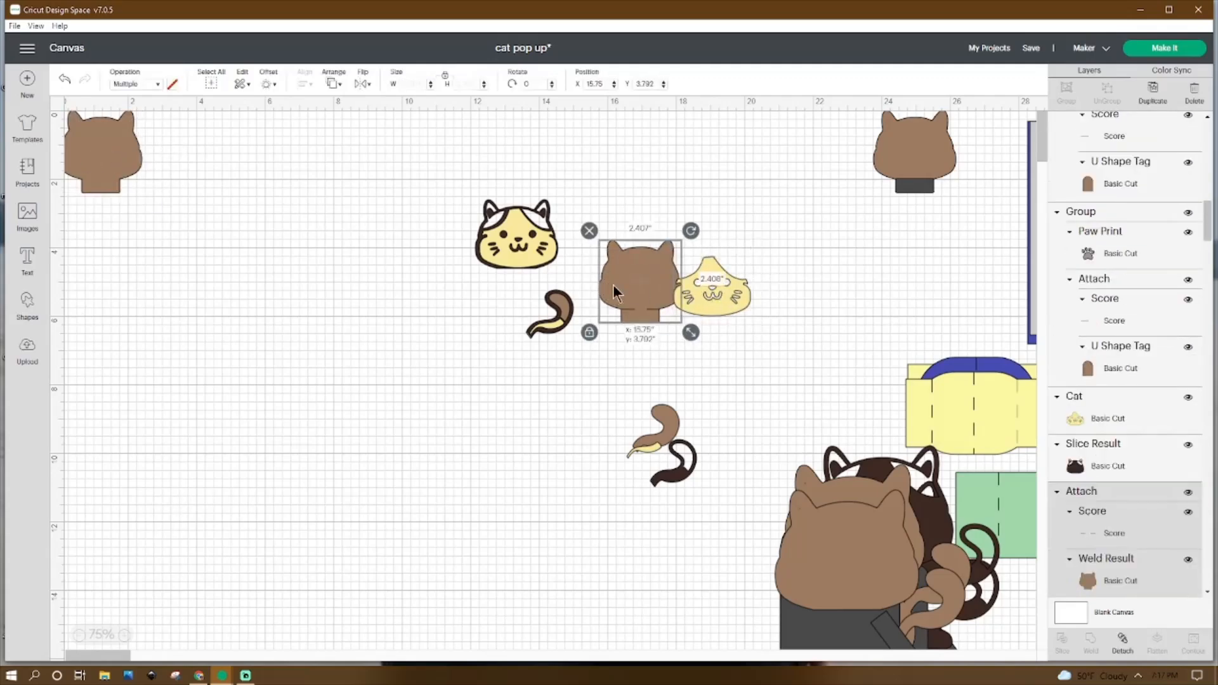
pyautogui.click(111, 166)
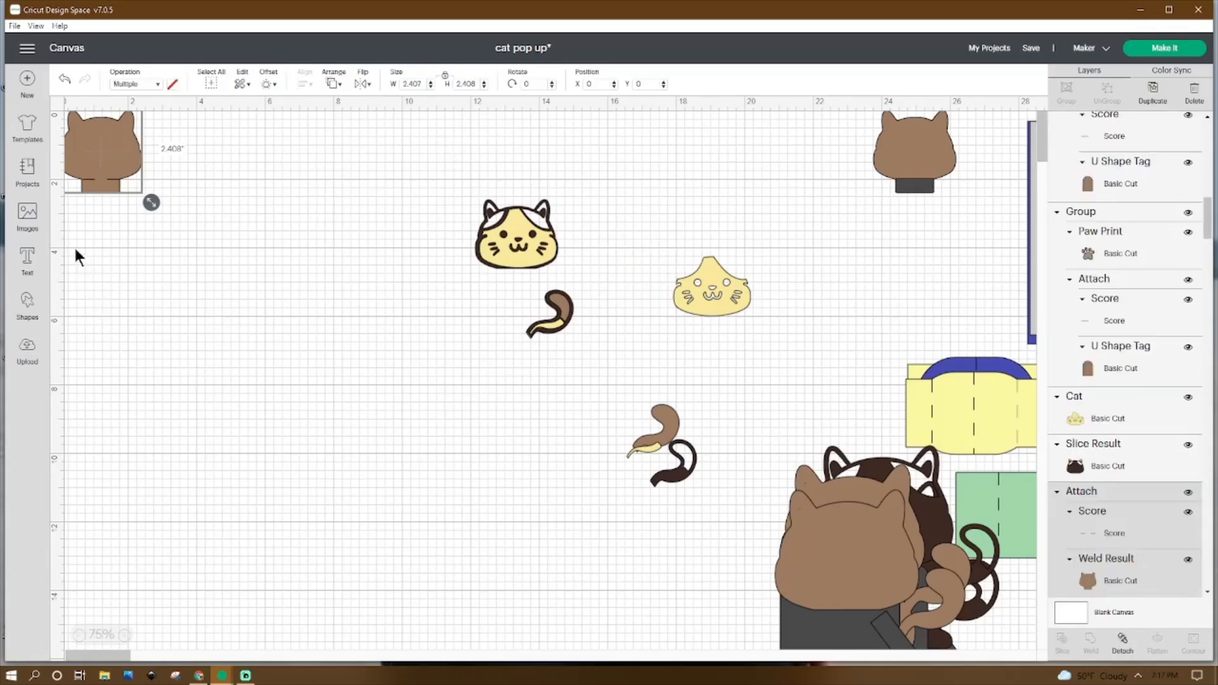
# Step: Add a score line from the basic shapes and delete it
pyautogui.click(28, 307)
pyautogui.click(79, 155)
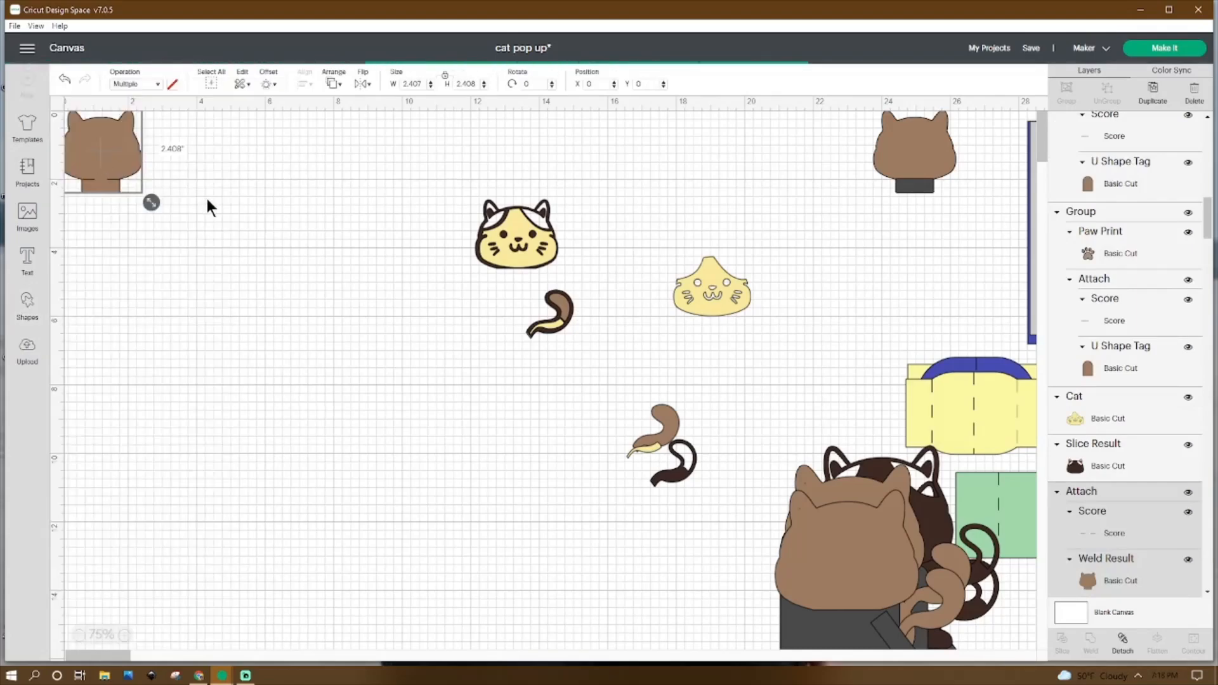
pyautogui.moveTo(87, 164); pyautogui.dragTo(255, 197)
pyautogui.press('Delete')
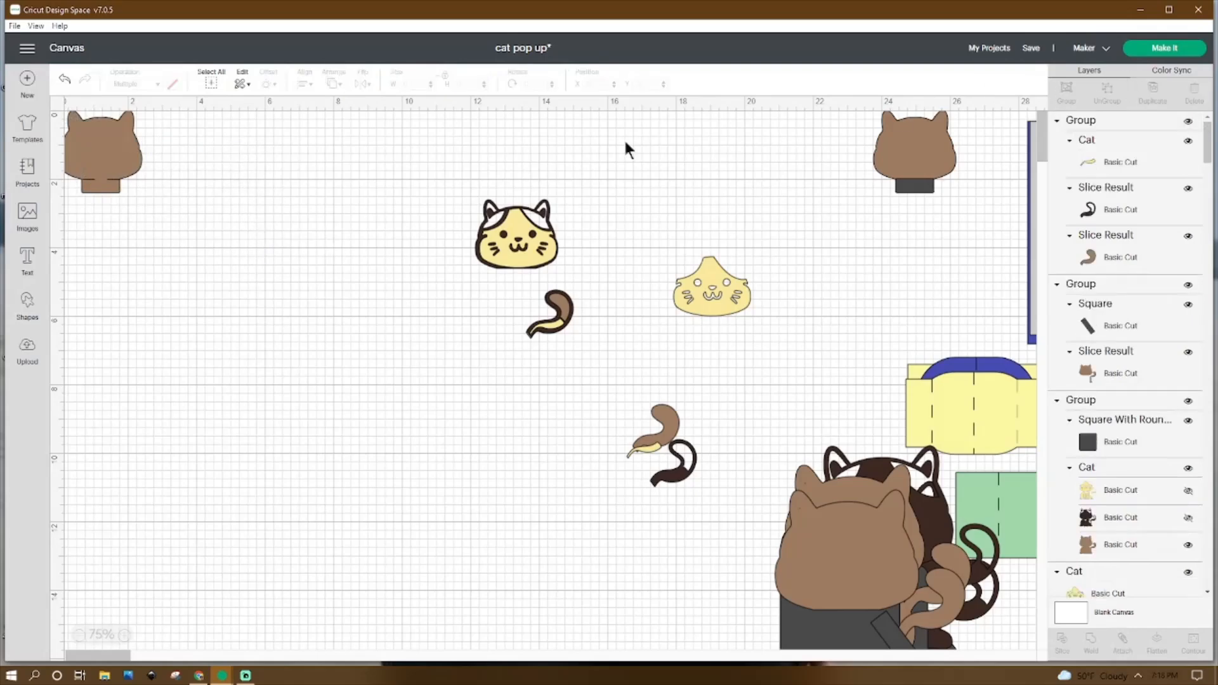
# Step: Detach the score line from the brown head at the canvas origin and check the line and the head separately
pyautogui.click(137, 157)
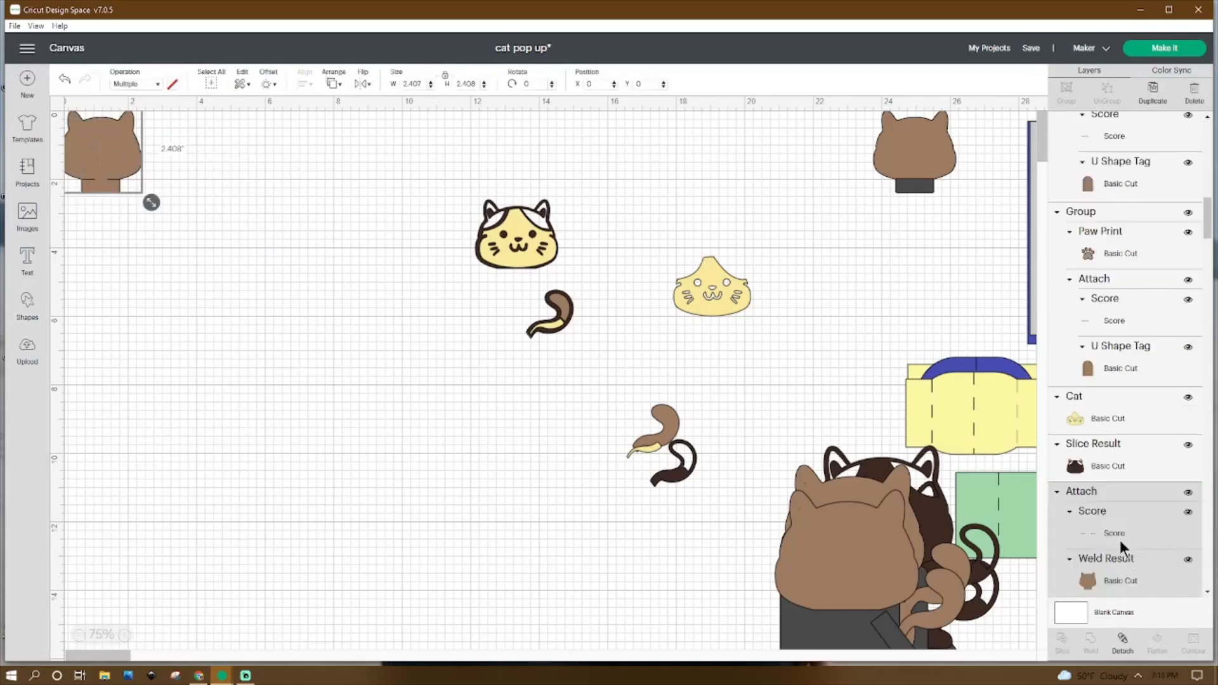
pyautogui.click(1122, 639)
pyautogui.click(105, 178)
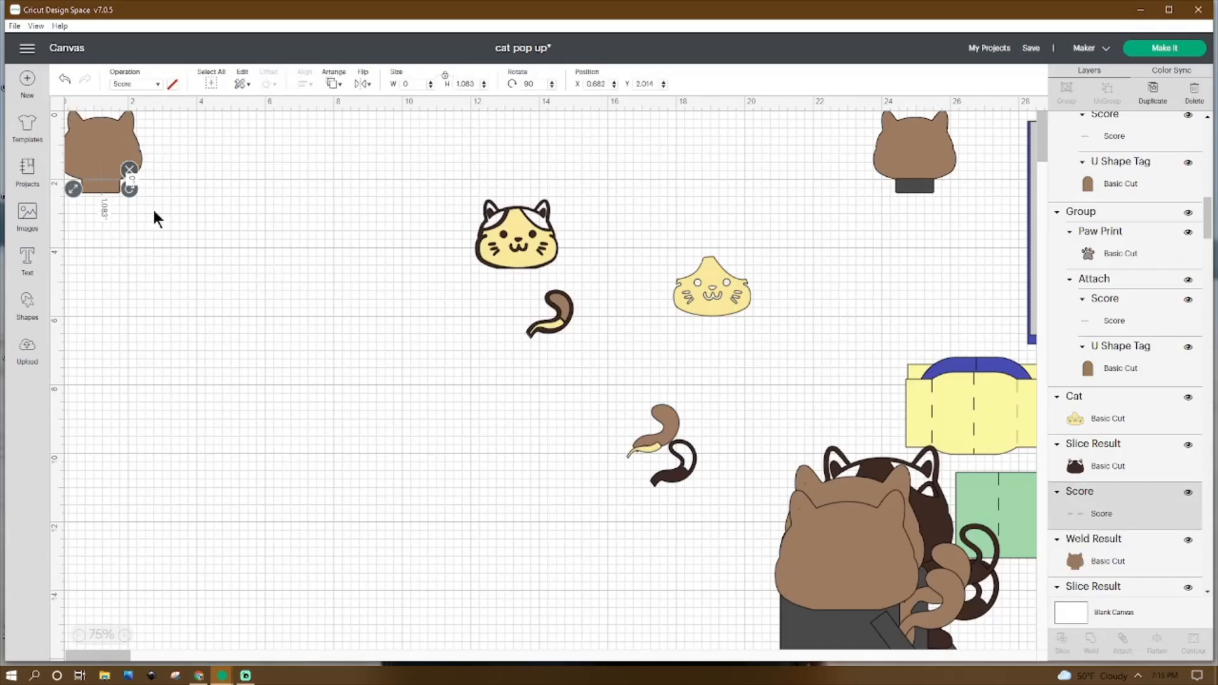
pyautogui.click(129, 163)
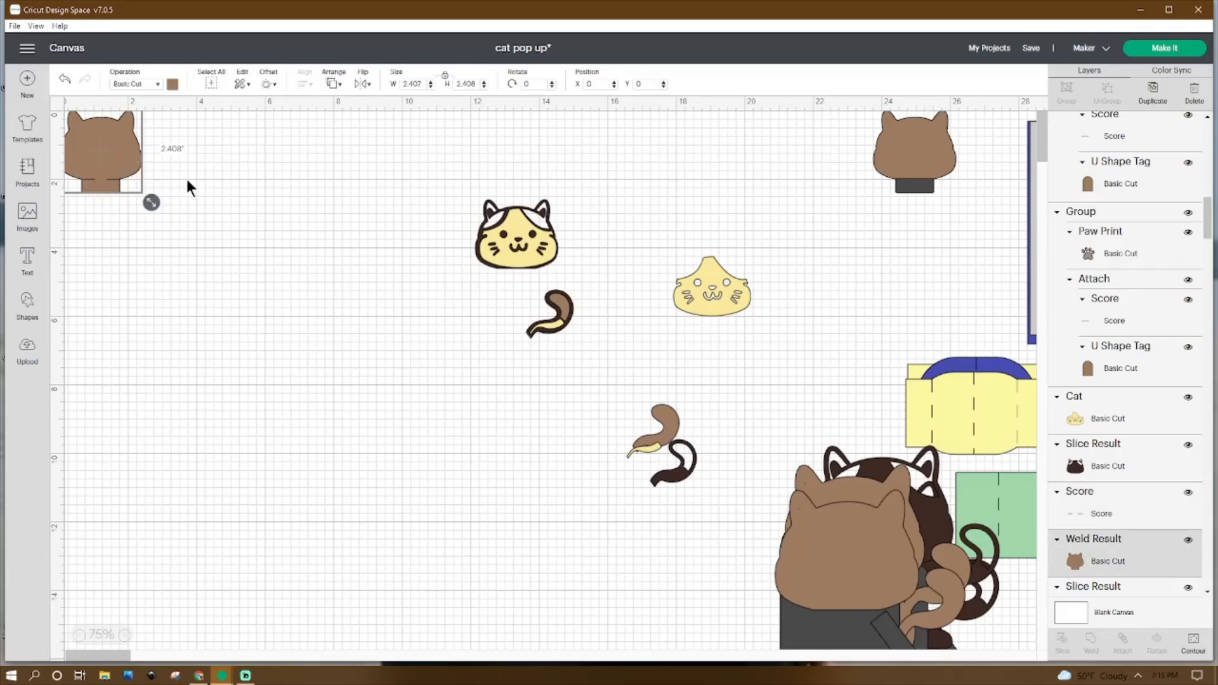
pyautogui.click(217, 173)
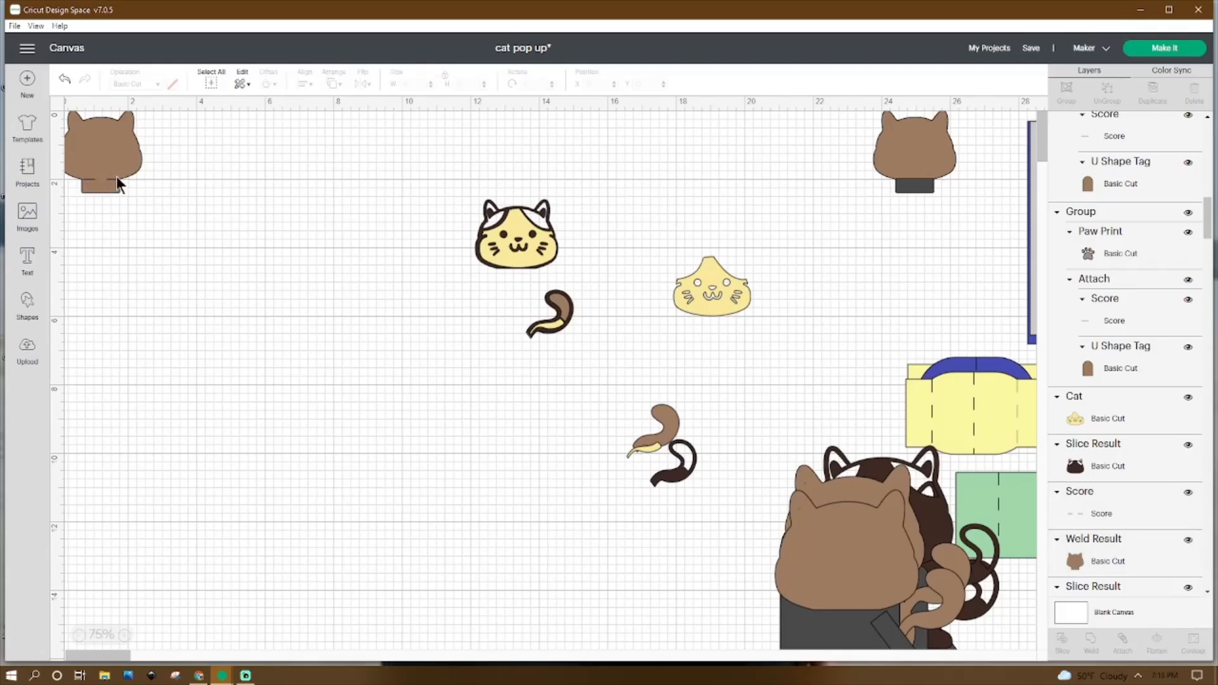
pyautogui.click(102, 181)
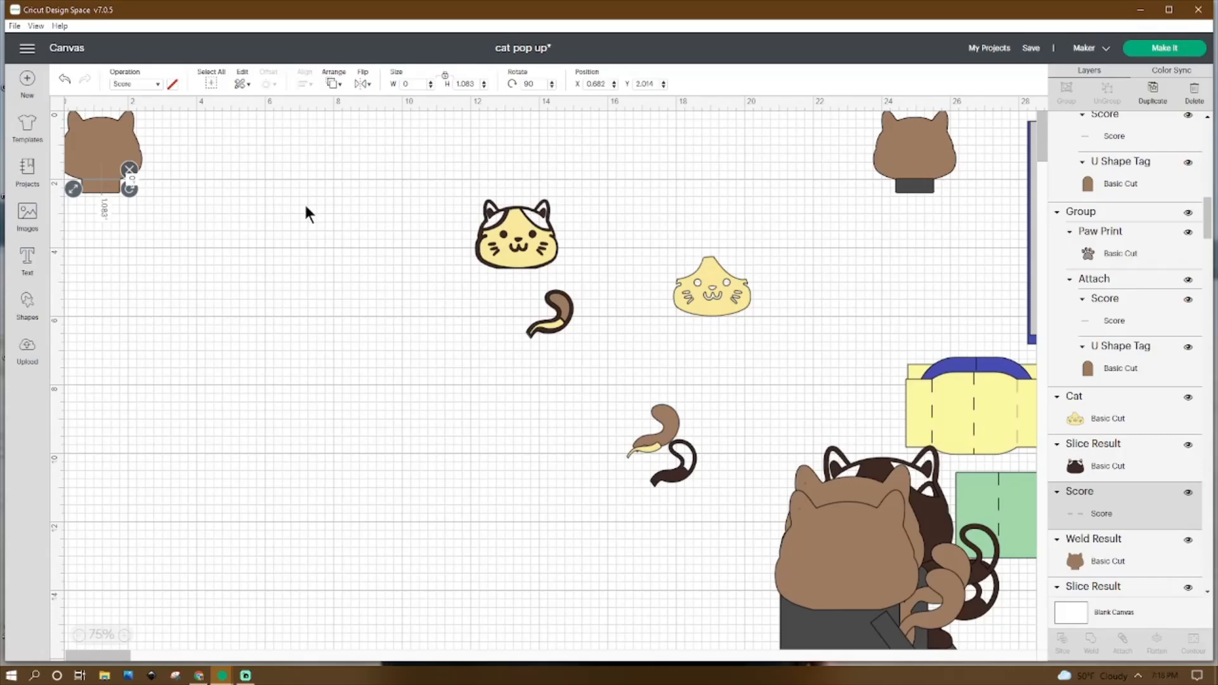
# Step: Attach the score line to the welded brown head at the canvas origin
pyautogui.click(289, 173)
pyautogui.moveTo(212, 112); pyautogui.dragTo(54, 236)
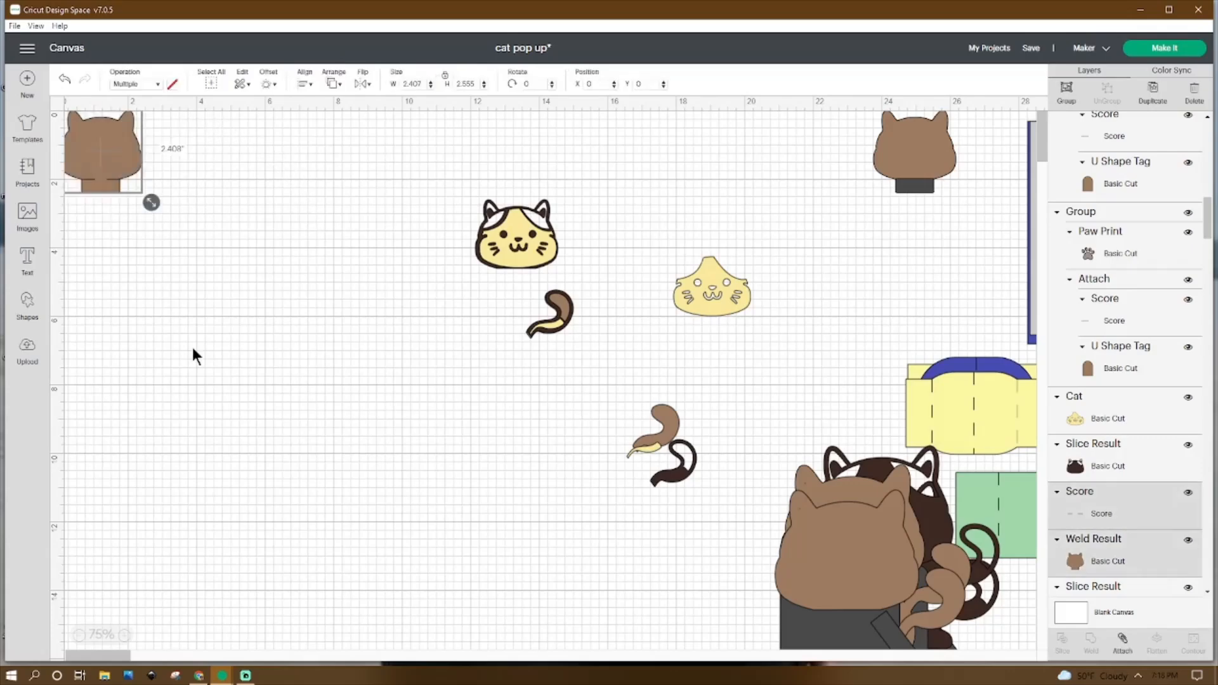
pyautogui.click(1122, 641)
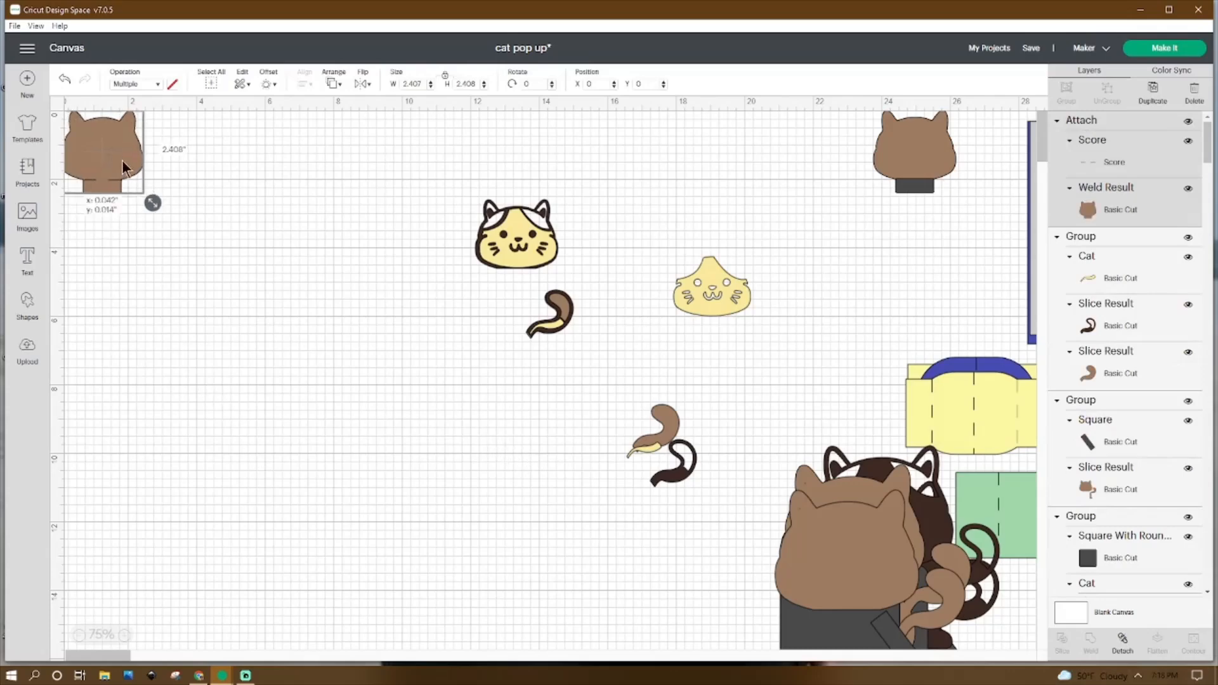
# Step: Move the attached brown head beside the small cat face and send the head to the back
pyautogui.moveTo(122, 159); pyautogui.dragTo(392, 257)
pyautogui.moveTo(498, 256); pyautogui.dragTo(406, 259)
pyautogui.click(392, 252)
pyautogui.rightClick(392, 253)
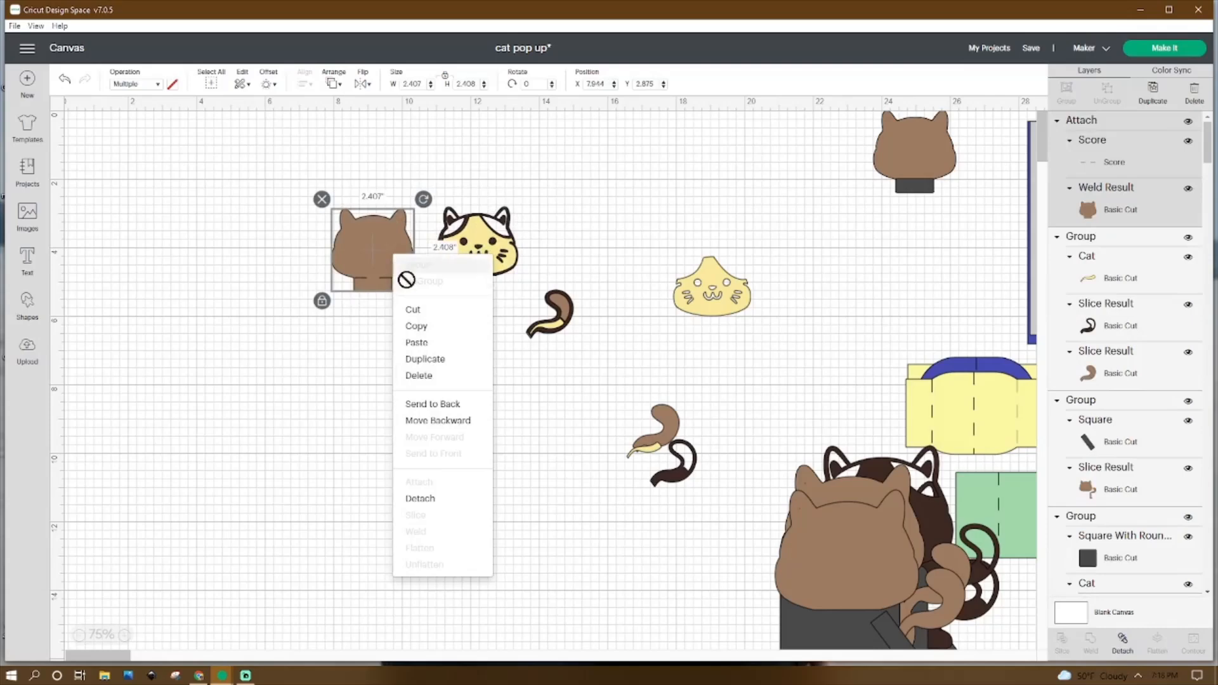
pyautogui.click(448, 405)
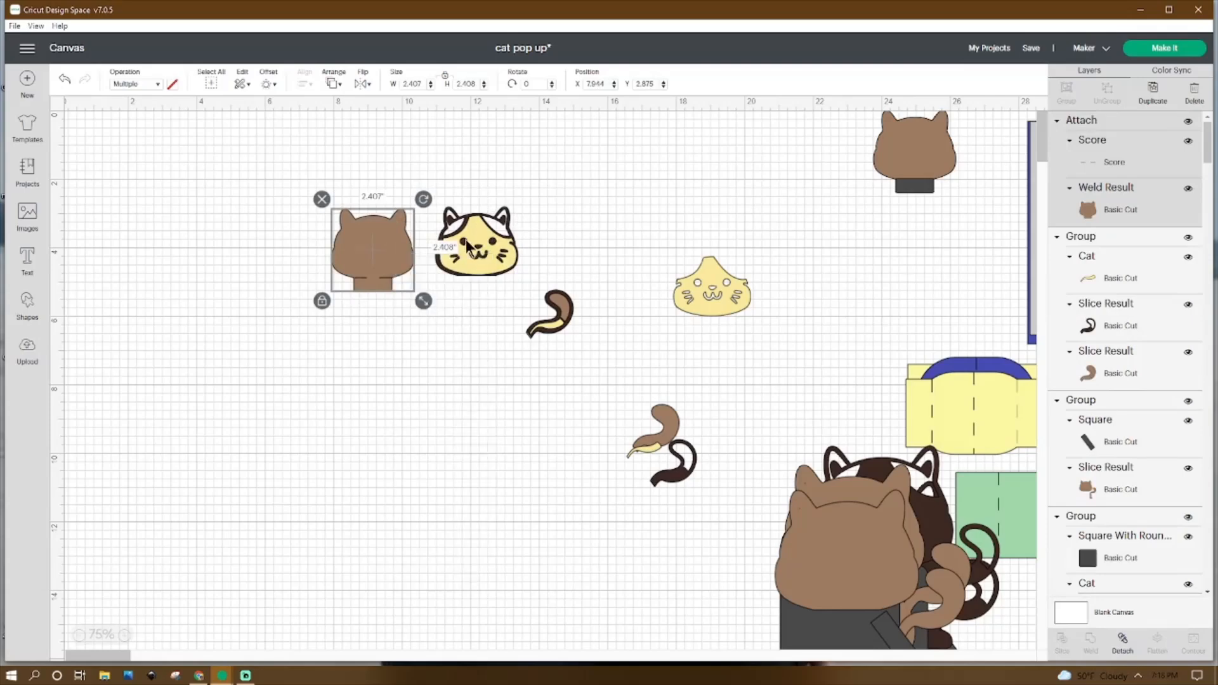
# Step: Place the small cat face over the brown head and group the face with the tabbed head
pyautogui.click(463, 264)
pyautogui.moveTo(462, 265); pyautogui.dragTo(355, 252)
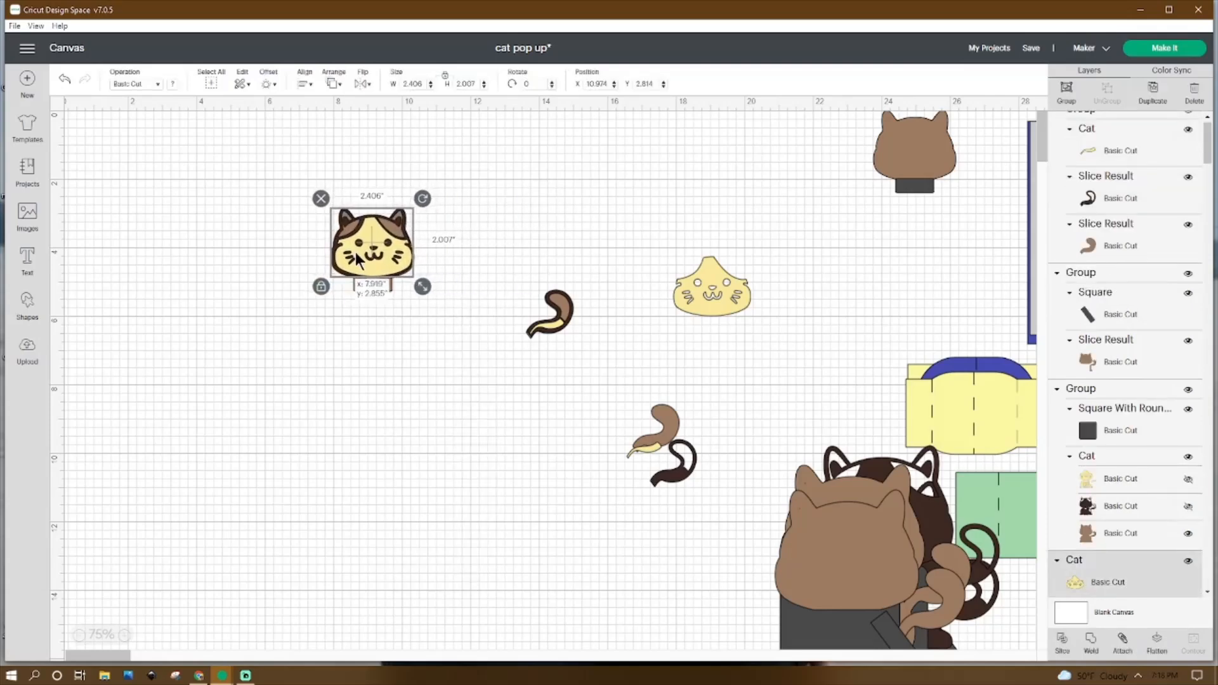
pyautogui.click(355, 253)
pyautogui.click(454, 184)
pyautogui.moveTo(455, 184); pyautogui.dragTo(306, 296)
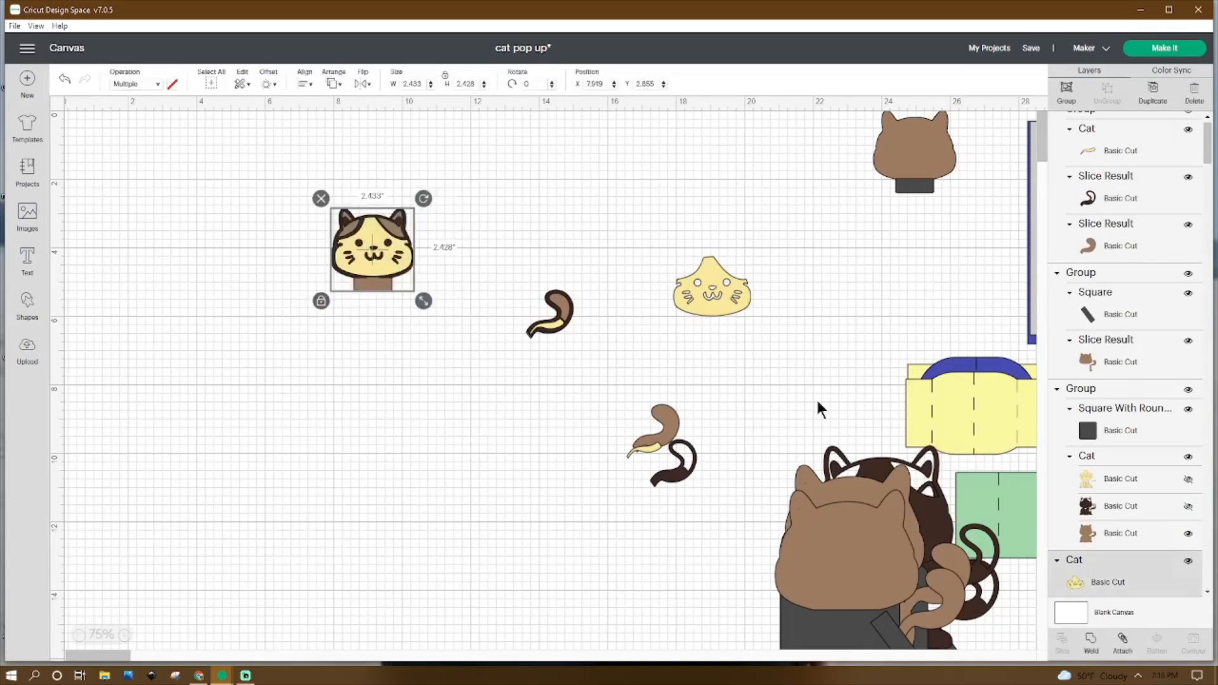
pyautogui.click(1060, 88)
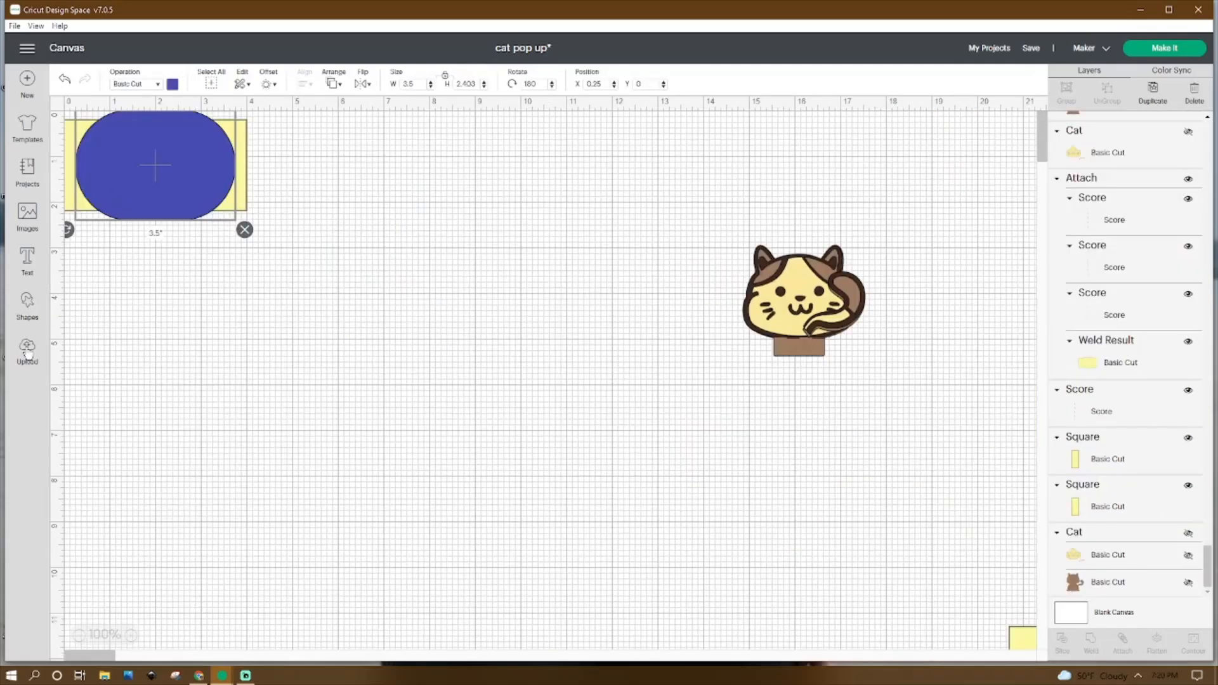
# Step: Examine the basic shapes and the size and position of the blue stretched oval and the yellow squares beneath it
pyautogui.click(28, 306)
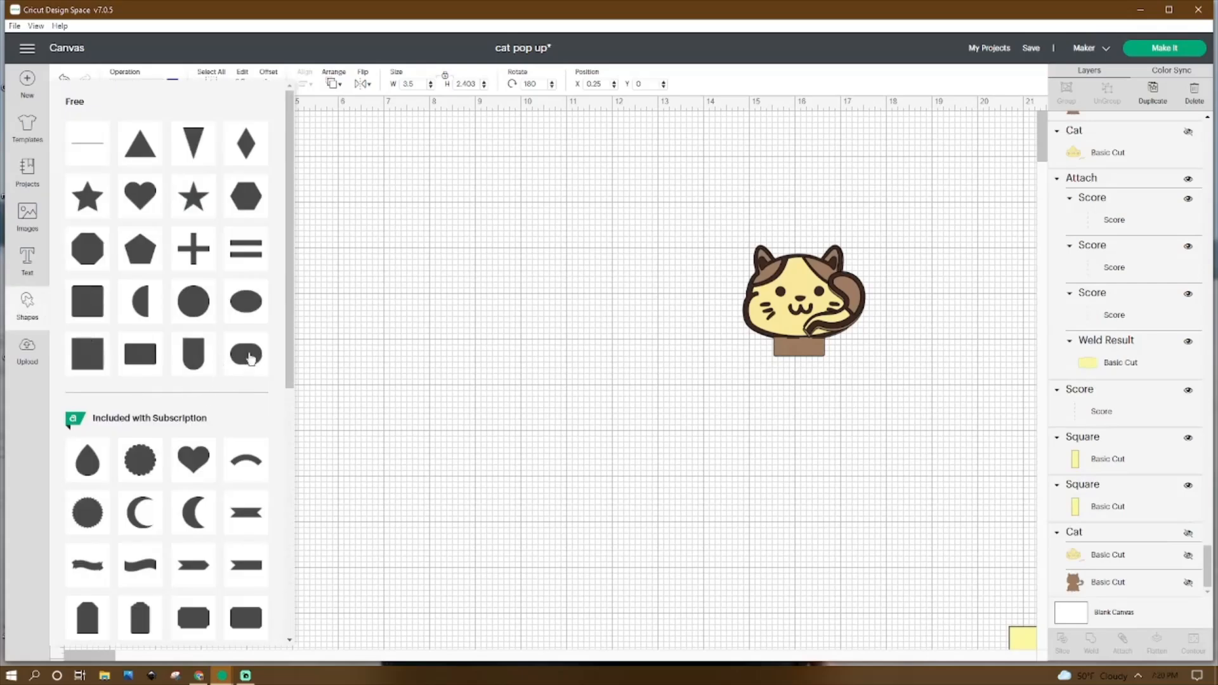
pyautogui.click(346, 358)
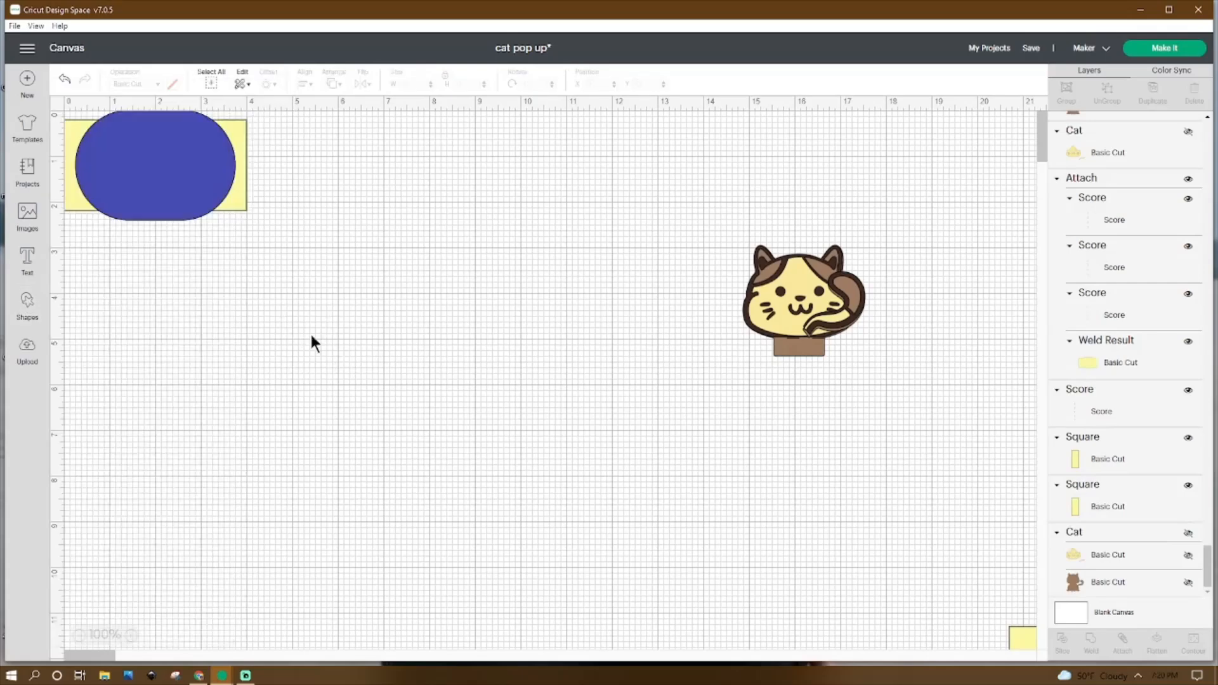
pyautogui.click(178, 179)
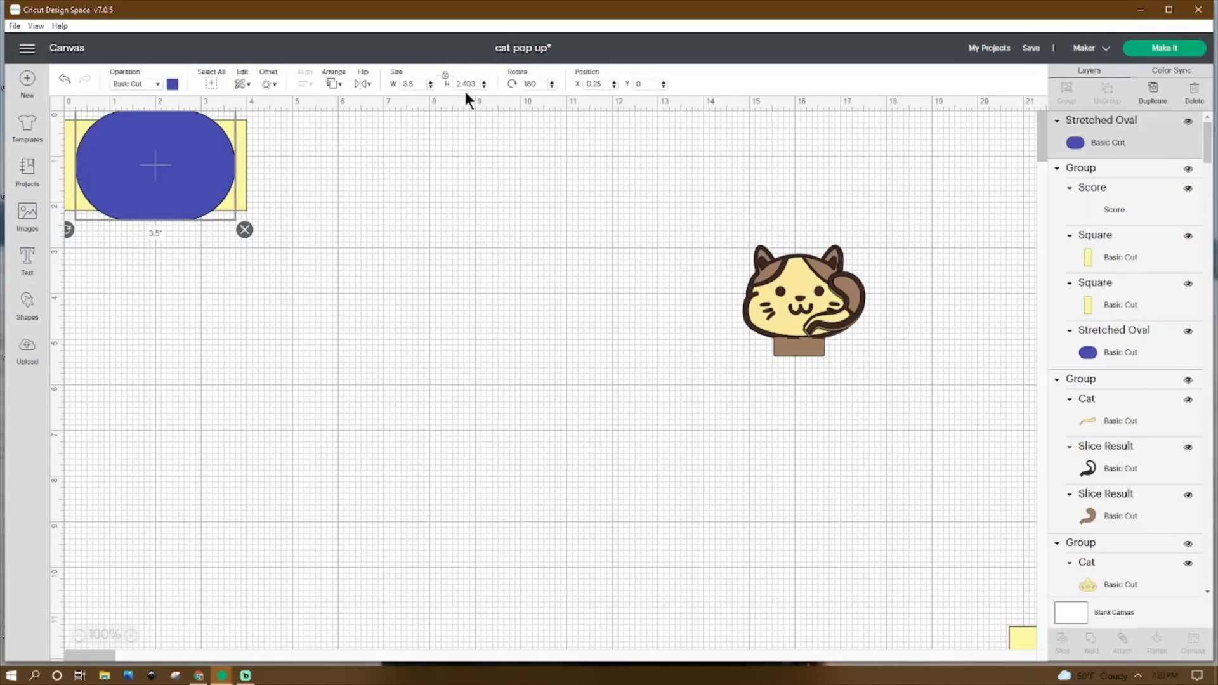
pyautogui.click(108, 340)
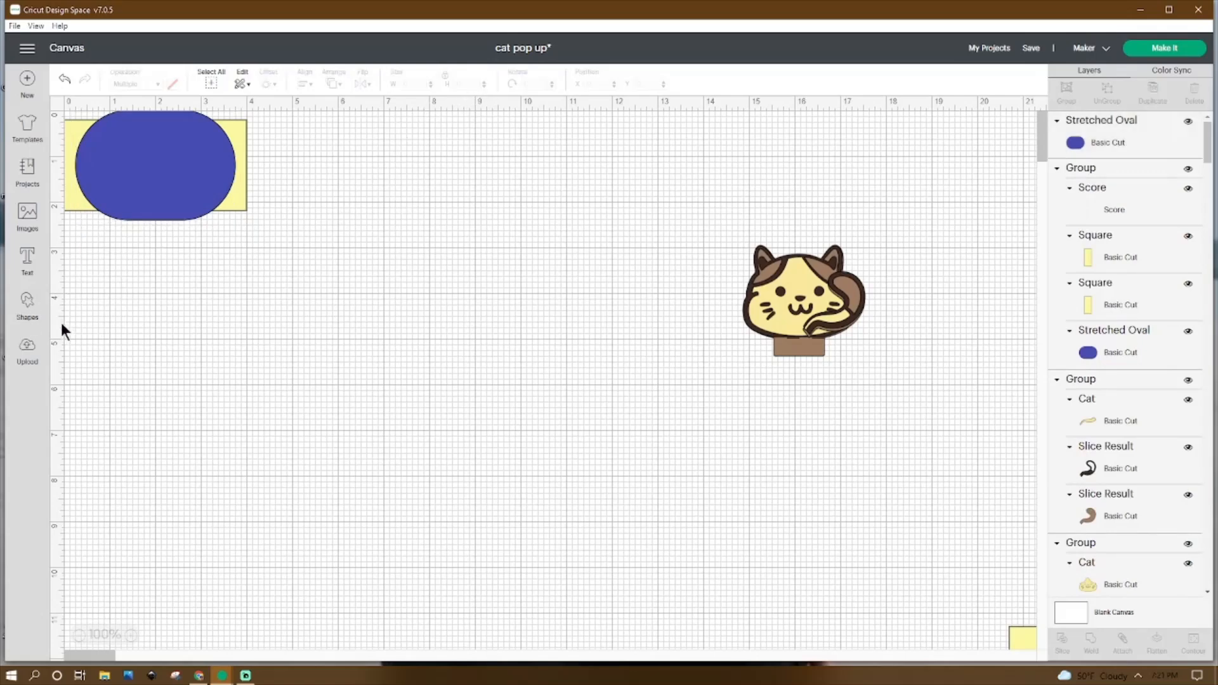
pyautogui.click(28, 306)
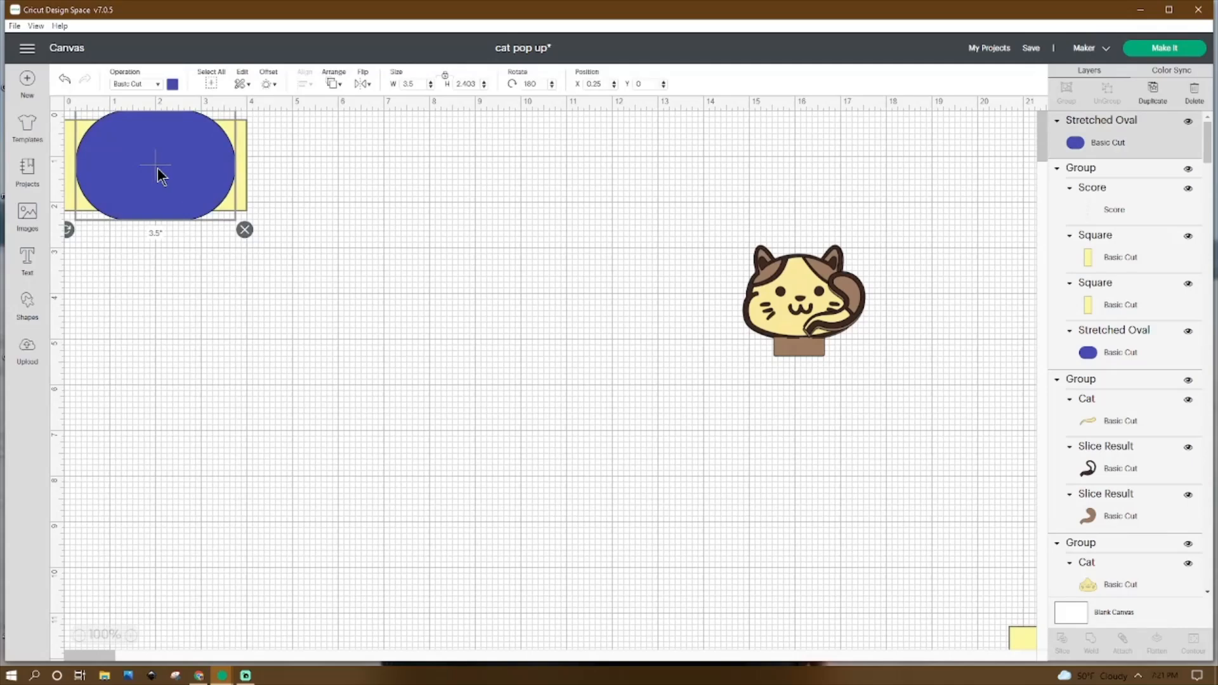
pyautogui.click(102, 170)
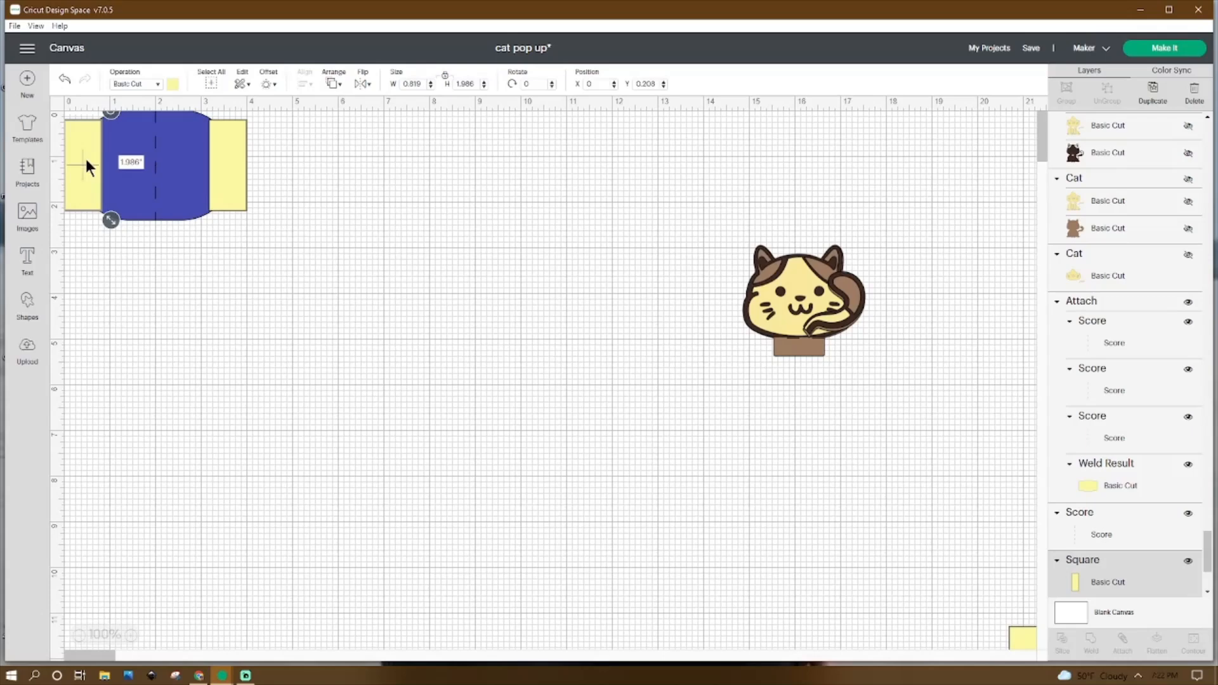
pyautogui.rightClick(86, 164)
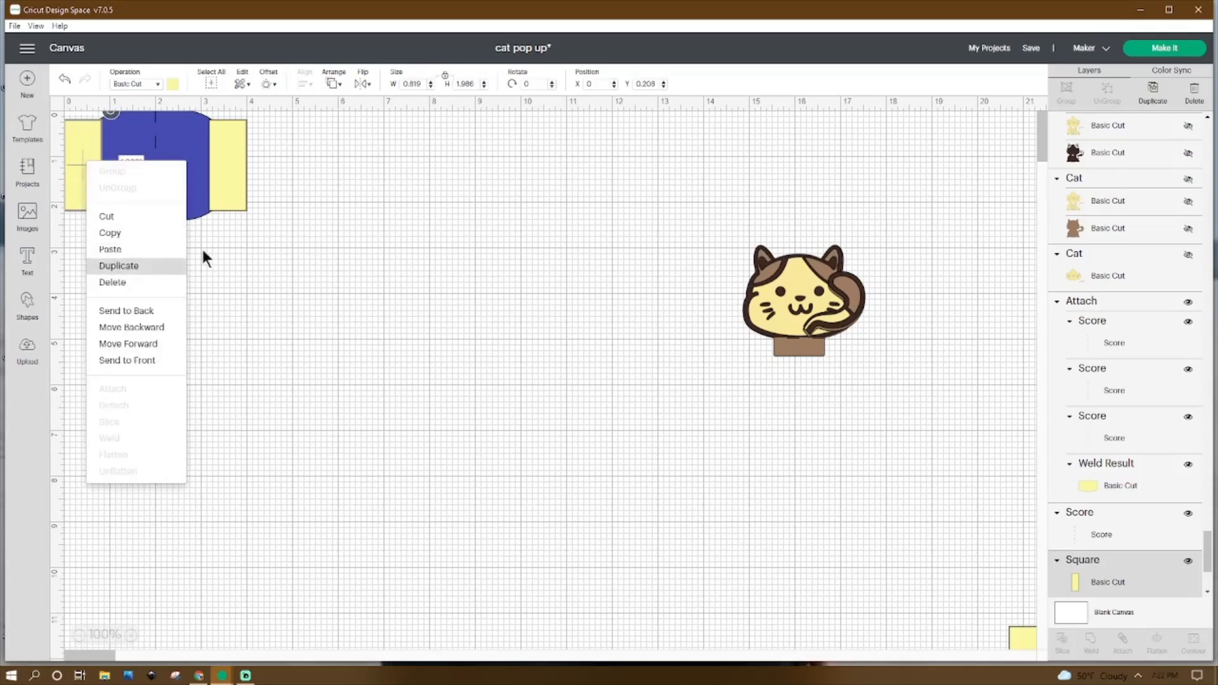
pyautogui.click(387, 239)
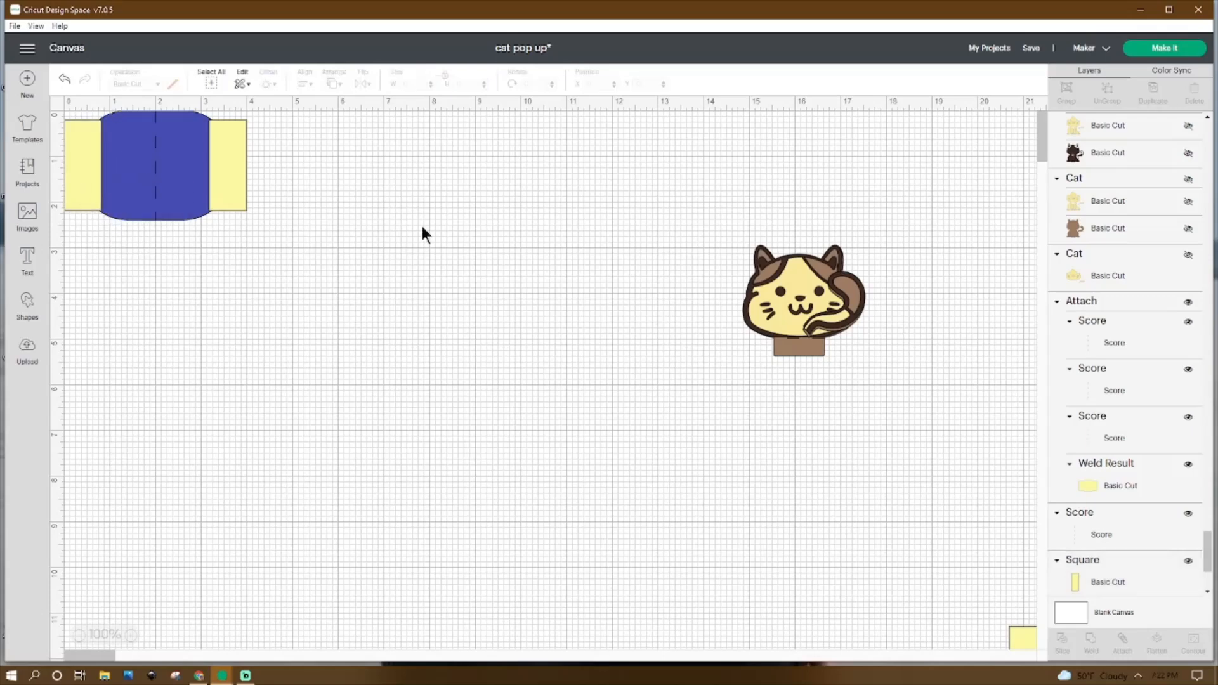
pyautogui.click(235, 164)
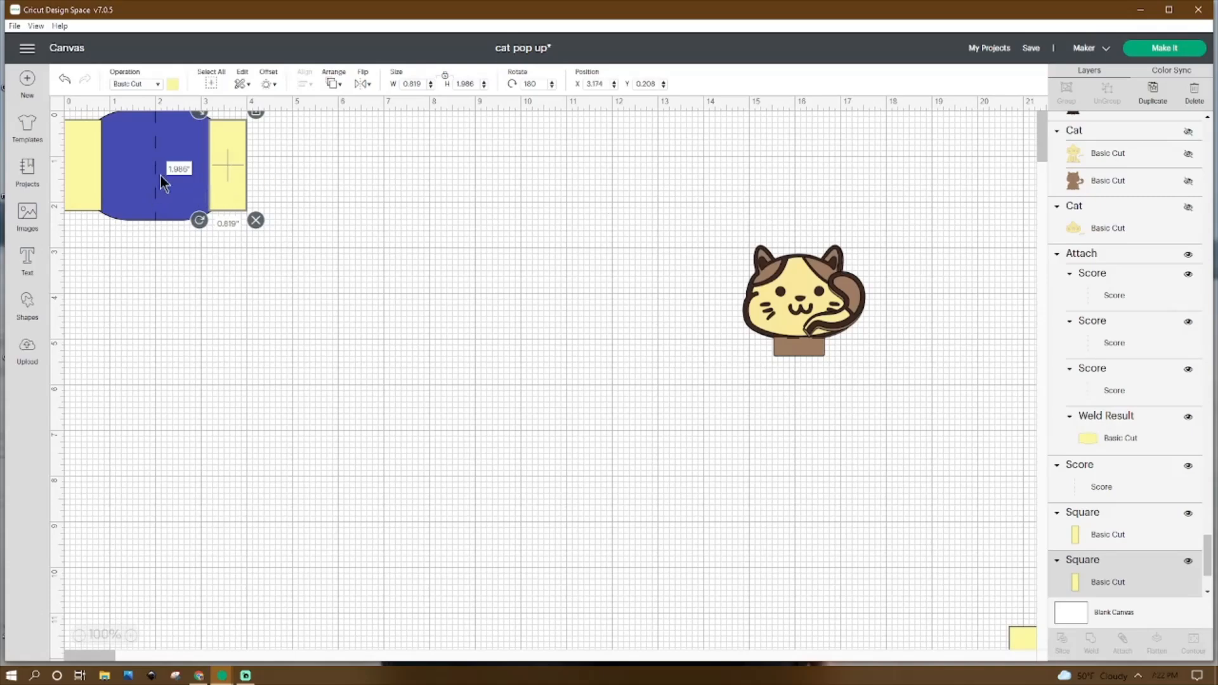
# Step: Move the score line off the blue oval and weld the oval with the two yellow squares
pyautogui.moveTo(164, 184); pyautogui.dragTo(153, 475)
pyautogui.moveTo(320, 144); pyautogui.dragTo(59, 239)
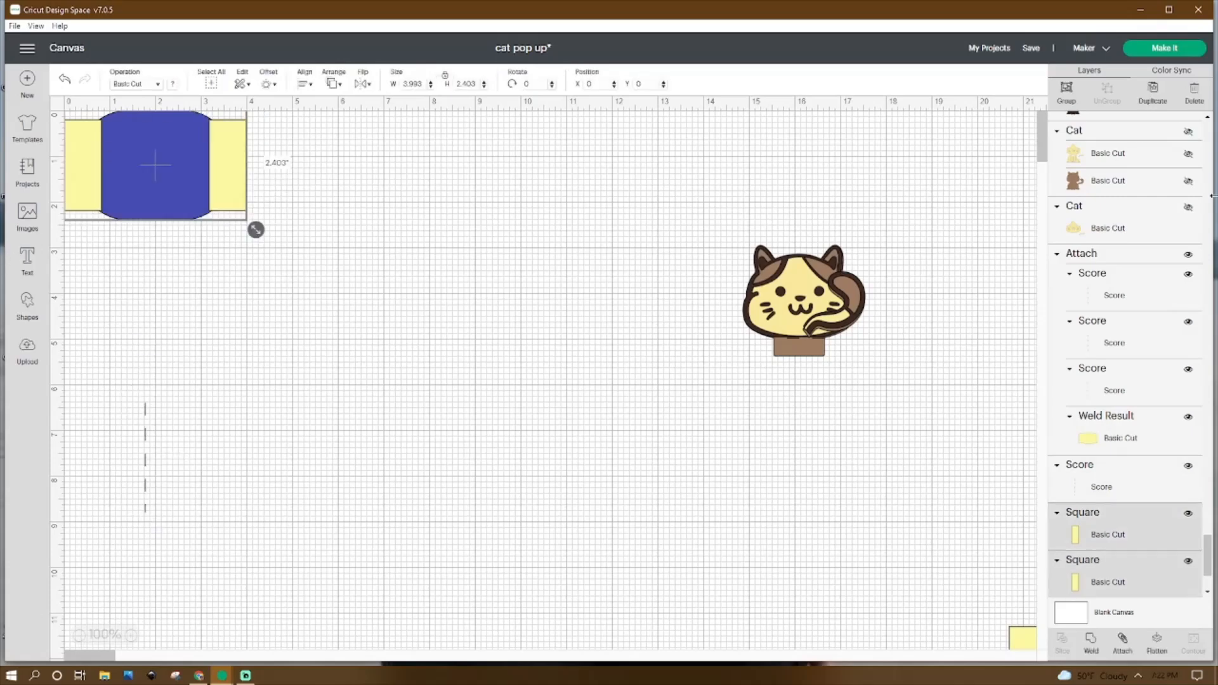
pyautogui.click(1092, 642)
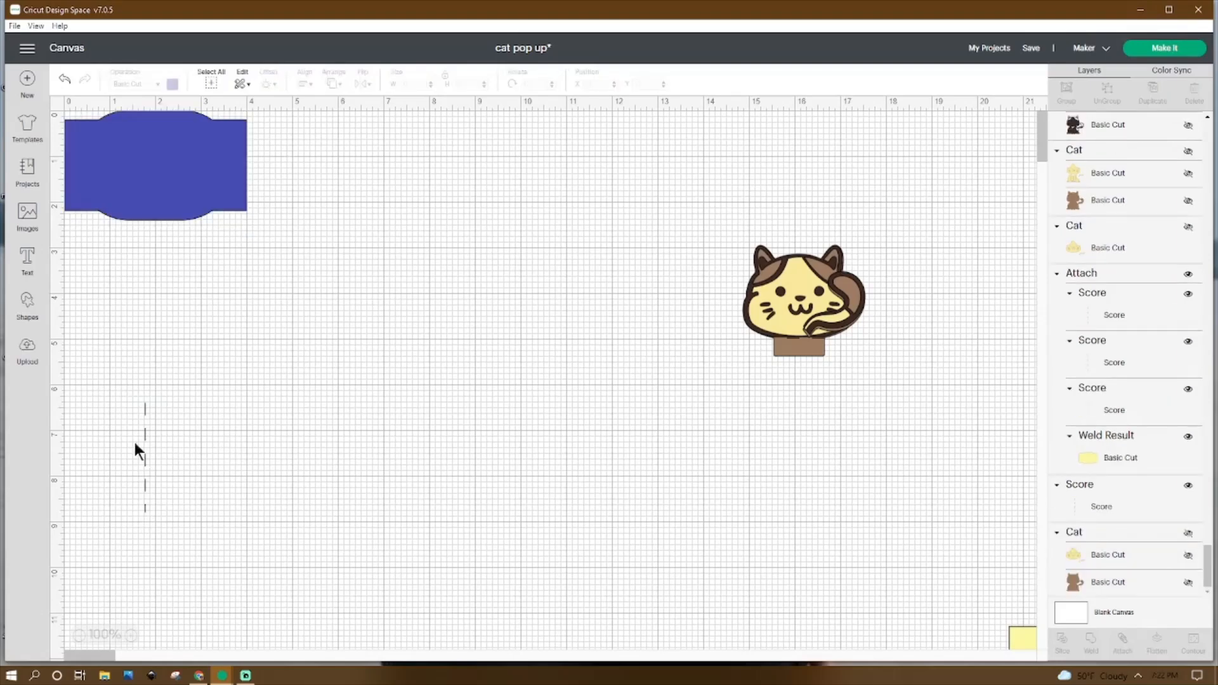
# Step: Add a 2.5-inch score line from the basic shapes beside the blue welded piece and delete it
pyautogui.click(29, 306)
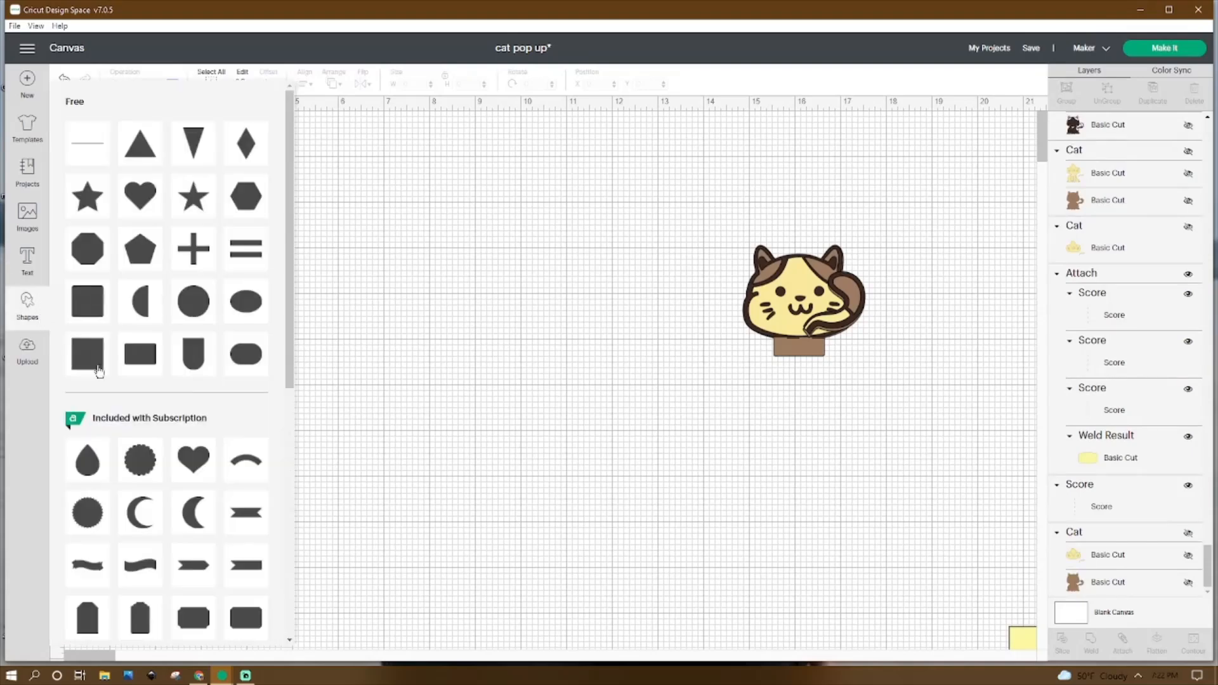
pyautogui.click(86, 158)
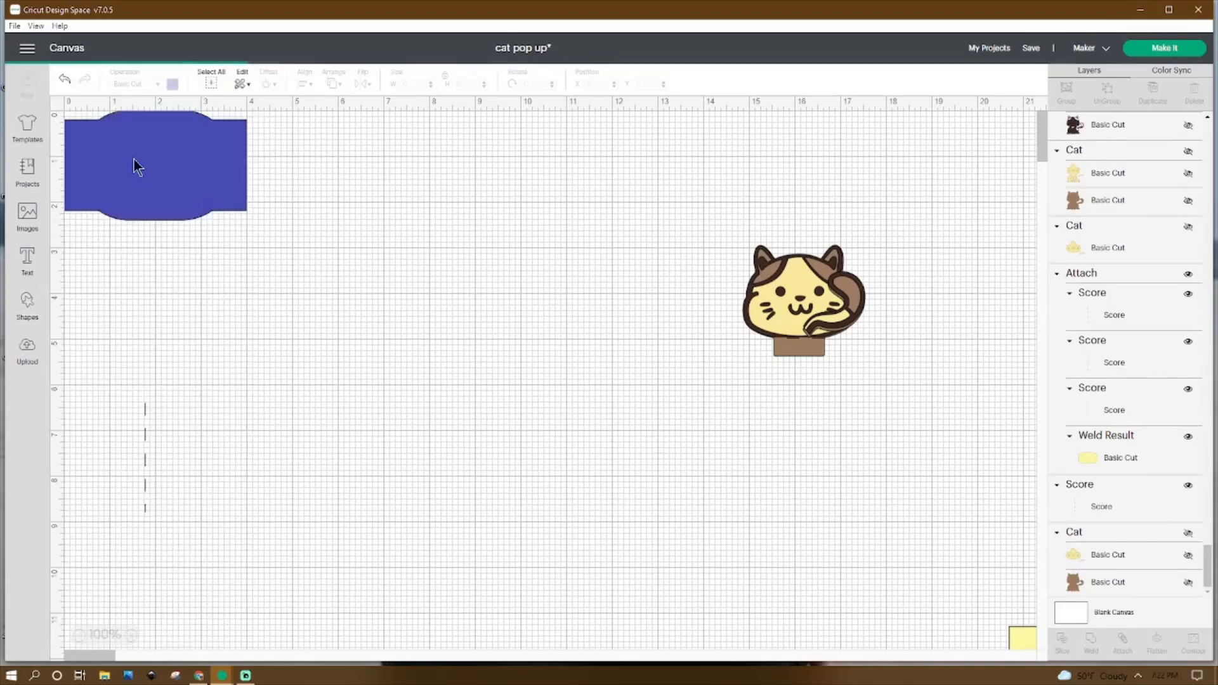
pyautogui.moveTo(128, 220); pyautogui.dragTo(299, 283)
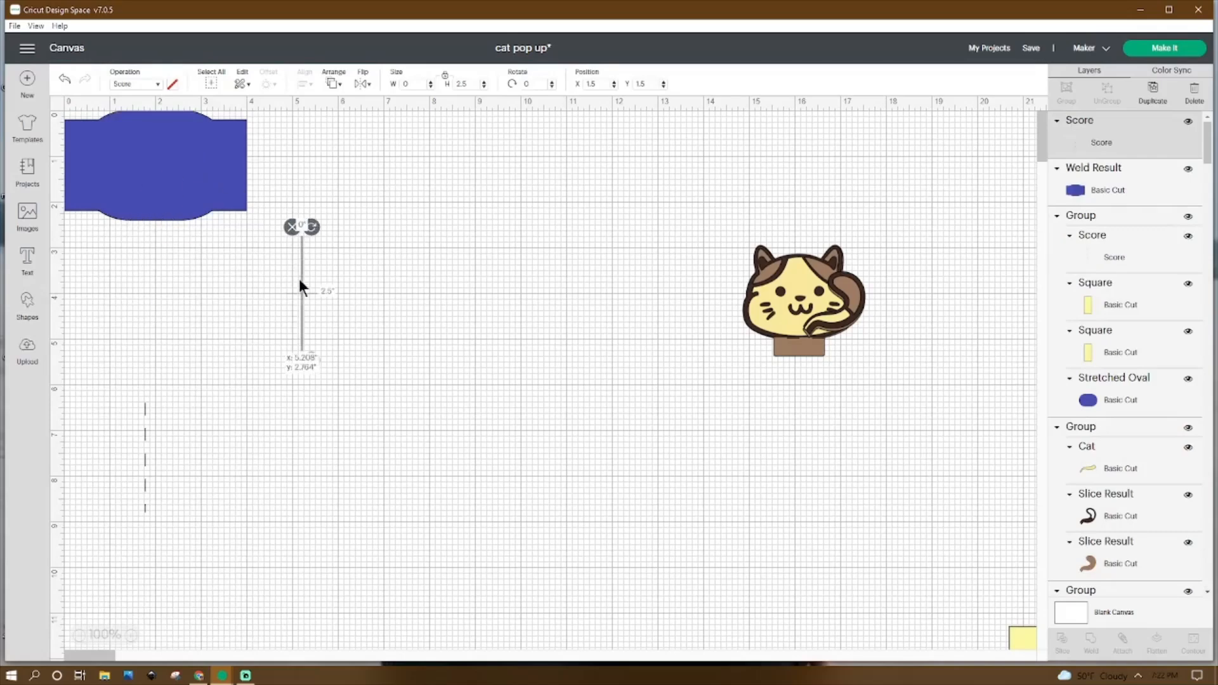
pyautogui.click(293, 226)
# Step: Move the existing score line back onto the middle of the blue welded piece and adjust its X position
pyautogui.click(145, 438)
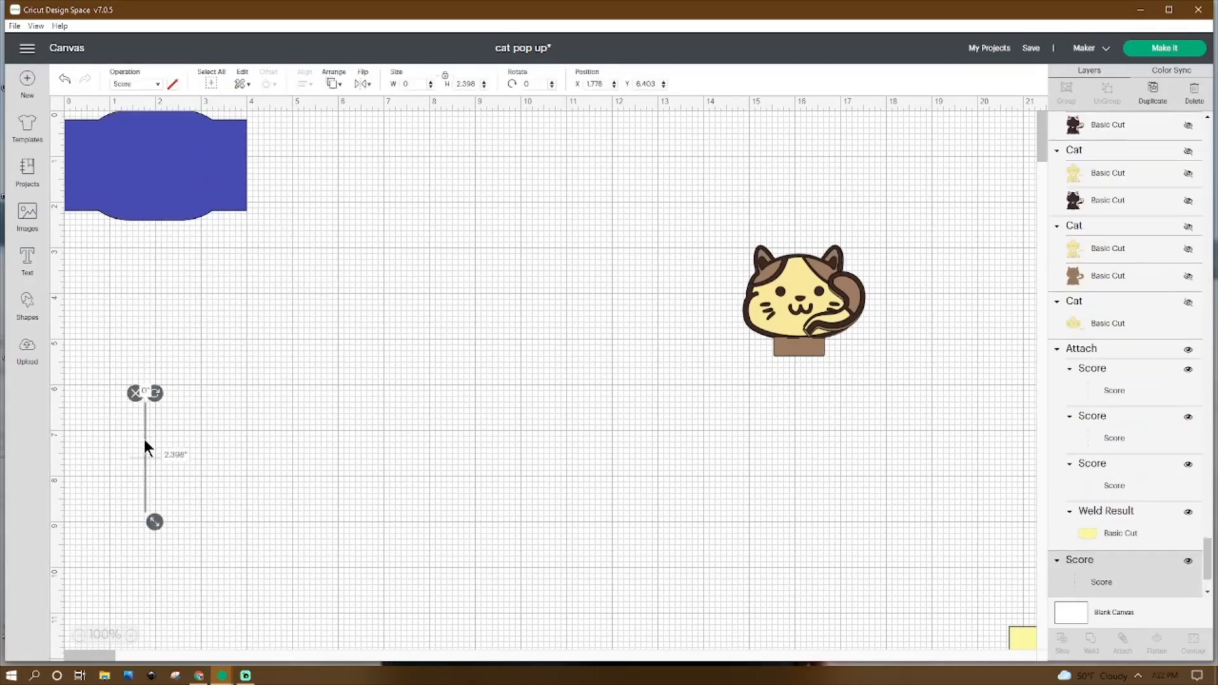
pyautogui.moveTo(146, 472); pyautogui.dragTo(157, 179)
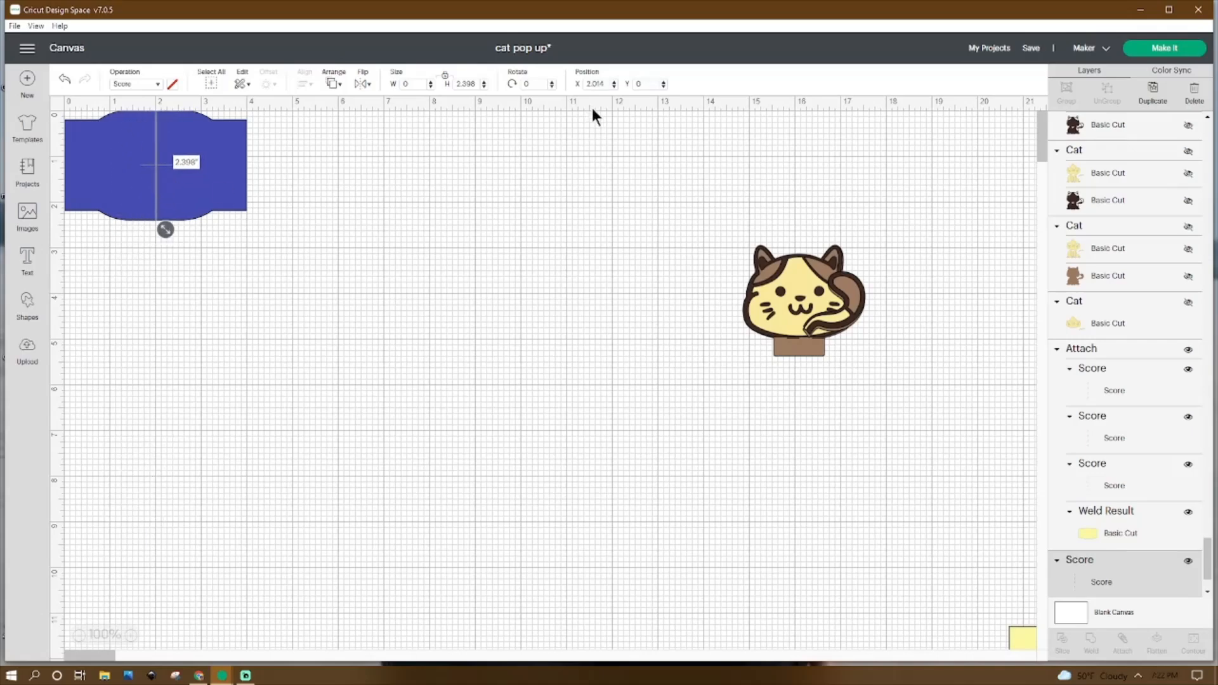
pyautogui.tripleClick(583, 81)
pyautogui.write('2.')
# Step: Check the size and position of the middle and side score lines on the yellow welded piece
pyautogui.click(77, 170)
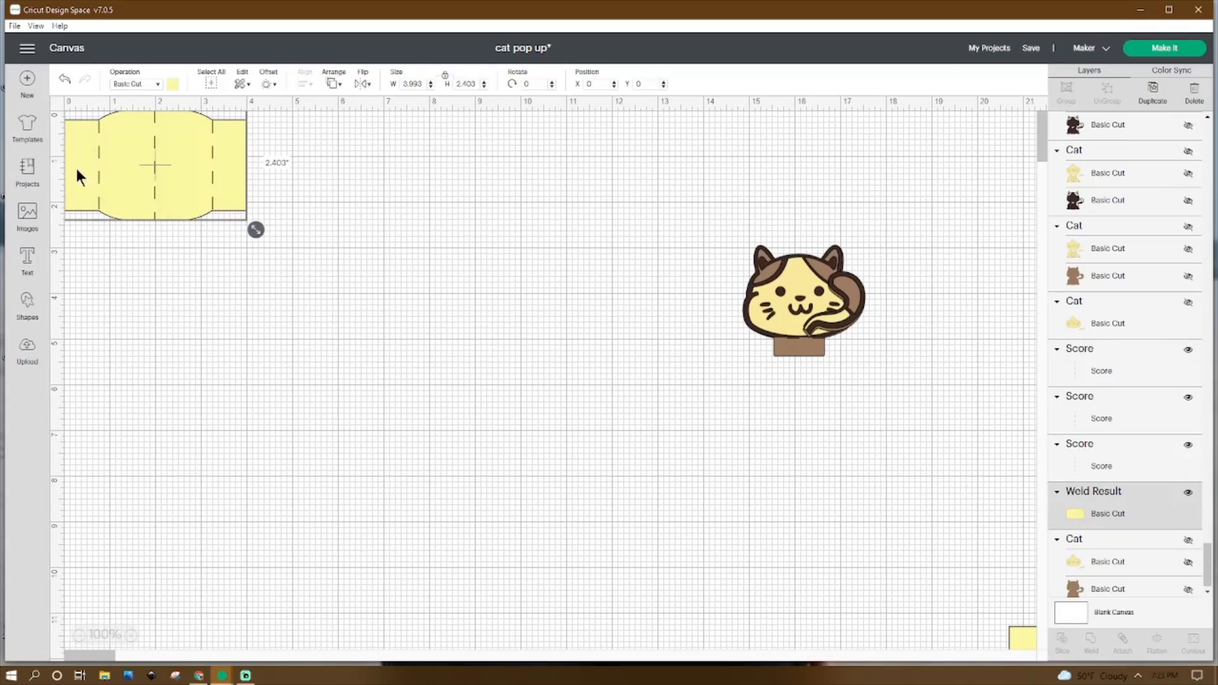
pyautogui.click(97, 175)
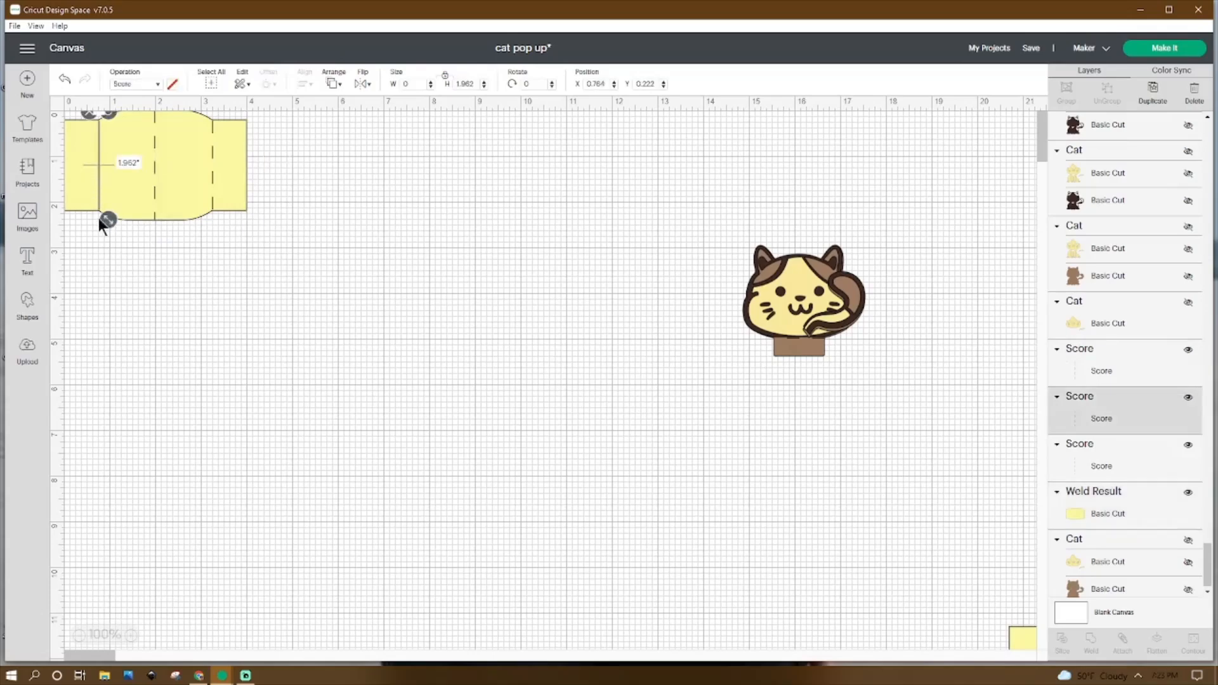
pyautogui.click(154, 168)
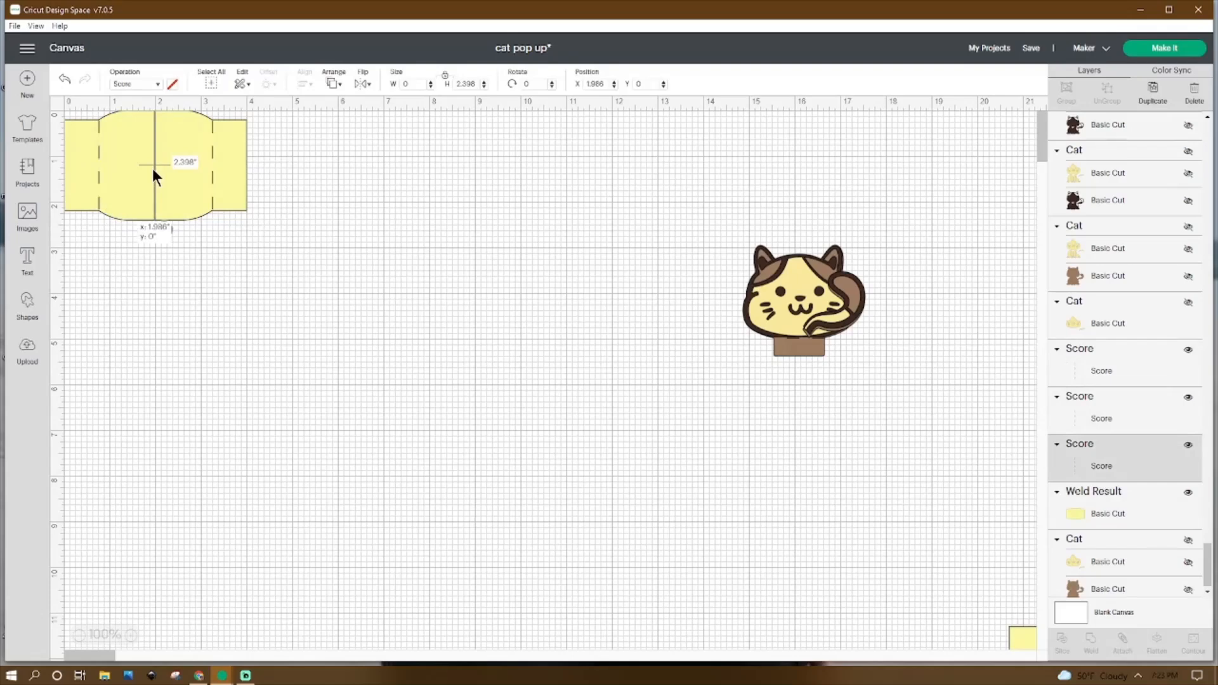
pyautogui.rightClick(153, 170)
pyautogui.click(75, 259)
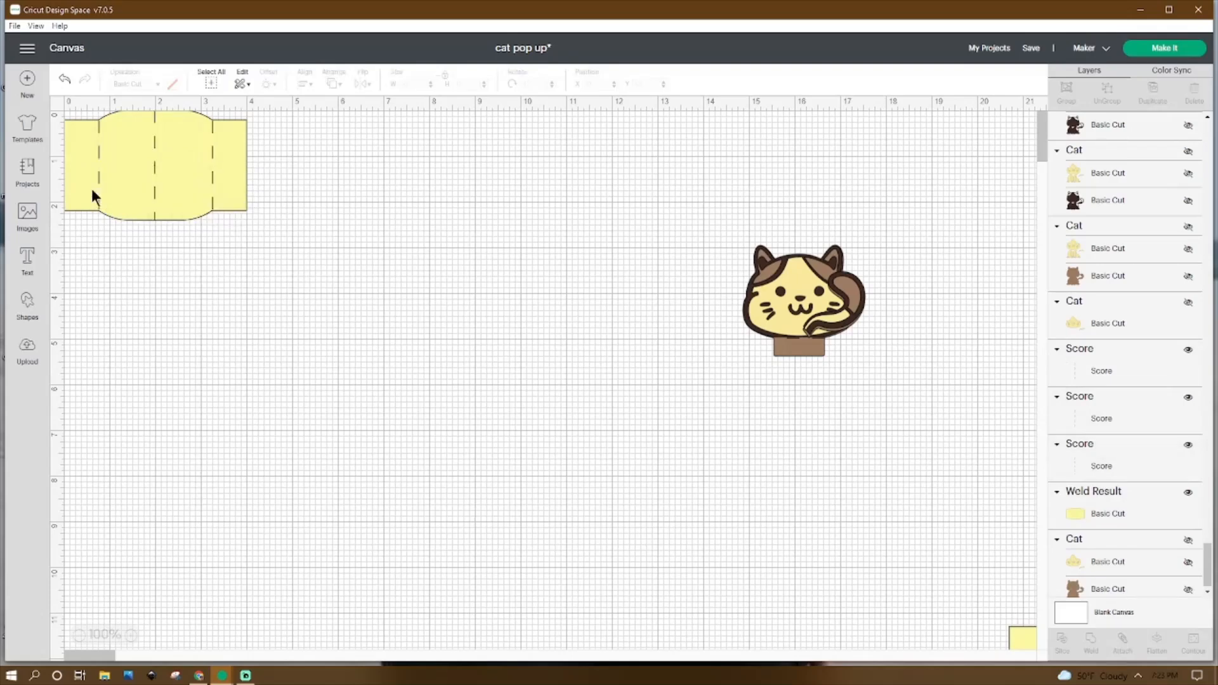
pyautogui.click(96, 165)
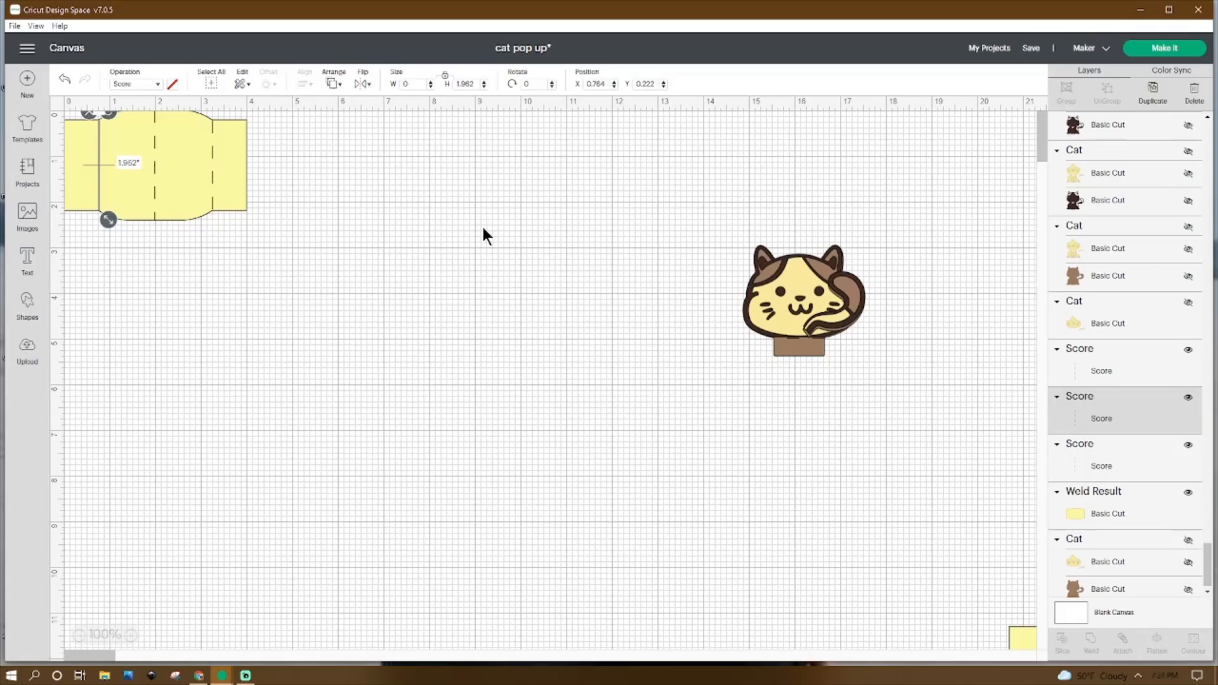
pyautogui.rightClick(98, 162)
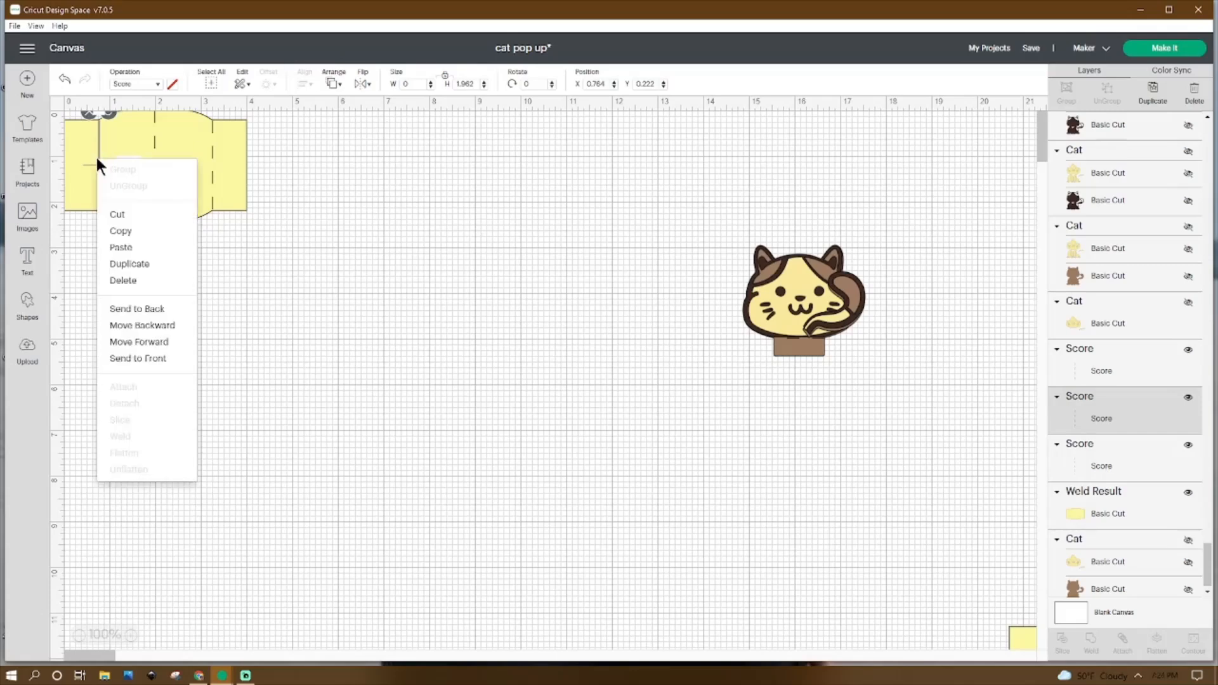
pyautogui.click(269, 154)
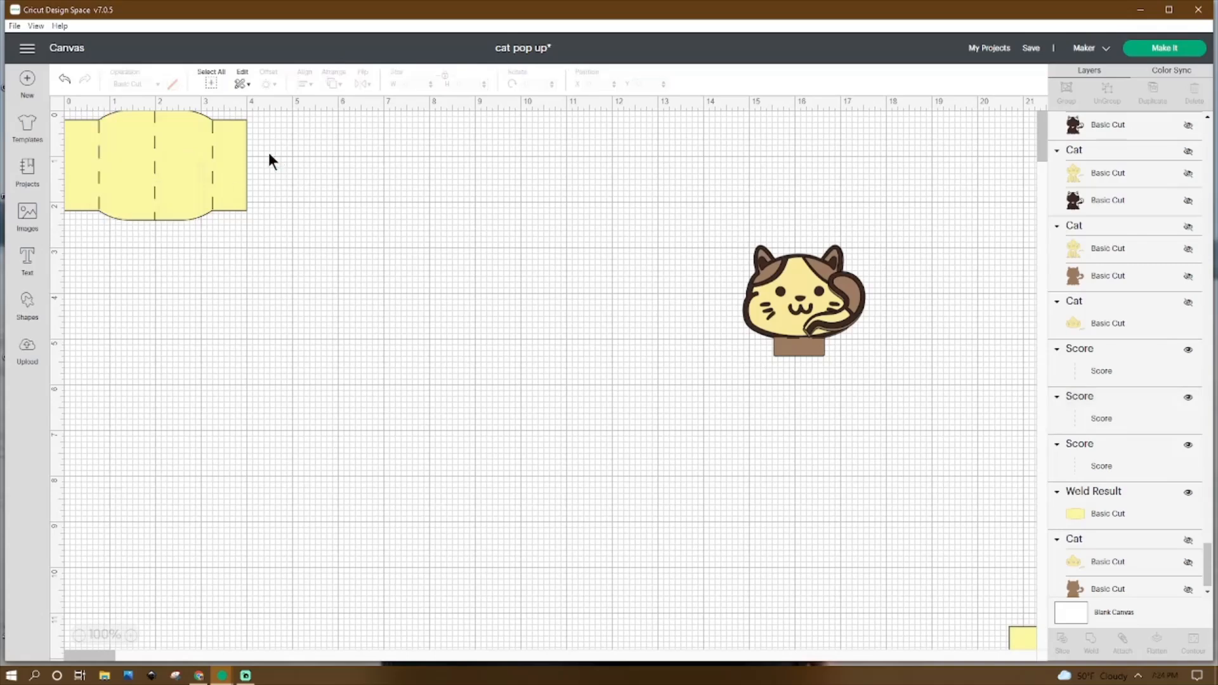
pyautogui.click(213, 166)
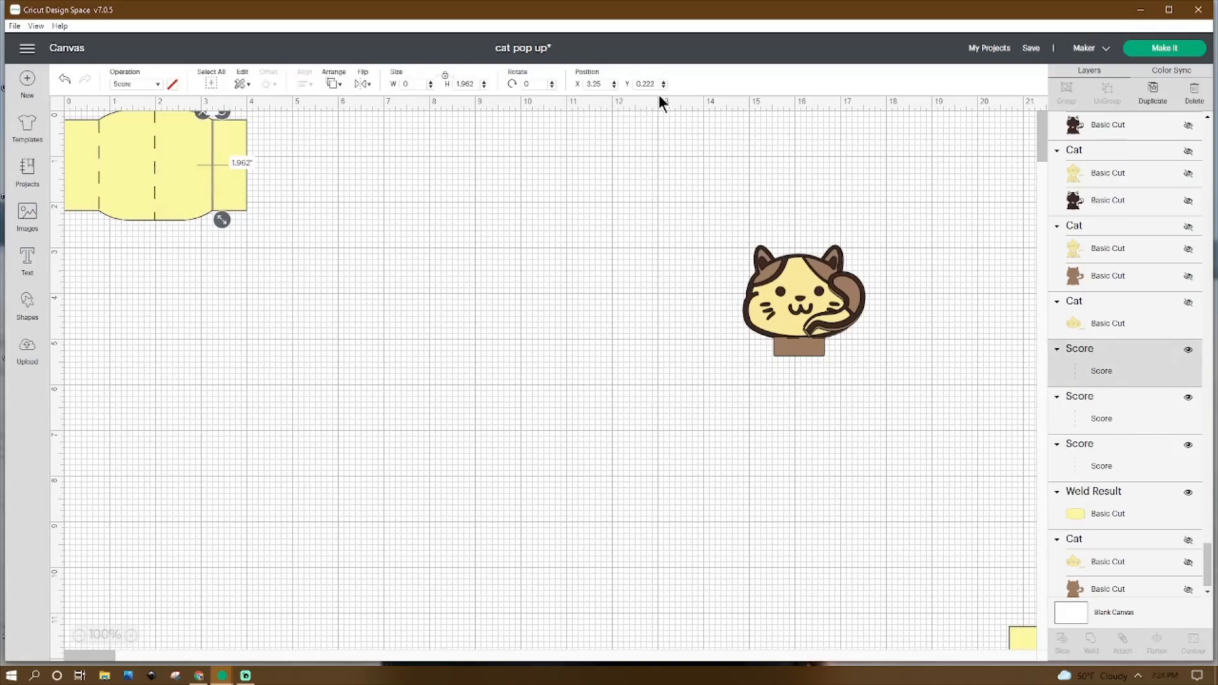
# Step: Attach the three score lines to the yellow welded piece and move it away from the canvas origin
pyautogui.click(454, 264)
pyautogui.moveTo(318, 120); pyautogui.dragTo(42, 225)
pyautogui.click(1123, 639)
pyautogui.moveTo(202, 140); pyautogui.dragTo(238, 312)
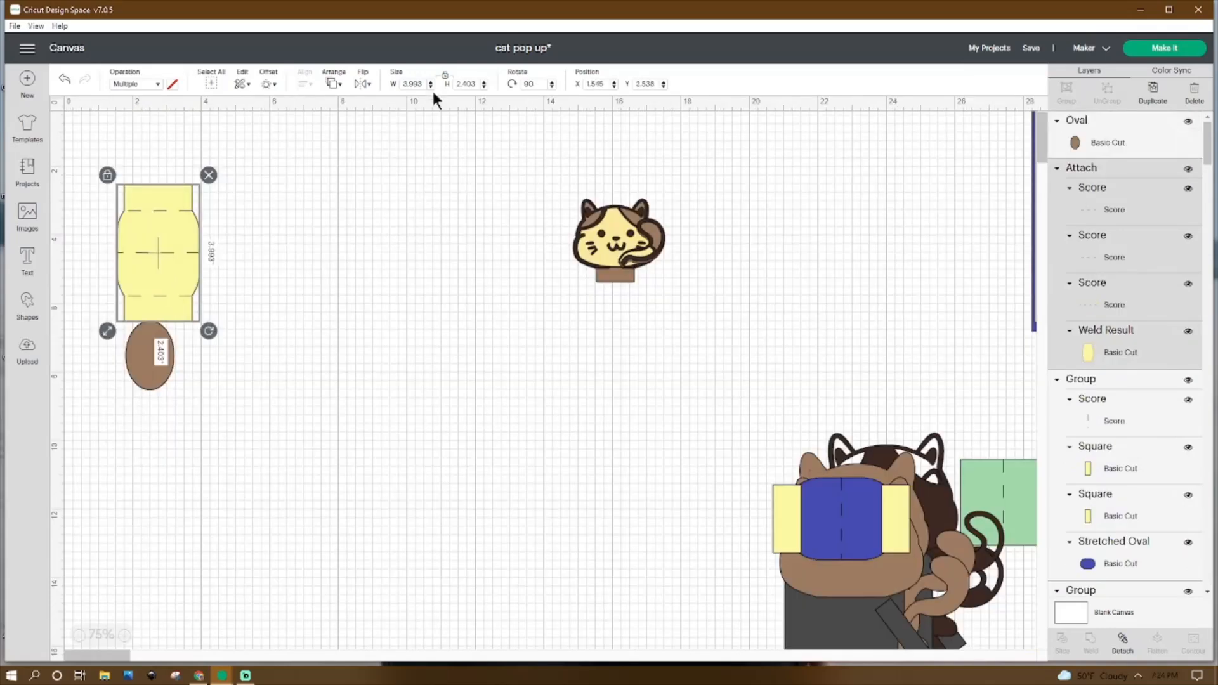
# Step: Check the oval in the basic shapes and move the brown oval to an open spot beside the yellow piece
pyautogui.click(301, 380)
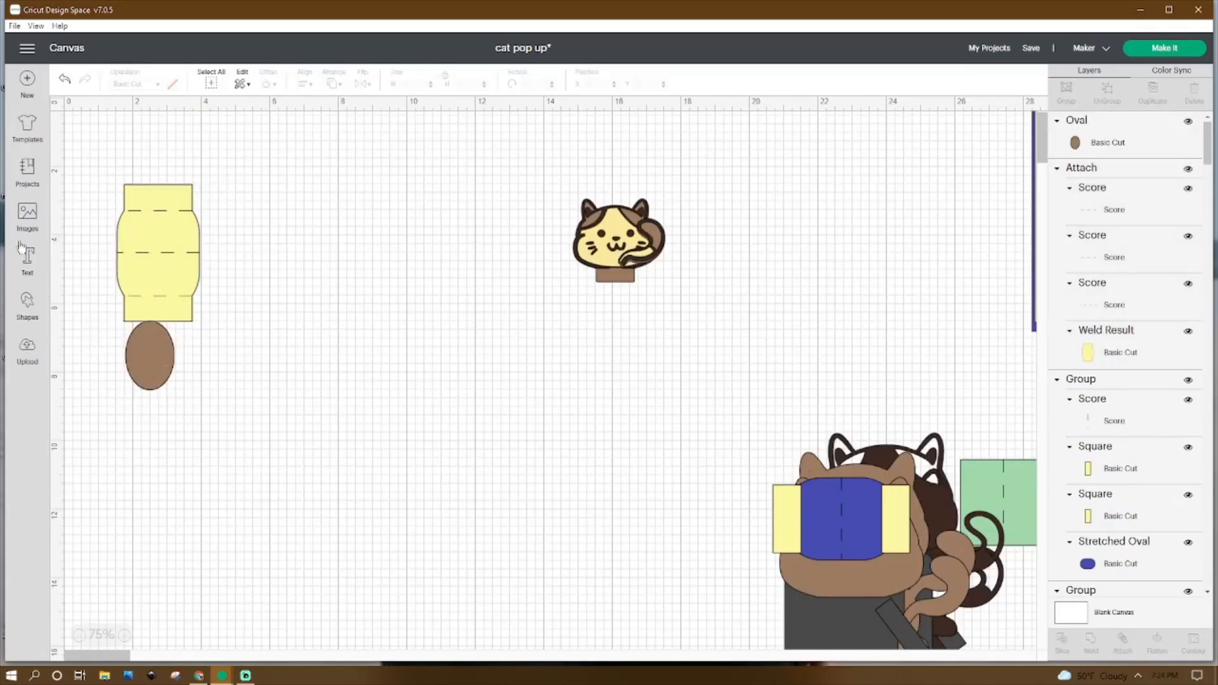
pyautogui.click(36, 305)
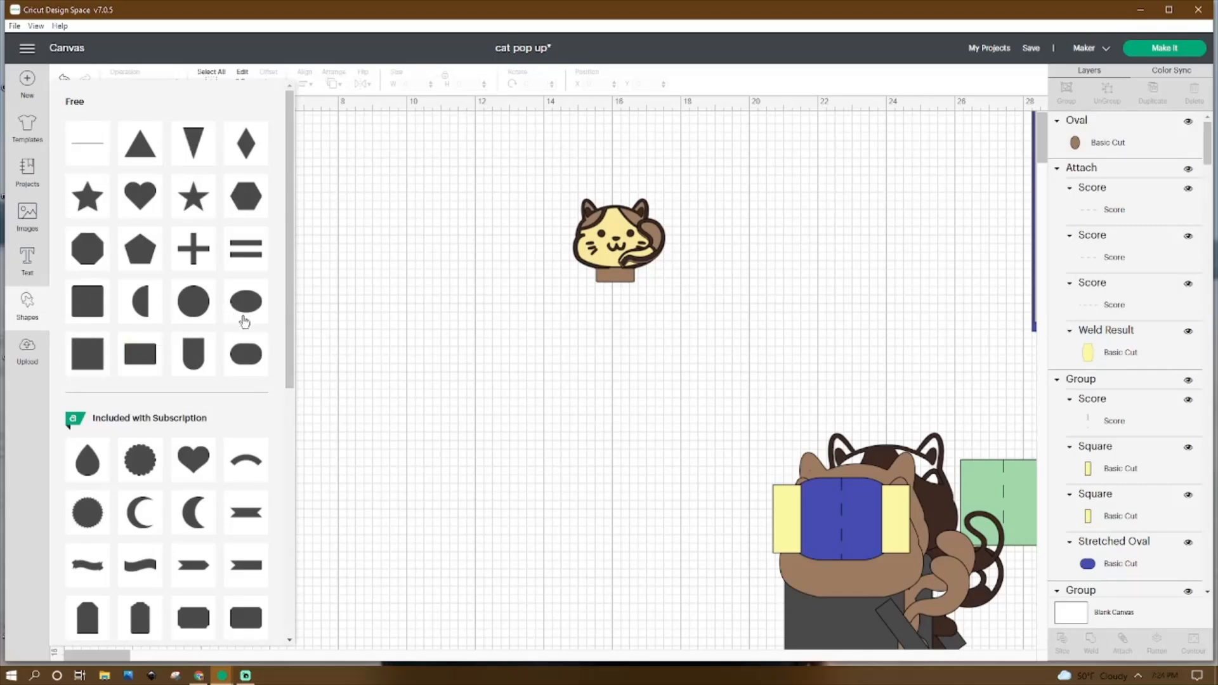
pyautogui.click(318, 341)
pyautogui.moveTo(148, 359); pyautogui.dragTo(266, 286)
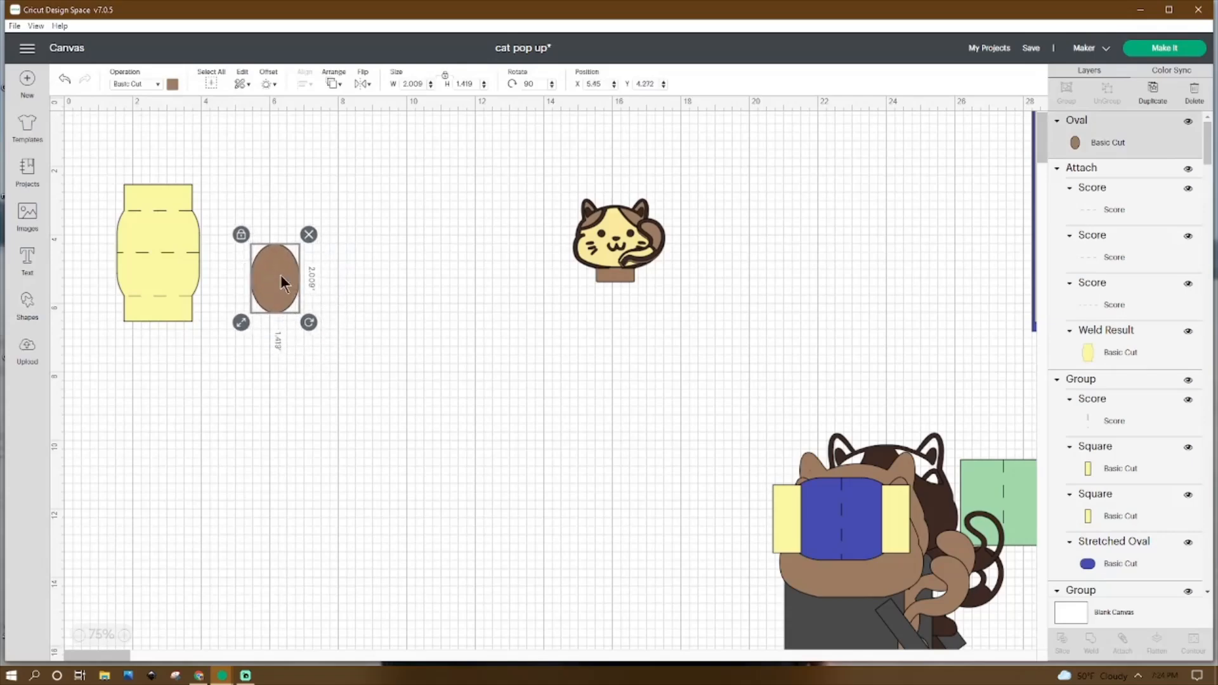
# Step: Move the brown oval onto the middle of the yellow scored piece, group them and place the group below the cat head
pyautogui.moveTo(299, 280); pyautogui.dragTo(152, 253)
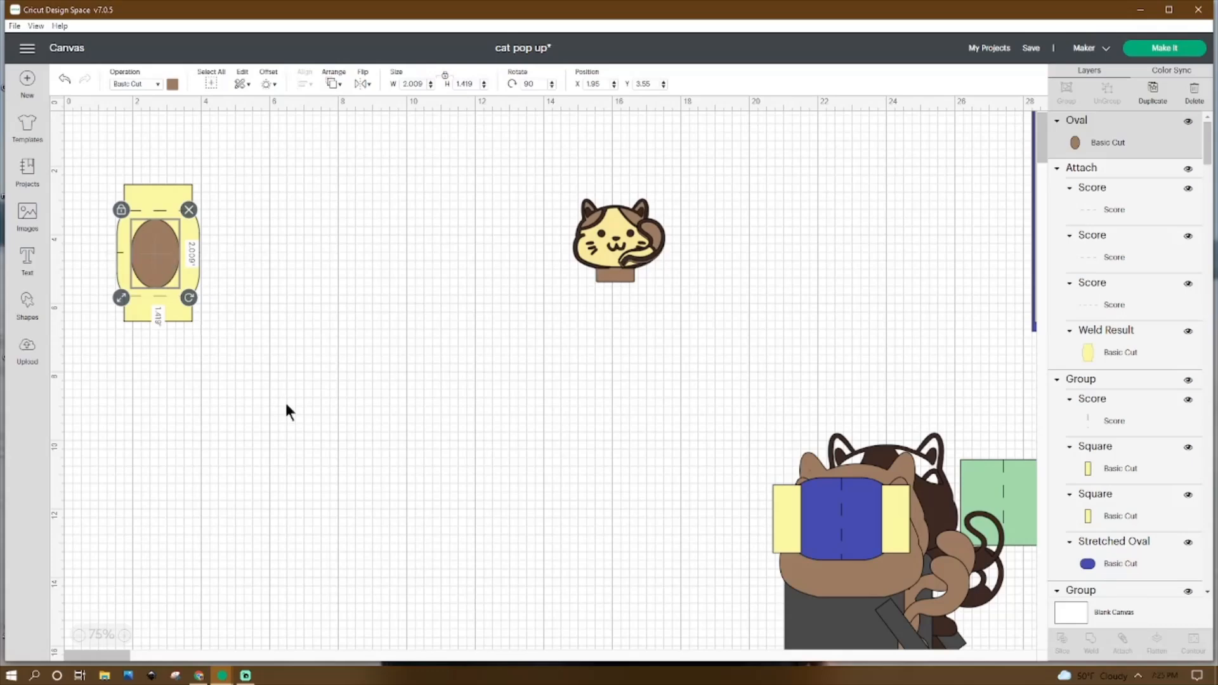
pyautogui.moveTo(252, 161); pyautogui.dragTo(64, 333)
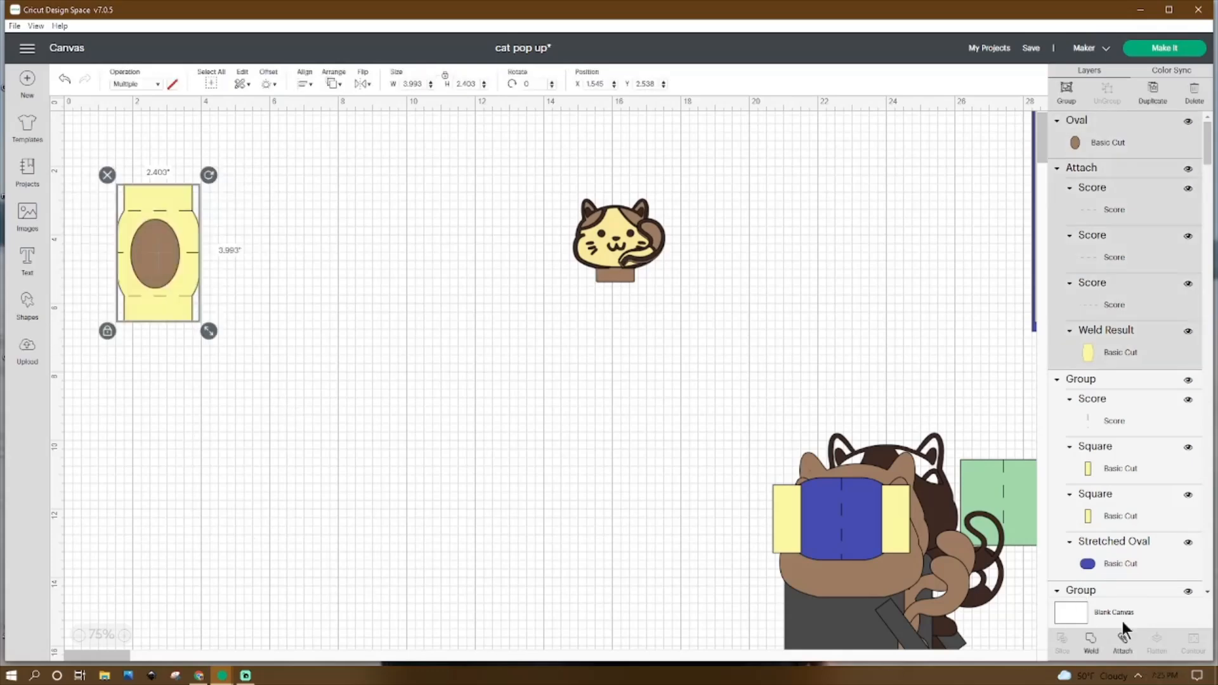
pyautogui.click(1065, 98)
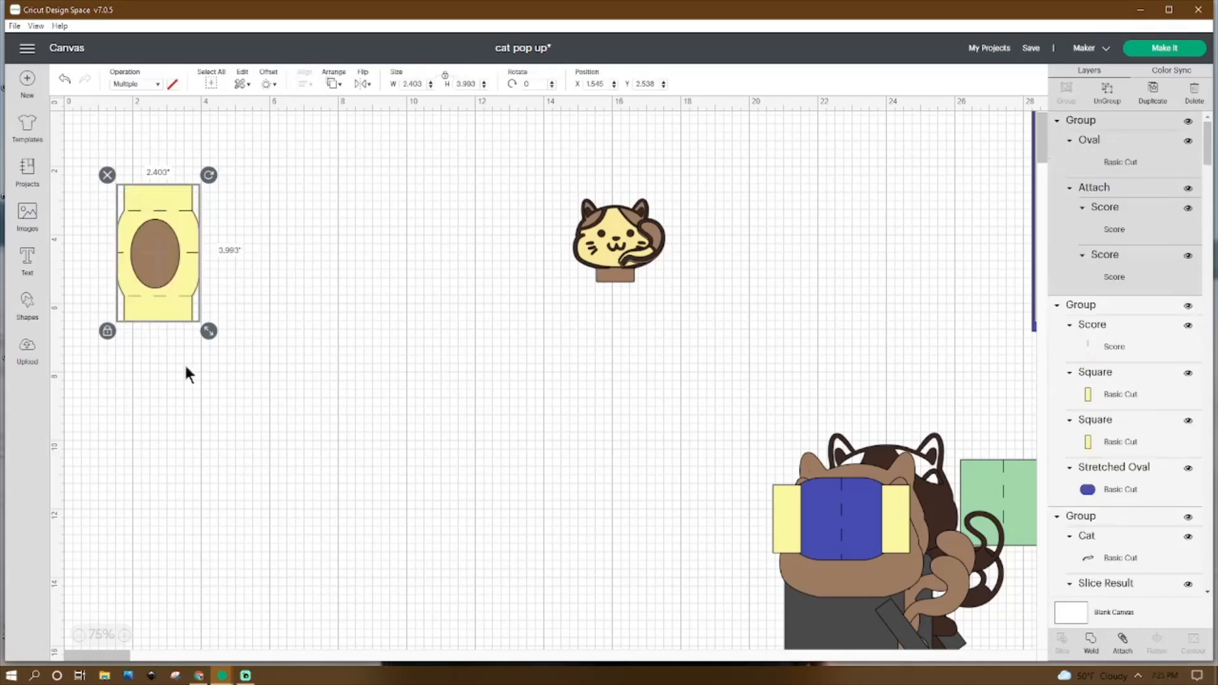
pyautogui.moveTo(144, 255); pyautogui.dragTo(603, 338)
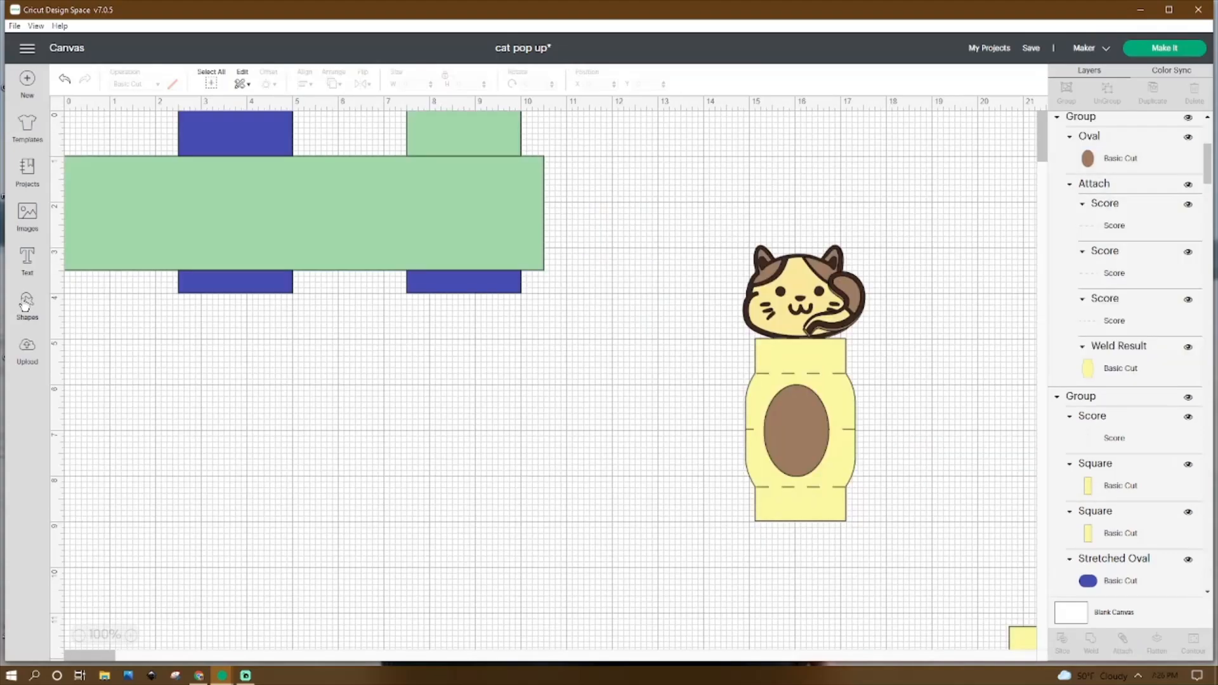
# Step: Ungroup the green and blue box rectangles and check the size and position of the long green one
pyautogui.click(31, 307)
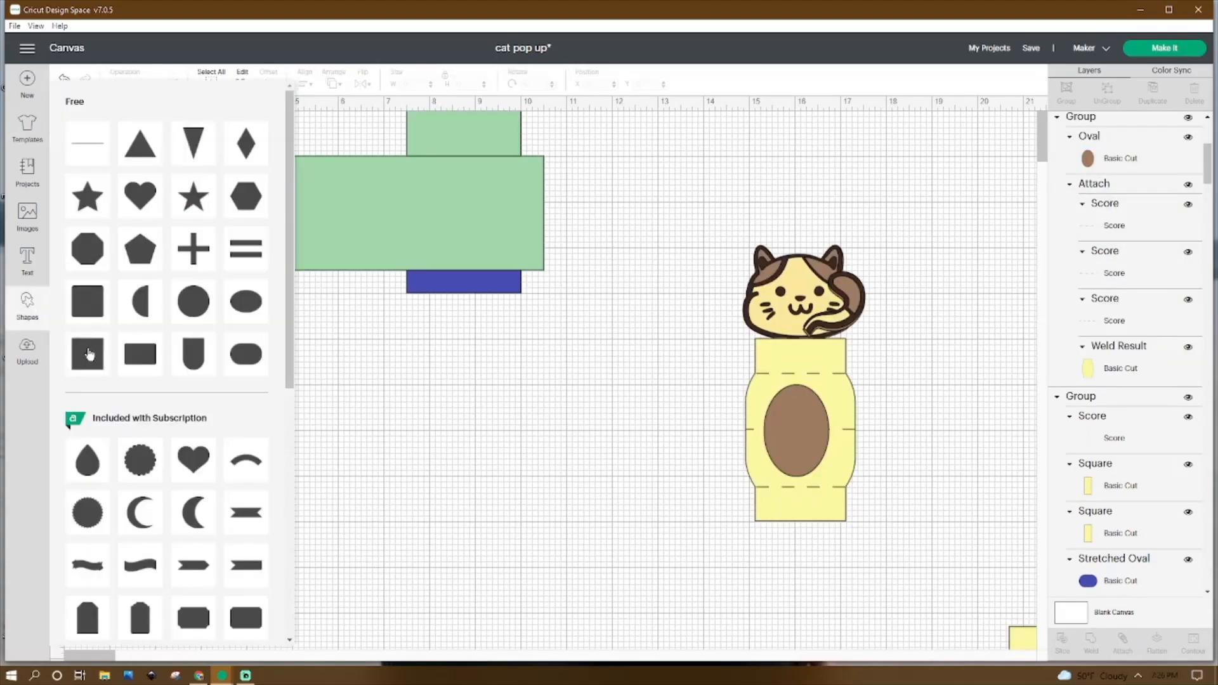
pyautogui.click(327, 378)
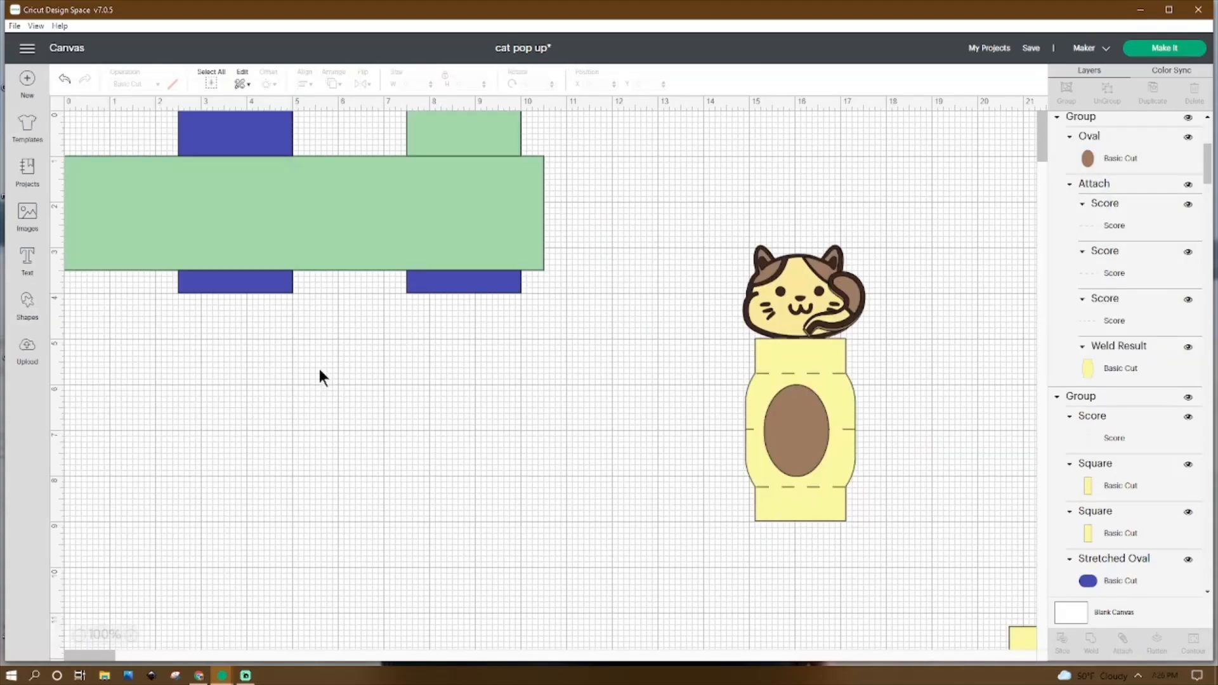
pyautogui.click(193, 239)
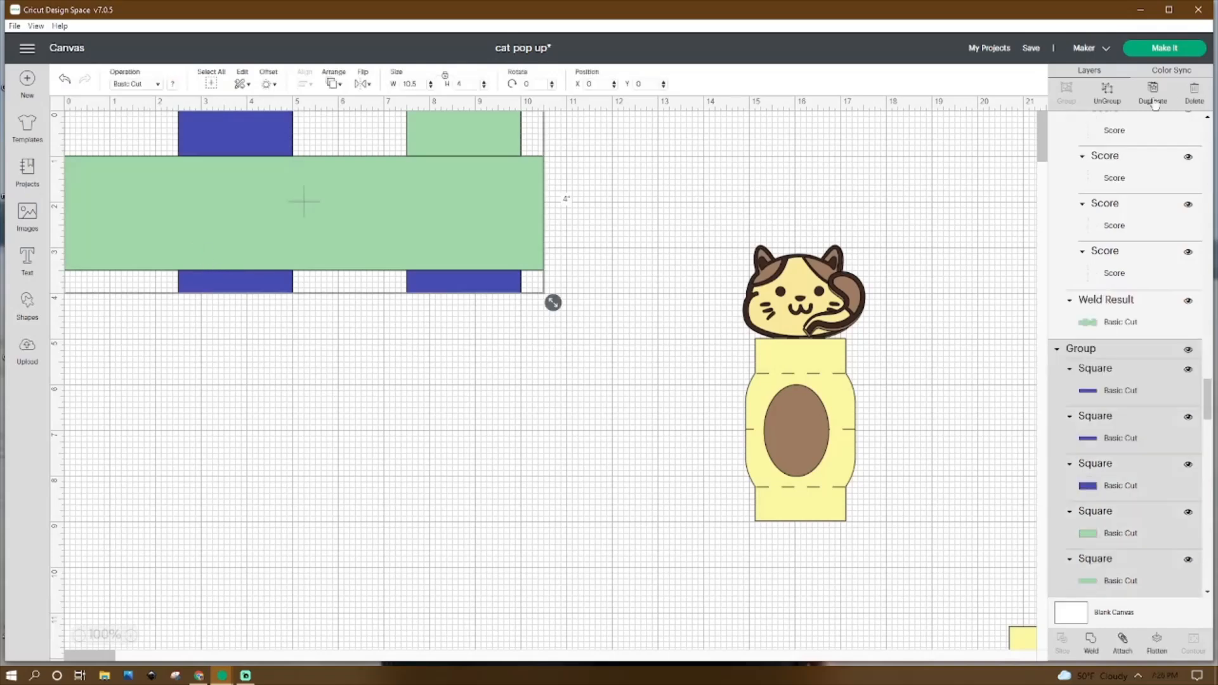
pyautogui.click(625, 230)
pyautogui.click(298, 202)
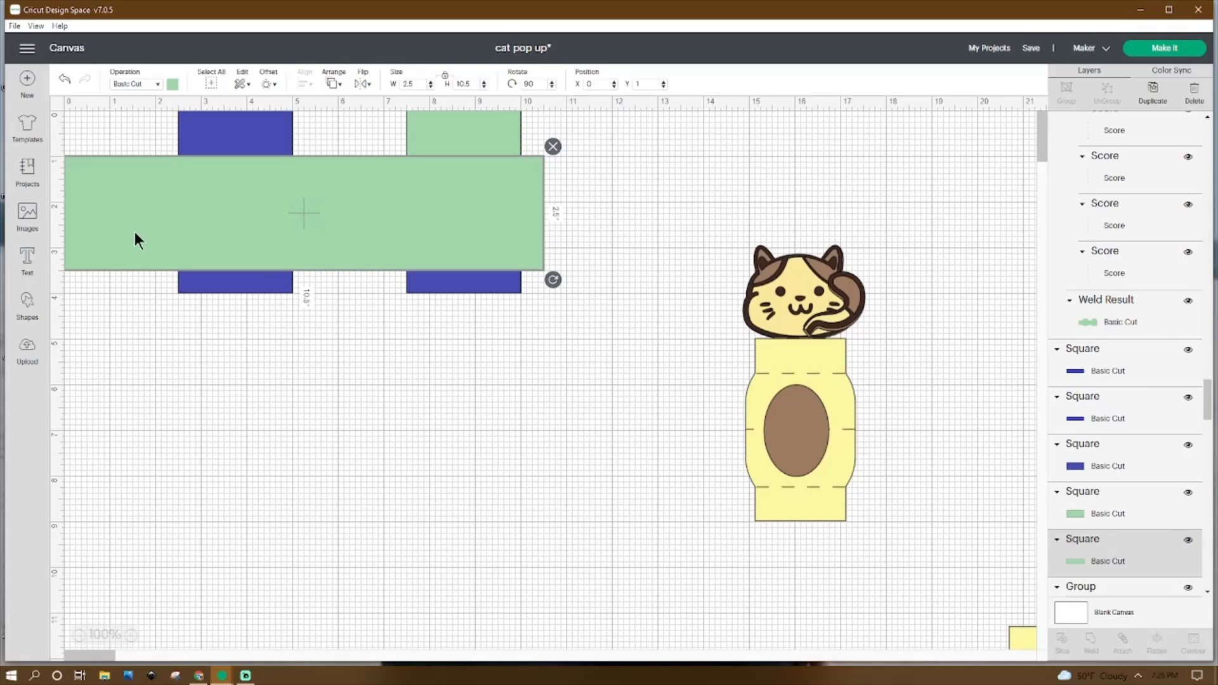
# Step: Check the square in the basic shapes and the size and position of the blue and green upper tabs
pyautogui.click(27, 305)
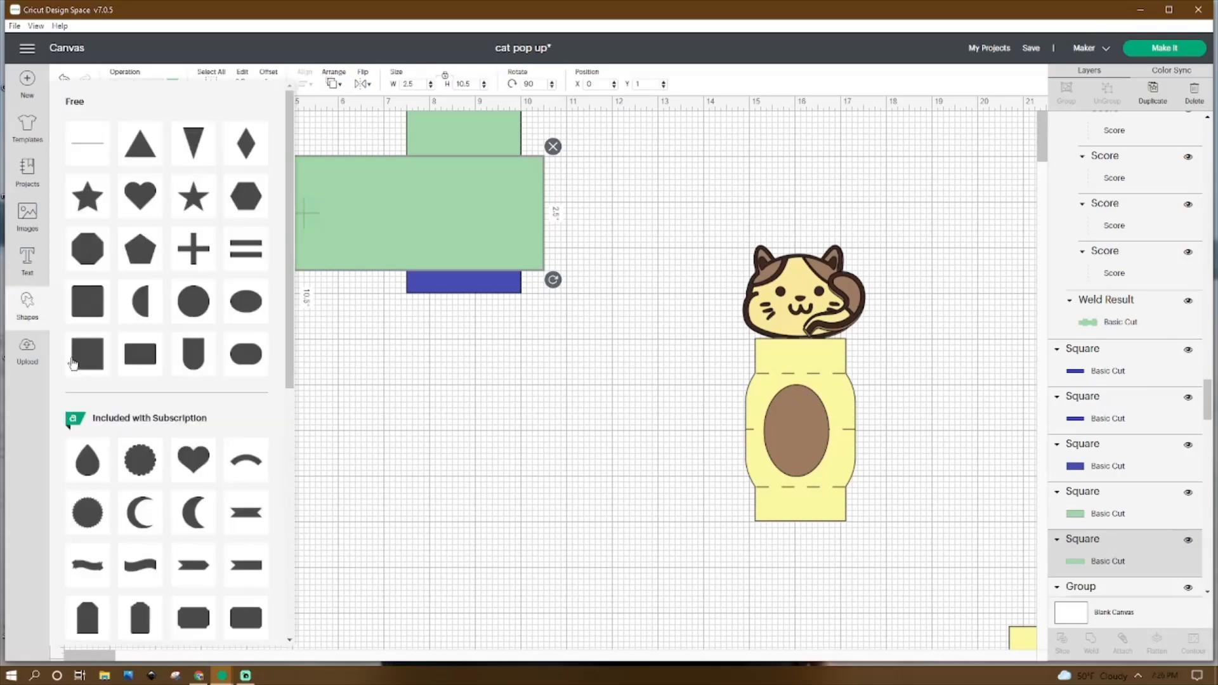
pyautogui.click(408, 378)
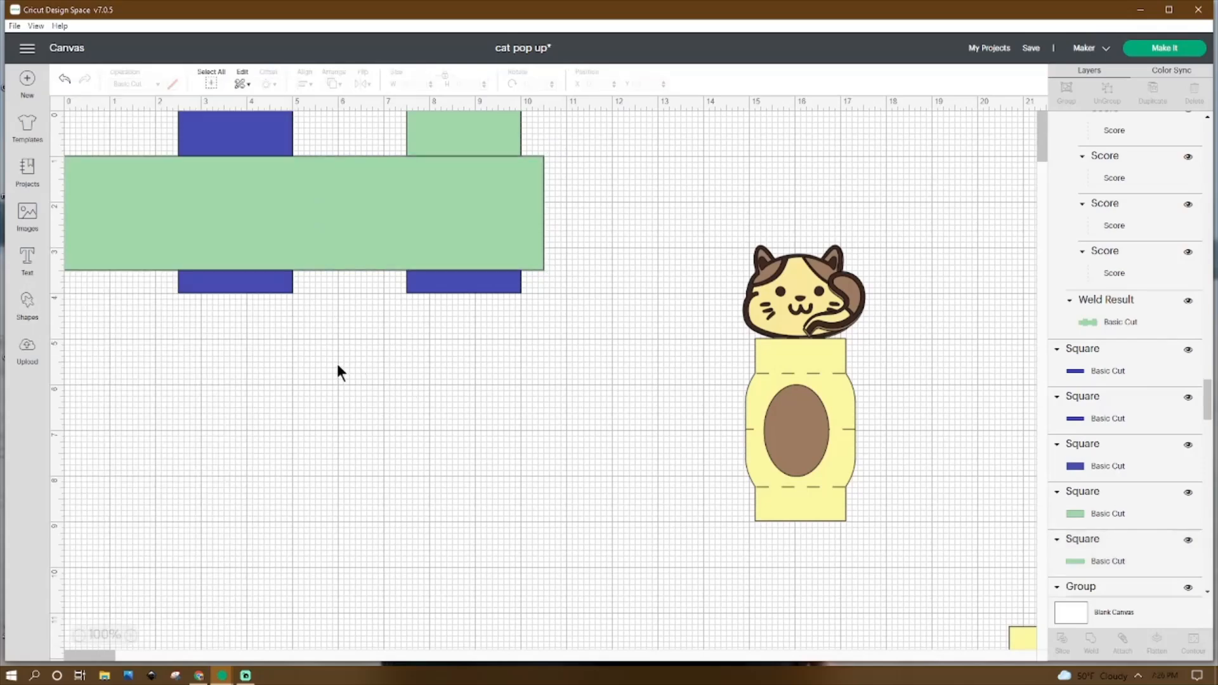
pyautogui.click(211, 137)
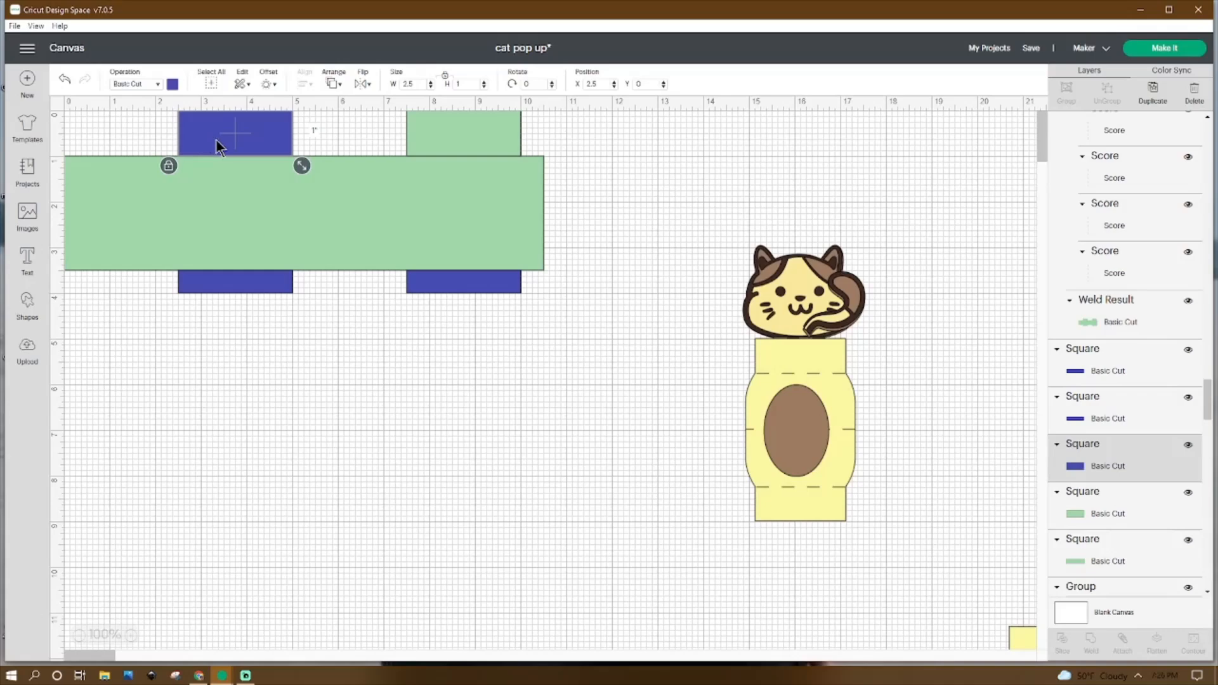
pyautogui.rightClick(213, 138)
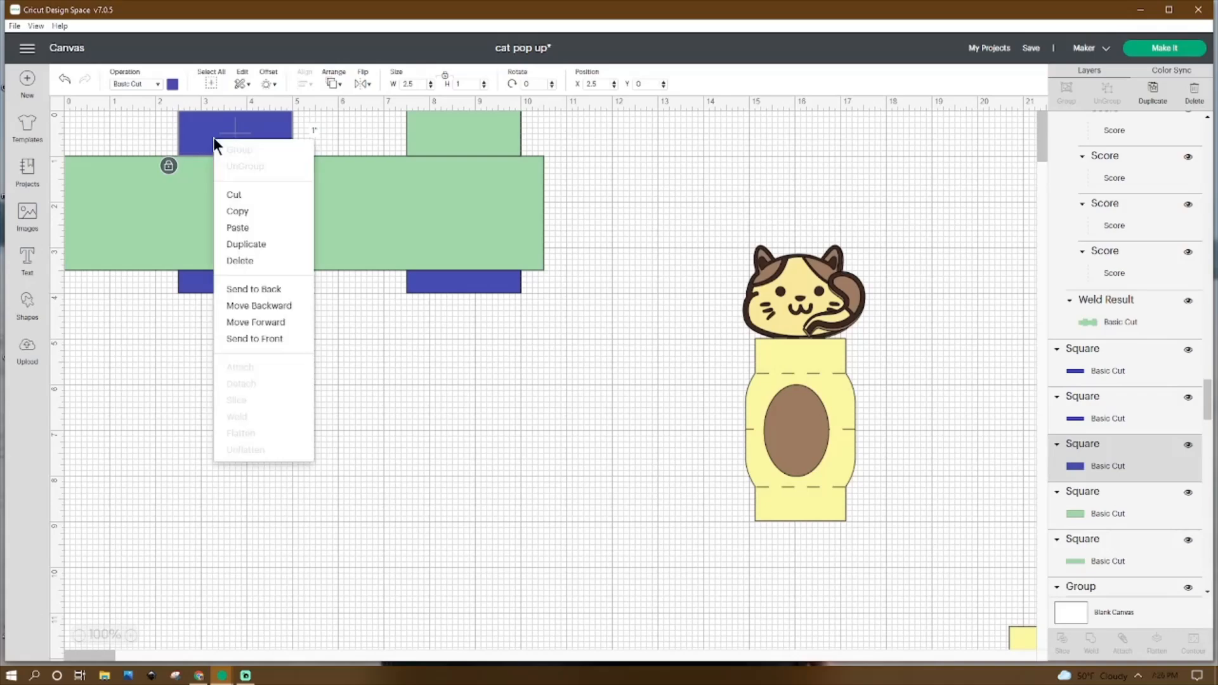
pyautogui.click(509, 130)
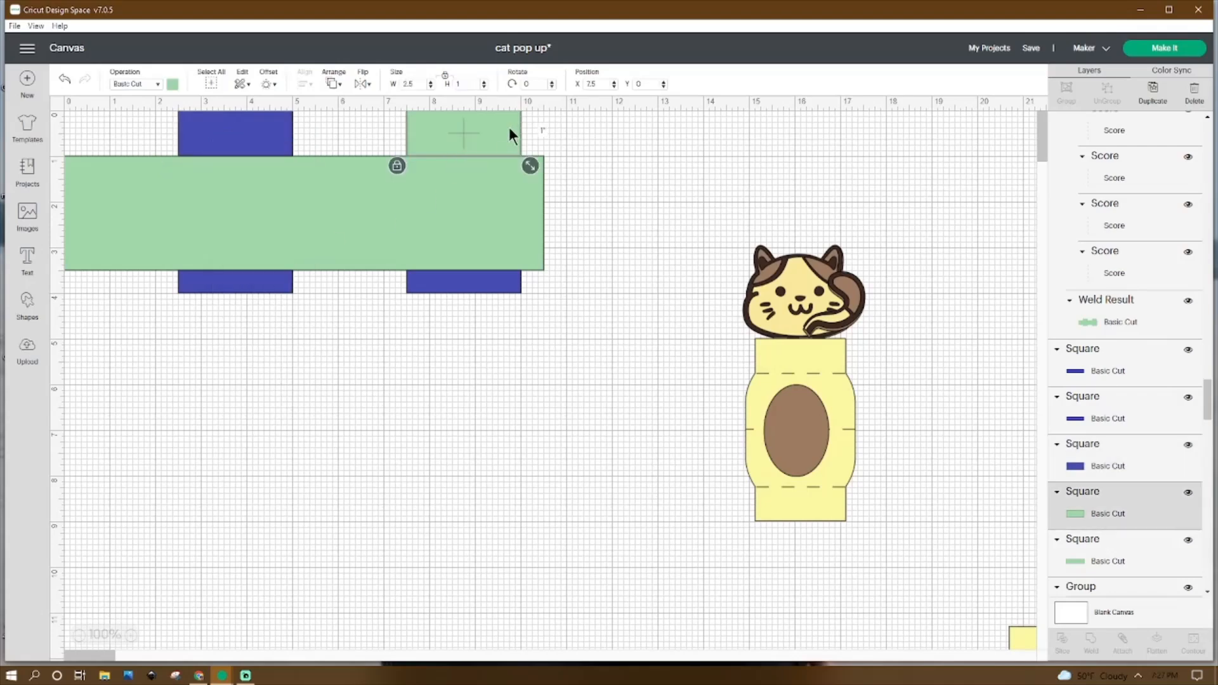
pyautogui.rightClick(477, 141)
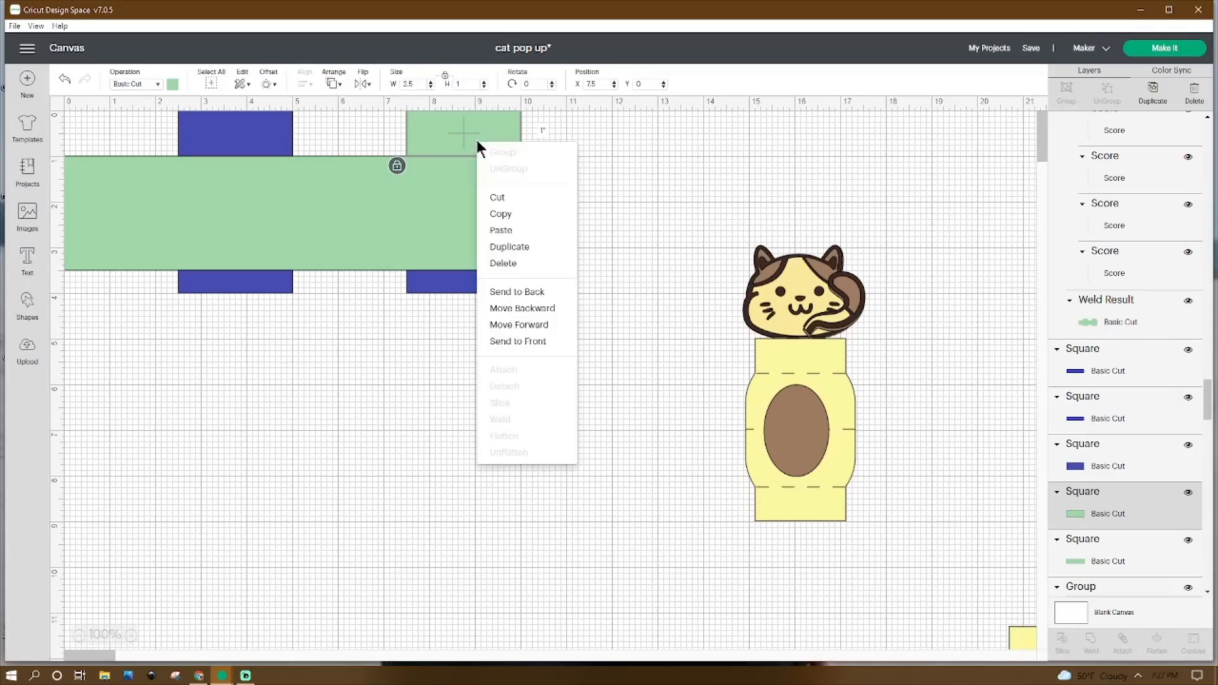
pyautogui.click(509, 246)
pyautogui.moveTo(443, 136); pyautogui.dragTo(578, 362)
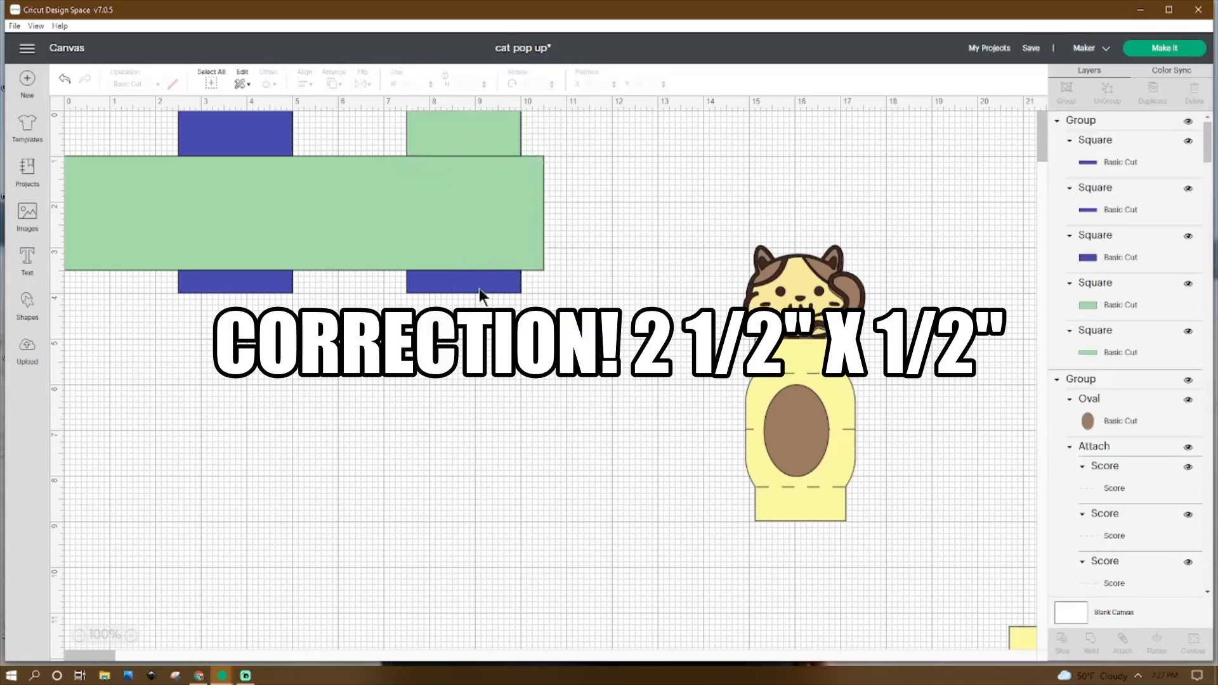
# Step: Undo the slight shift of the blue tab below the green one and check both lower tabs' size and position
pyautogui.click(479, 287)
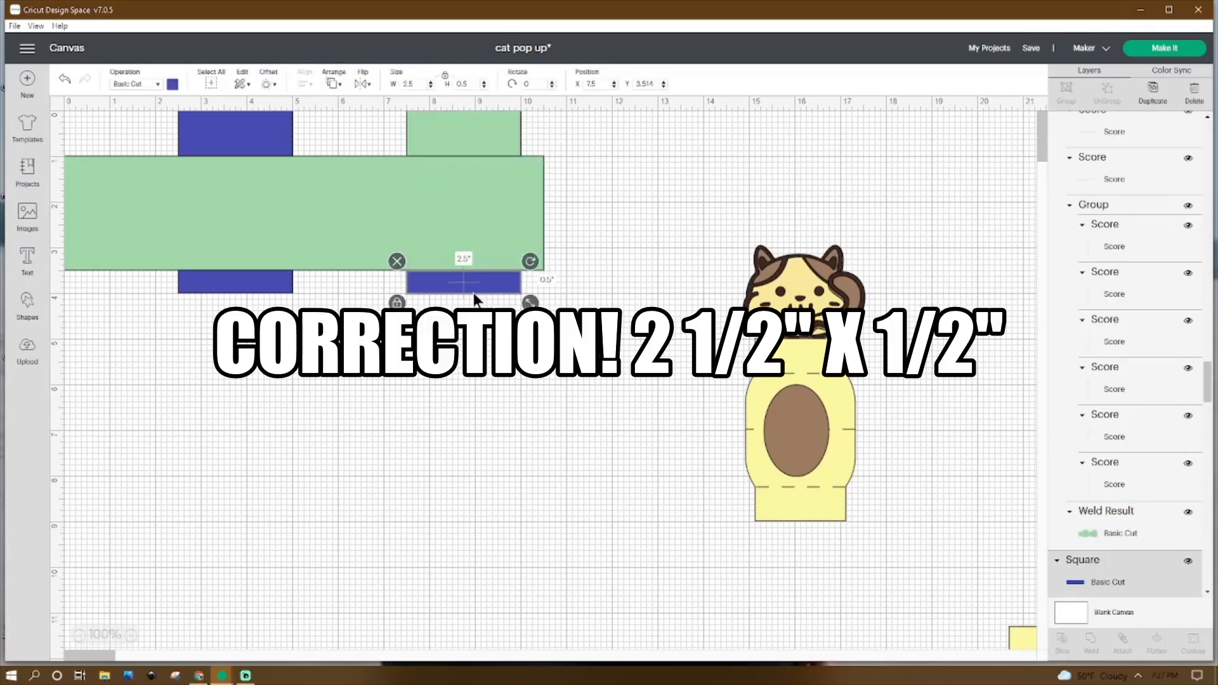
pyautogui.click(58, 75)
pyautogui.click(438, 291)
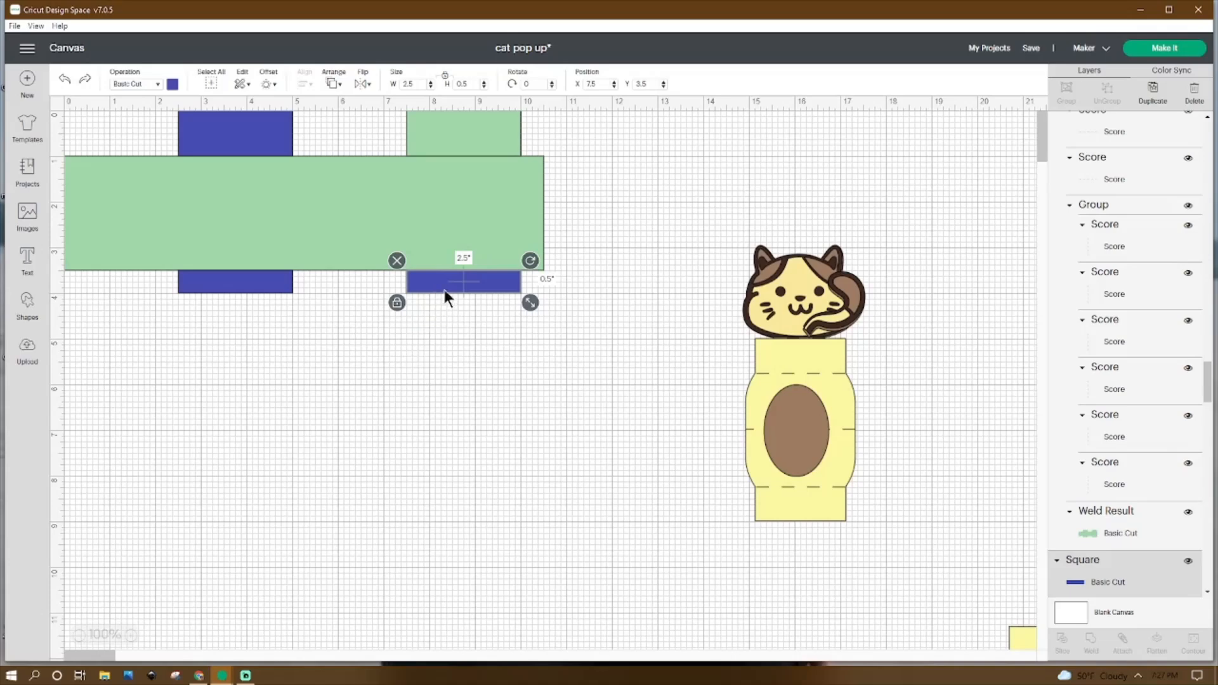
pyautogui.rightClick(445, 290)
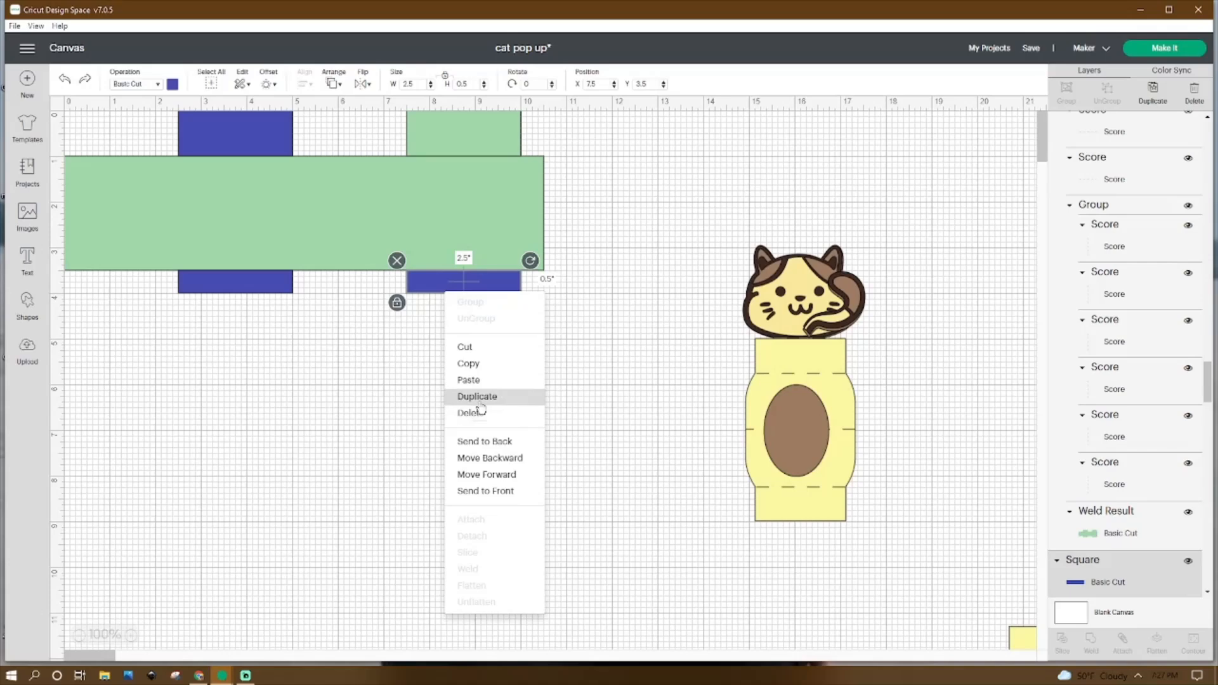
pyautogui.click(260, 317)
pyautogui.click(252, 288)
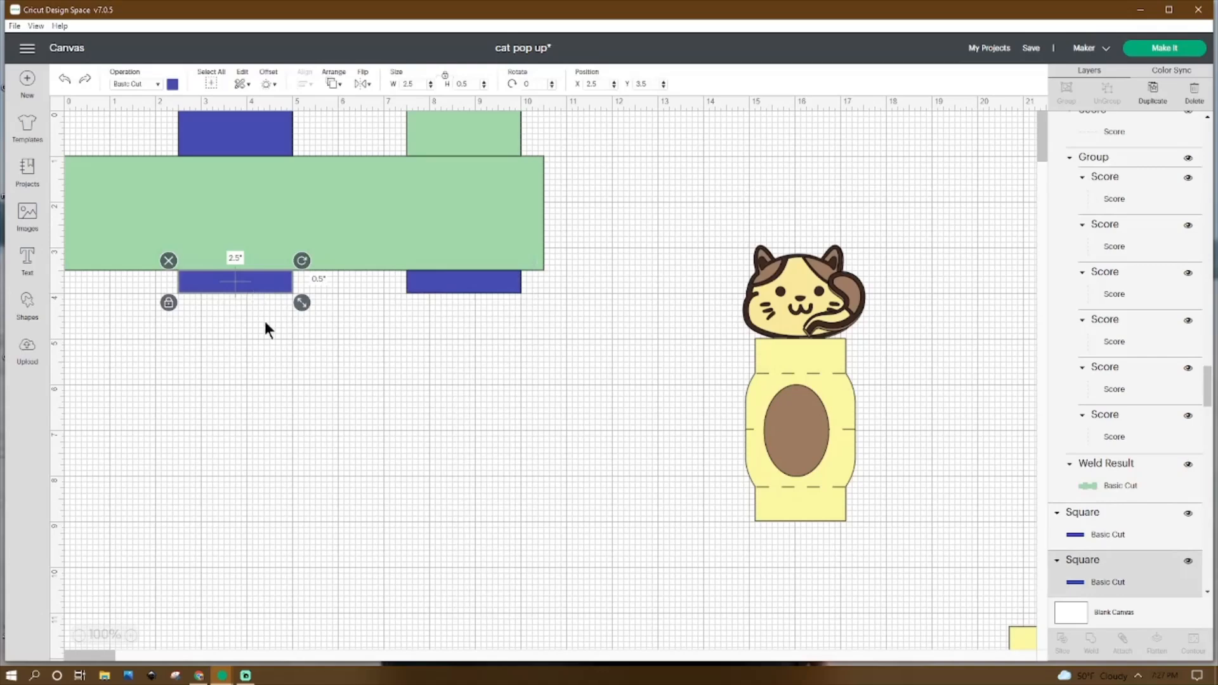
# Step: Weld the long green rectangle and its four blue and green tabs into one box piece
pyautogui.click(279, 425)
pyautogui.moveTo(601, 130); pyautogui.dragTo(64, 323)
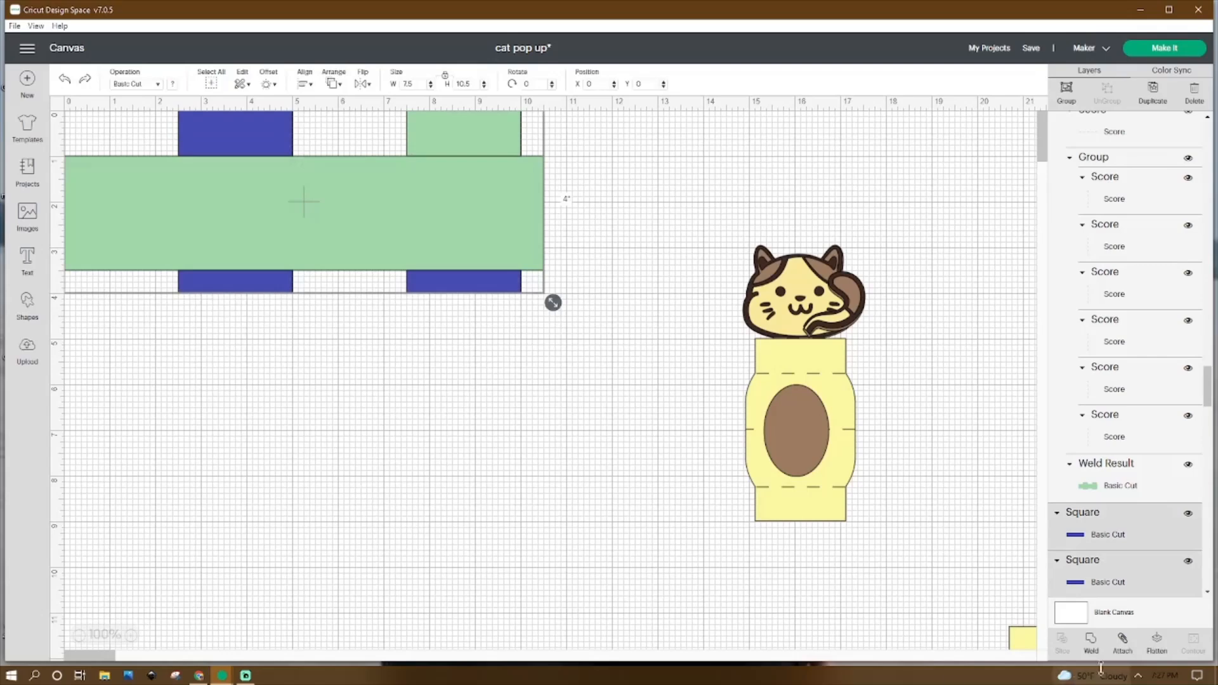
pyautogui.click(1091, 641)
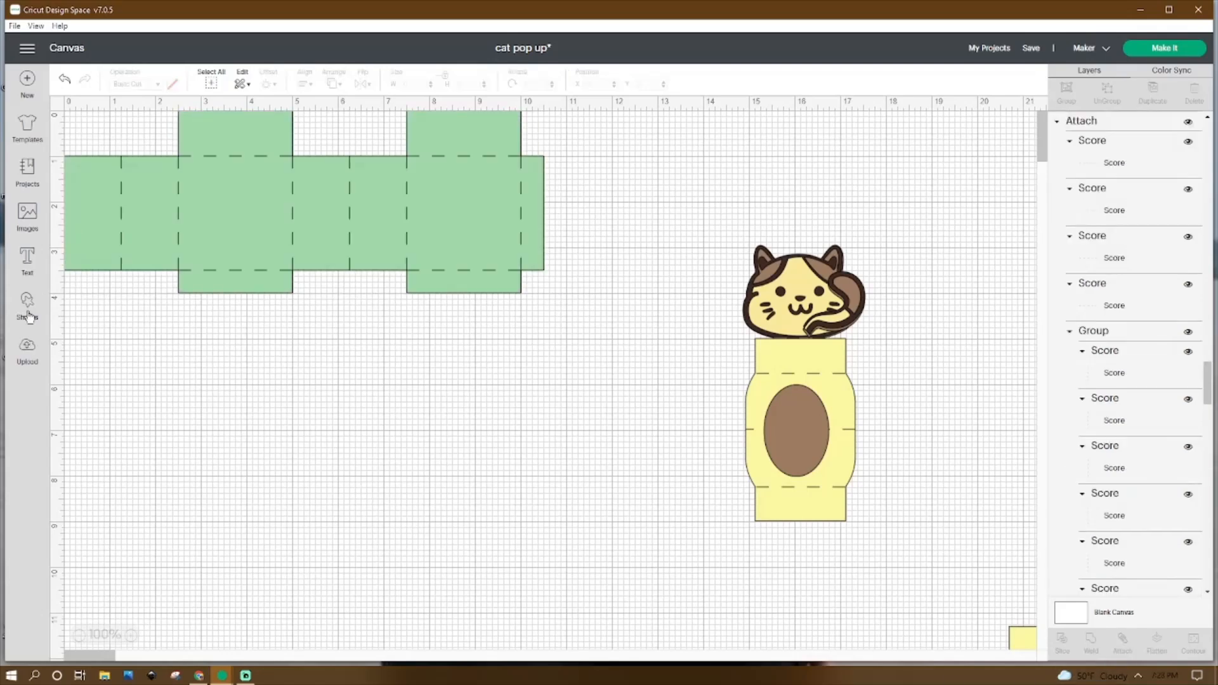
# Step: Insert a score line 2.5 inches high and detach the existing score lines from the green box piece
pyautogui.click(27, 305)
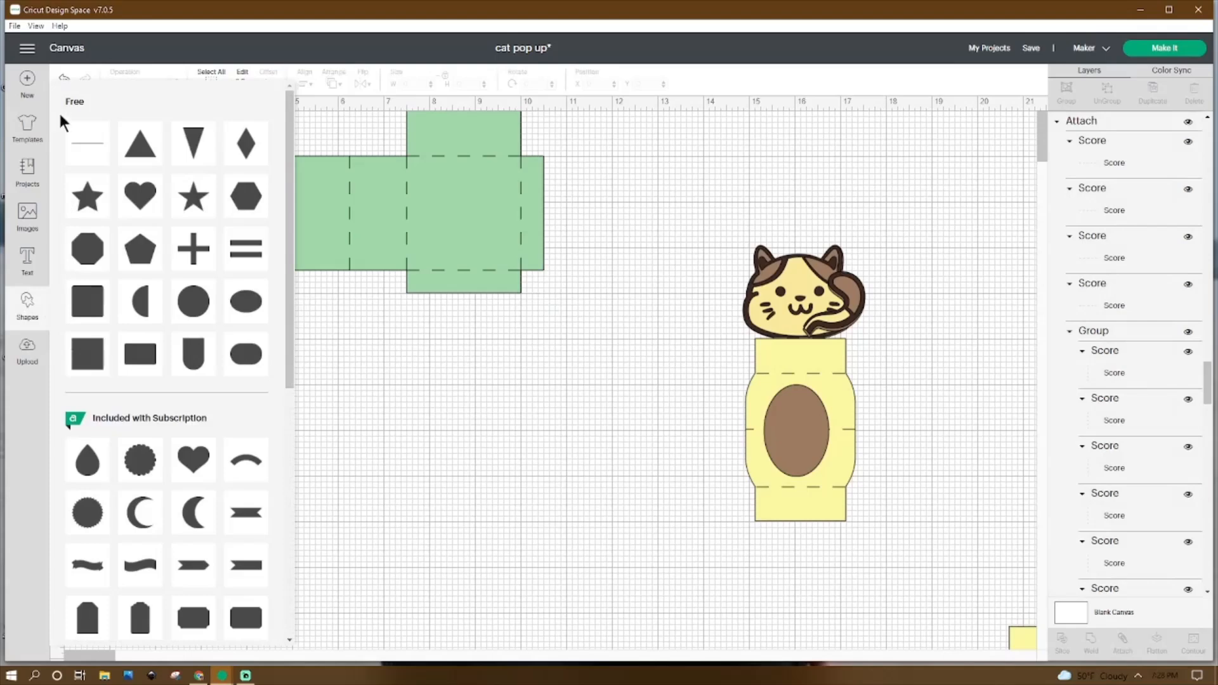
pyautogui.click(89, 149)
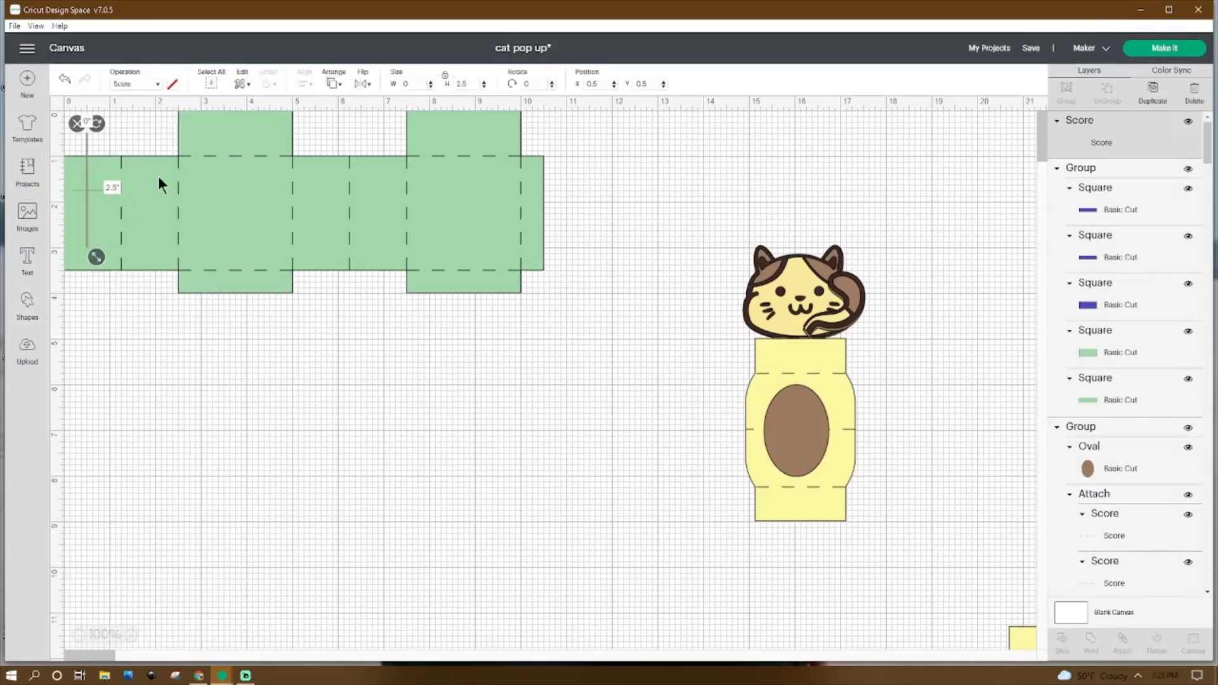
pyautogui.keyDown('shift'); pyautogui.click(118, 201); pyautogui.keyUp('shift')
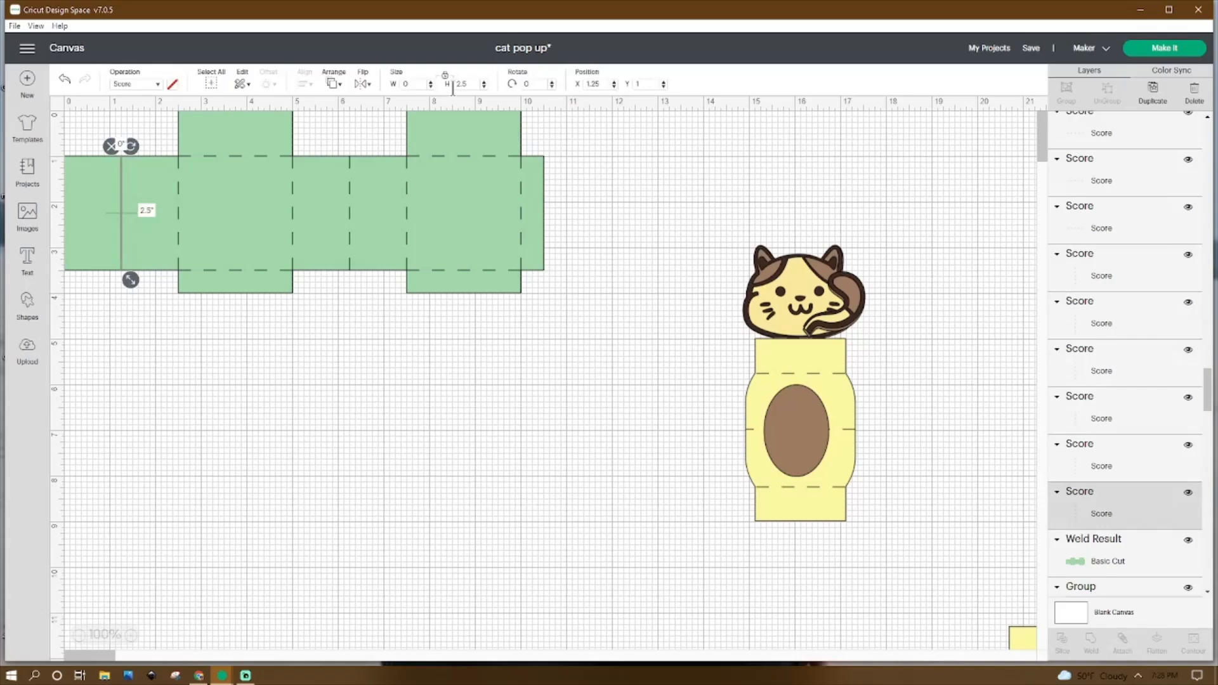
# Step: Check the size and position of the first three vertical score lines on the green box piece
pyautogui.click(104, 201)
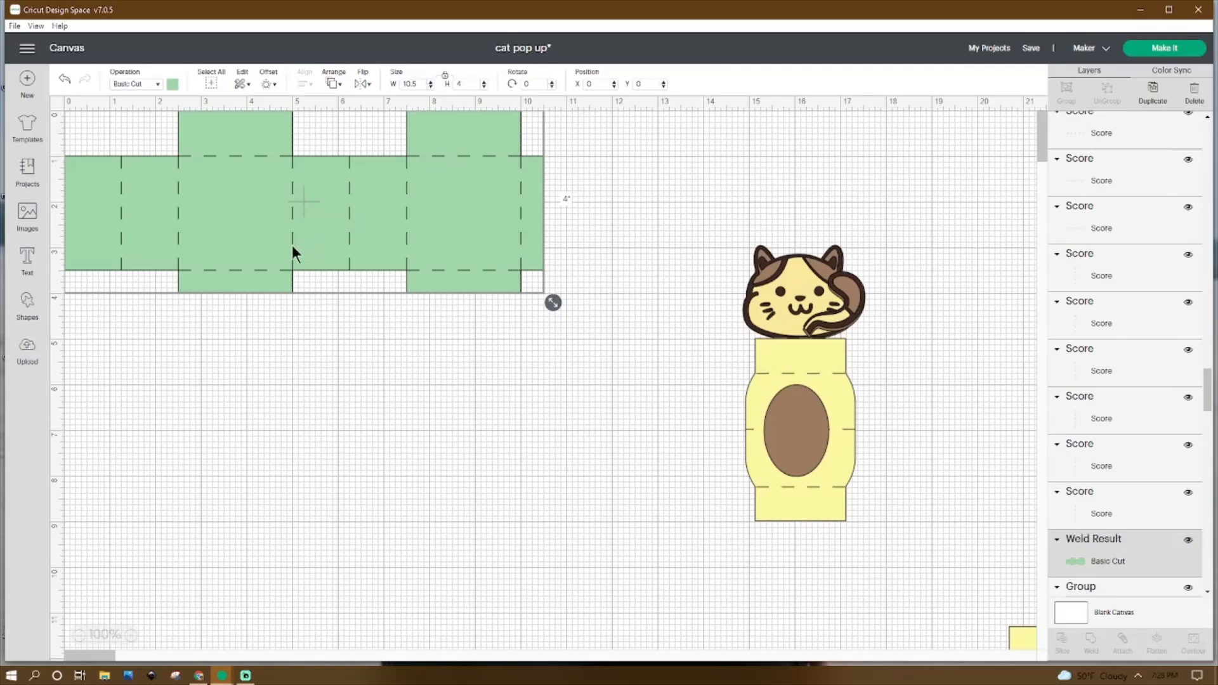
pyautogui.click(110, 336)
pyautogui.click(121, 226)
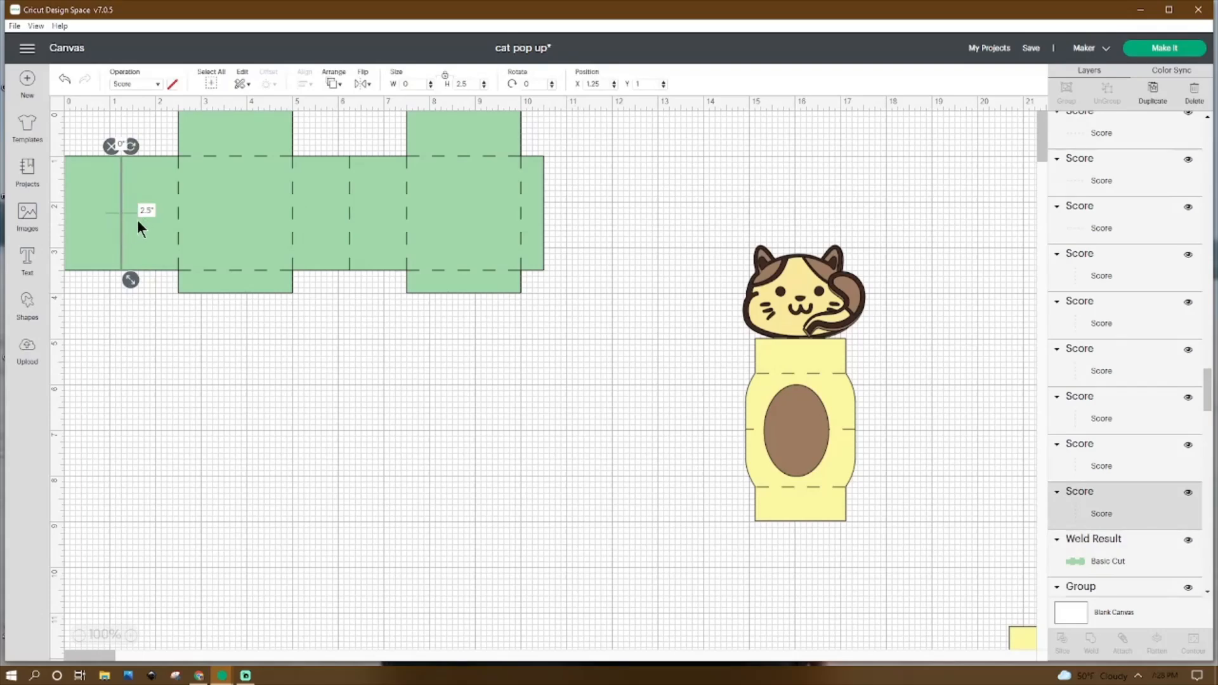
pyautogui.click(180, 206)
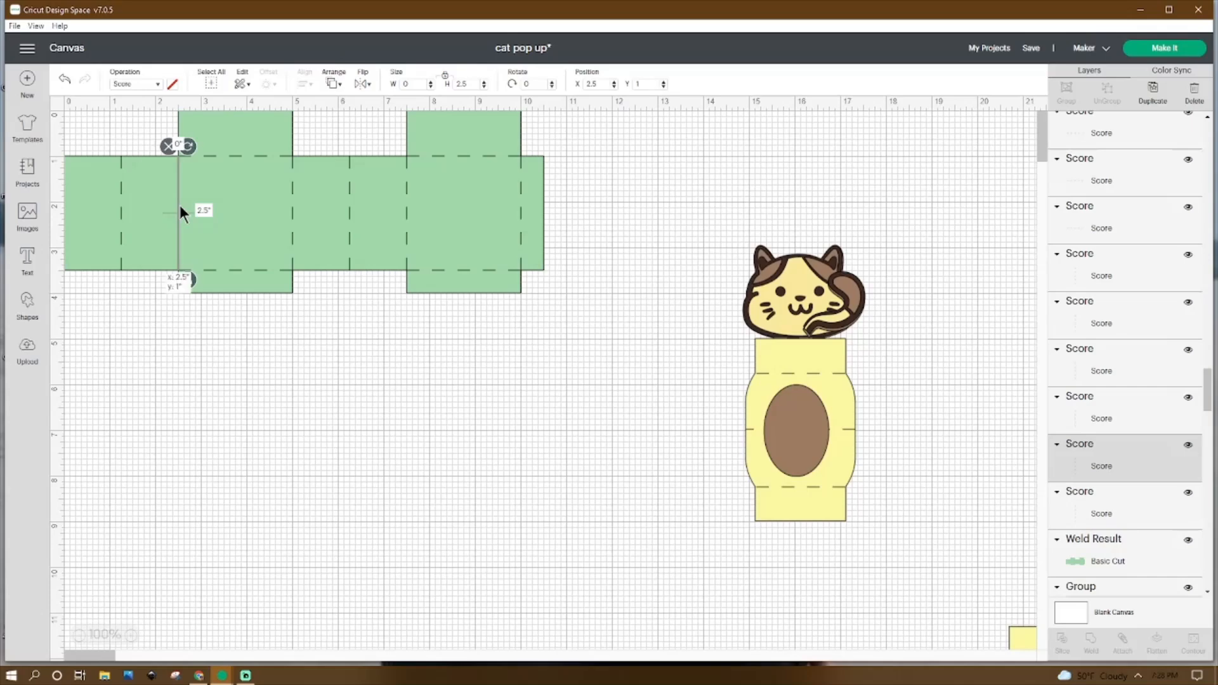
pyautogui.rightClick(180, 206)
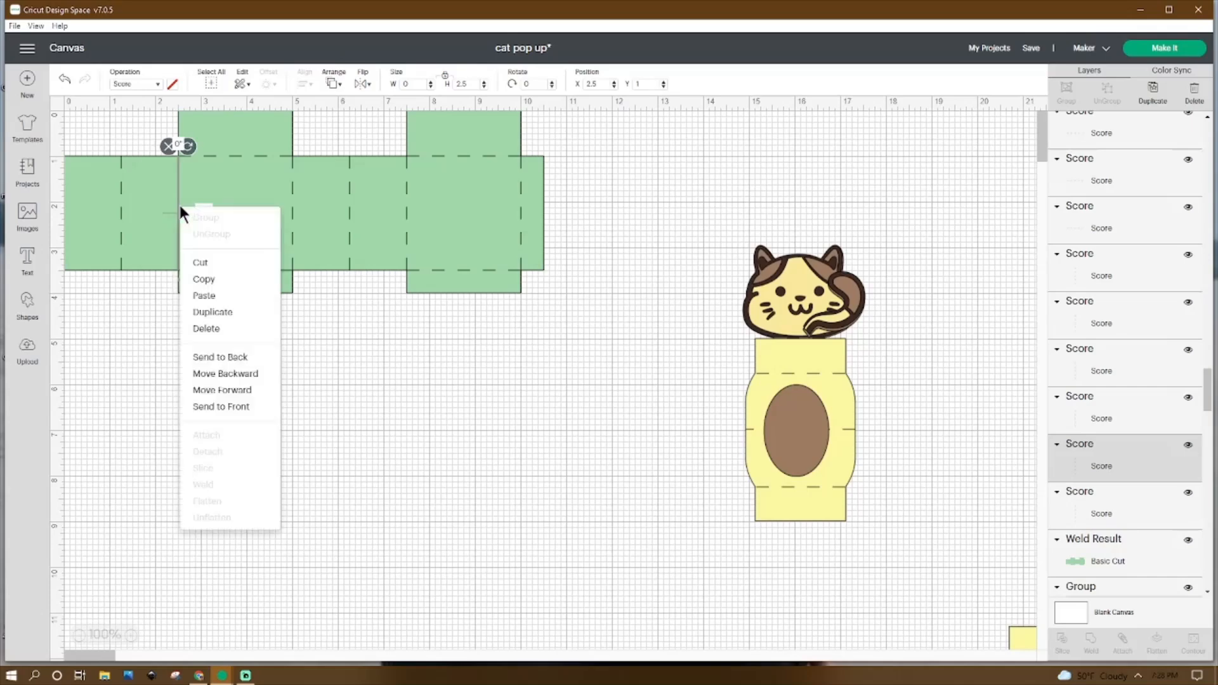
pyautogui.click(289, 213)
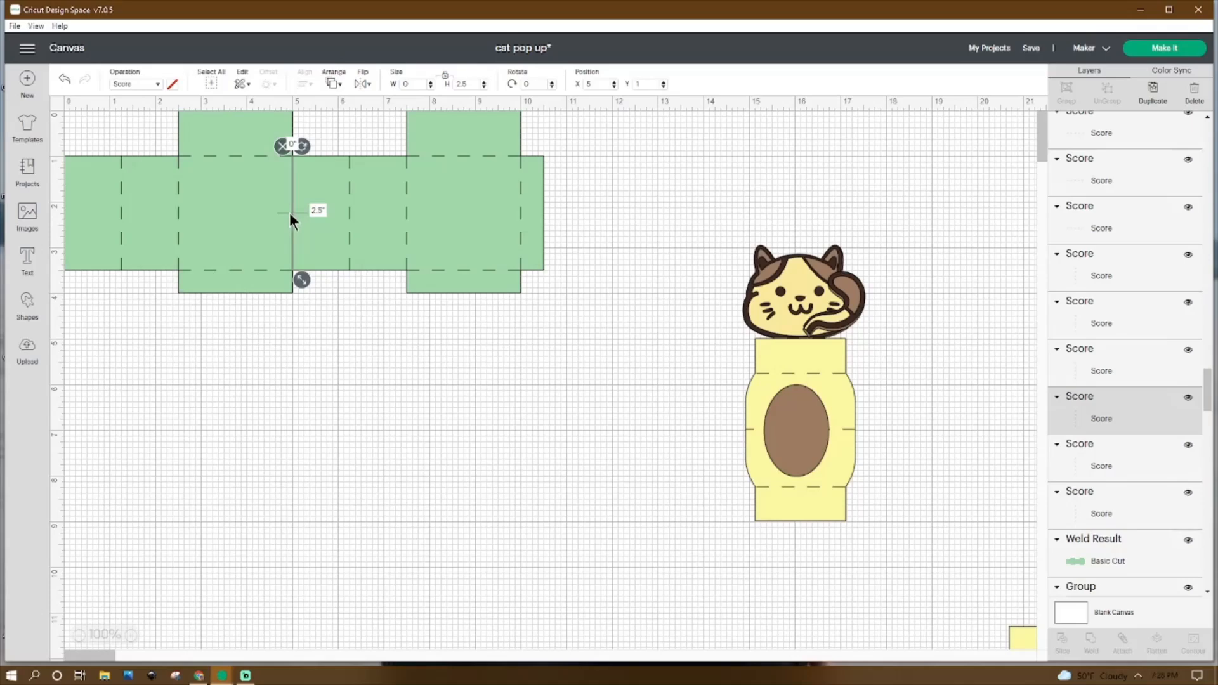
pyautogui.rightClick(290, 214)
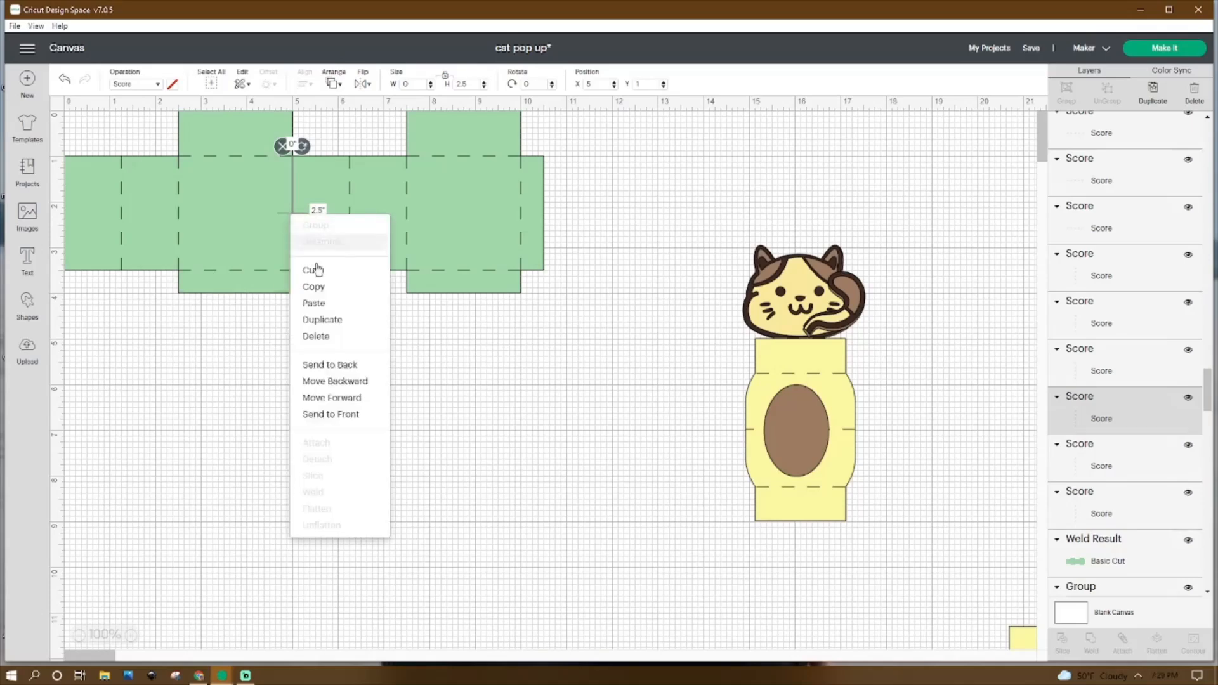
# Step: Check the remaining three vertical score lines on the green box piece and adjust the Y position of the one at X 7.5
pyautogui.click(341, 195)
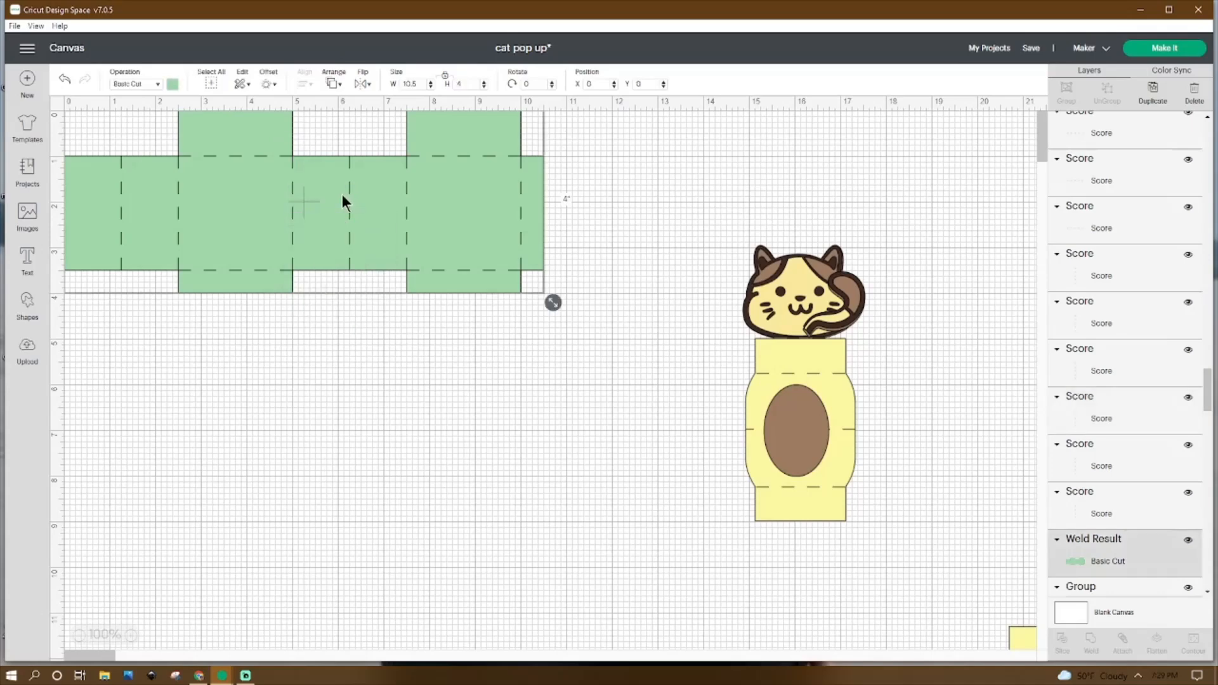
pyautogui.click(349, 206)
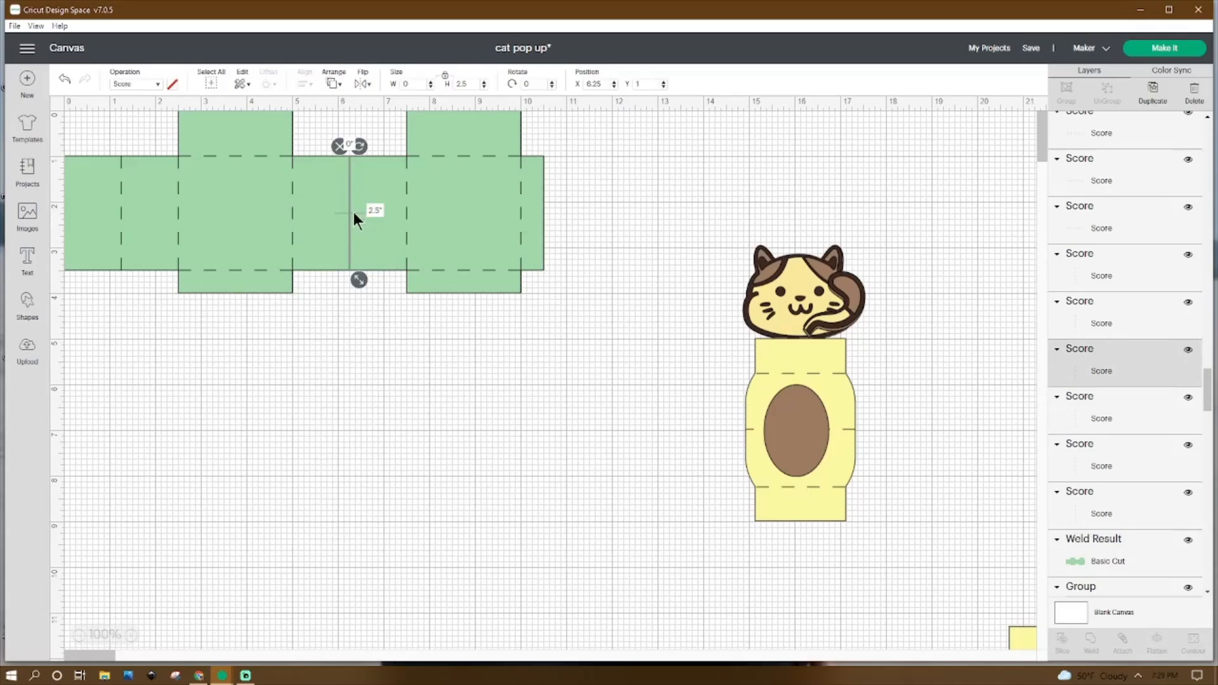
pyautogui.rightClick(348, 220)
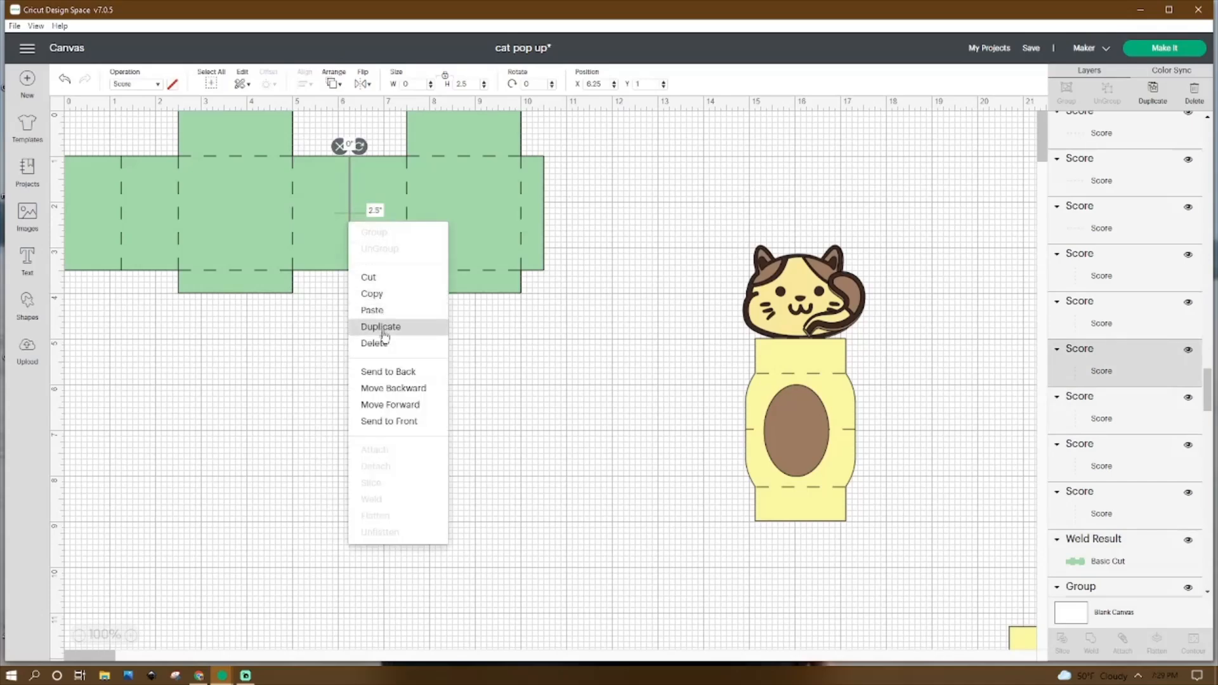
pyautogui.click(407, 172)
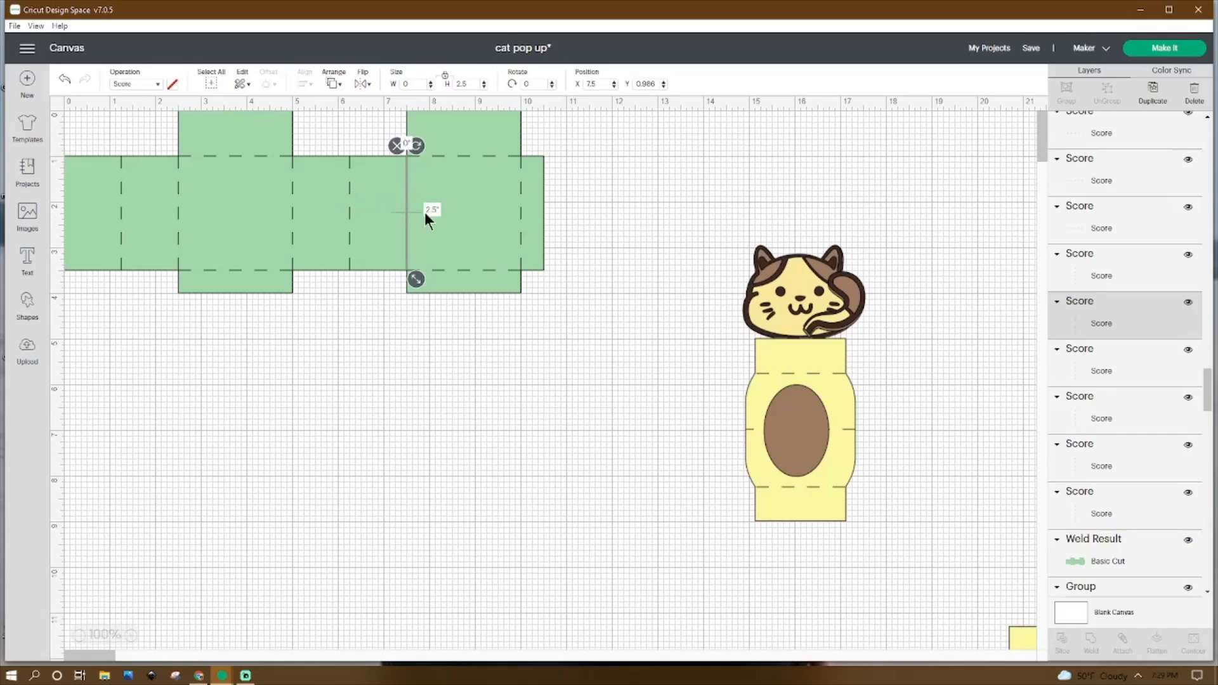
pyautogui.click(663, 82)
pyautogui.click(519, 199)
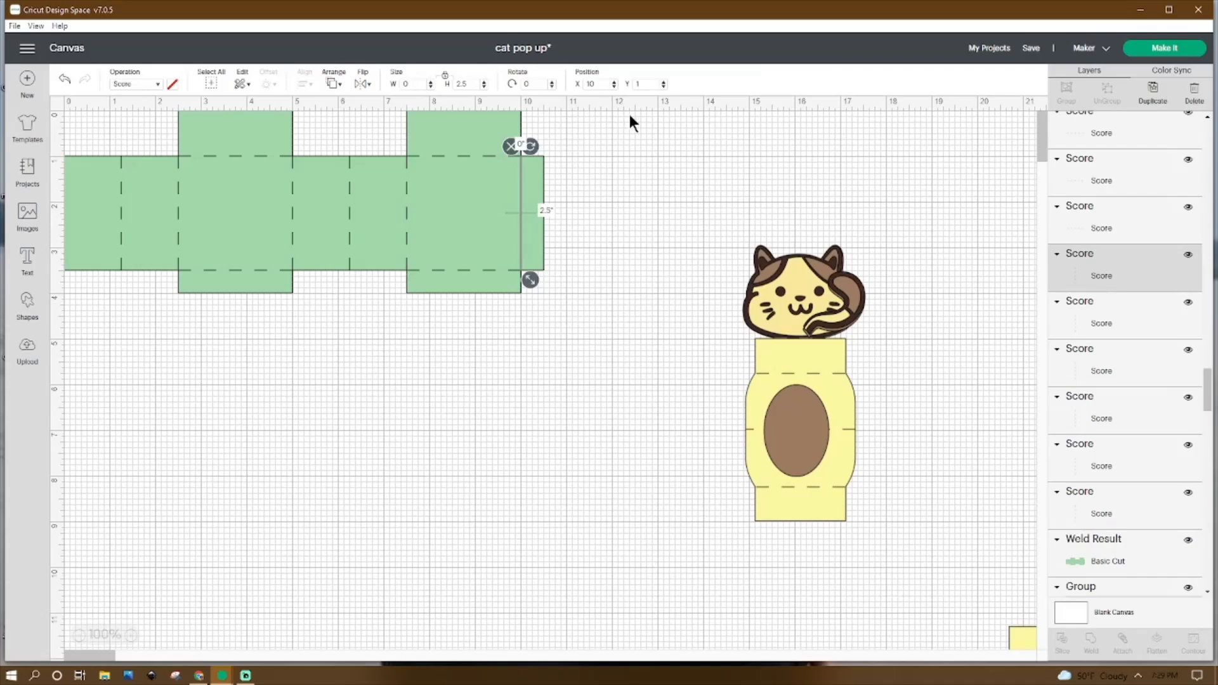
# Step: Set the Y position of the lower horizontal score line at X 7.5 on the green box piece to 3.5
pyautogui.rightClick(524, 209)
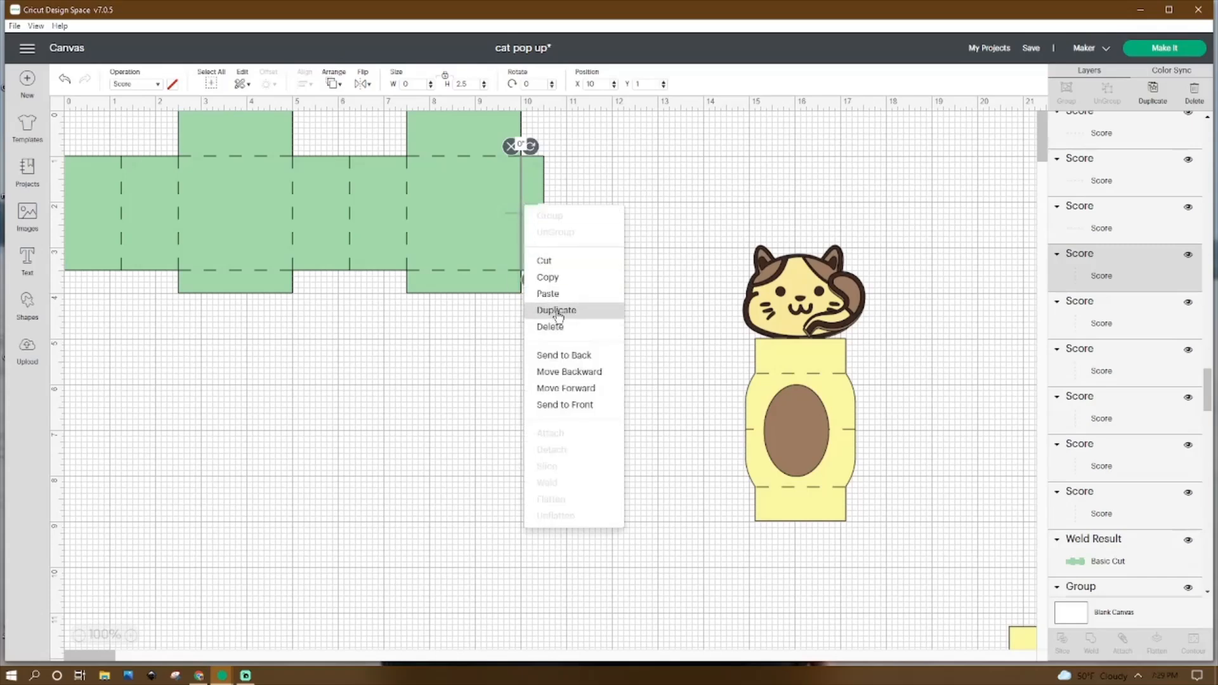
pyautogui.click(490, 328)
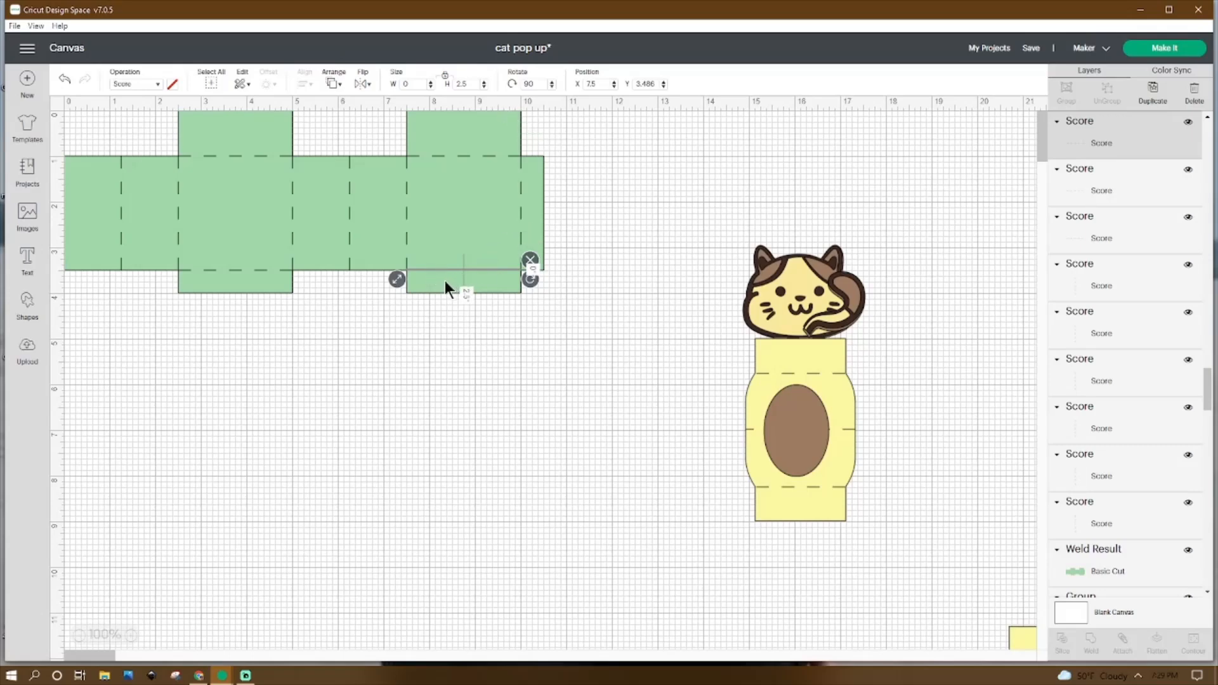
pyautogui.doubleClick(634, 85)
pyautogui.write('3.5')
pyautogui.press('Return')
# Step: Check the size, rotation and position of the horizontal score lines along the tabs of the green box piece
pyautogui.rightClick(496, 269)
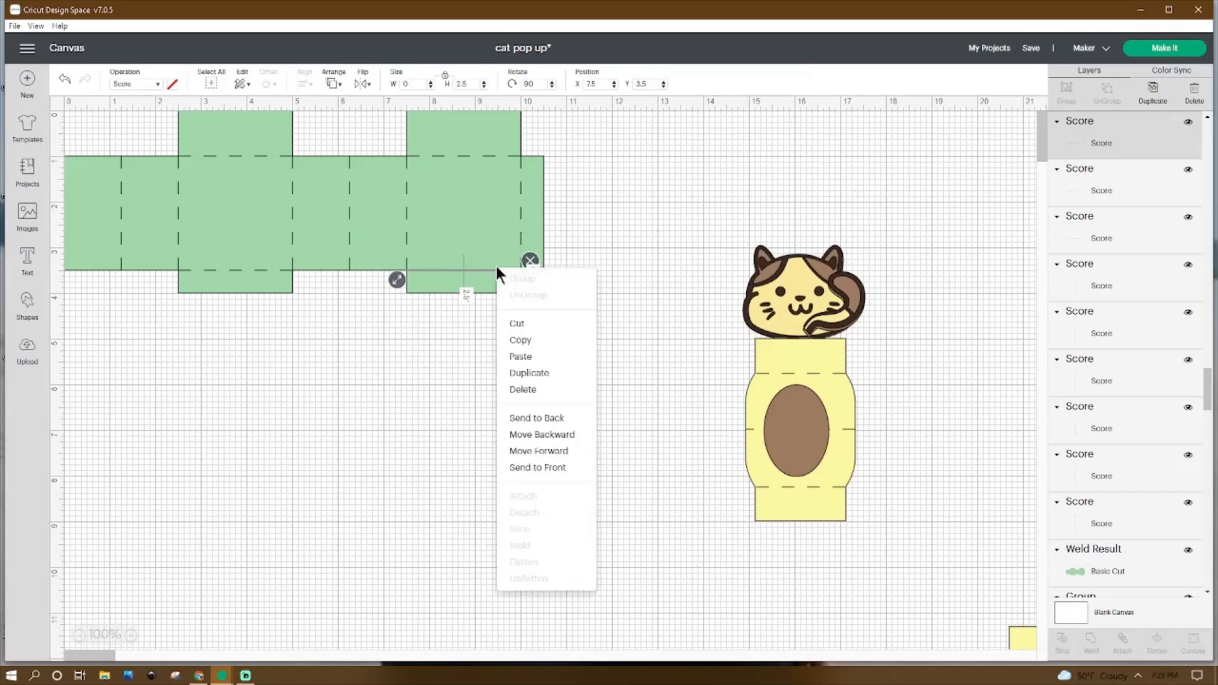
pyautogui.click(420, 157)
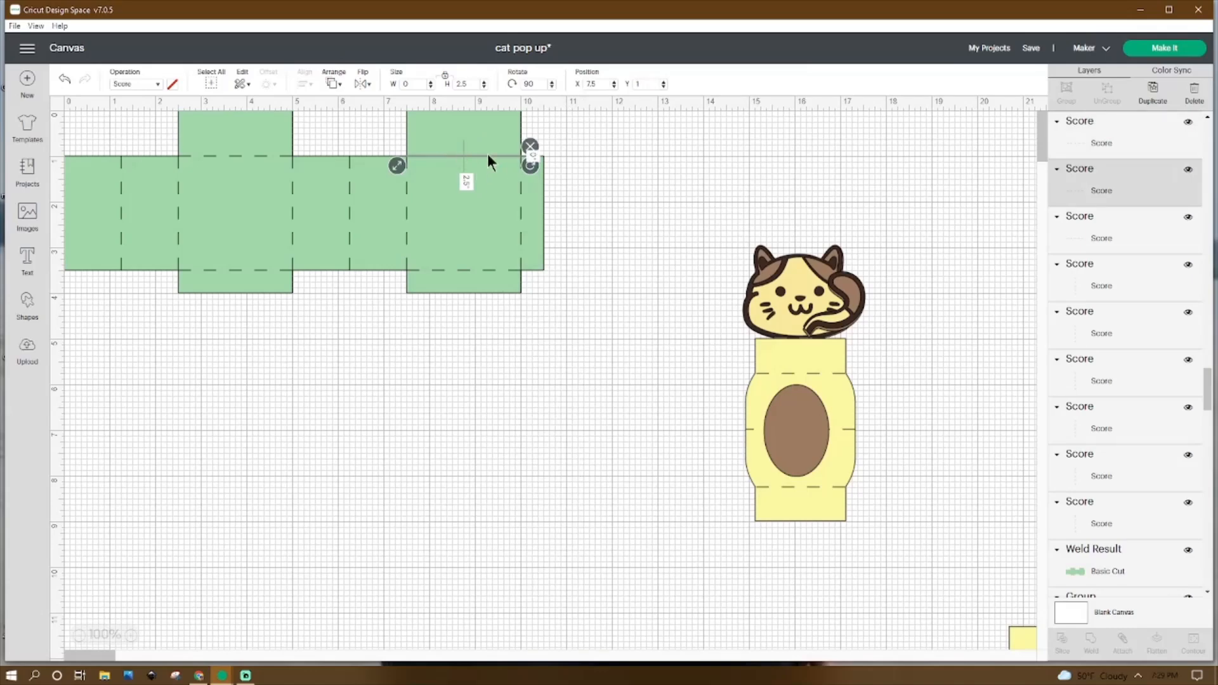
pyautogui.rightClick(449, 156)
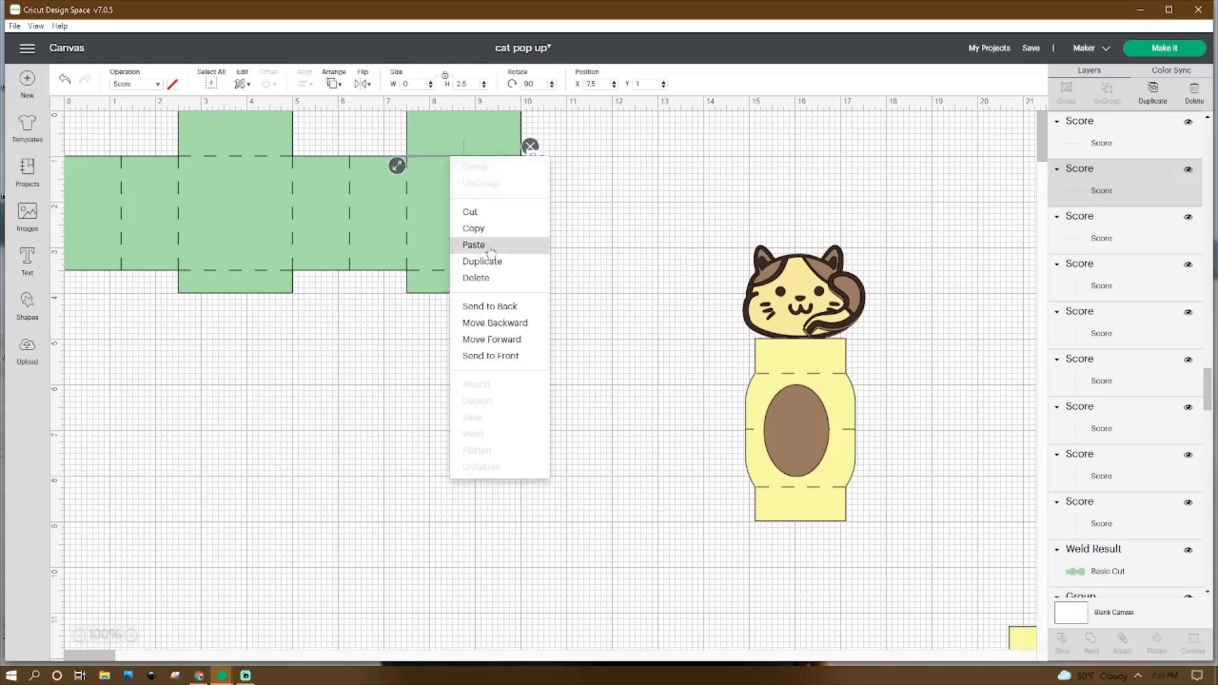
pyautogui.click(243, 154)
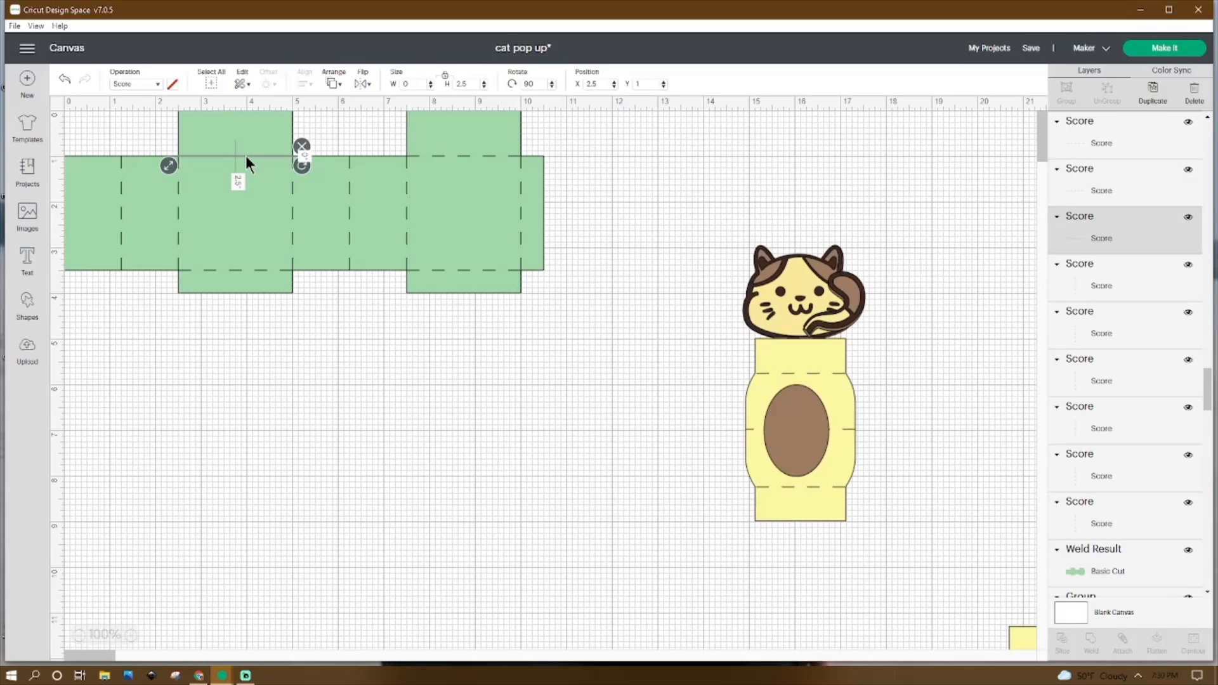
pyautogui.rightClick(243, 156)
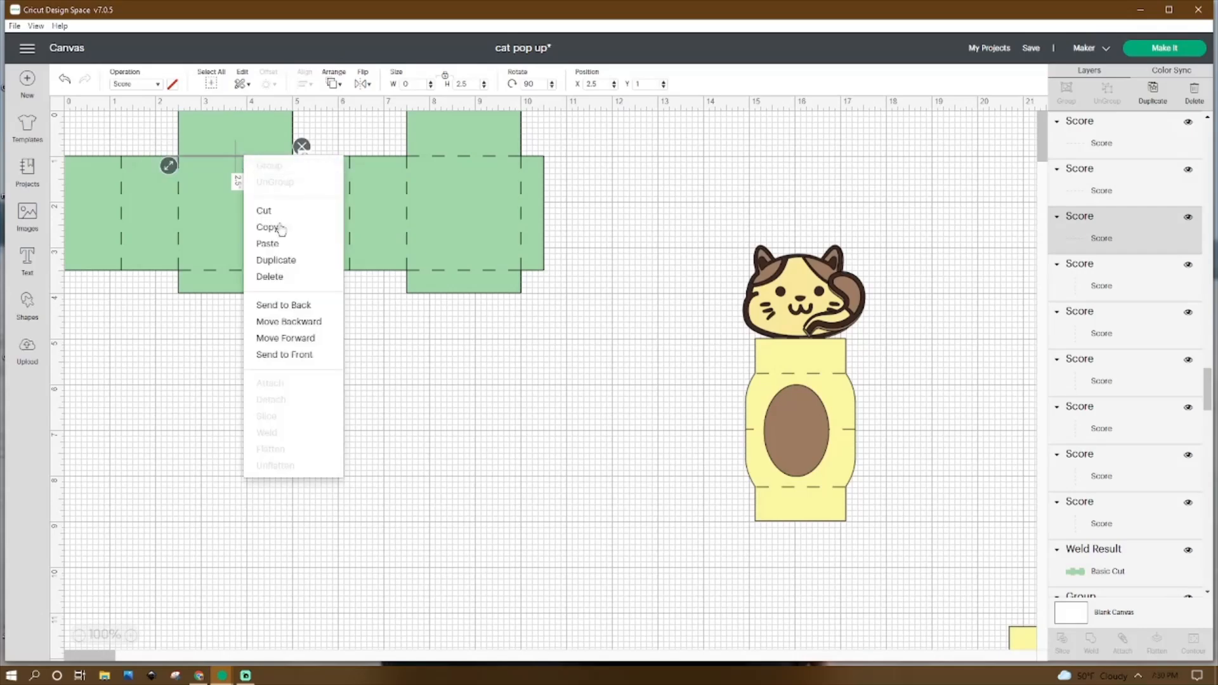
pyautogui.click(206, 269)
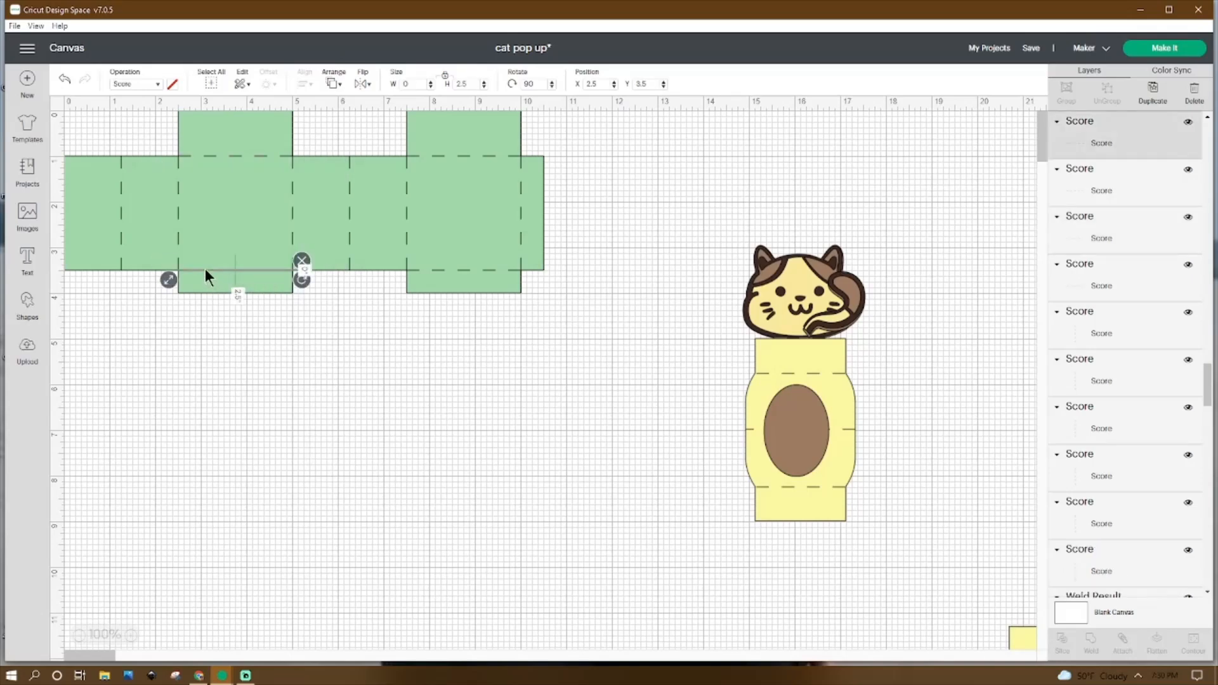
# Step: Select the green box piece with all its score lines and attach them together
pyautogui.click(203, 374)
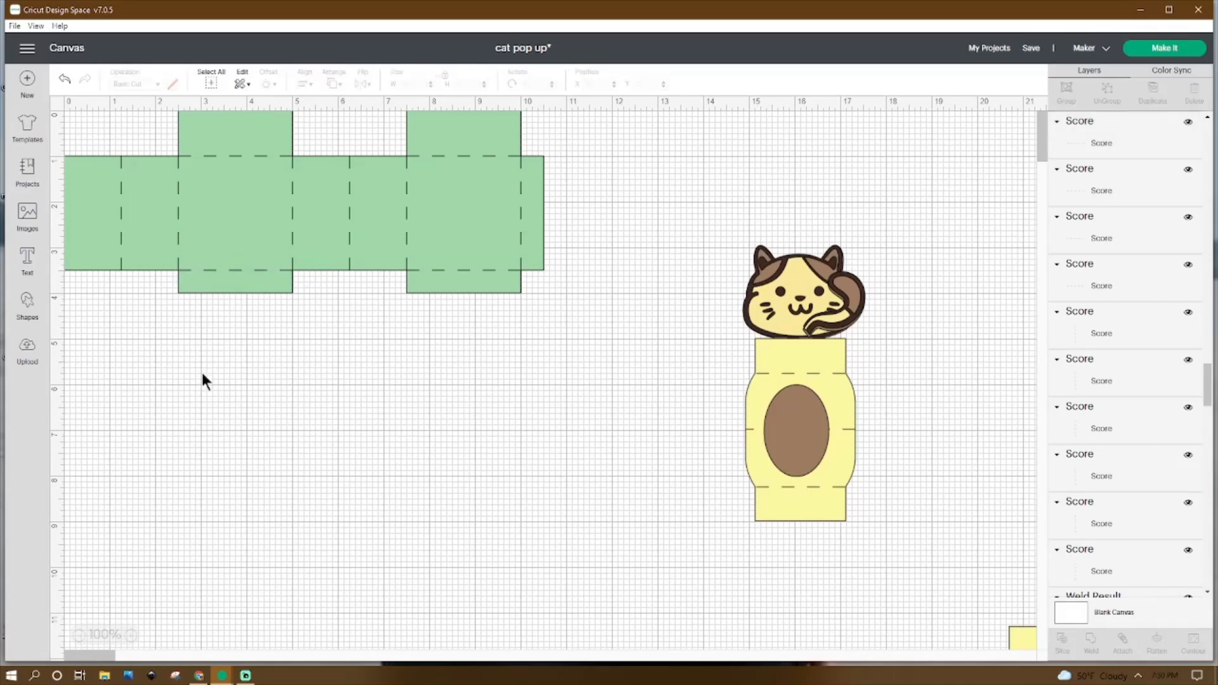
pyautogui.moveTo(630, 125); pyautogui.dragTo(63, 311)
pyautogui.click(1123, 640)
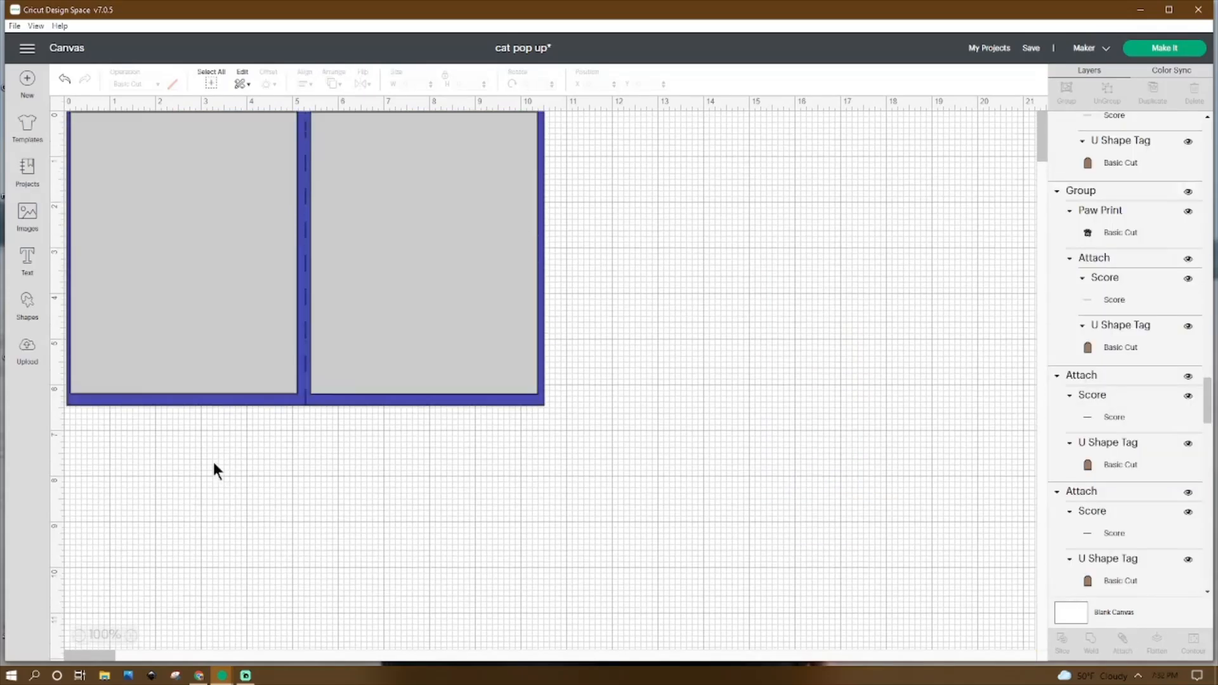
pyautogui.click(27, 305)
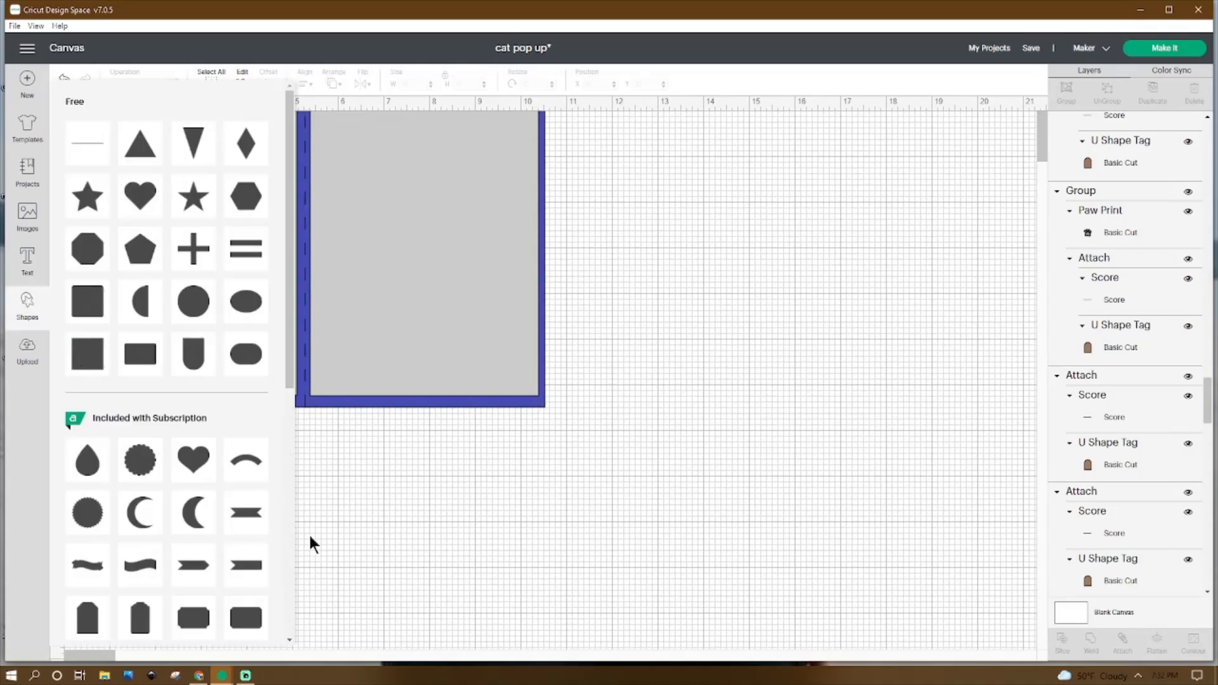
pyautogui.click(316, 444)
pyautogui.click(306, 401)
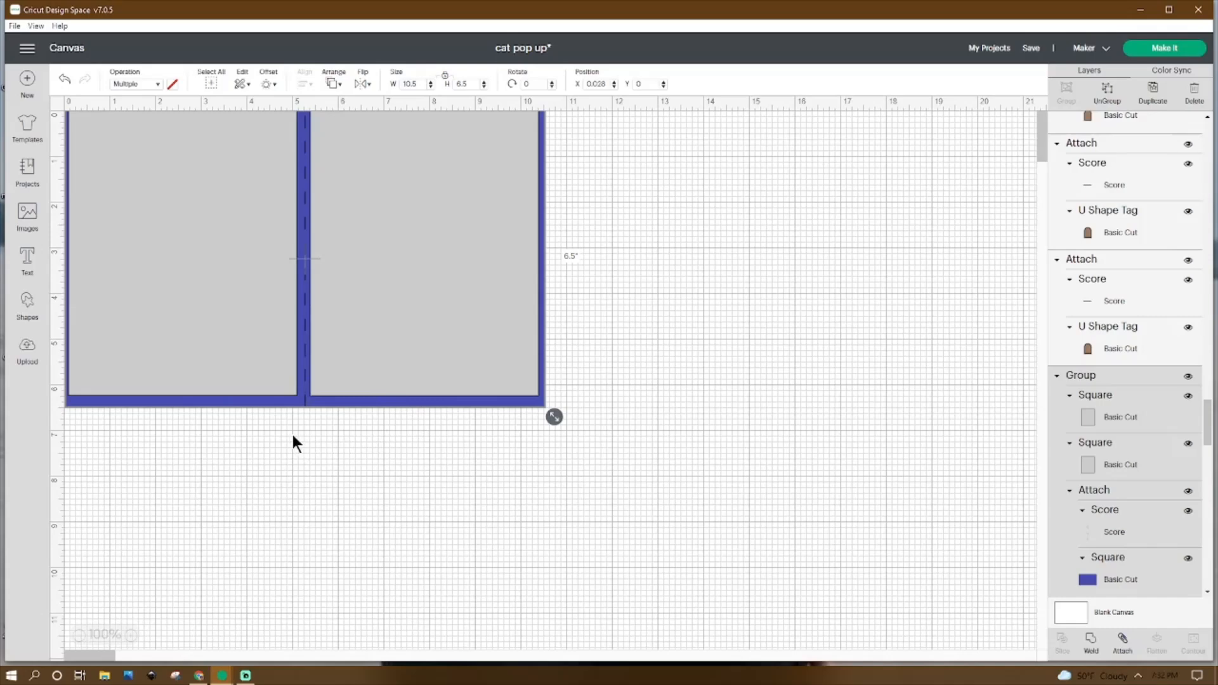
pyautogui.click(22, 307)
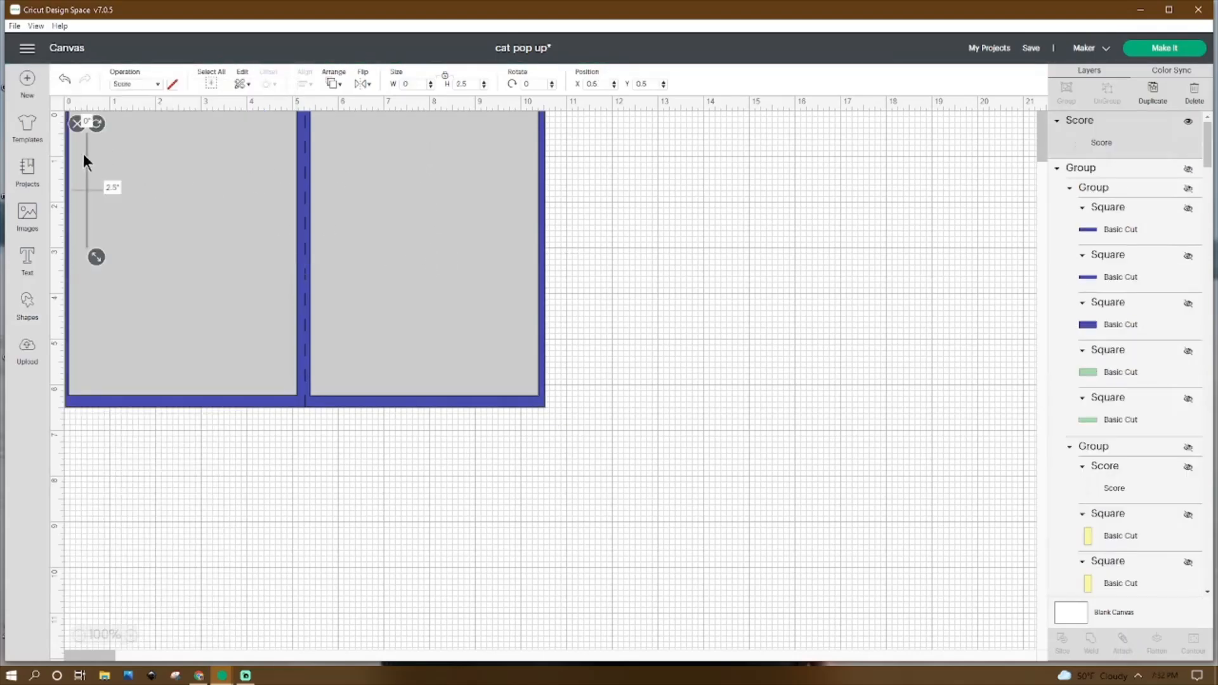
pyautogui.click(75, 119)
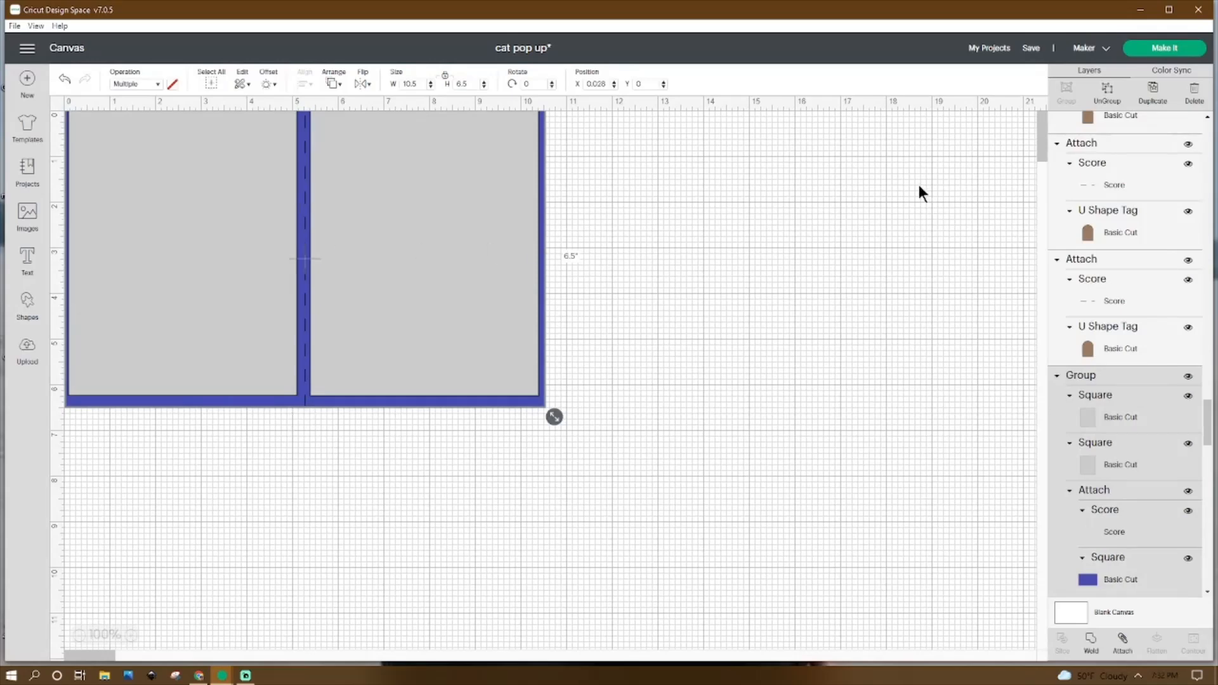
pyautogui.moveTo(570, 112); pyautogui.dragTo(653, 349)
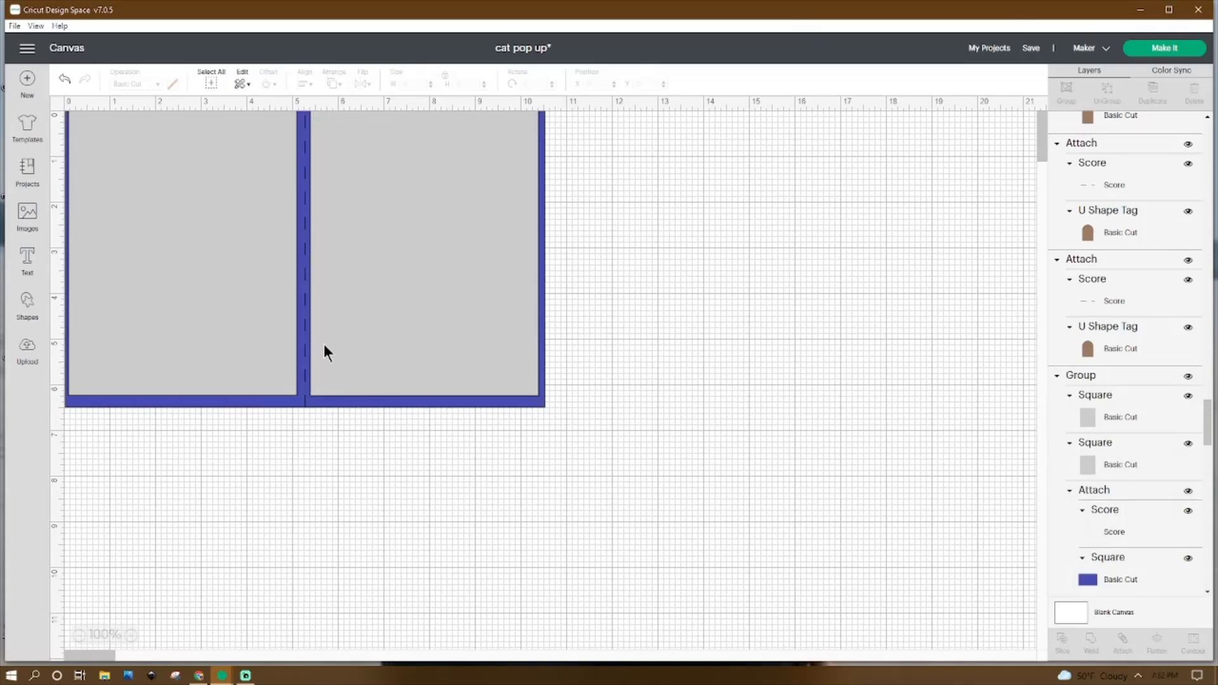
pyautogui.click(47, 320)
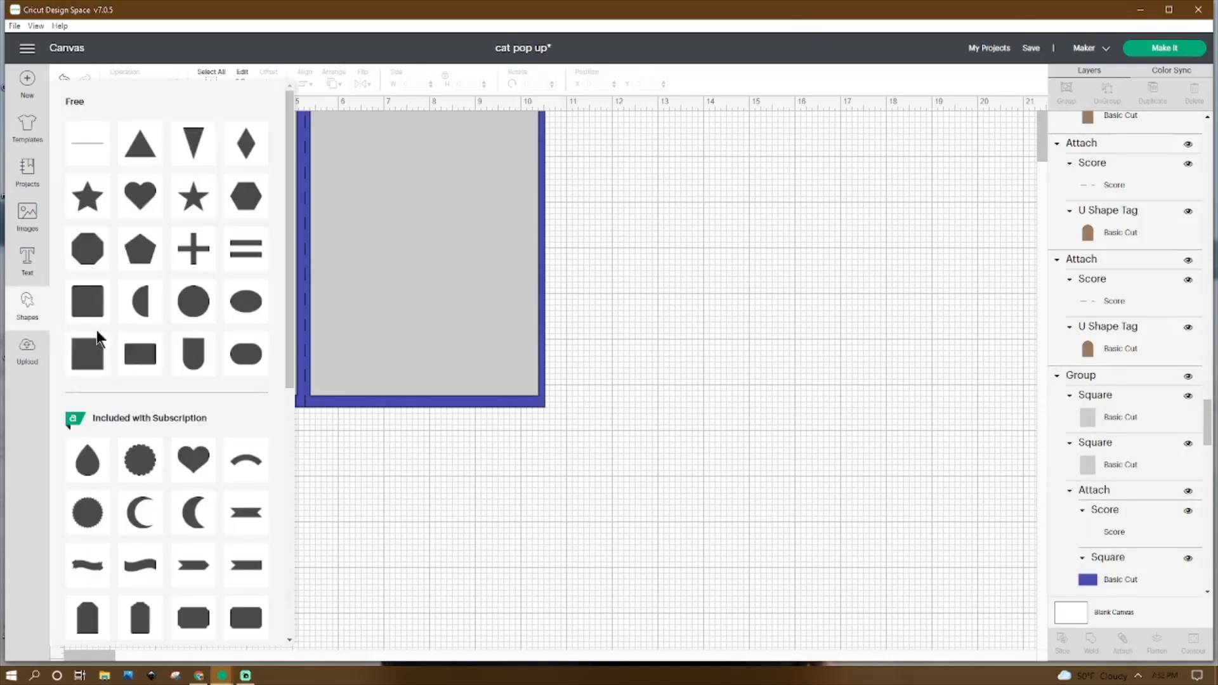
pyautogui.click(87, 352)
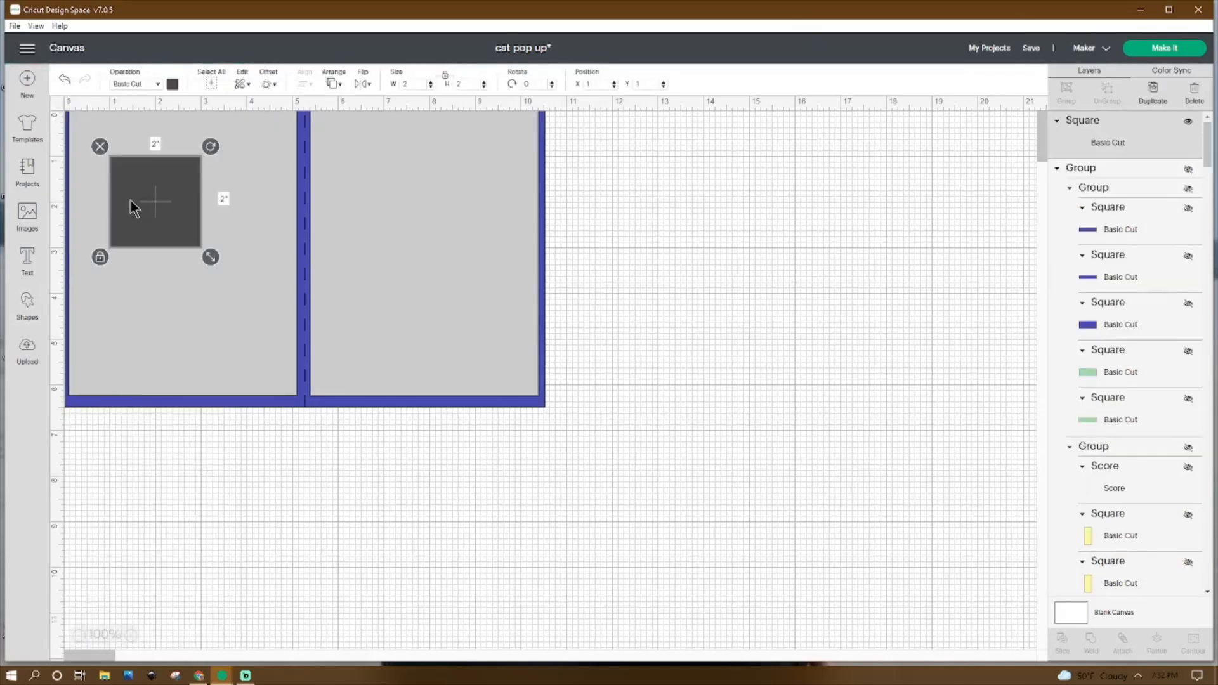
pyautogui.moveTo(131, 200); pyautogui.dragTo(186, 379)
pyautogui.click(156, 324)
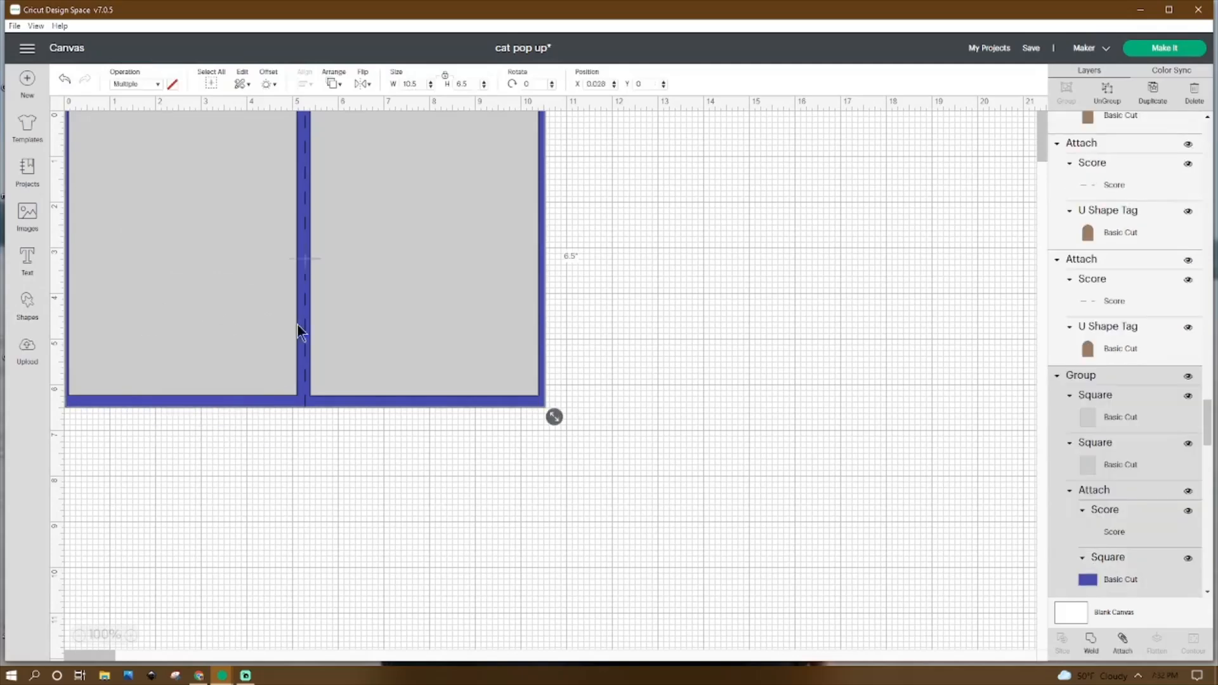
# Step: Check the size of one gray panel in the blue card base group
pyautogui.click(1135, 409)
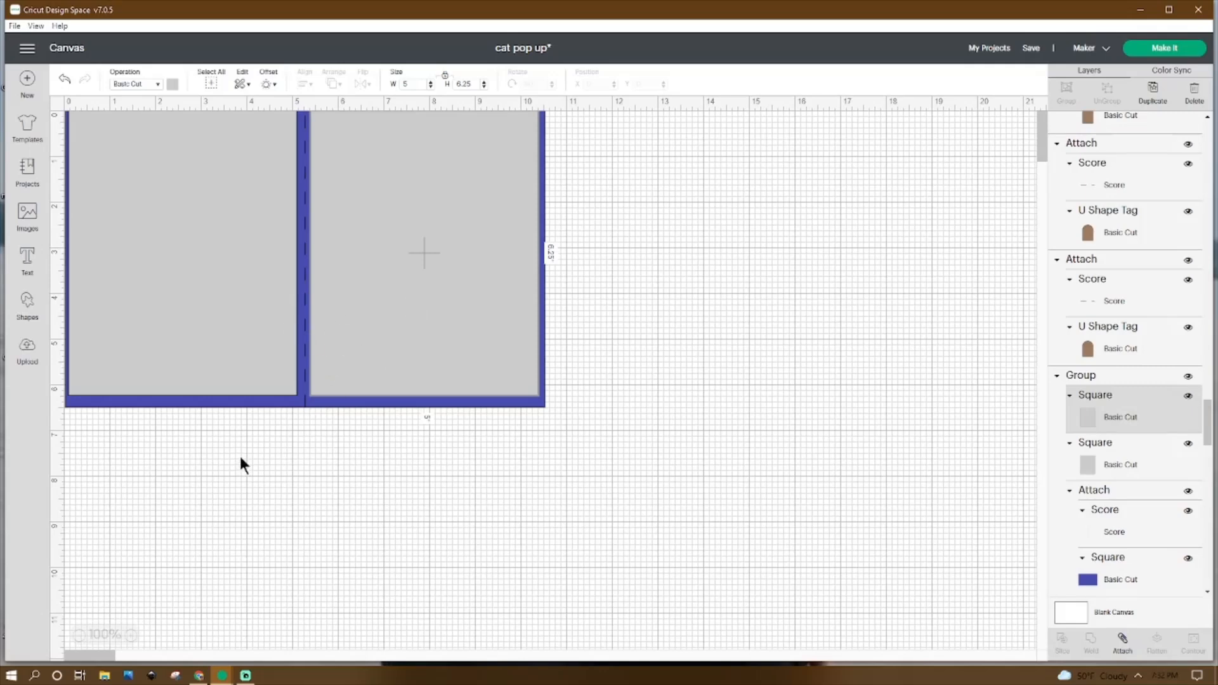
pyautogui.click(249, 477)
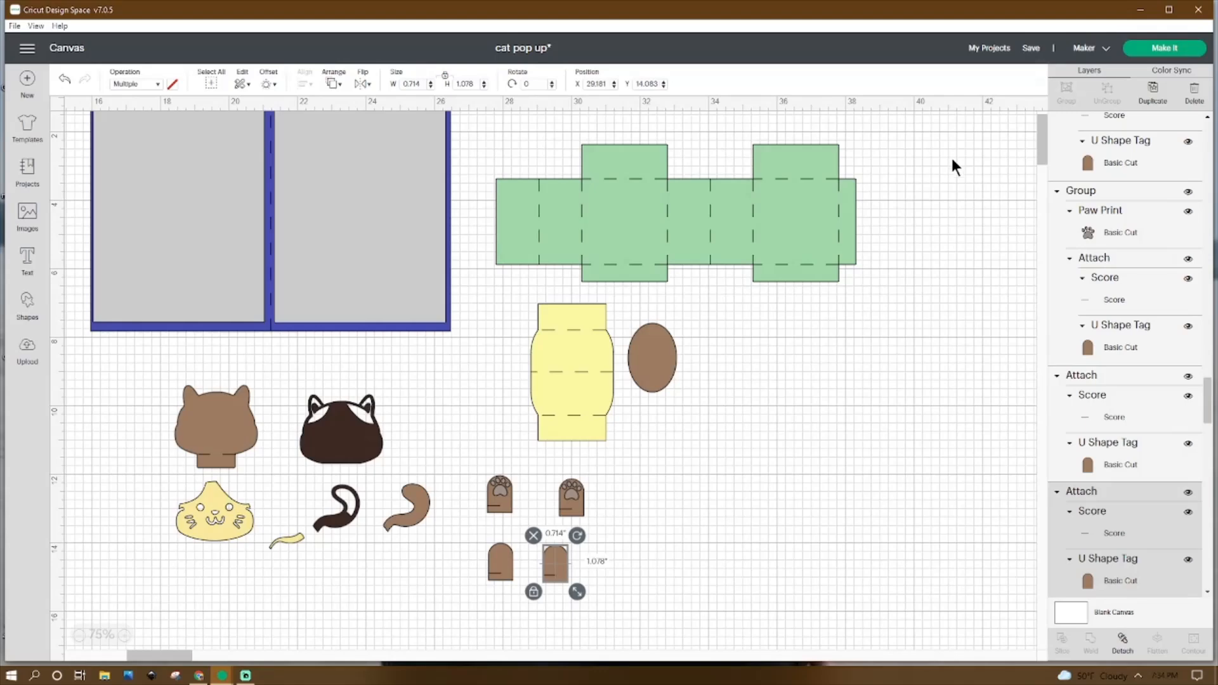
# Step: Save the cat pop up project with all its finished pieces
pyautogui.click(1031, 56)
pyautogui.scroll(1, 409, 387)
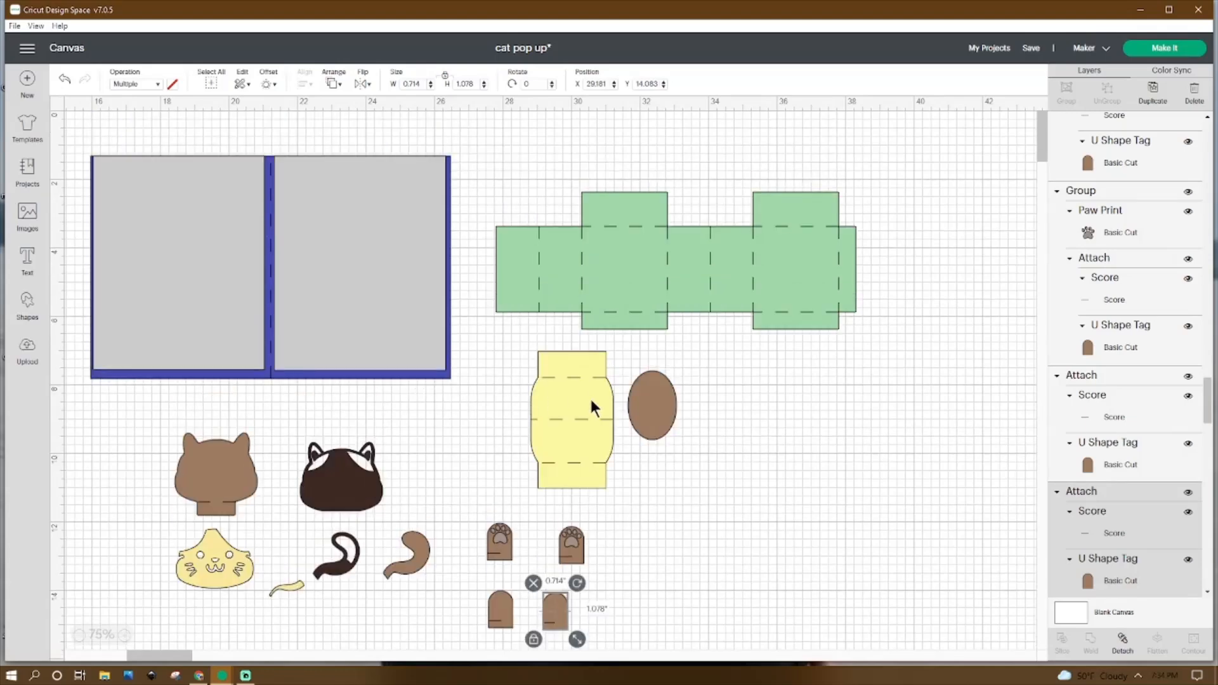